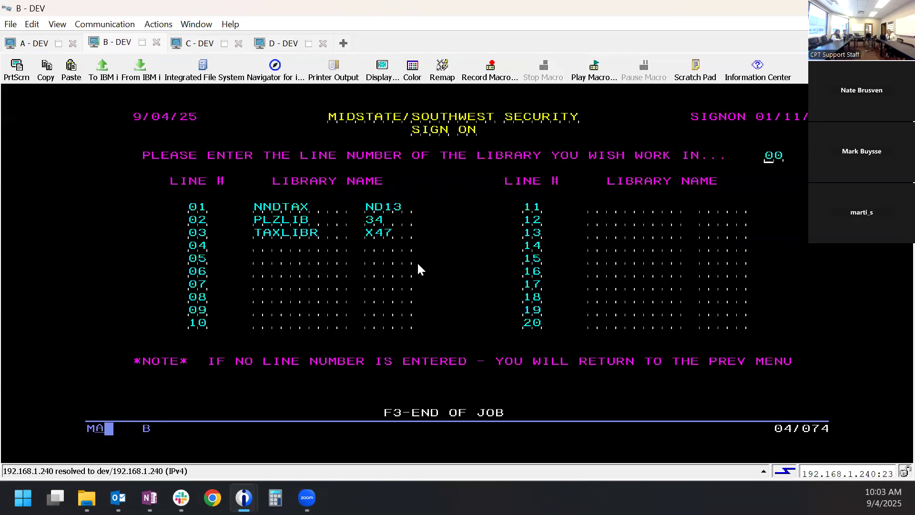
- Connect to CPUI2 with TELNET and sign on with the user ID and password
type("TELNET C")
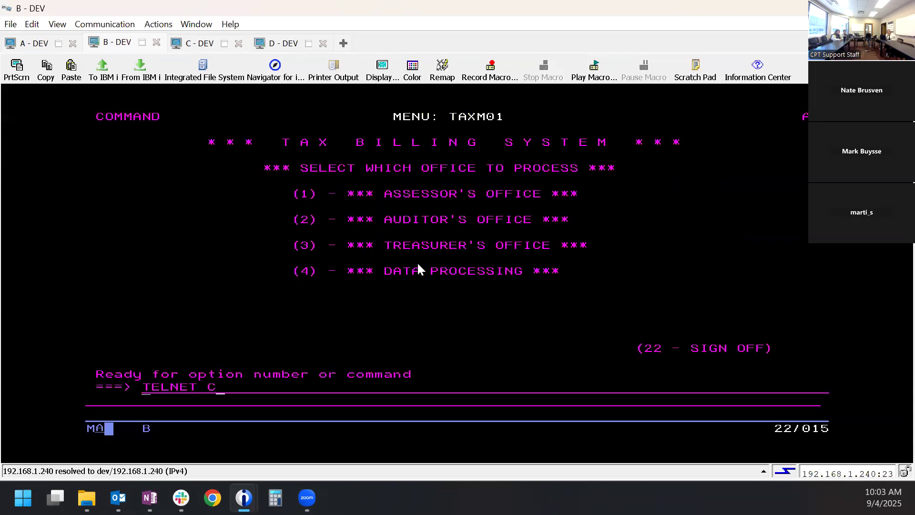
type("PUI2")
key("Return")
type("CPTSUSIE")
key("Tab")
type("***")
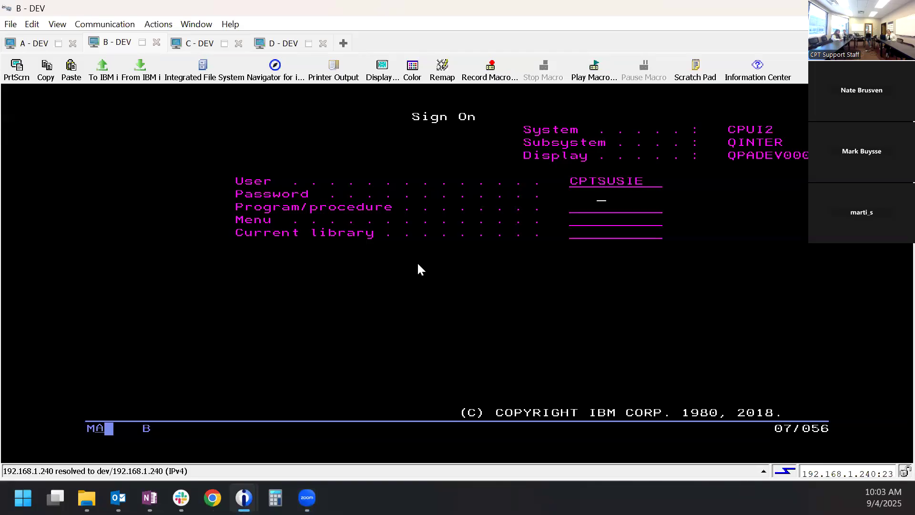
type("*")
key("Return")
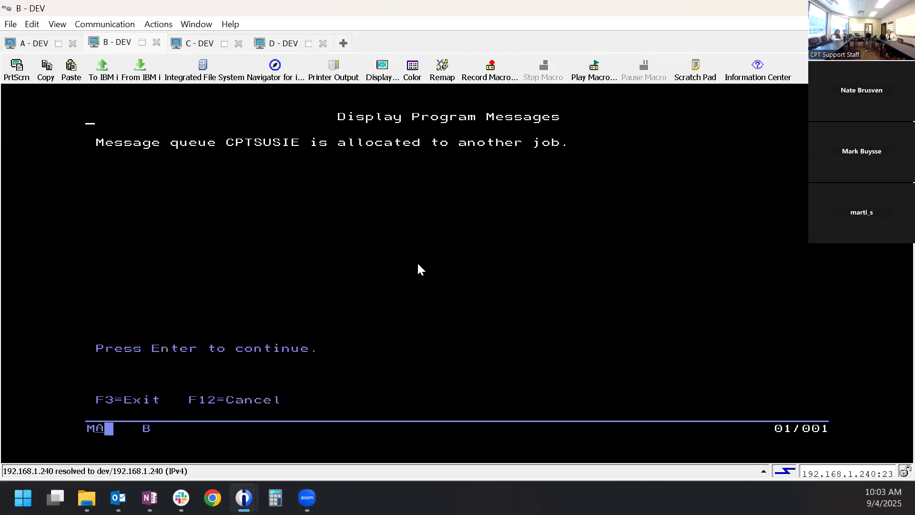
- Continue past the messages to the Tax Billing menu and enter CPTREPGEN
key("Return")
key("Return")
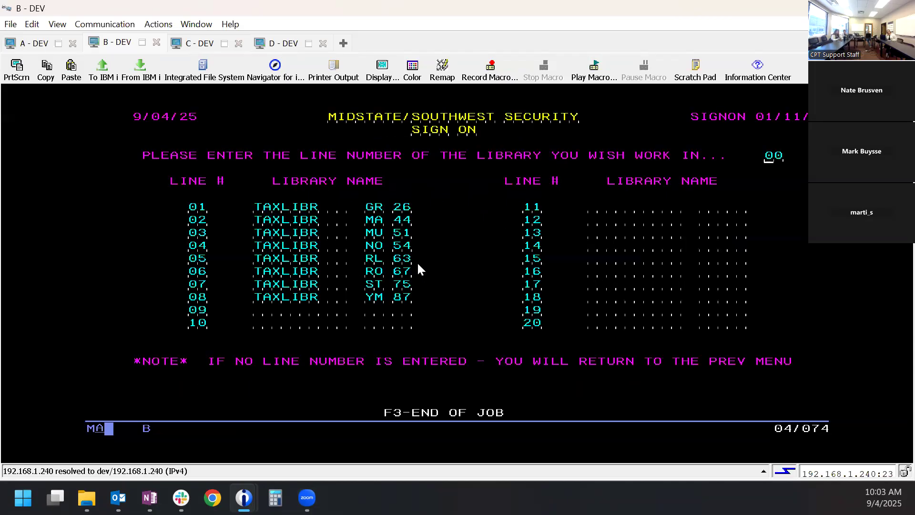
key("Return")
type("CPTREPGEN")
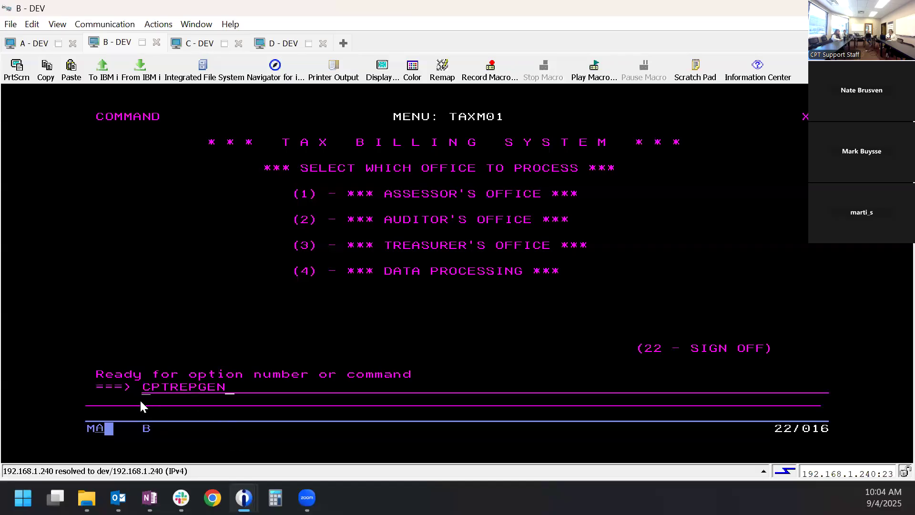
- Submit the CPTREPGEN command so the Report Generator launches in the browser
key("Return")
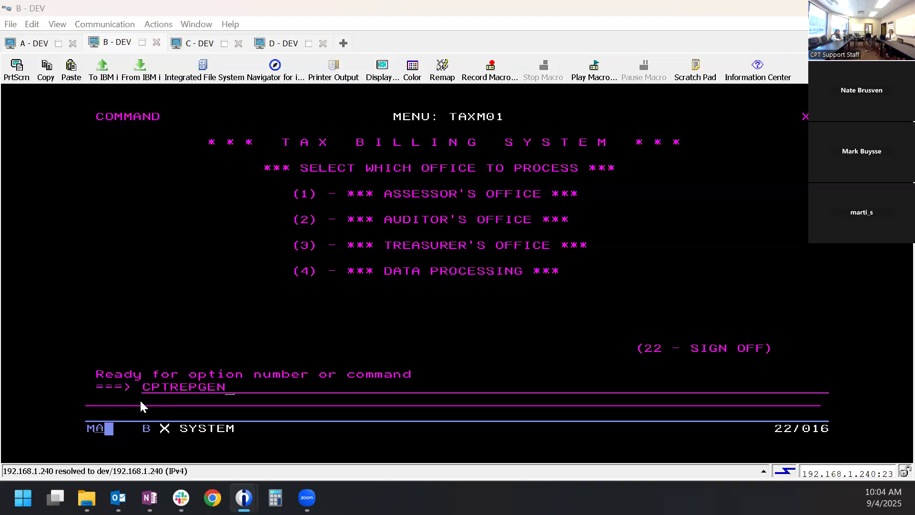
key("Return")
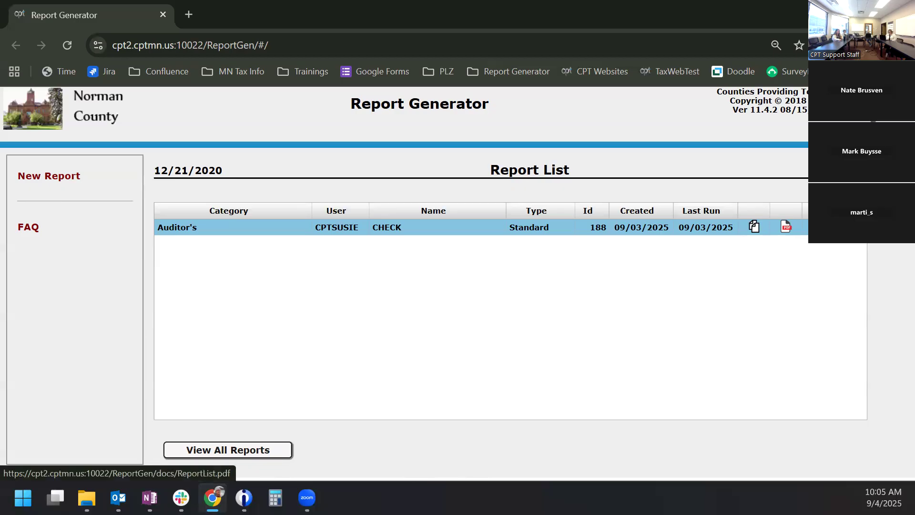
- Open the ReportList.pdf help manual, skim it, and return to the Report Generator tab
left_click(843, 170)
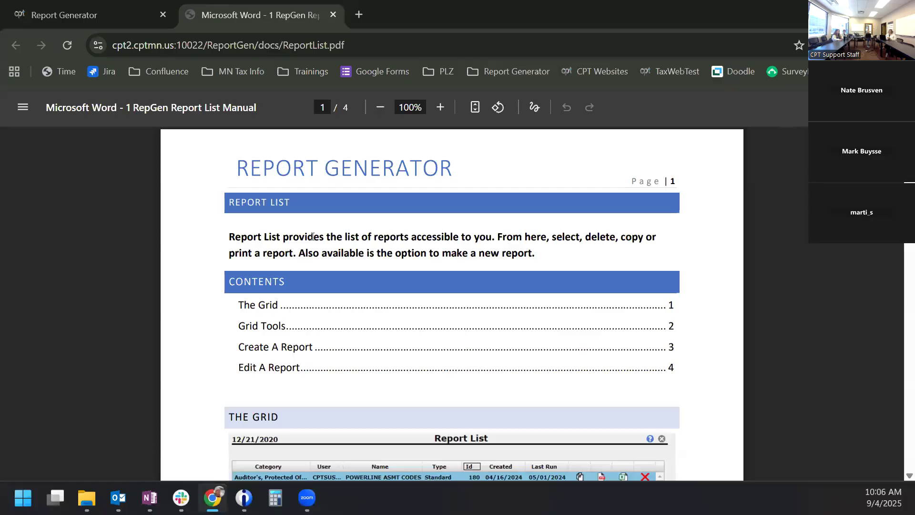
scroll(317, 243, "down", 10)
scroll(321, 245, "down", 12)
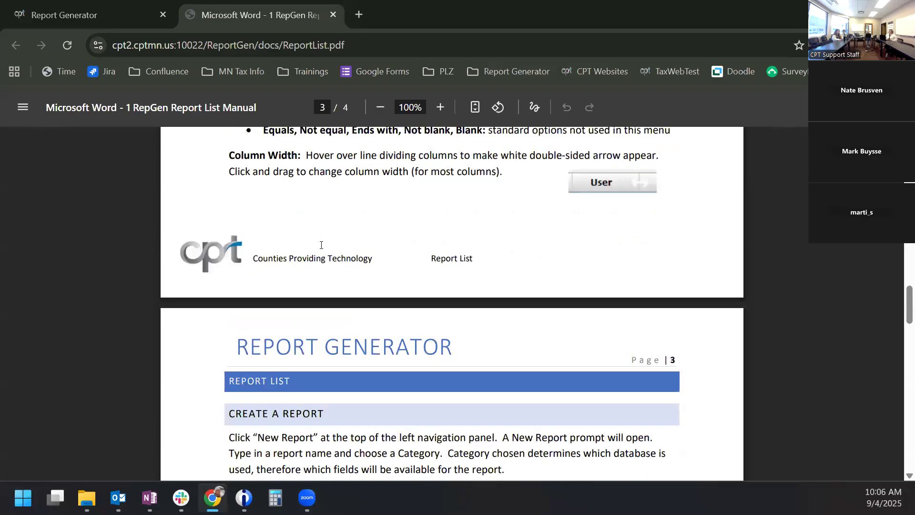
scroll(316, 239, "up", 7)
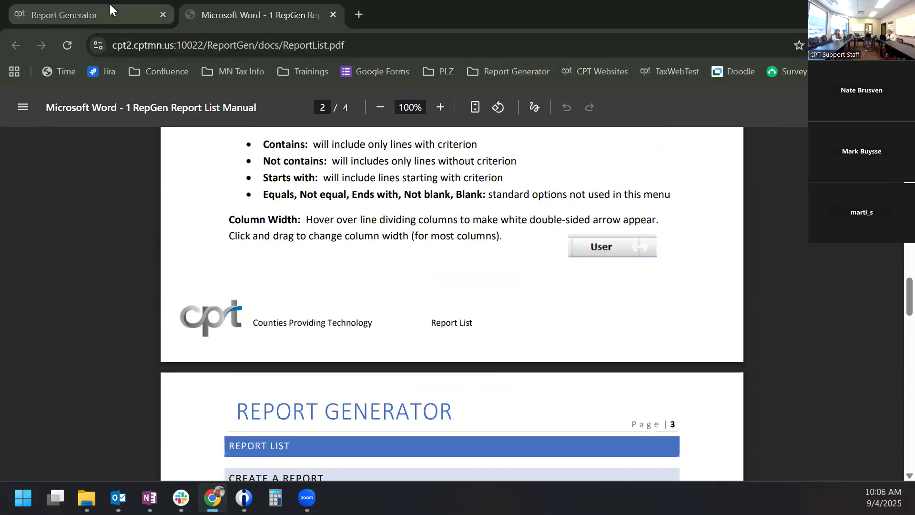
left_click(109, 6)
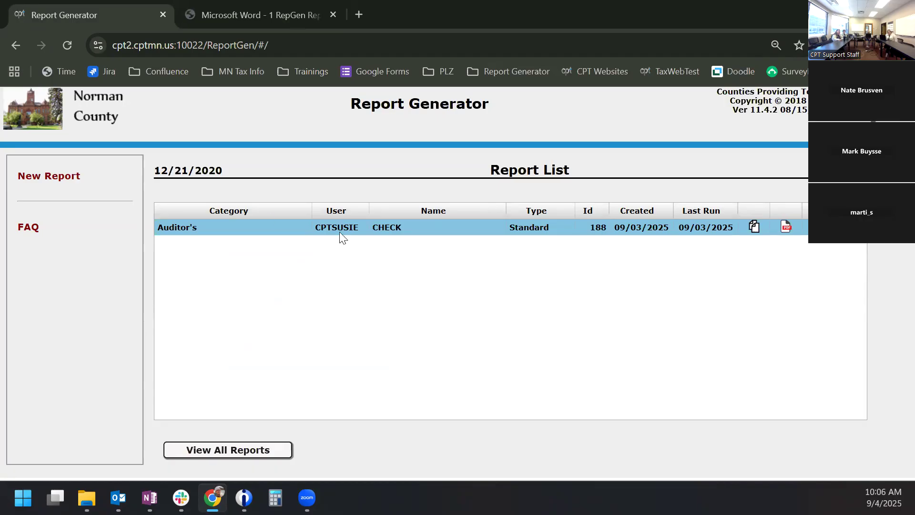
- Open and skim the FAQ PDF, then close both the FAQ and Report List manual tabs
left_click(26, 229)
scroll(429, 279, "down", 5)
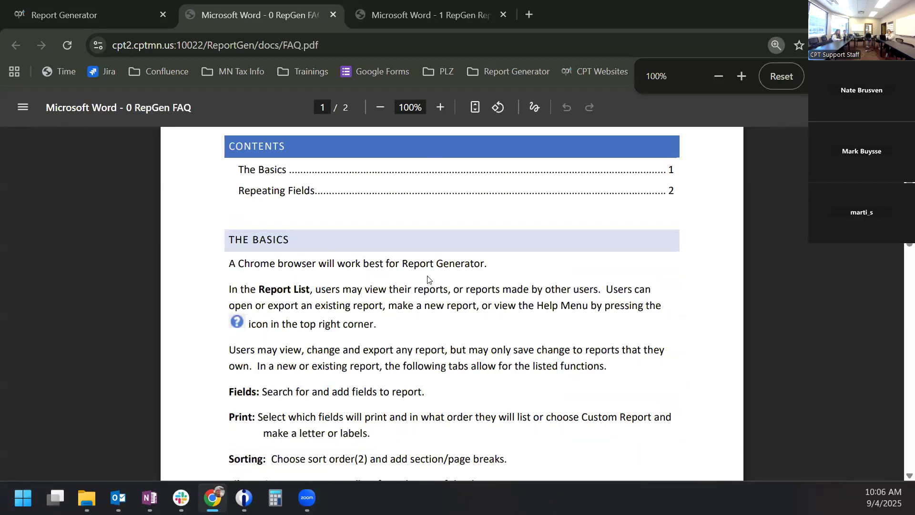
scroll(357, 312, "down", 8)
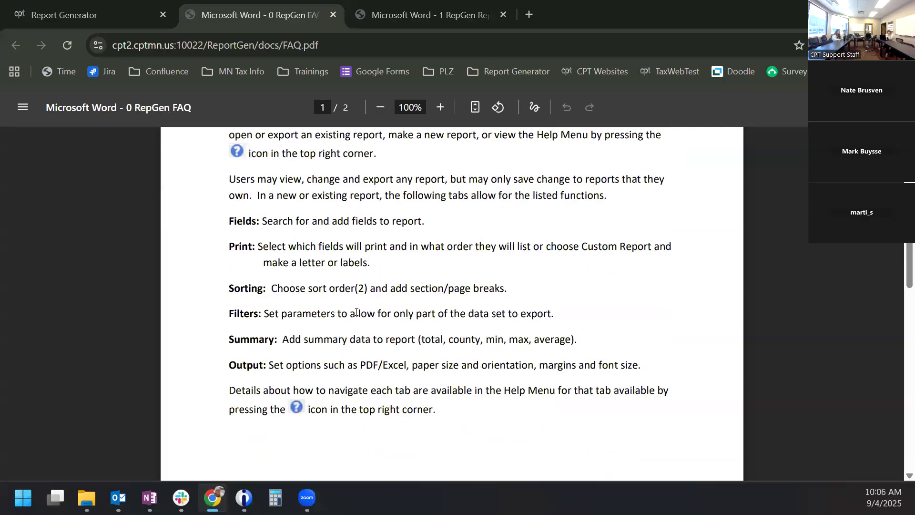
scroll(357, 311, "down", 7)
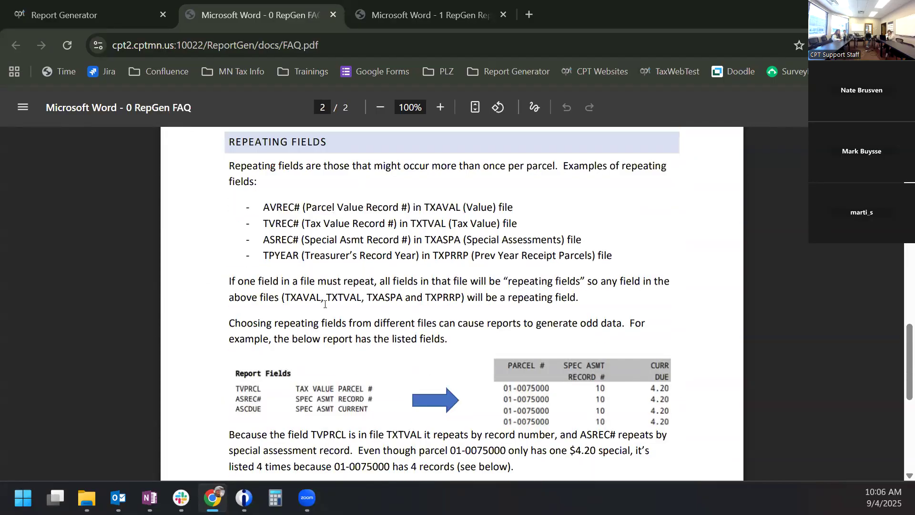
left_click(333, 14)
left_click(333, 14)
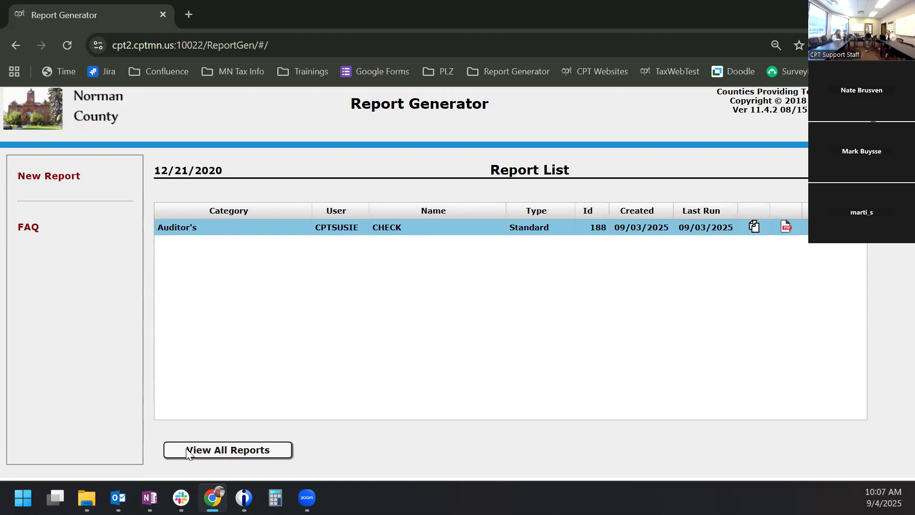
- Show all users' reports and sort the list by Last Run, newest first
left_click(234, 450)
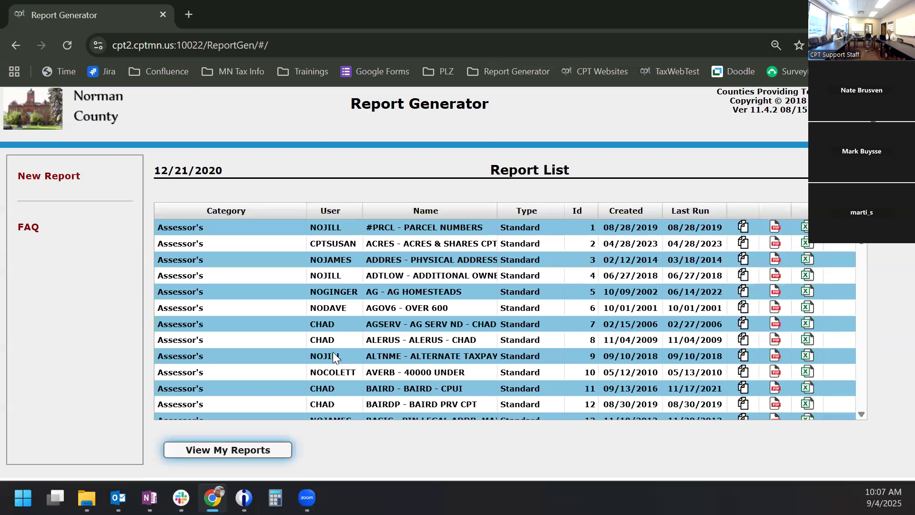
left_click(248, 453)
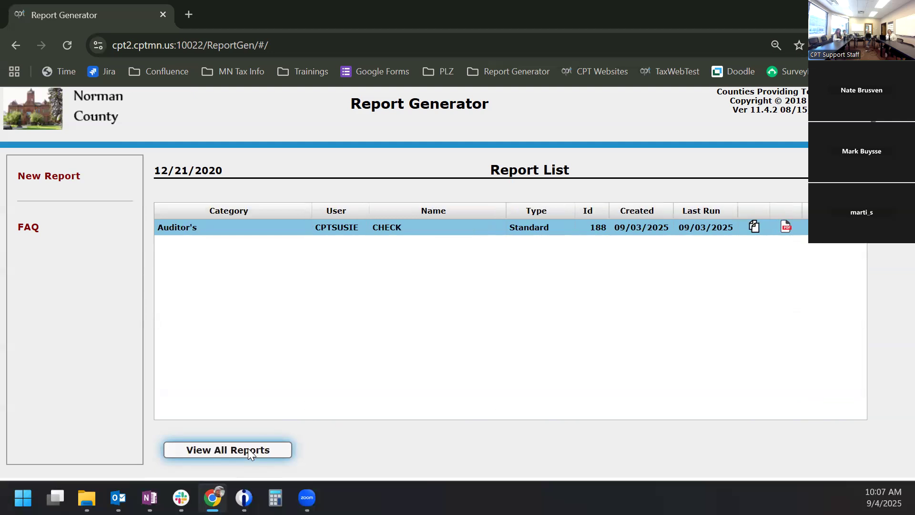
left_click(248, 451)
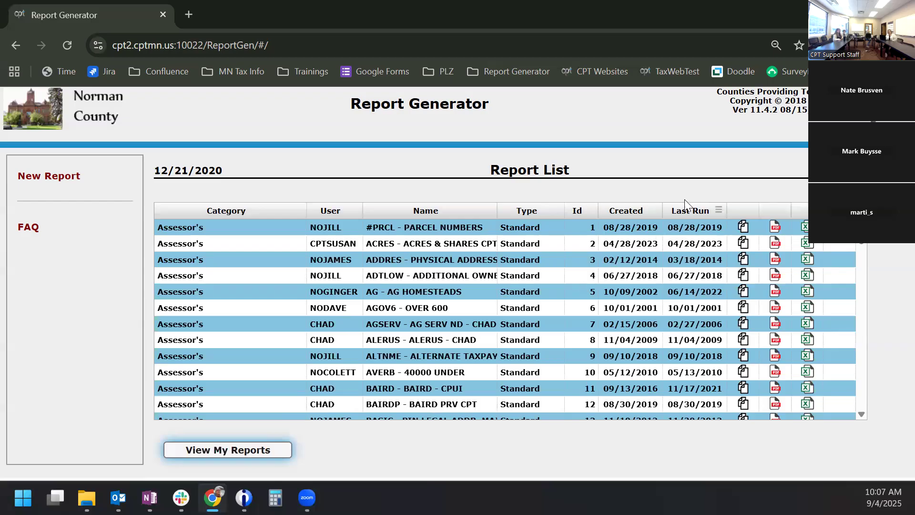
left_click(690, 214)
left_click(693, 216)
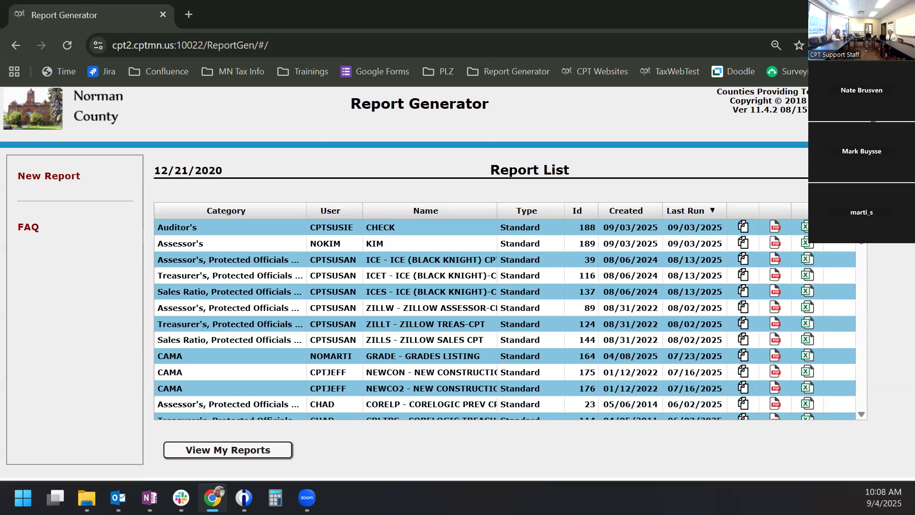
left_click(839, 227)
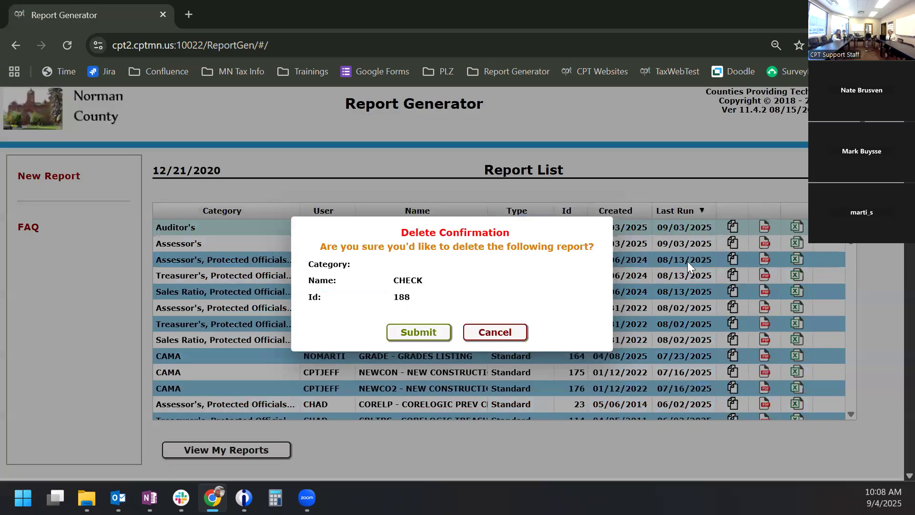
left_click(505, 332)
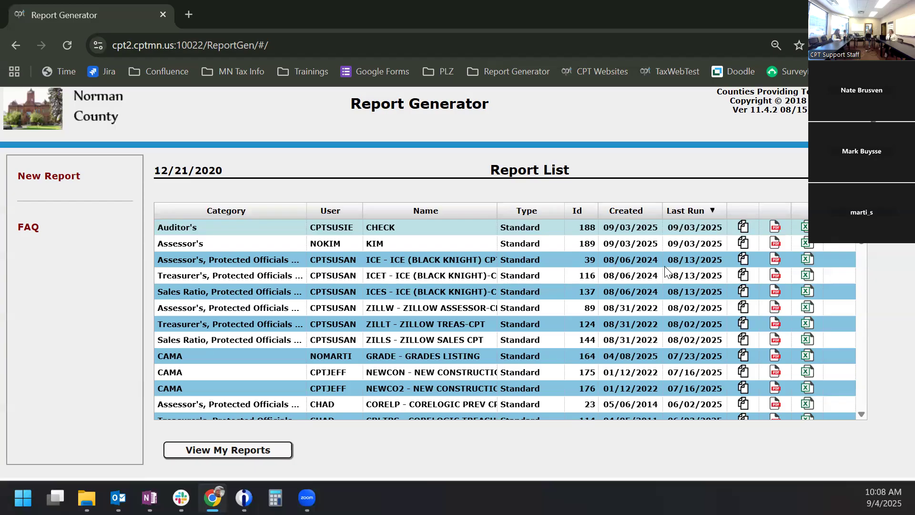
left_click(743, 259)
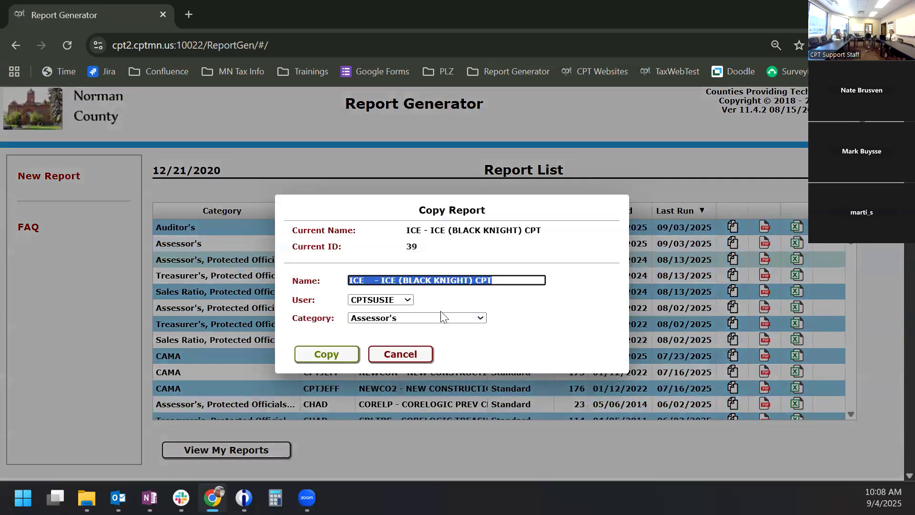
left_click(400, 354)
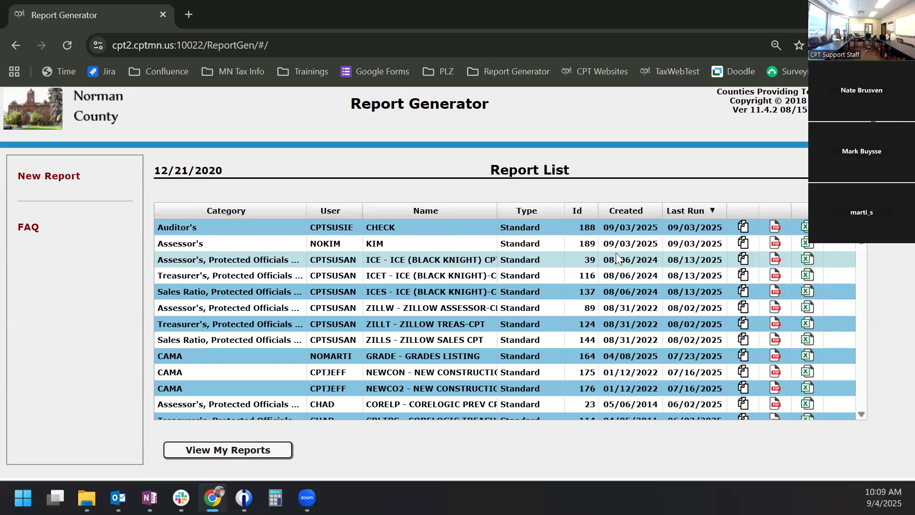
- Sort the Last Run column oldest first and dismiss its filter menu without filtering
left_click(689, 214)
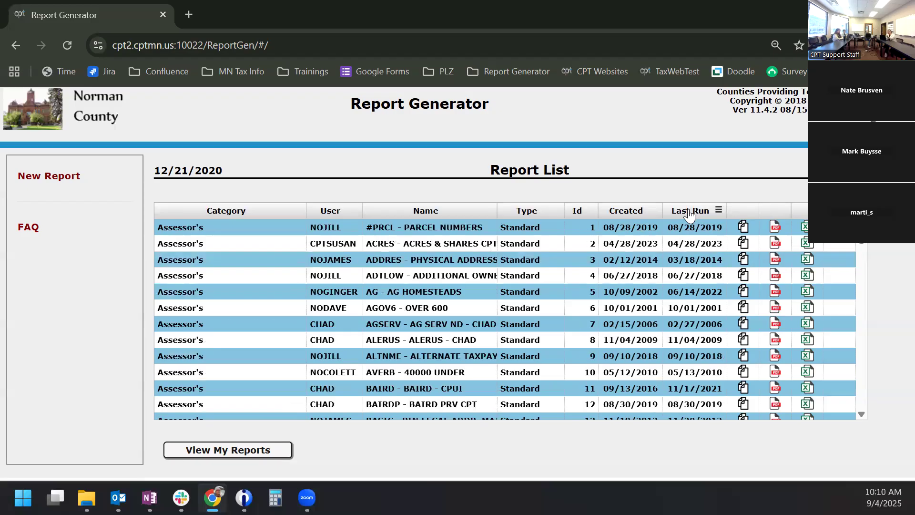
left_click(689, 214)
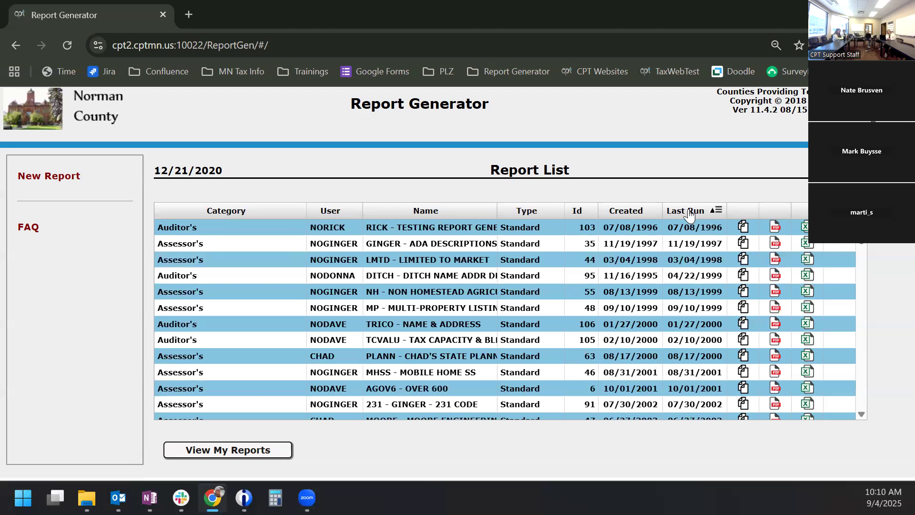
left_click(690, 213)
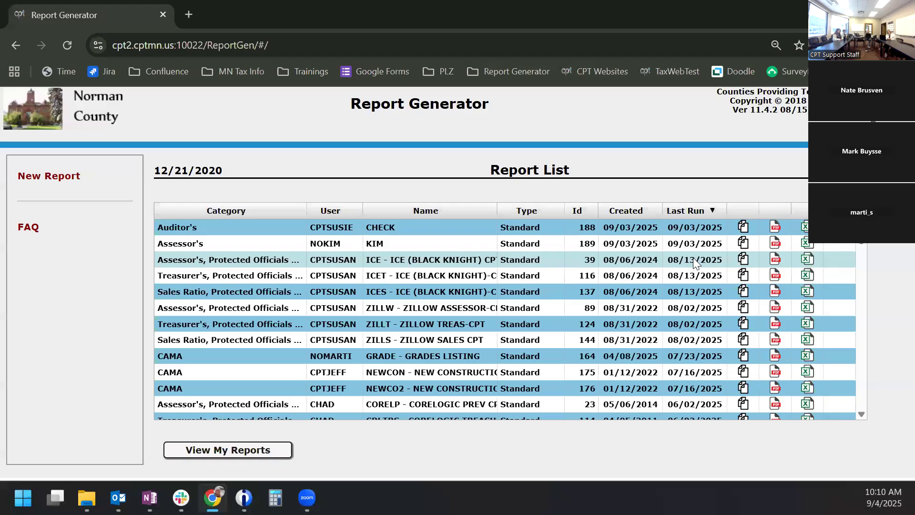
left_click(694, 218)
left_click(692, 213)
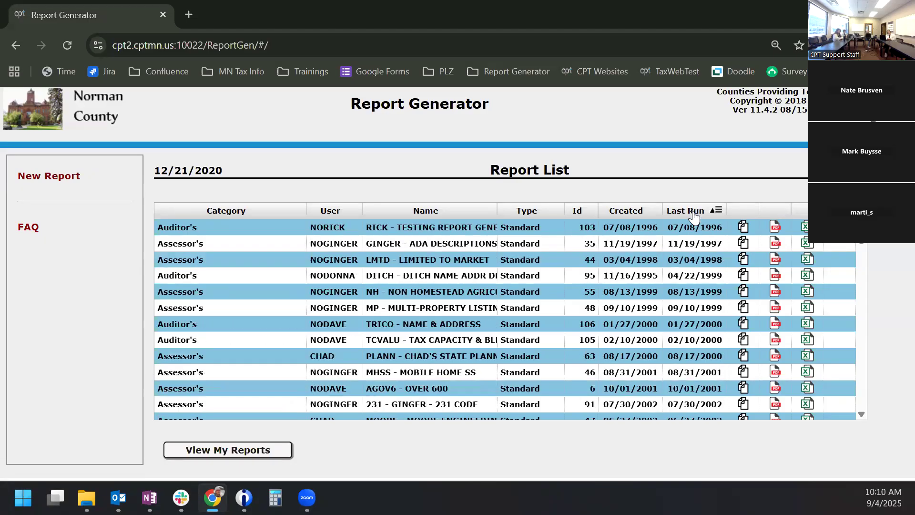
left_click(717, 211)
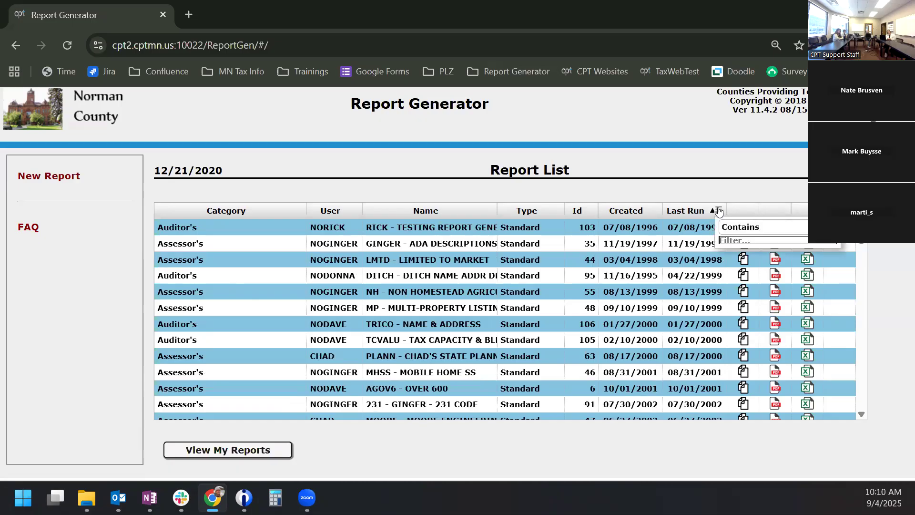
left_click(702, 180)
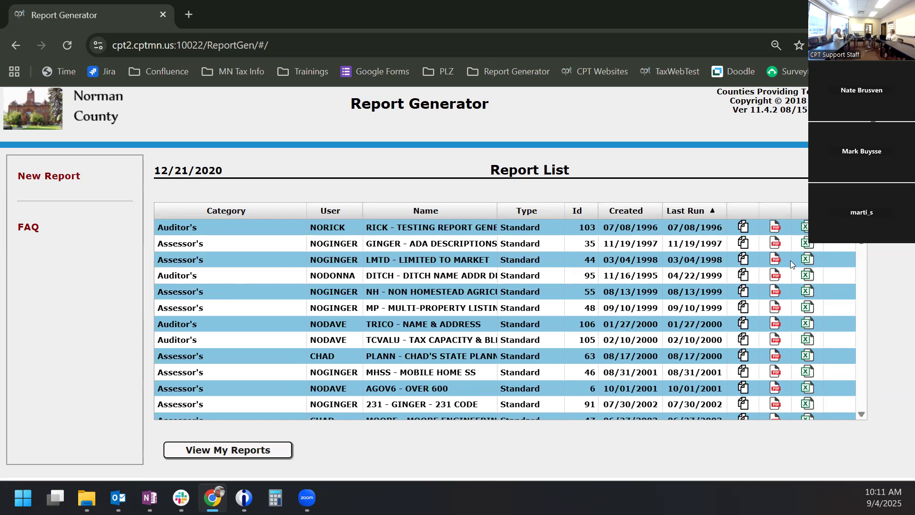
- Create a new report named TEST in the Assessor's category
left_click(26, 183)
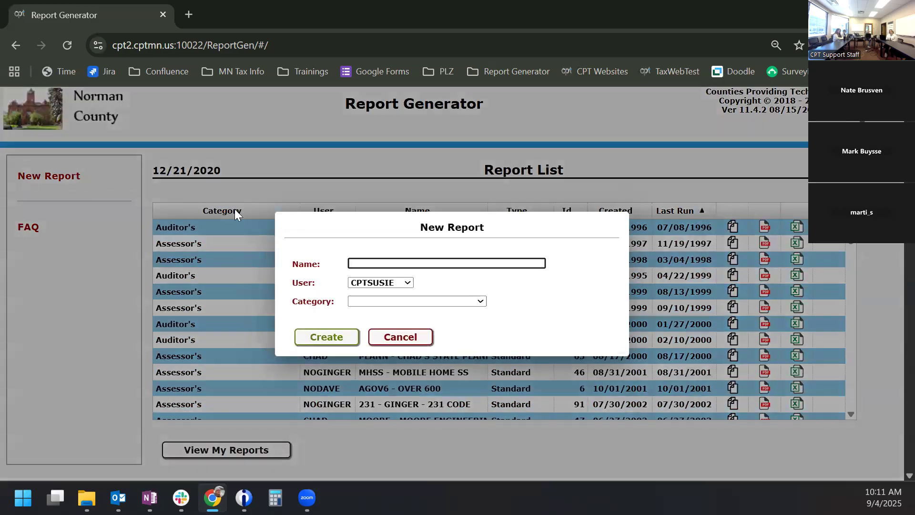
type("TEST")
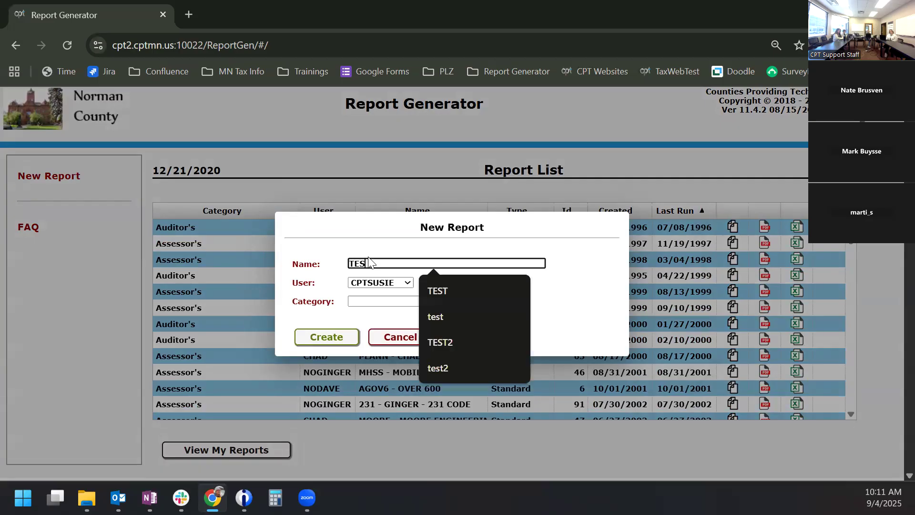
left_click(380, 301)
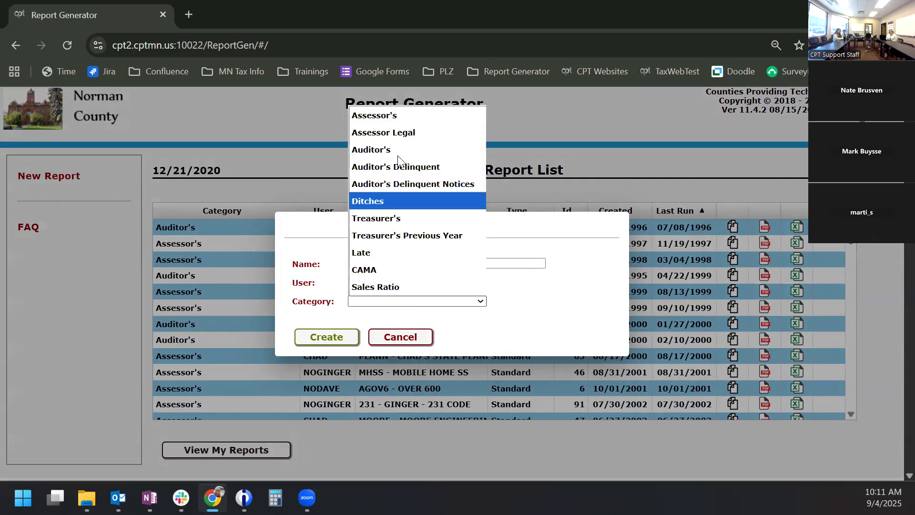
left_click(398, 113)
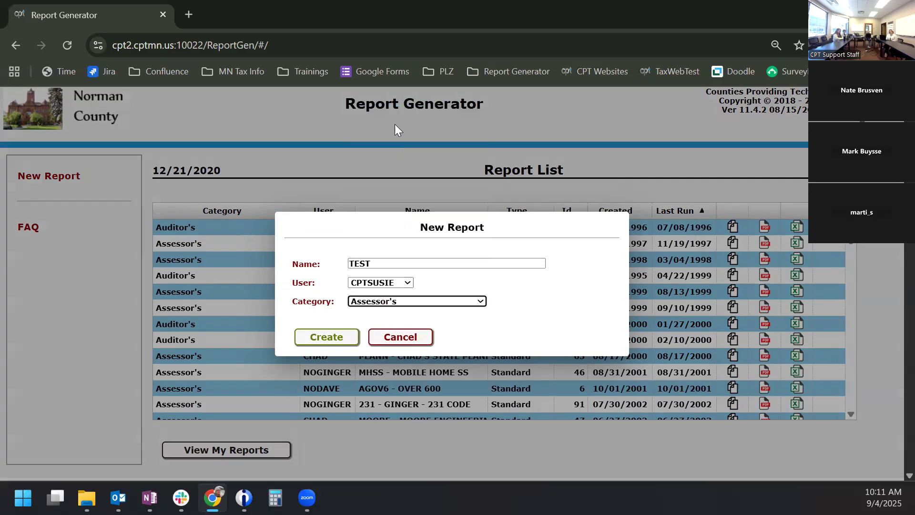
left_click(331, 335)
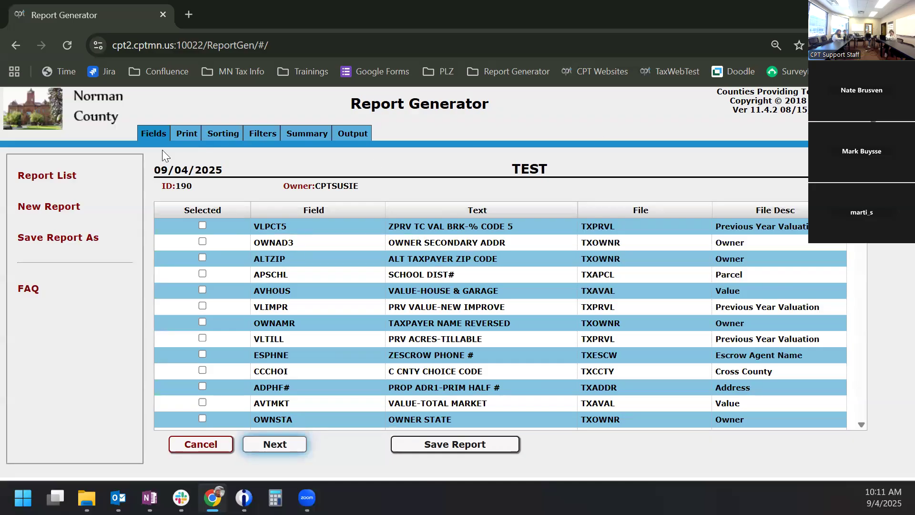
- Look through the TEST report's Filters, Fields and Summary pages
left_click(245, 133)
left_click(162, 133)
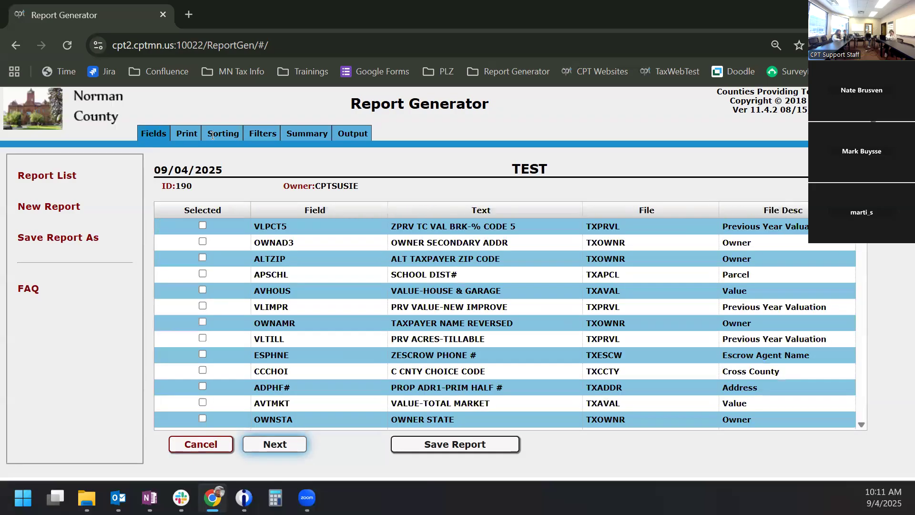
left_click(292, 133)
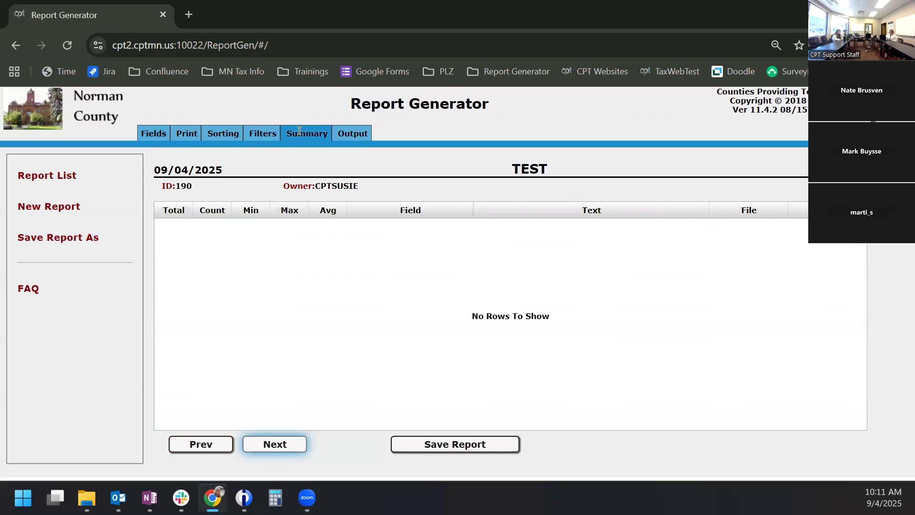
left_click(159, 134)
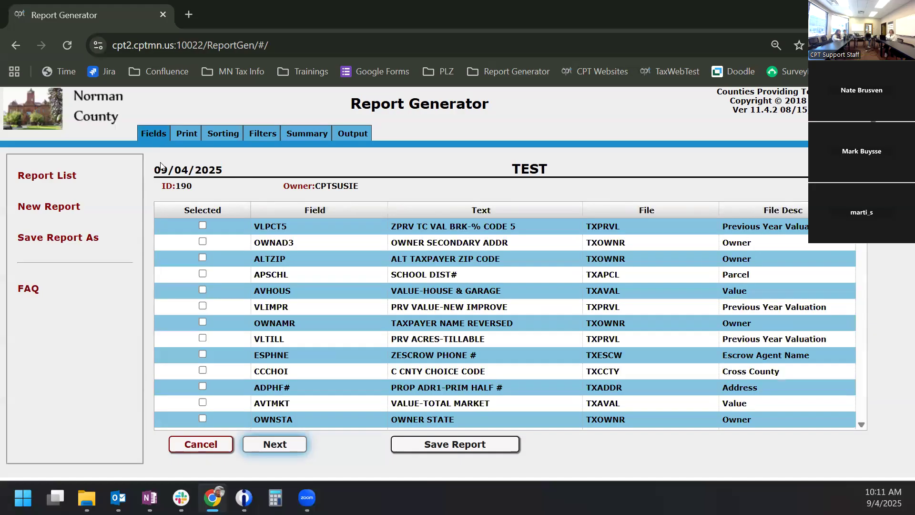
left_click(277, 442)
left_click(278, 443)
left_click(278, 444)
left_click(208, 442)
left_click(207, 442)
left_click(207, 442)
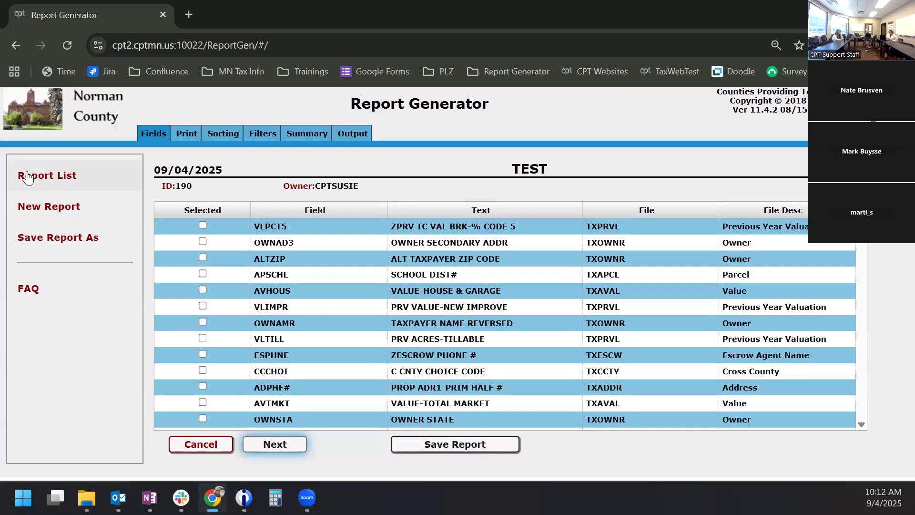
left_click(40, 239)
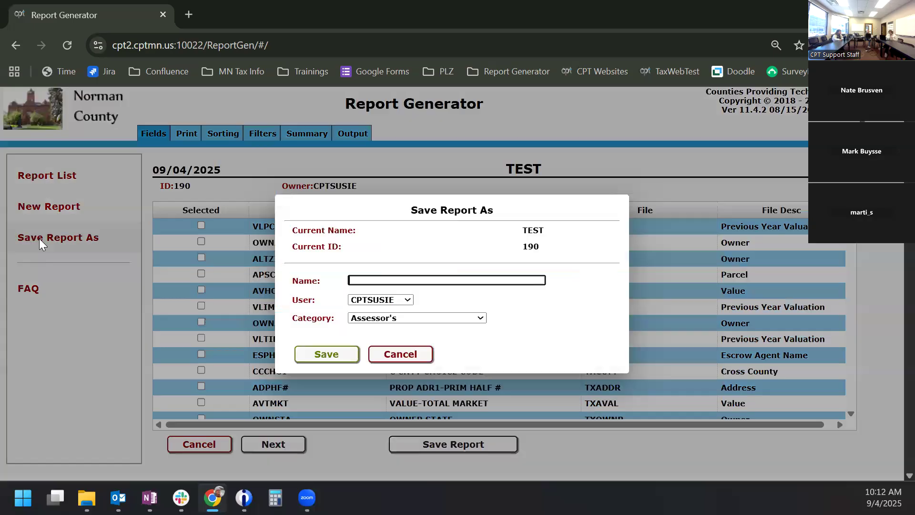
left_click(406, 300)
scroll(377, 281, "down", 1)
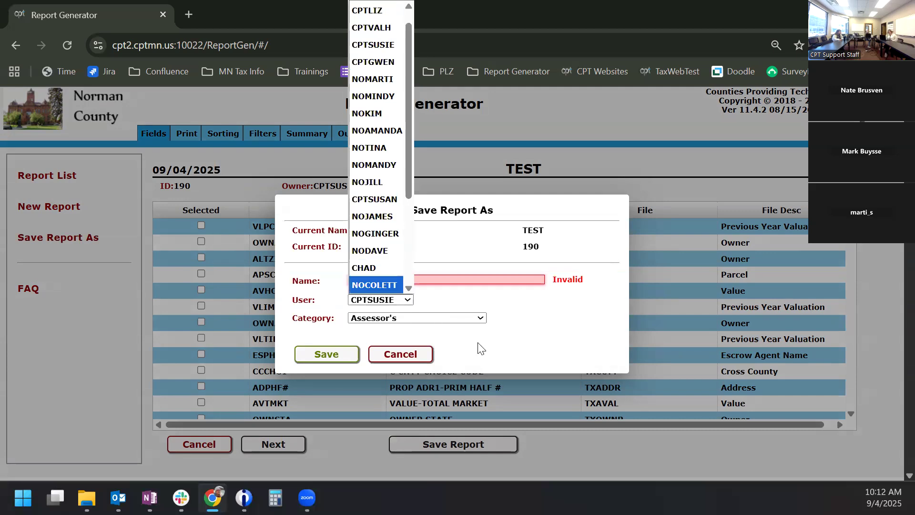
left_click(491, 346)
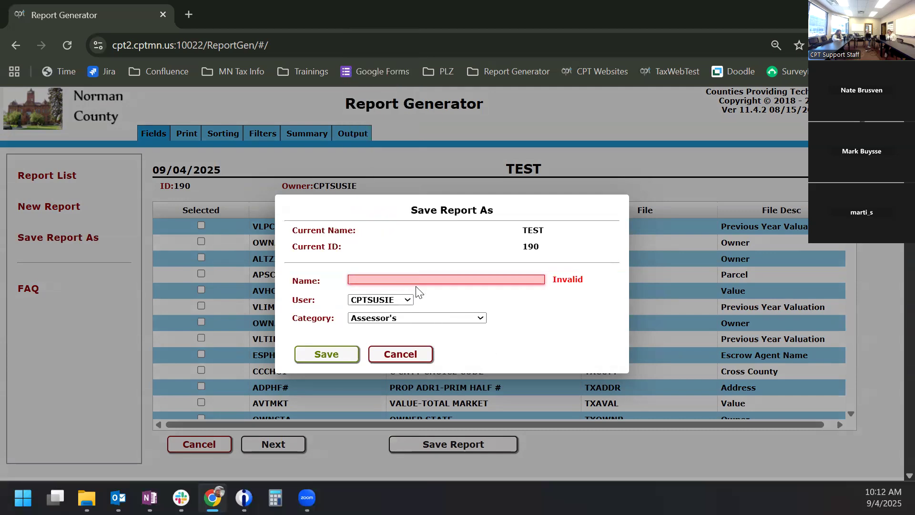
left_click(405, 356)
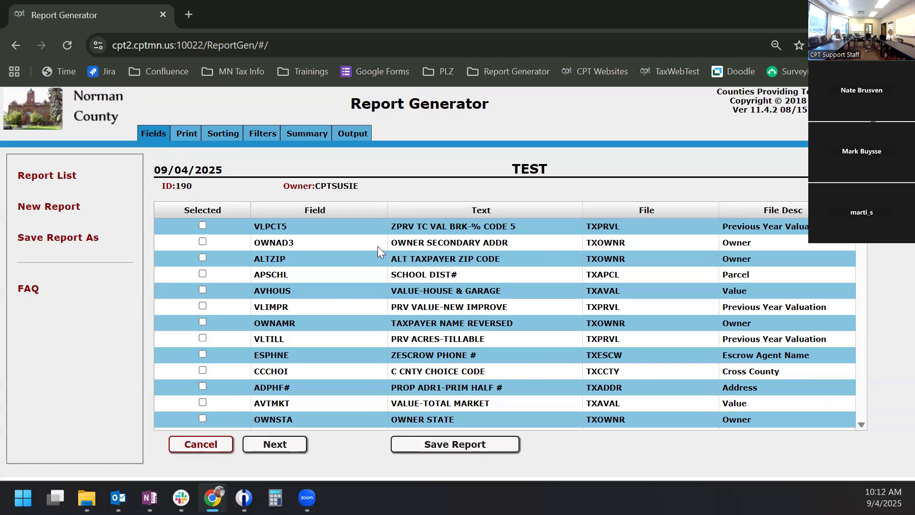
scroll(401, 265, "down", 4)
scroll(402, 263, "down", 2)
scroll(403, 266, "up", 6)
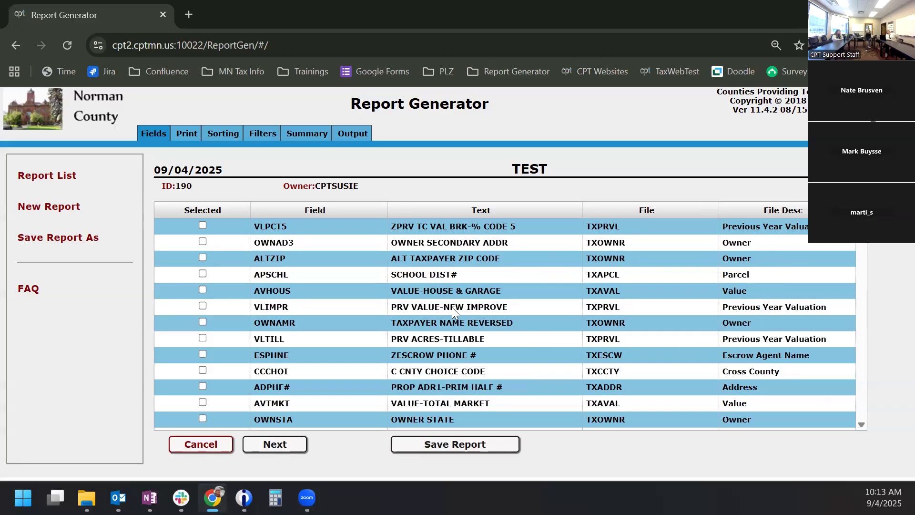
mouse_move(448, 307)
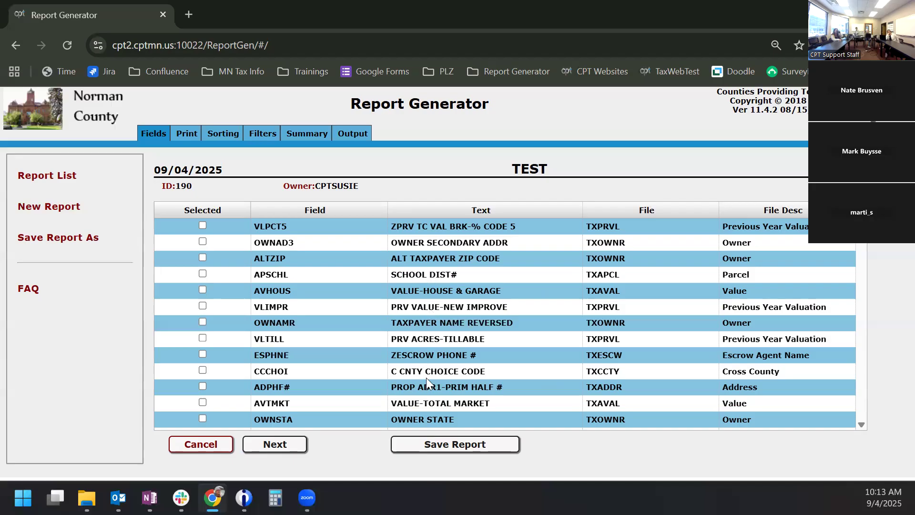
mouse_move(429, 385)
mouse_move(437, 245)
left_click(575, 211)
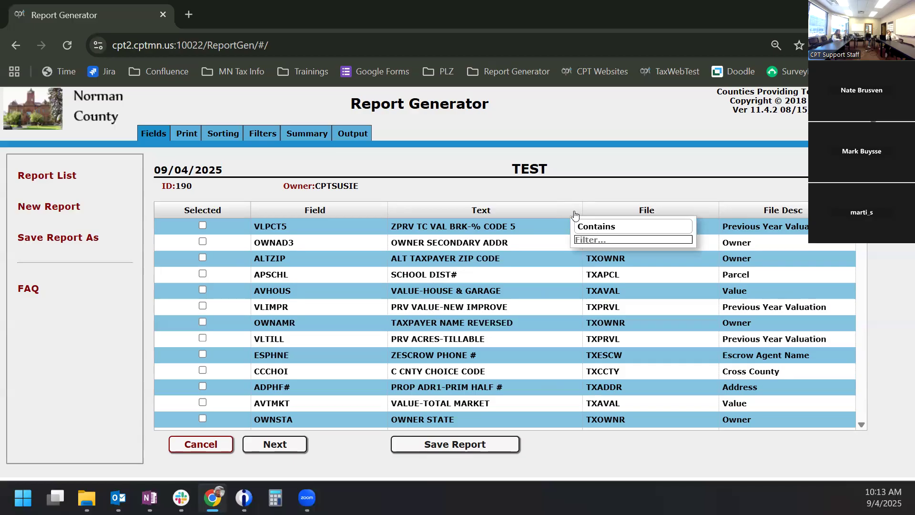
left_click(597, 228)
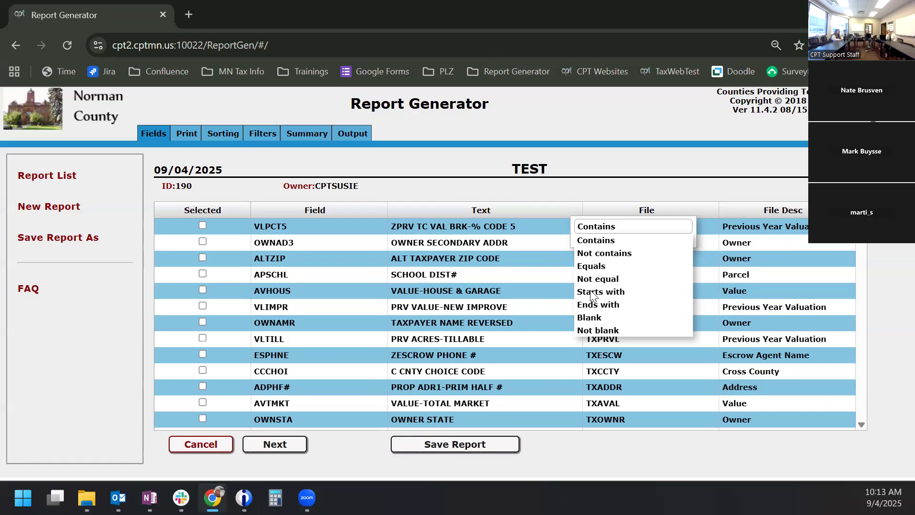
left_click(589, 194)
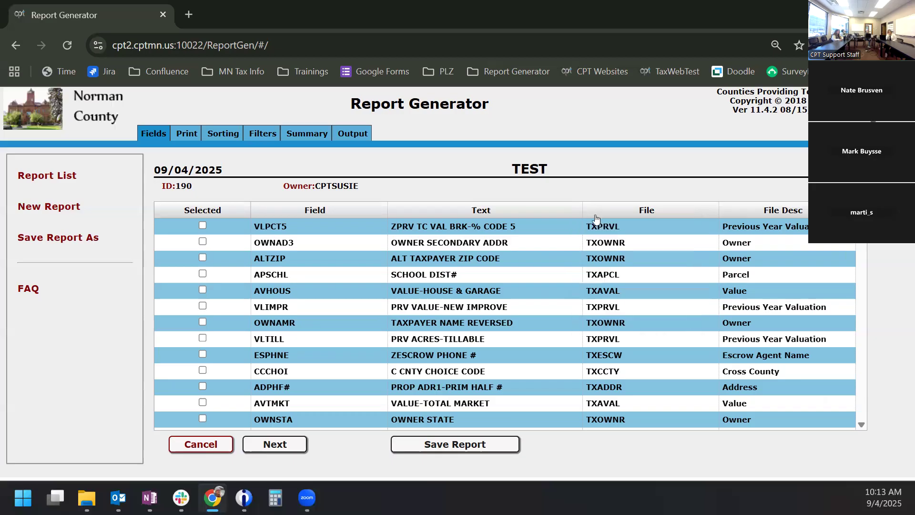
- Filter the fields by 'parc' and add PARCEL # (APPRCL) and PARCEL VALUE RECORD # (AVREC#)
left_click(575, 209)
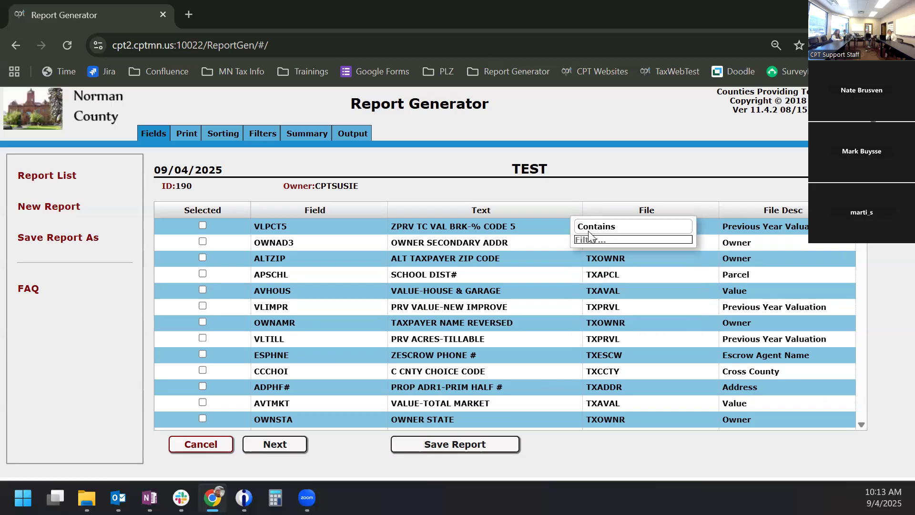
type("pa")
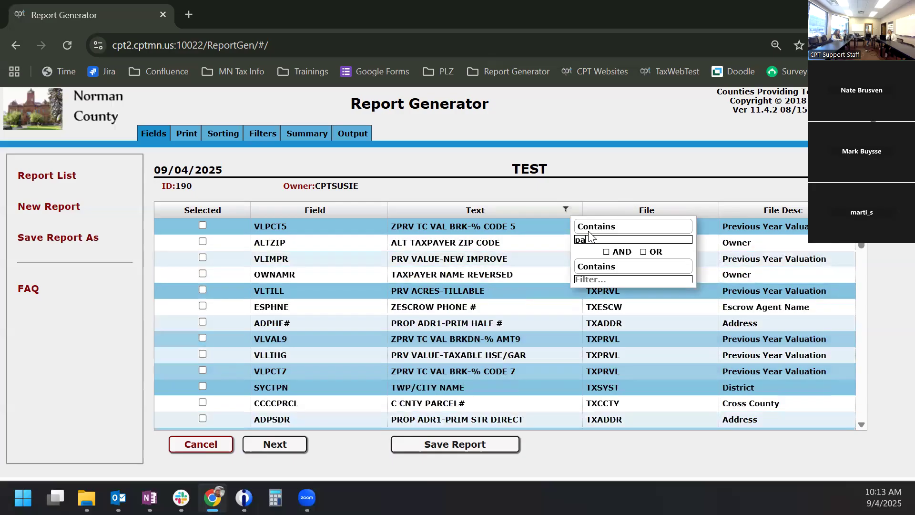
type("r")
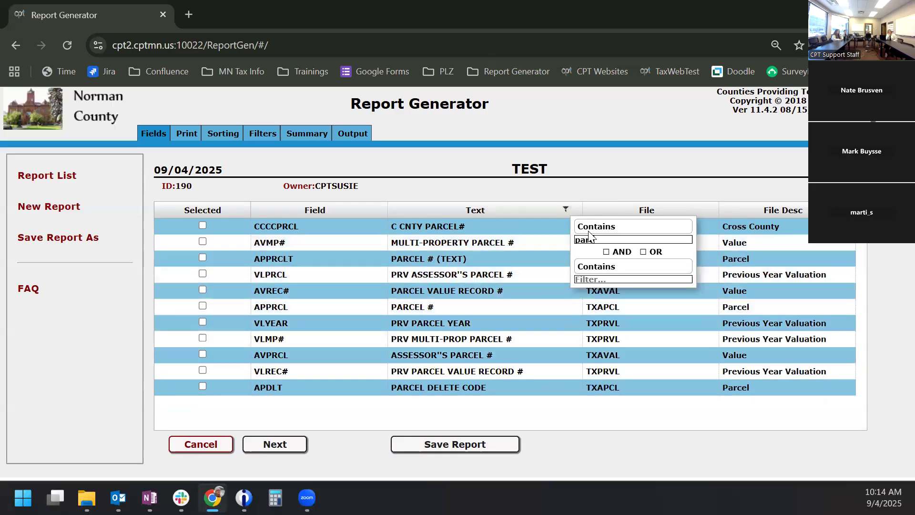
type("c")
left_click(202, 305)
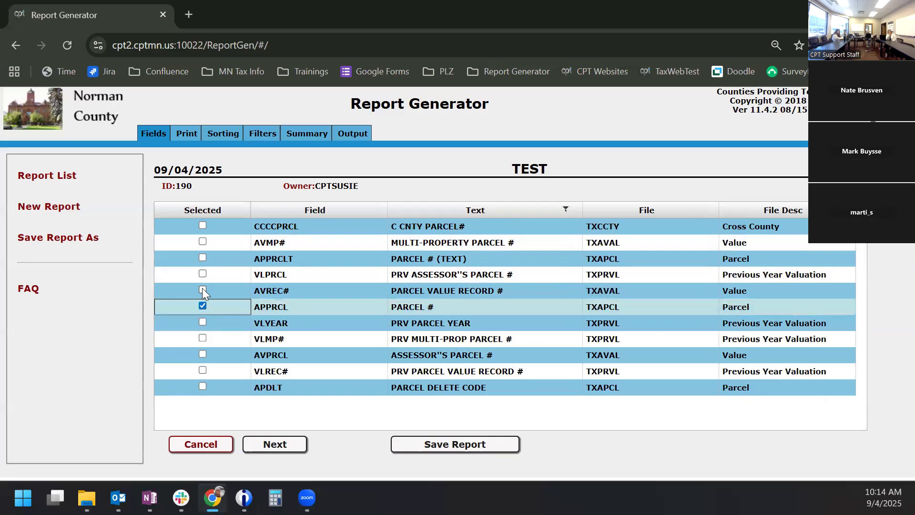
left_click(202, 289)
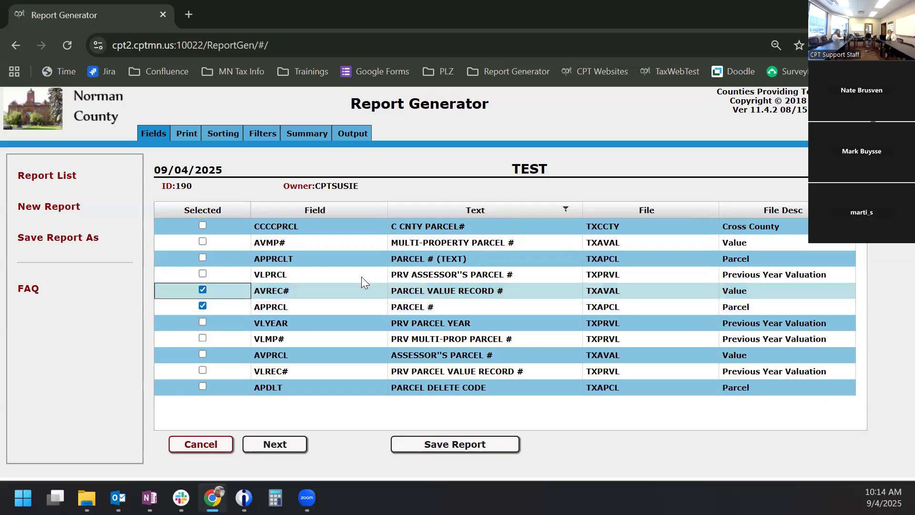
left_click(567, 210)
- Filter descriptions starting with 'value' but not containing 'tax', and add AVHOUS, AVTMKT, AVLAND
double_click(582, 234)
type("value")
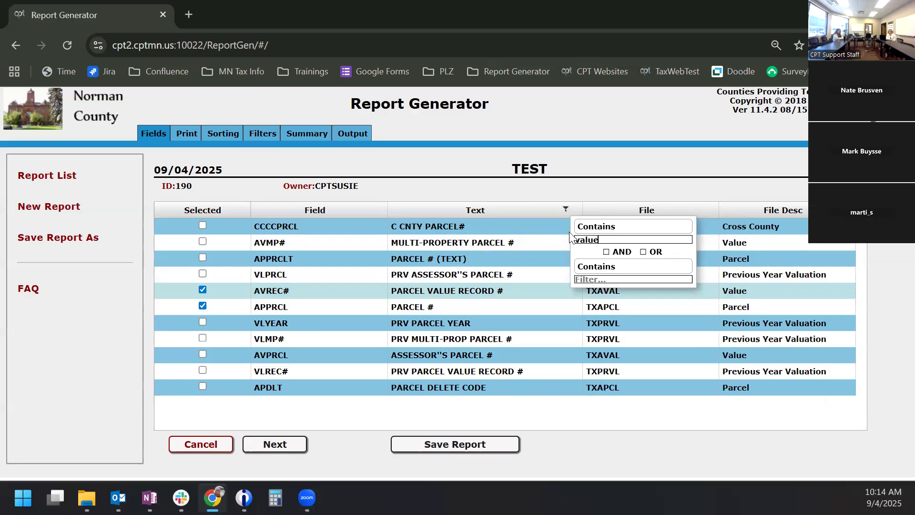
left_click(596, 227)
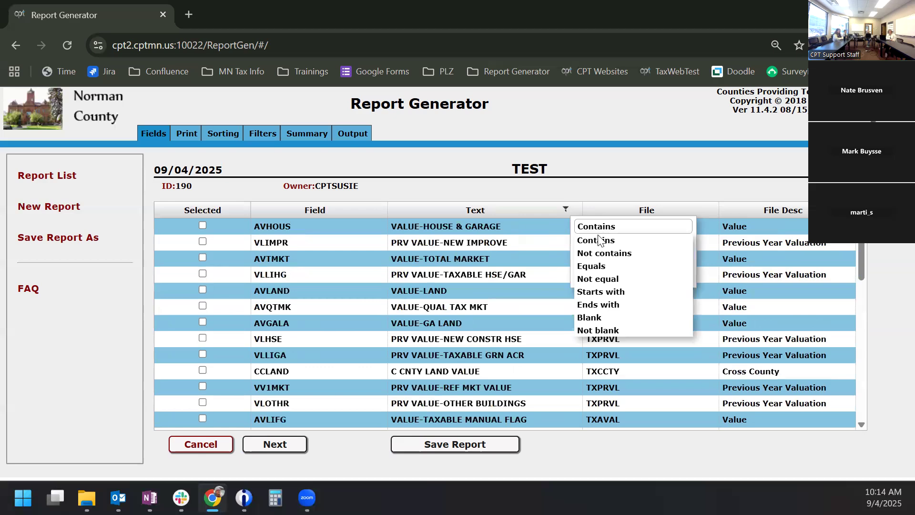
left_click(601, 294)
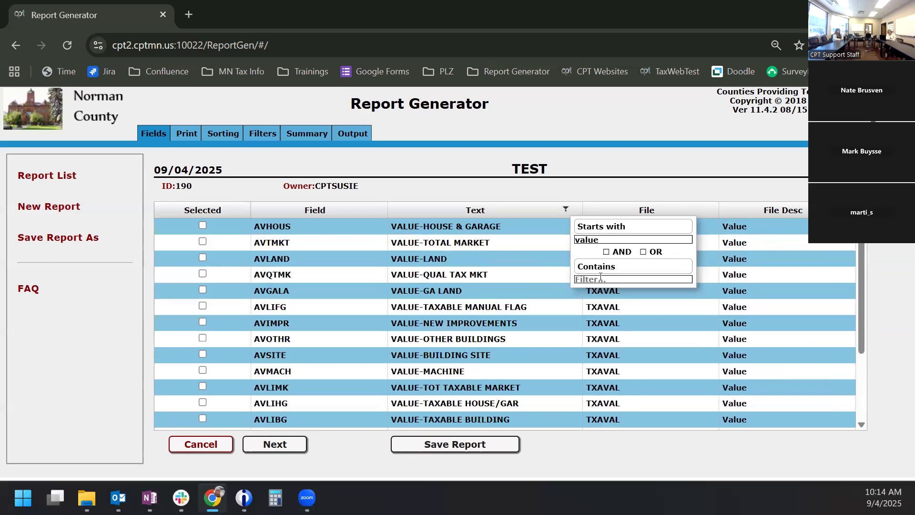
left_click(601, 272)
left_click(603, 292)
type("tax")
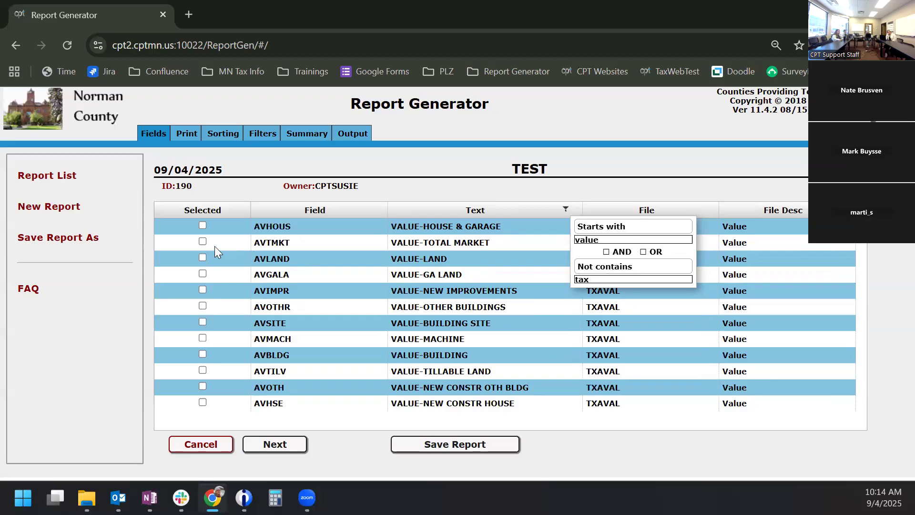
left_click(202, 226)
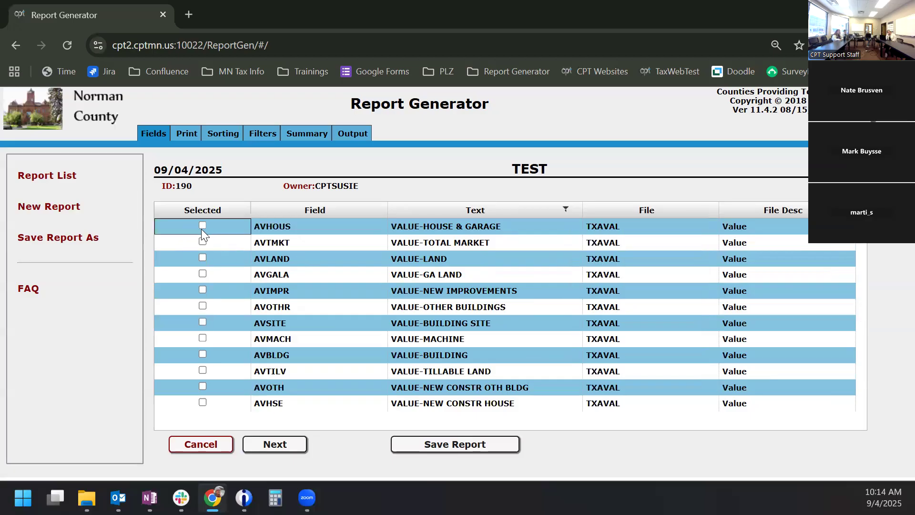
left_click(203, 241)
left_click(203, 258)
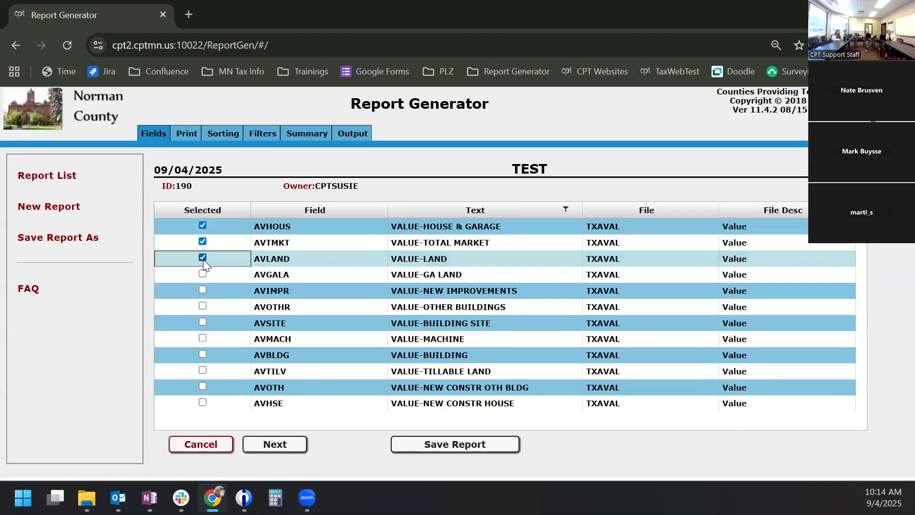
- Remove the 'tax' exclusion and change the filter to start with 'twp'
left_click(576, 211)
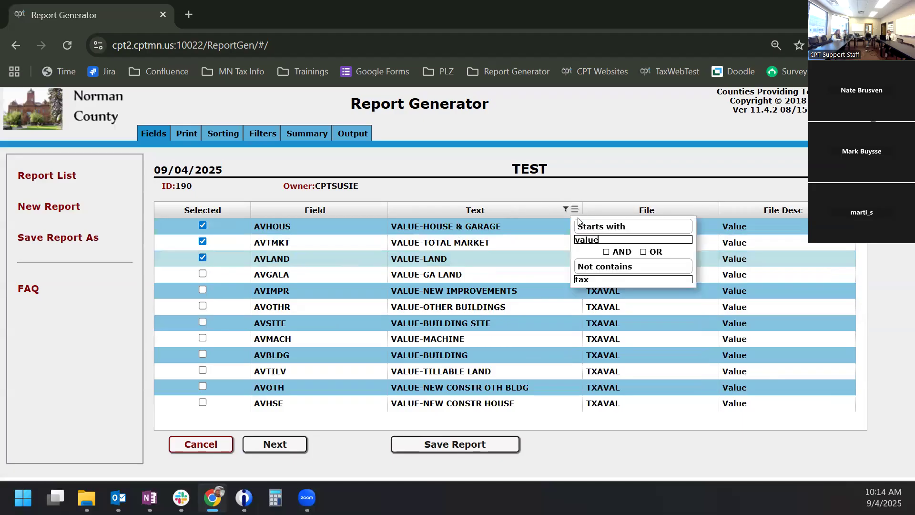
left_click_drag(597, 280, 575, 278)
key("BackSpace")
left_click_drag(612, 239, 556, 241)
type("twp")
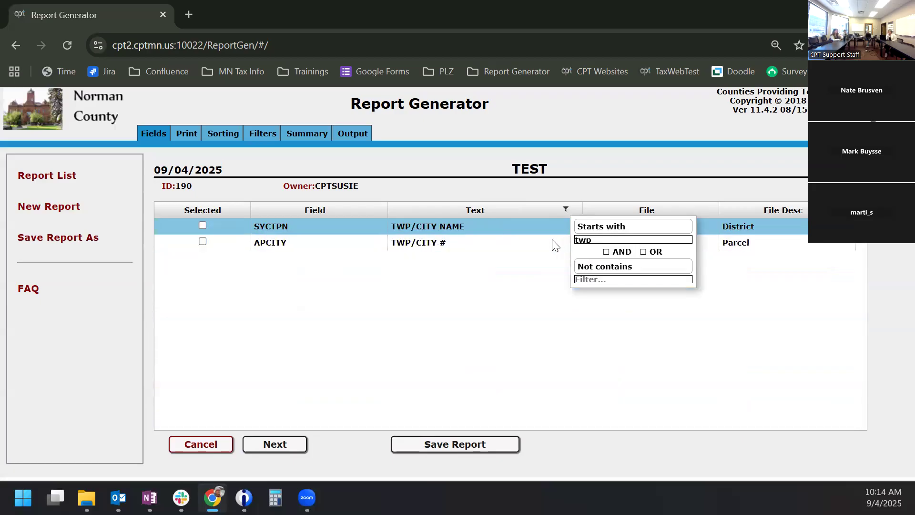
- Add APCITY, then filter descriptions by 'tax' and add OWNAMR
left_click(203, 242)
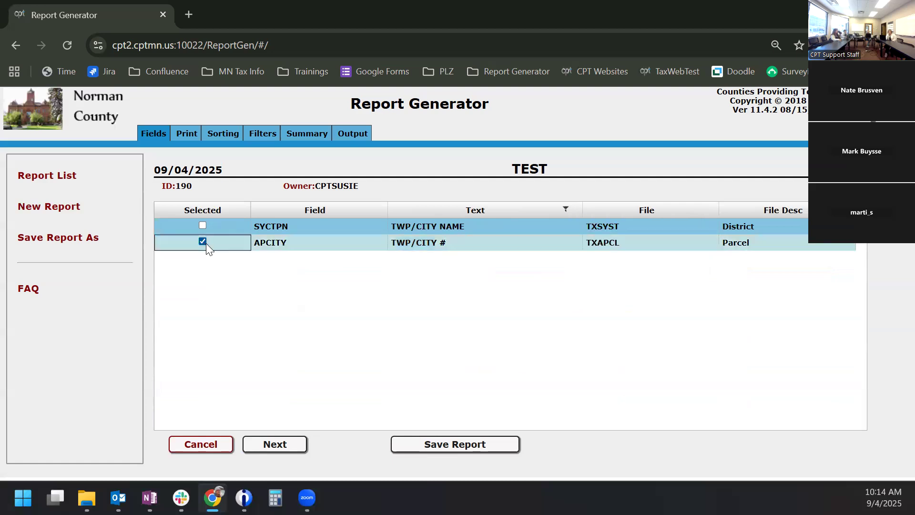
left_click(581, 211)
left_click(571, 211)
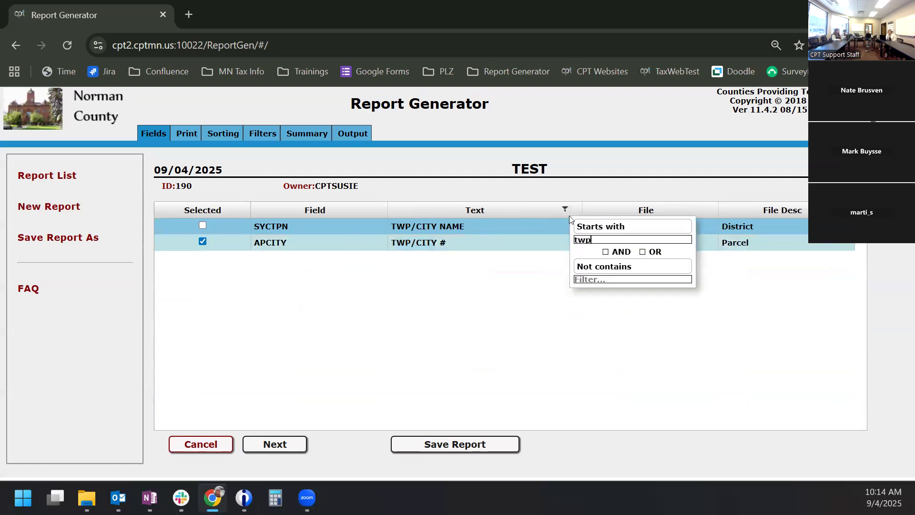
type("tax")
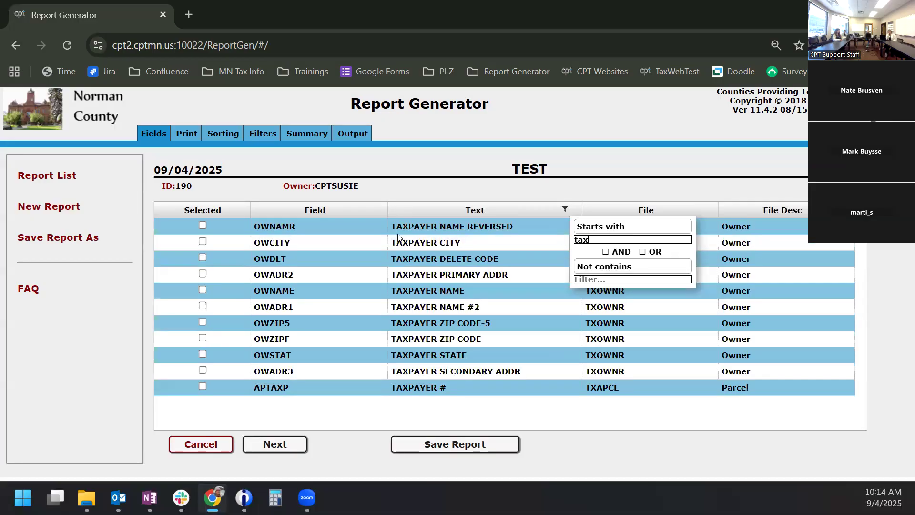
left_click(201, 223)
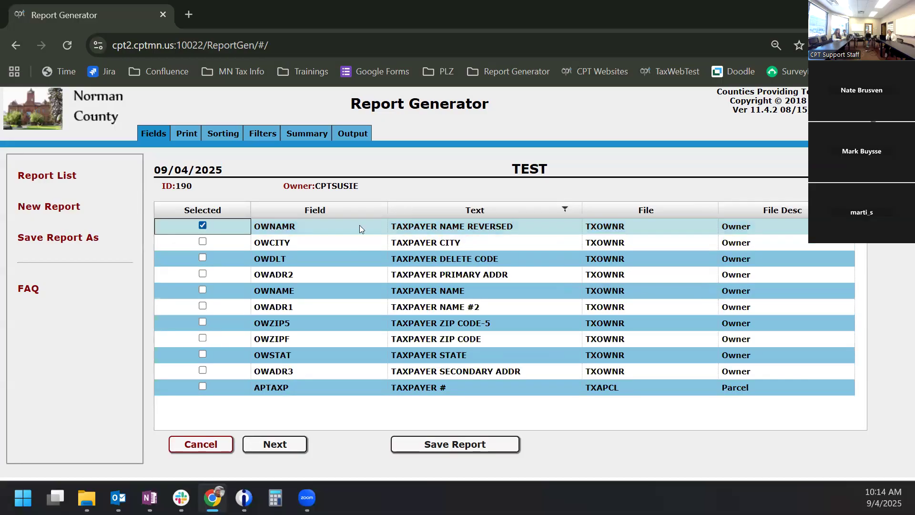
- Clear the description filter so fields from every file show again
left_click(567, 209)
key("ctrl+a")
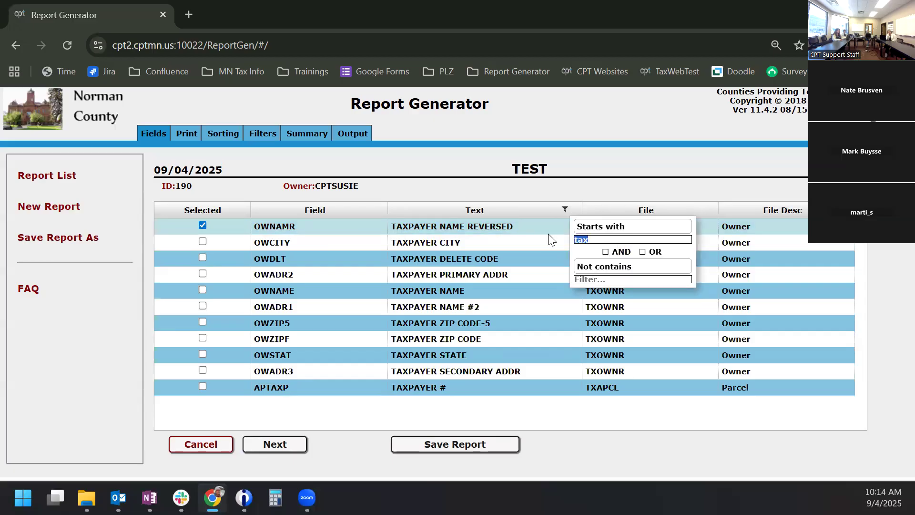
key("BackSpace")
left_click(567, 165)
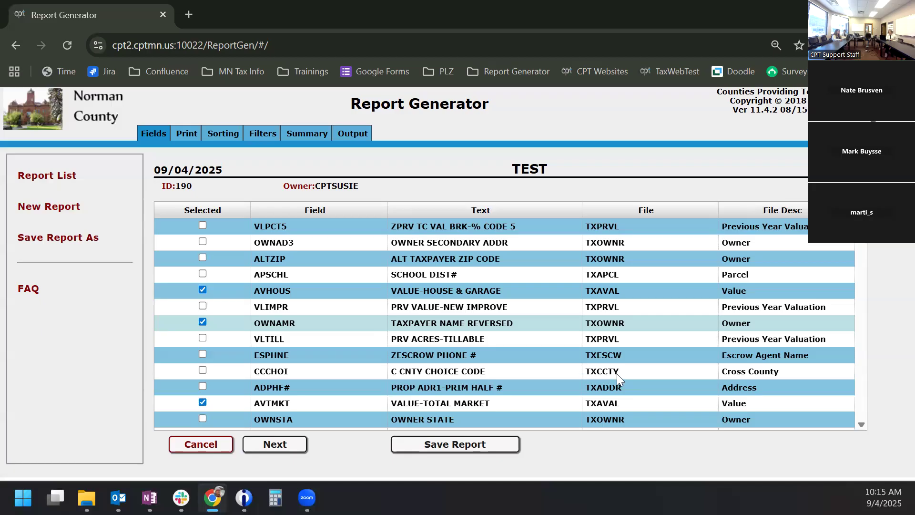
left_click(710, 217)
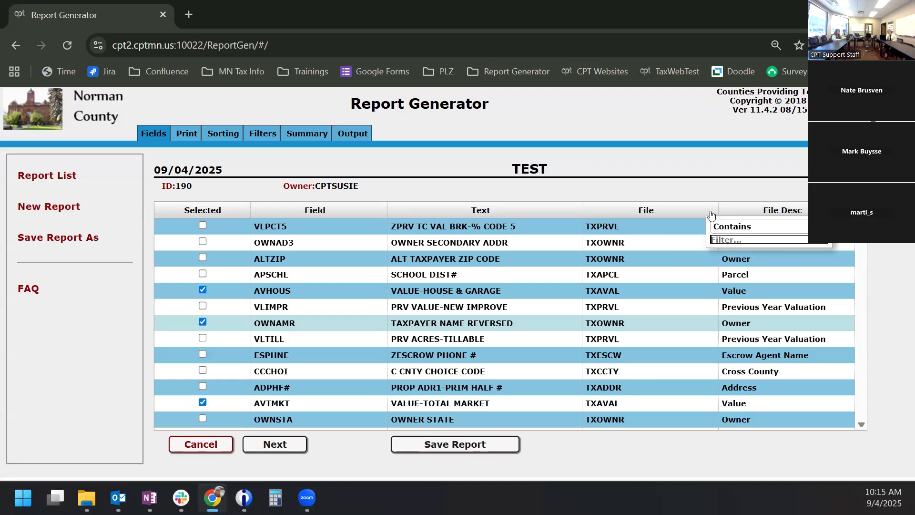
type("tsccty")
key("BackSpace")
key("BackSpace")
key("BackSpace")
key("BackSpace")
key("BackSpace")
key("BackSpace")
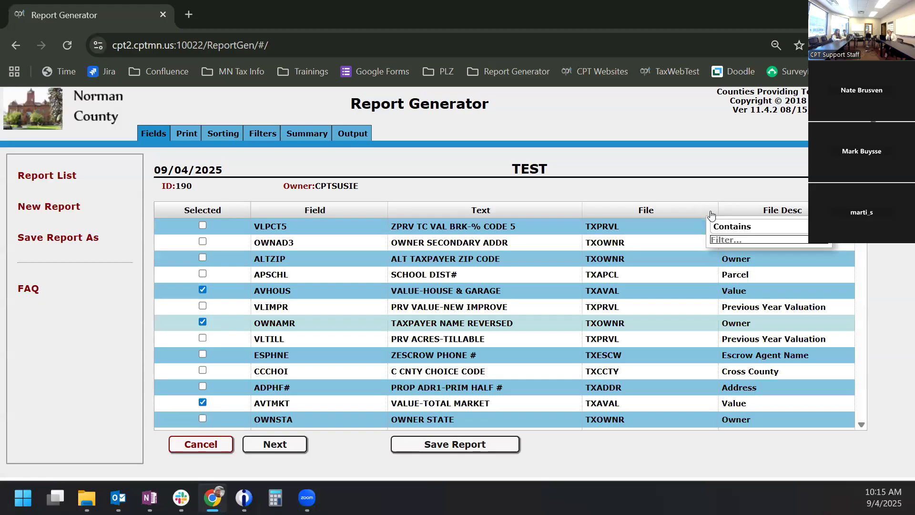
type("tzxcc")
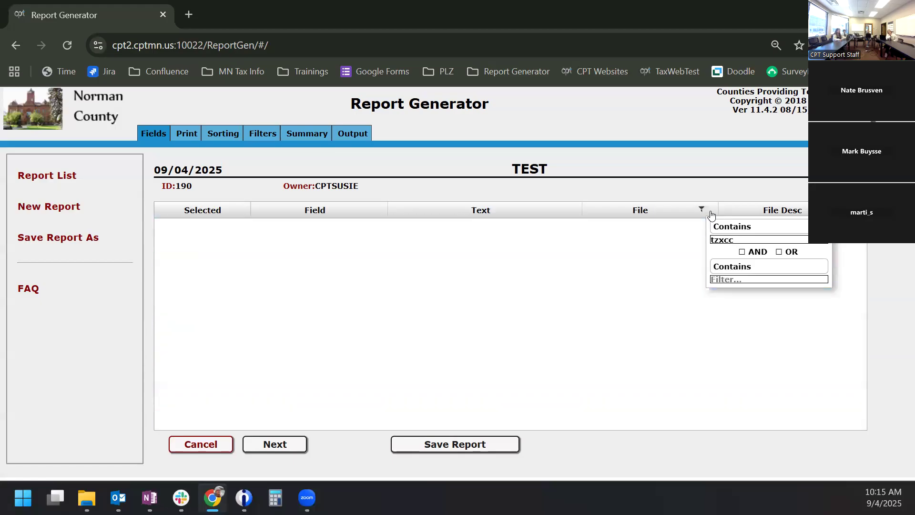
key("BackSpace")
key("BackSpace")
key("BackSpace")
key("BackSpace")
key("BackSpace")
type("x")
key("BackSpace")
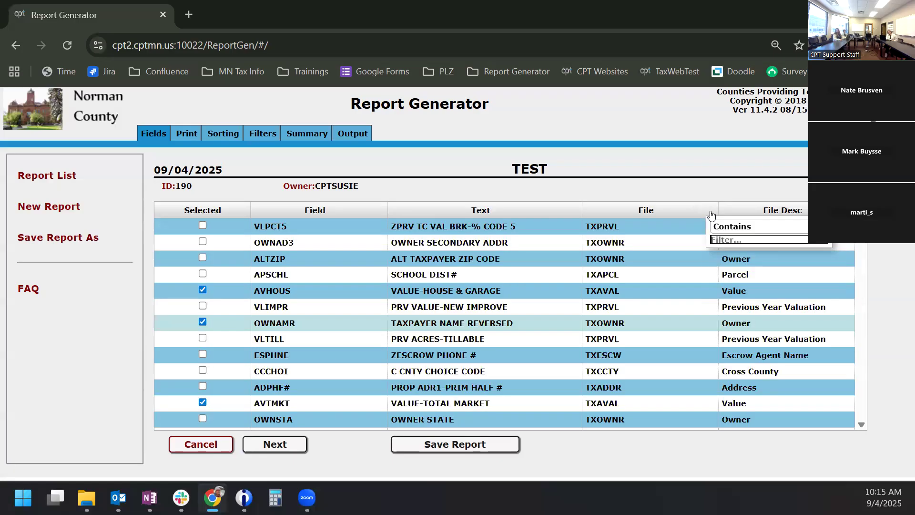
type("txcc")
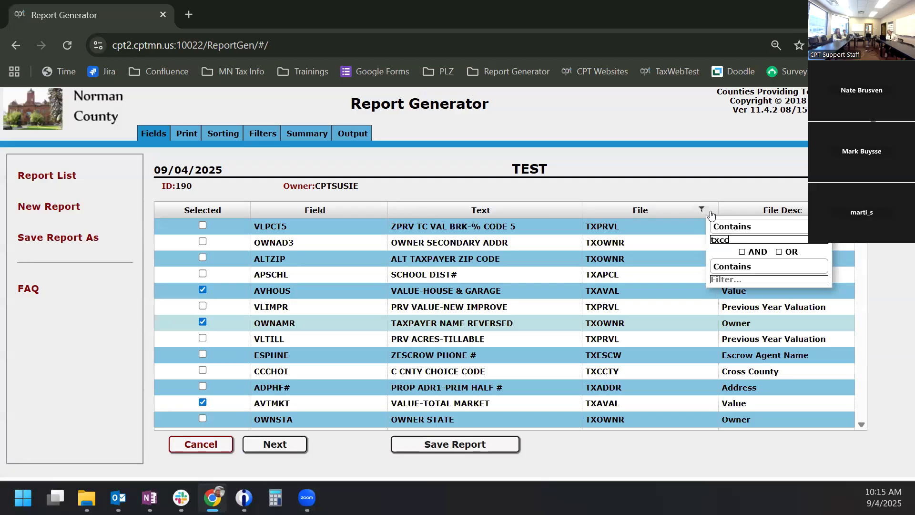
type("ty")
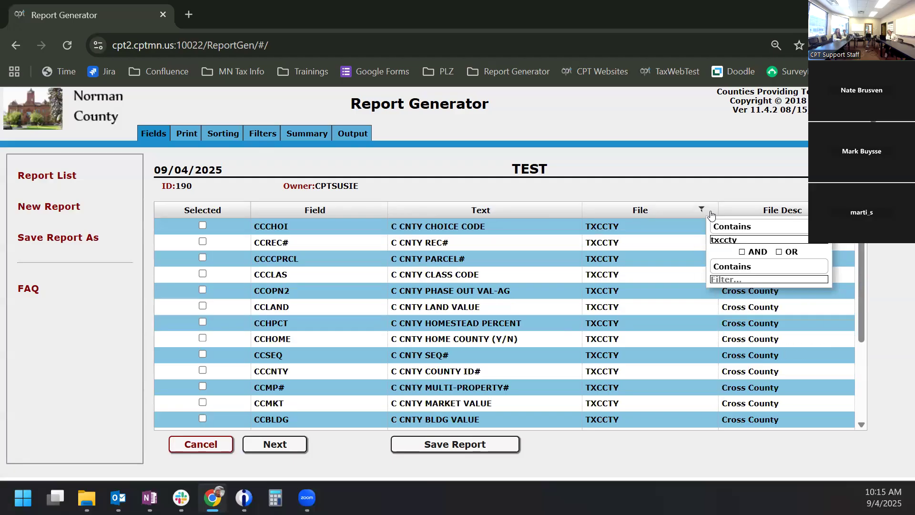
left_click(677, 170)
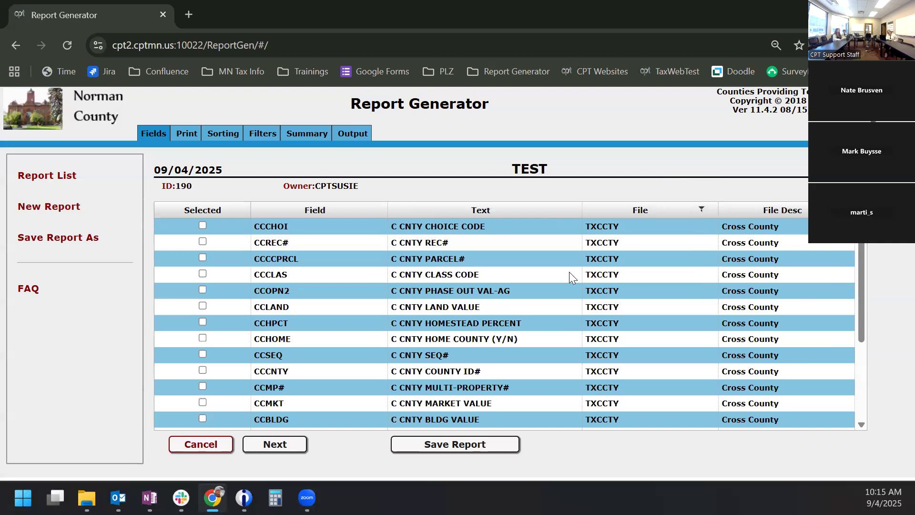
scroll(547, 261, "down", 3)
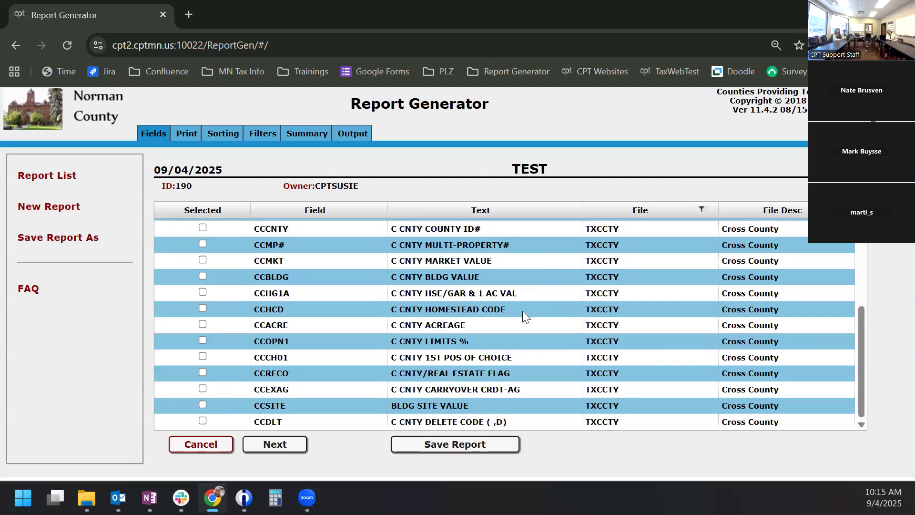
scroll(522, 310, "up", 3)
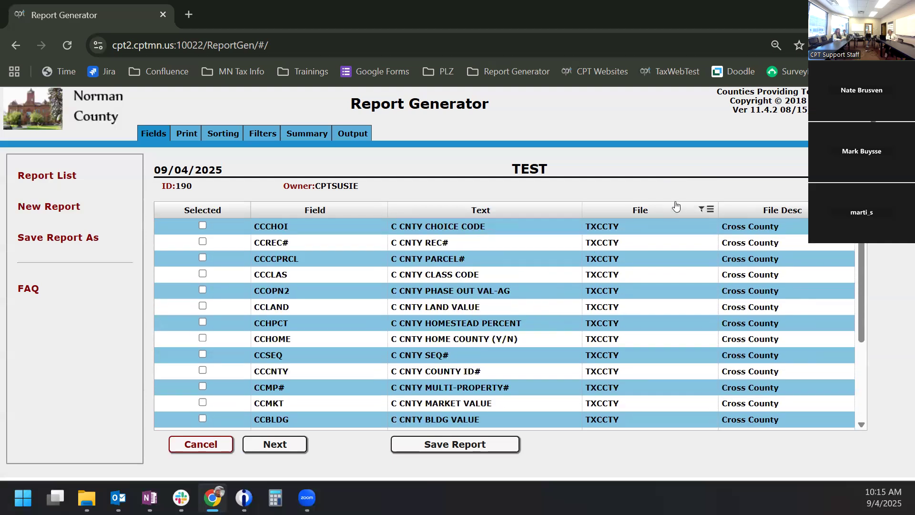
left_click(704, 210)
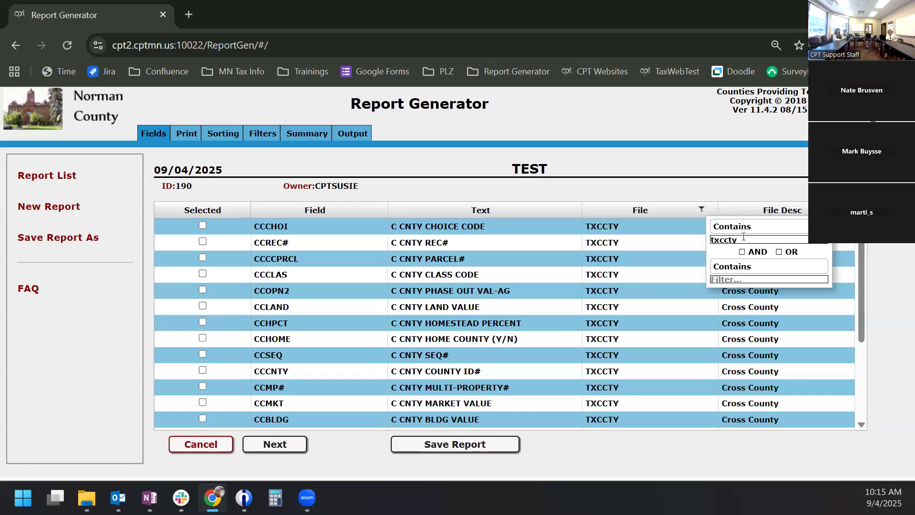
left_click_drag(744, 239, 686, 240)
key("BackSpace")
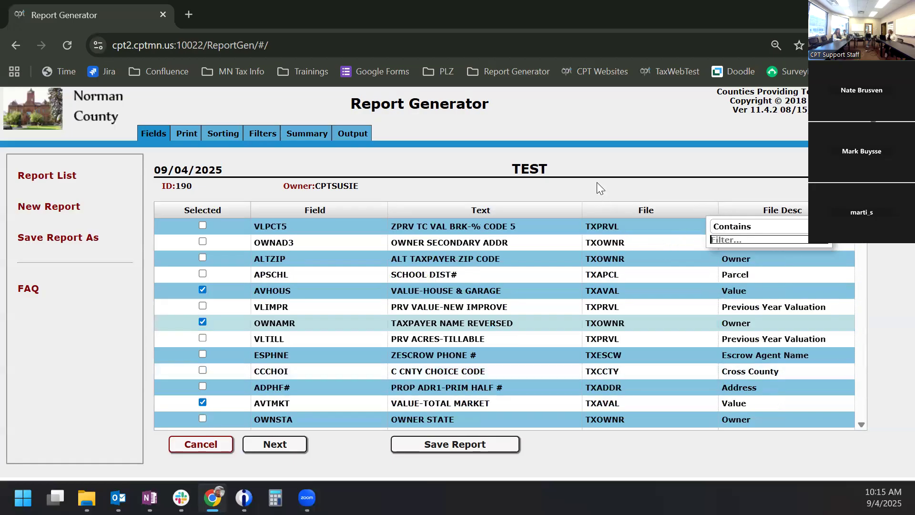
- Reach the TEST report's Print step listing the seven chosen fields, APPRCL 12 through OWNAMR 35
left_click(597, 183)
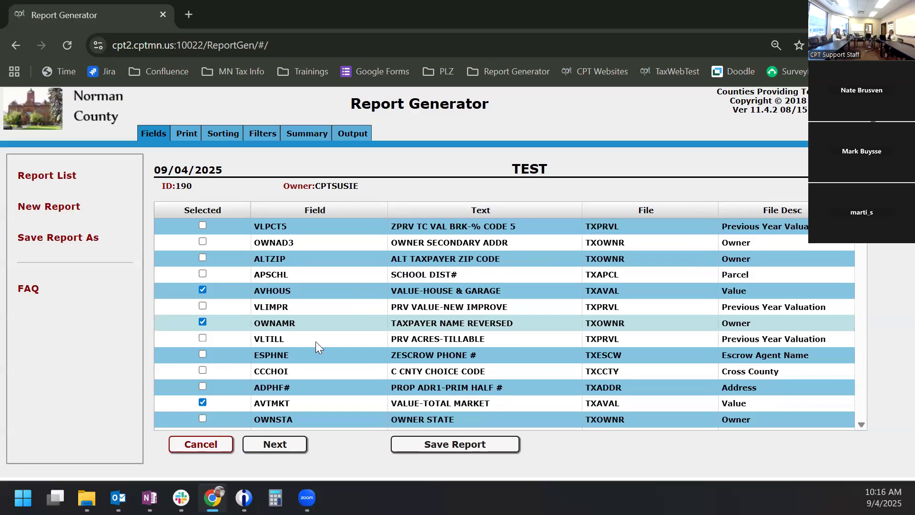
left_click(283, 448)
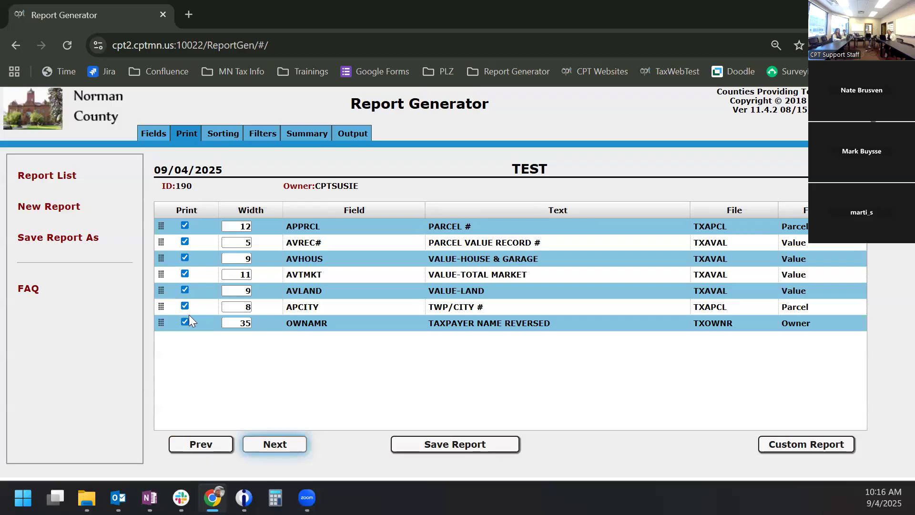
left_click(203, 446)
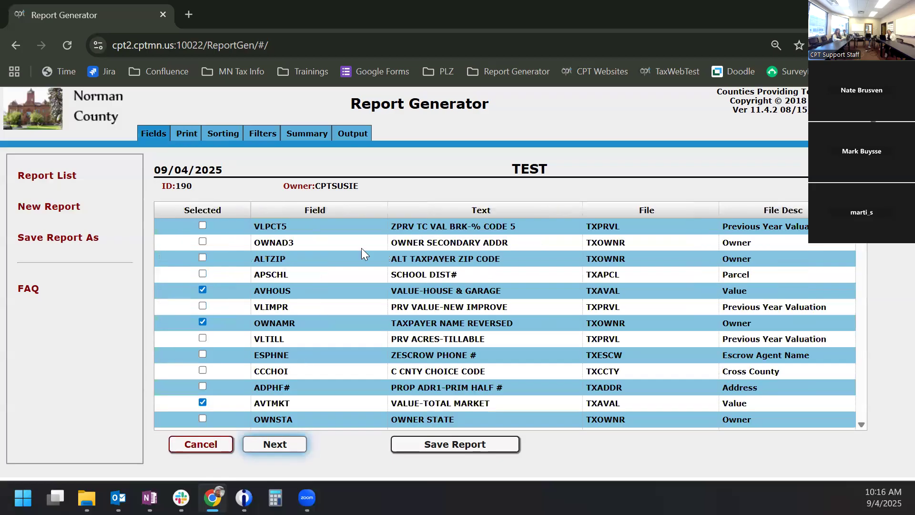
left_click(437, 213)
left_click(439, 214)
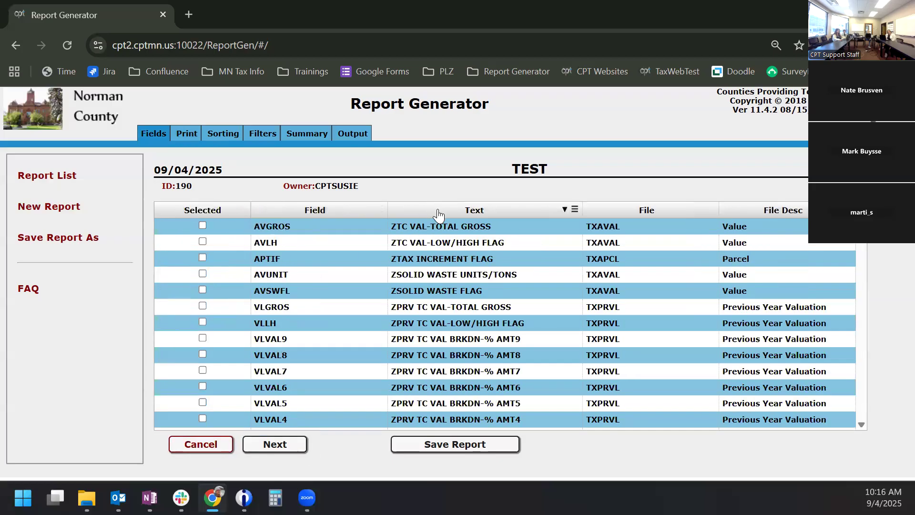
left_click(436, 212)
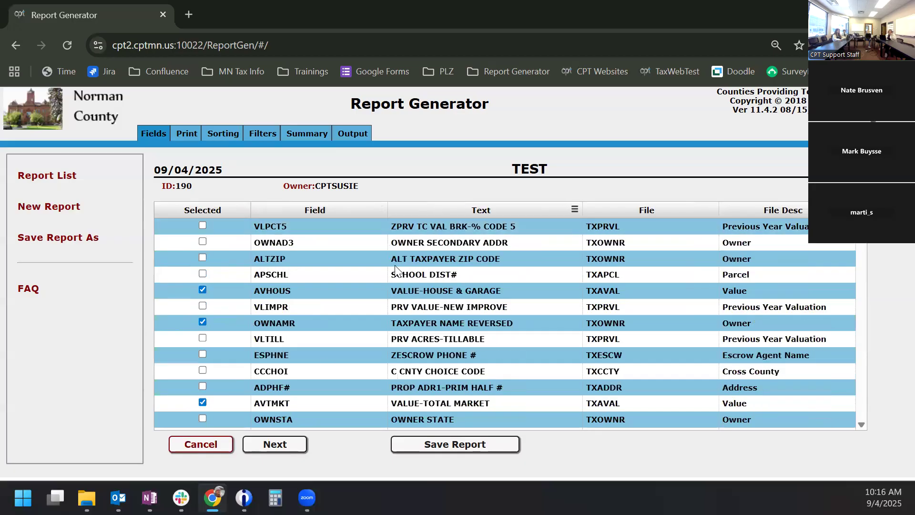
left_click(269, 446)
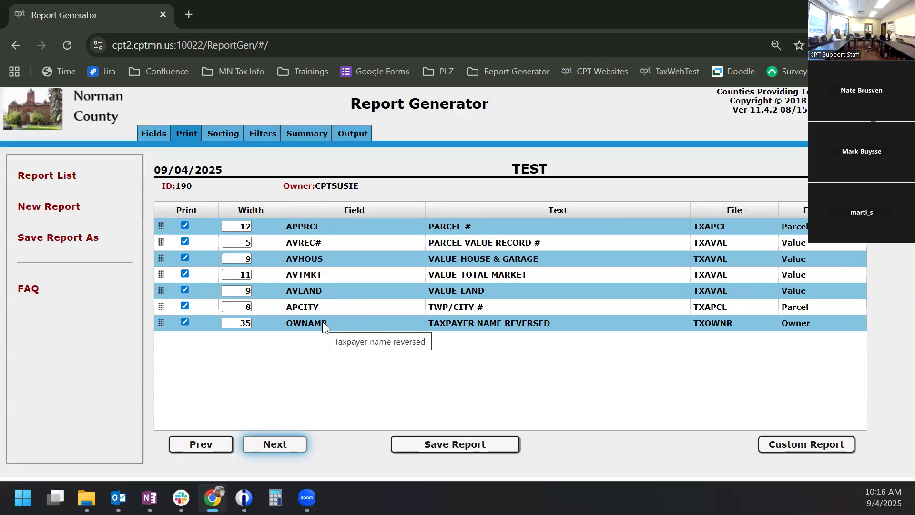
- Move TWP/CITY # (APCITY) to the top of the print order, keeping it set to print
left_click(163, 306)
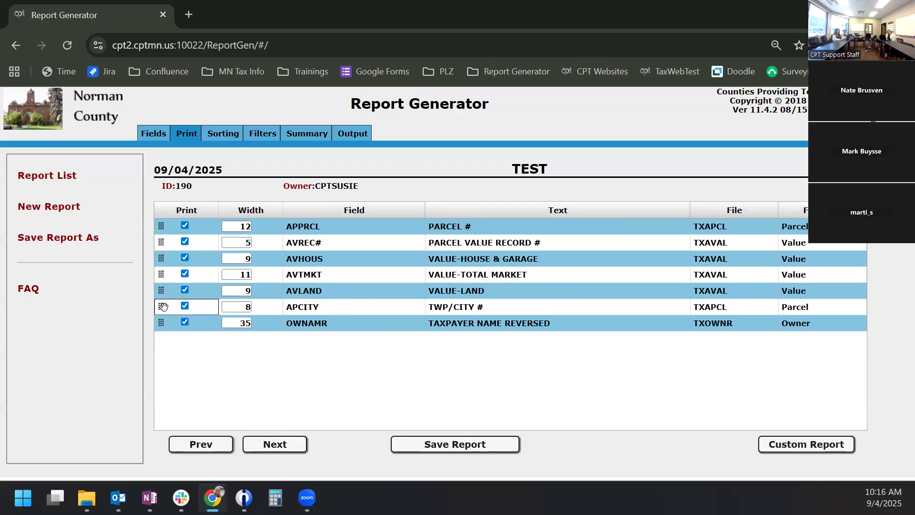
left_click(164, 307)
left_click_drag(164, 305, 160, 227)
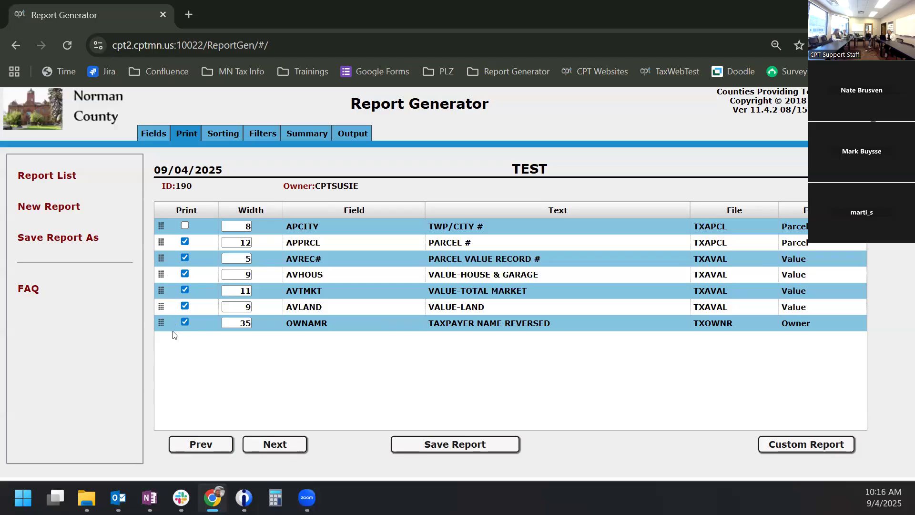
left_click(185, 224)
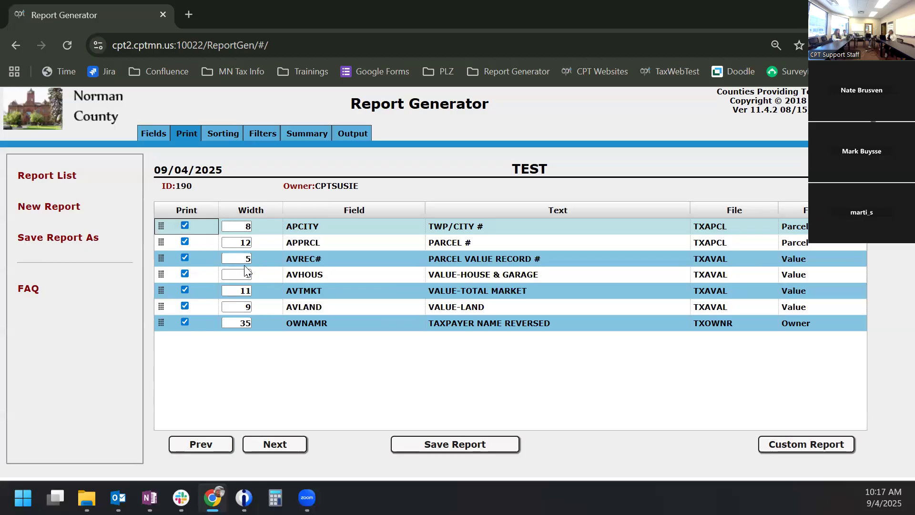
- Set VALUE-TOTAL MARKET and TAXPAYER NAME REVERSED widths to 4 and stop printing PARCEL VALUE RECORD #
double_click(237, 290)
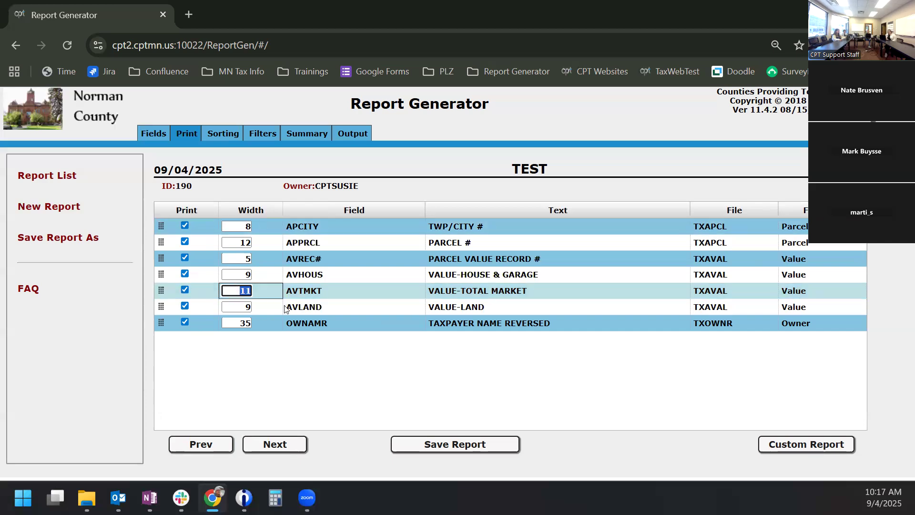
type("4")
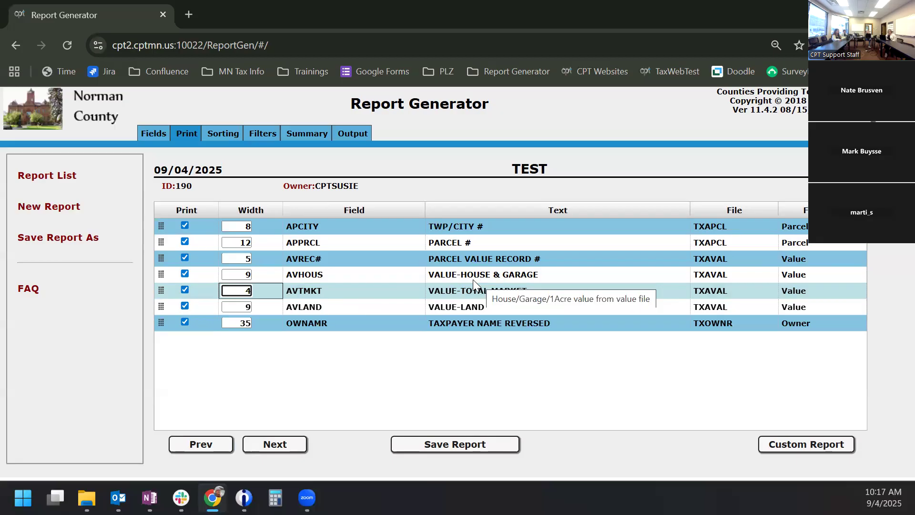
left_click_drag(235, 321, 272, 325)
type("4")
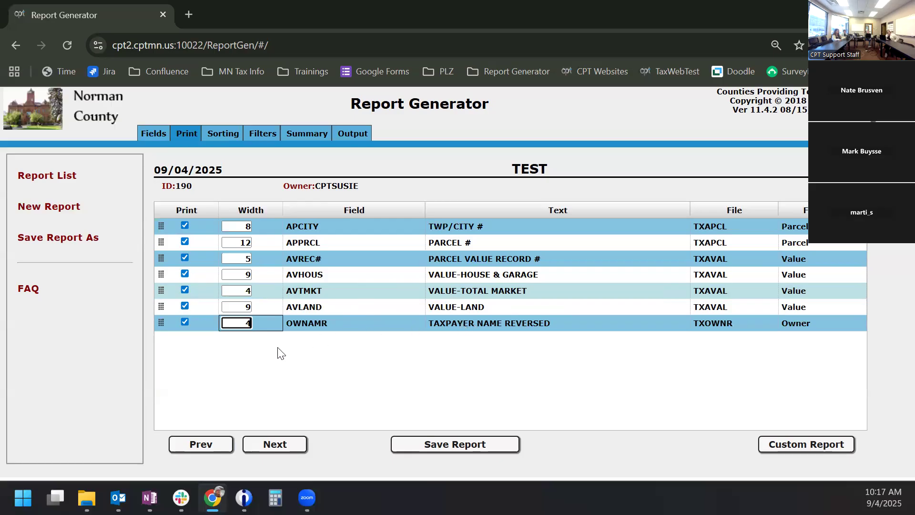
left_click(256, 341)
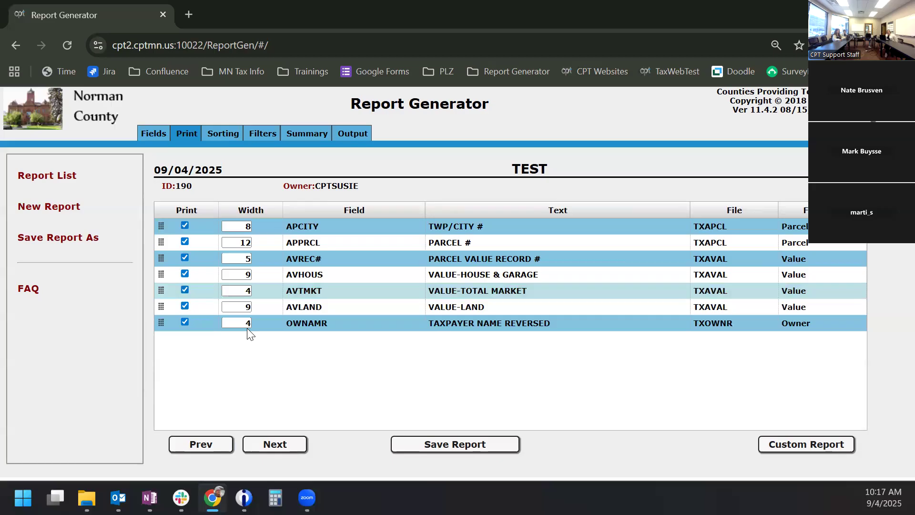
left_click(248, 323)
type("4")
left_click(185, 257)
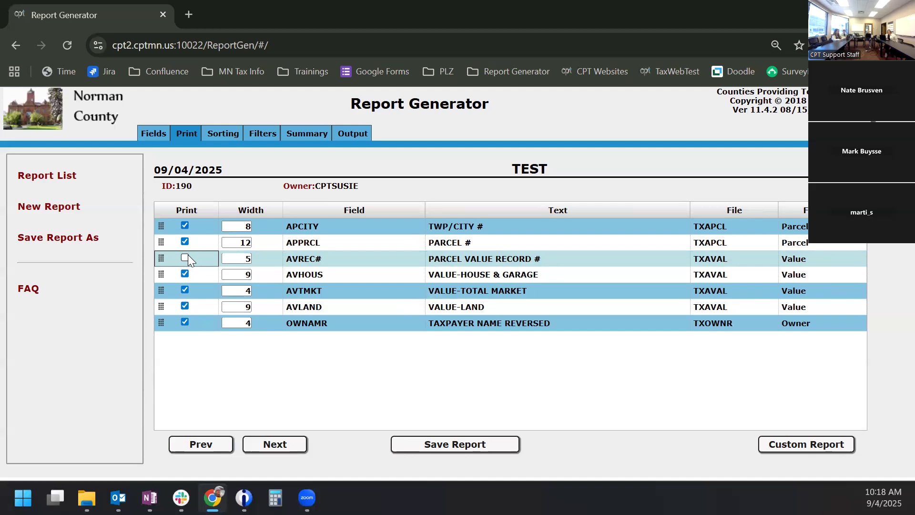
left_click(275, 442)
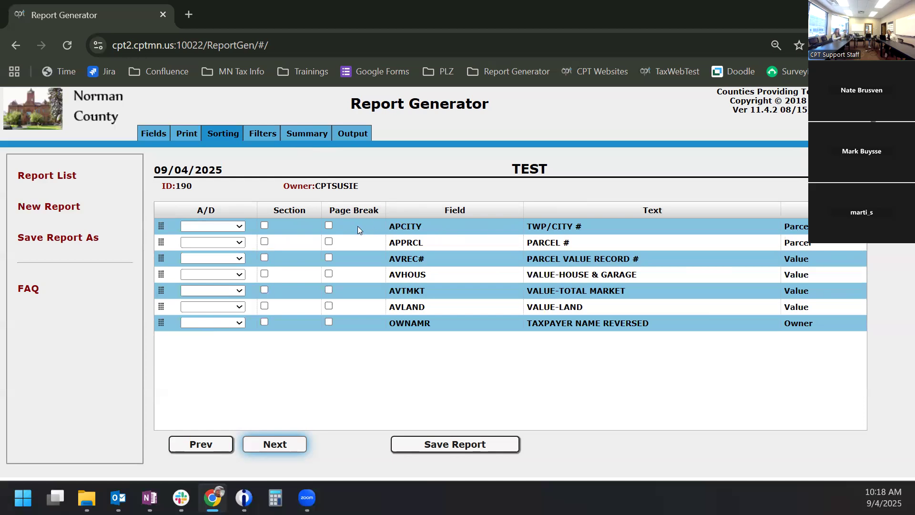
- Sort by TWP/CITY # ascending with page break, then VALUE-HOUSE & GARAGE ascending as second key
left_click(329, 226)
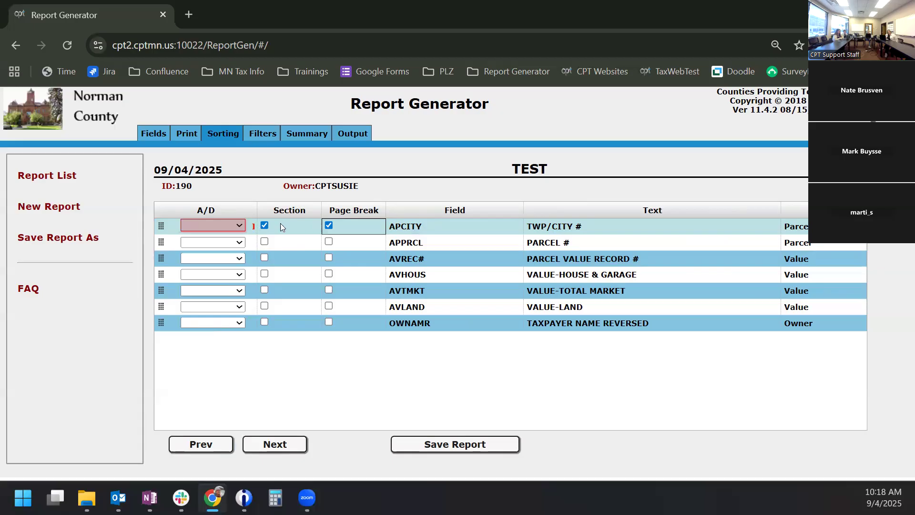
left_click(224, 225)
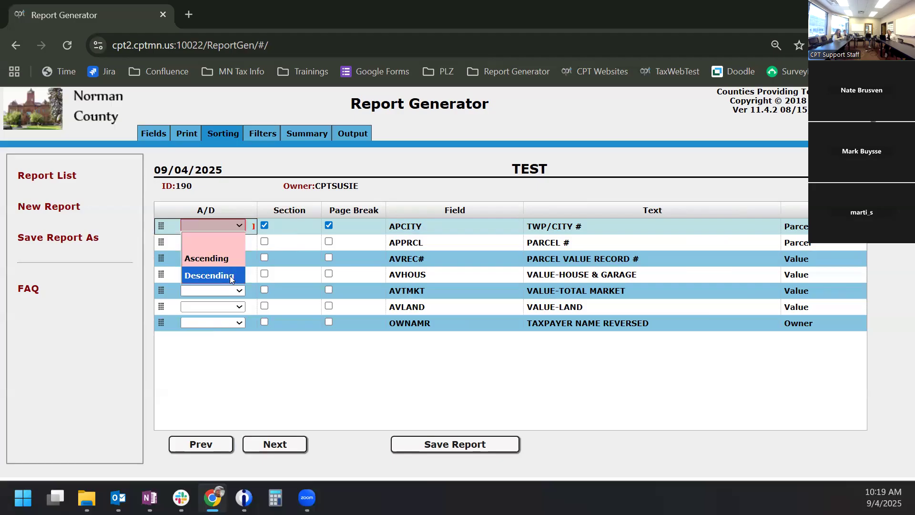
left_click(226, 254)
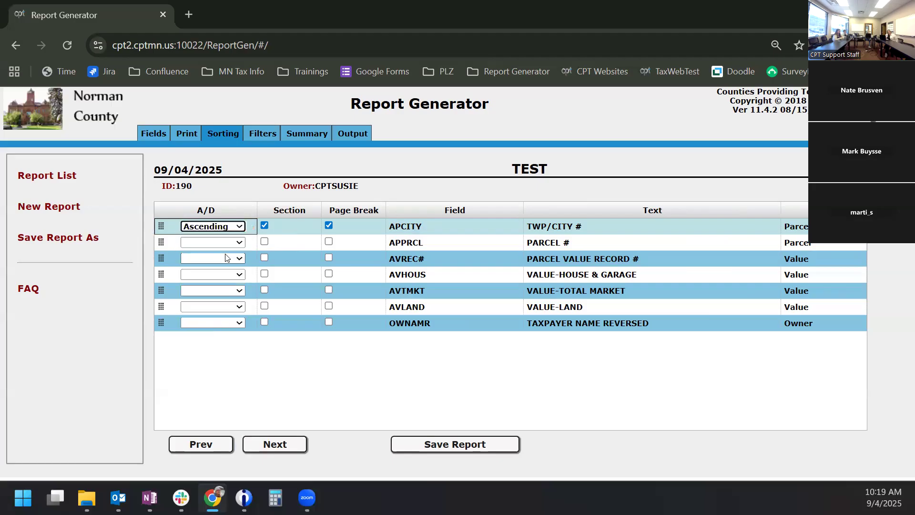
left_click(239, 276)
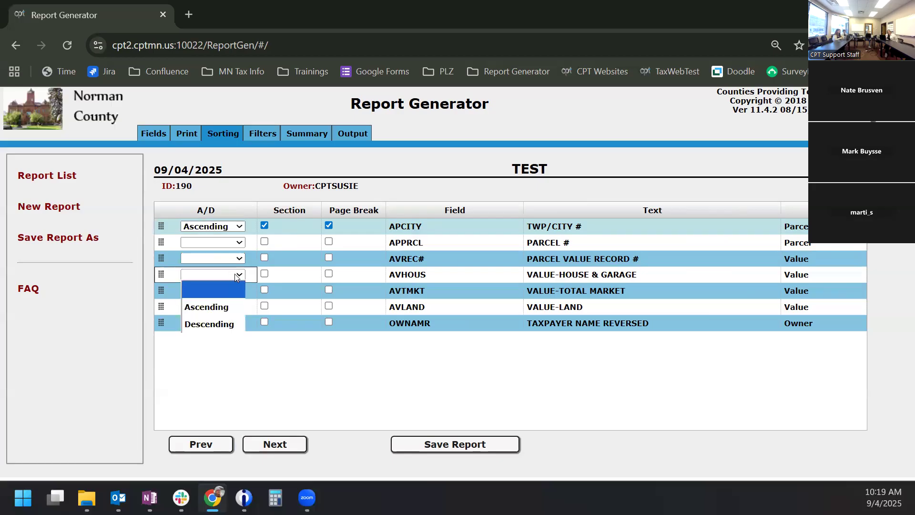
left_click(239, 306)
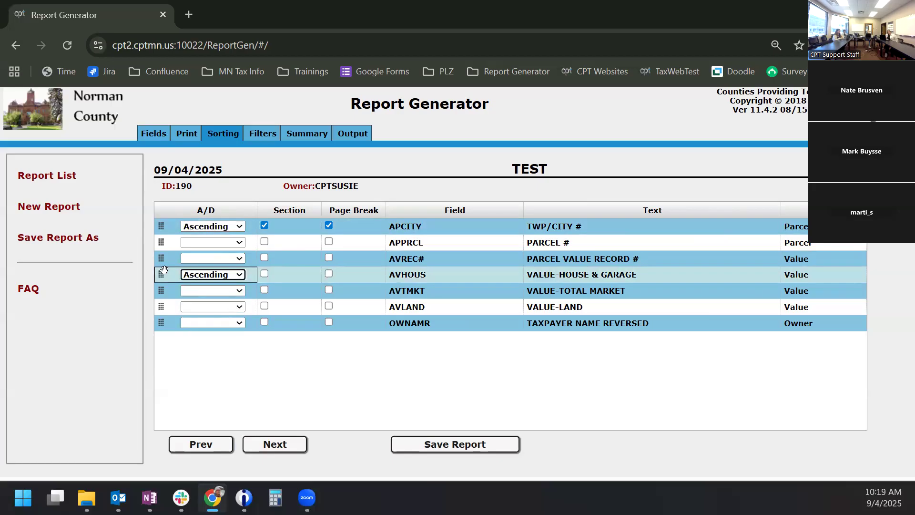
left_click_drag(162, 273, 168, 242)
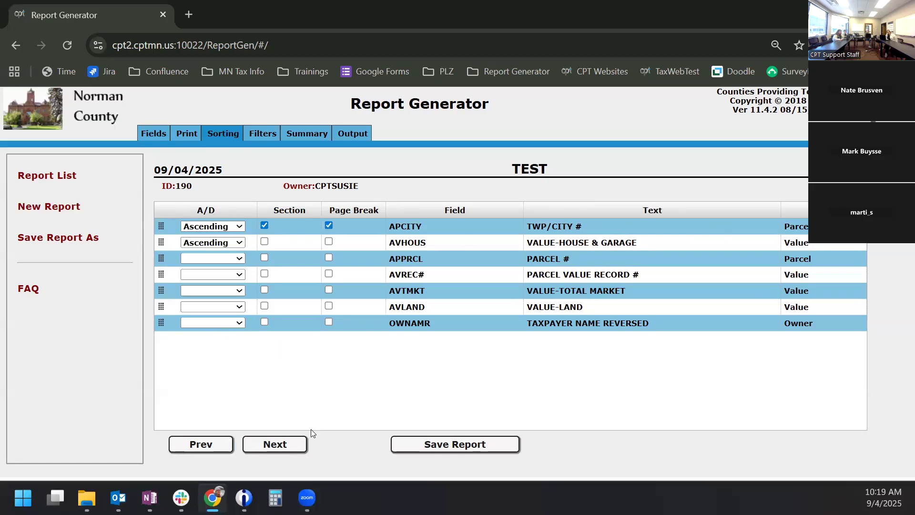
left_click(279, 444)
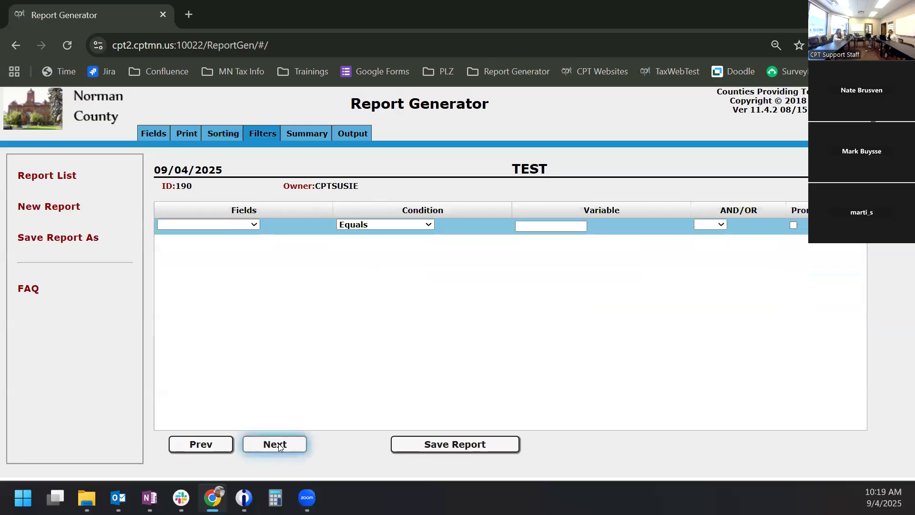
- Choose TWP/CITY # as the field for the first filter row
left_click(243, 223)
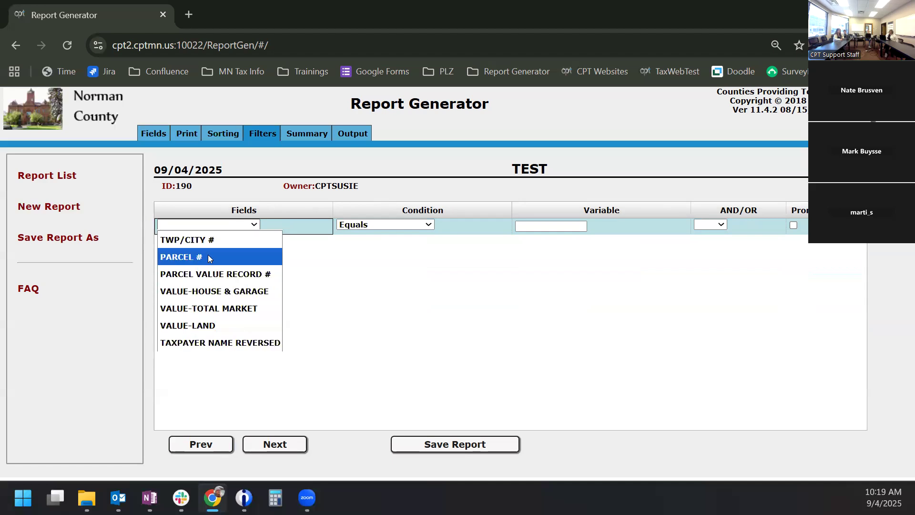
left_click(205, 241)
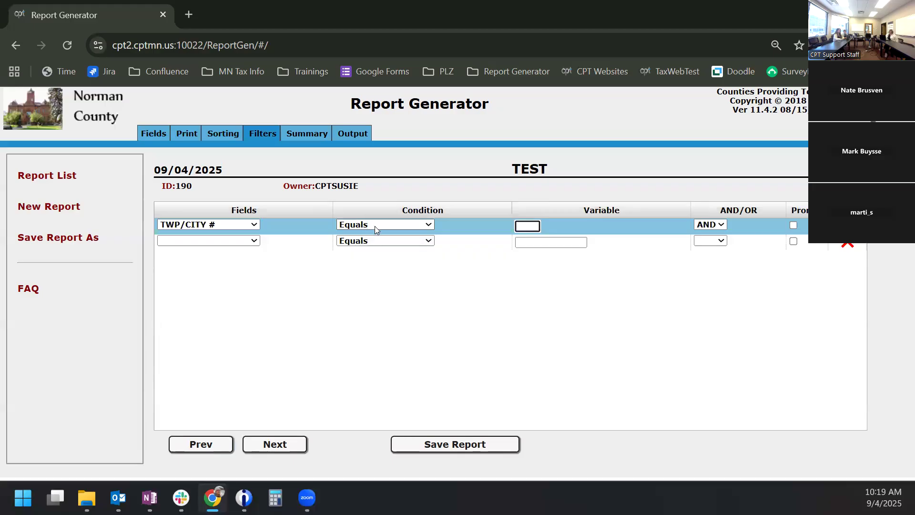
left_click(395, 227)
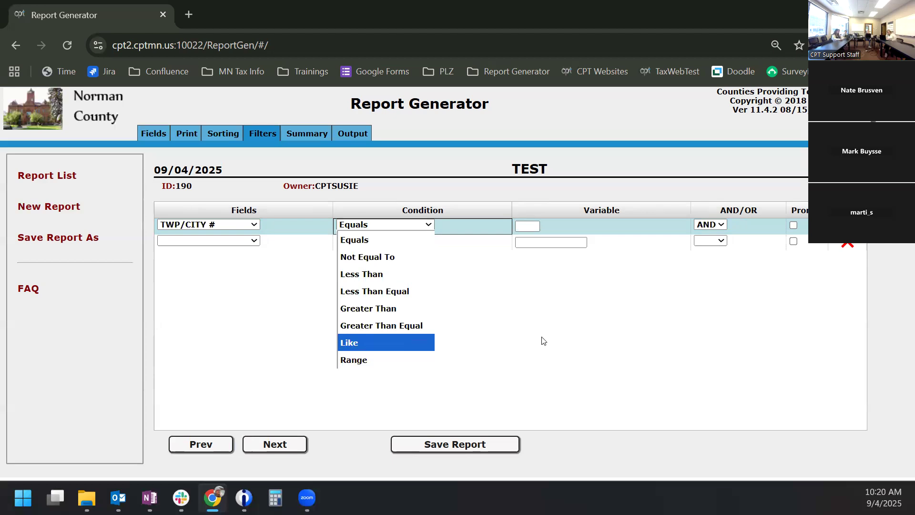
- Enter 1 as the TWP/CITY # filter value, leaving Prompt unchecked
left_click(563, 301)
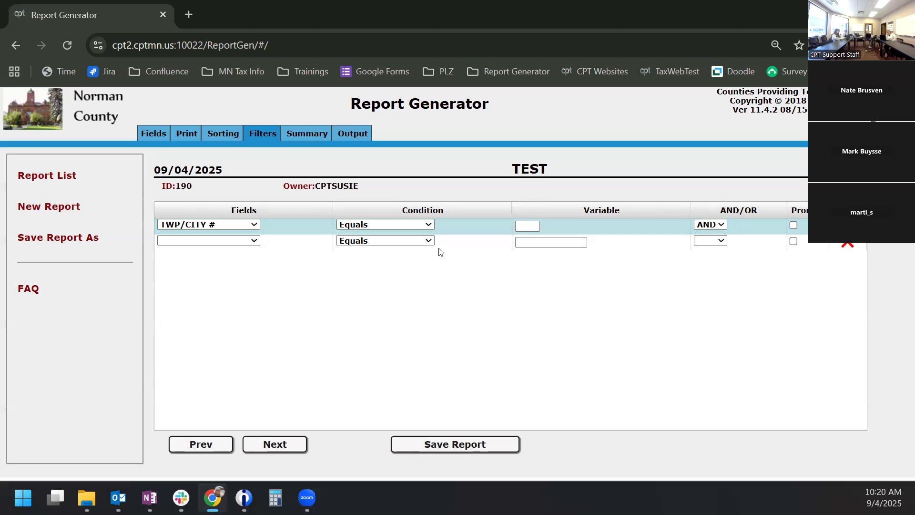
left_click(529, 224)
type("1")
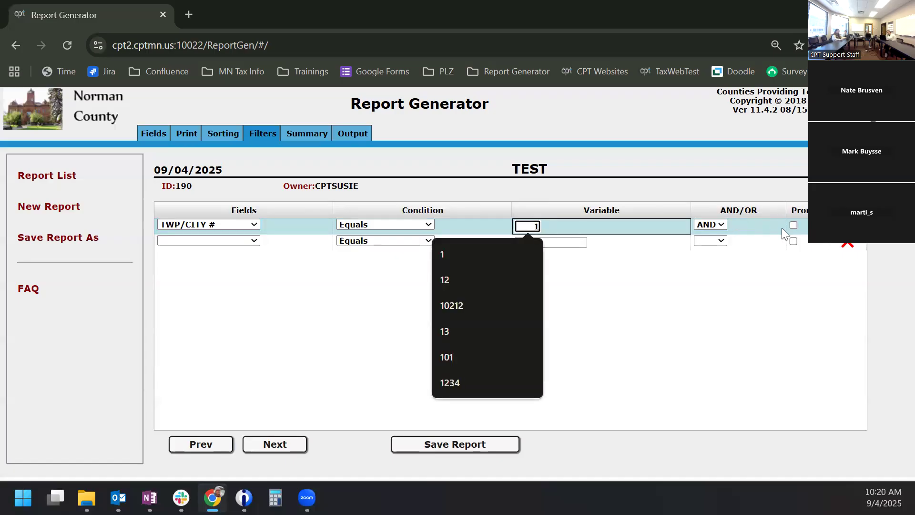
left_click(744, 314)
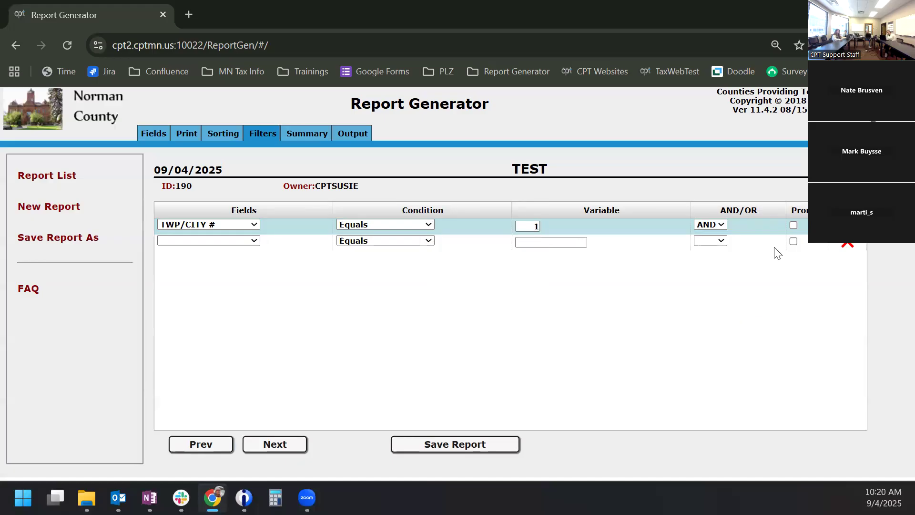
left_click(793, 225)
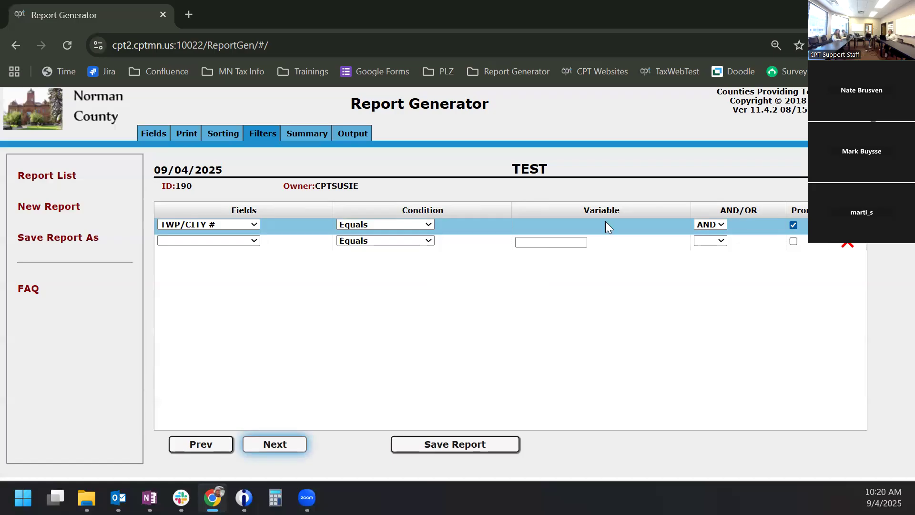
left_click(793, 224)
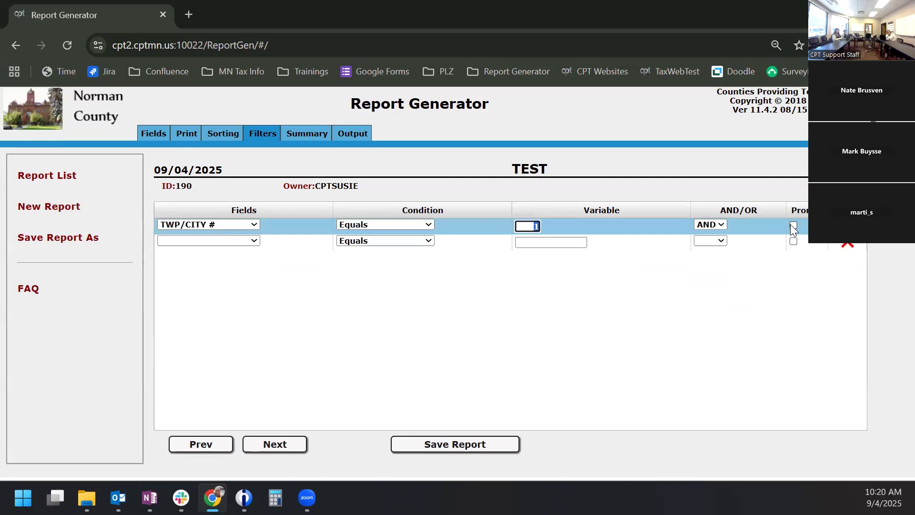
- Change the TWP/CITY # filter condition to Range, keeping AND as the joiner
left_click(411, 221)
left_click(408, 361)
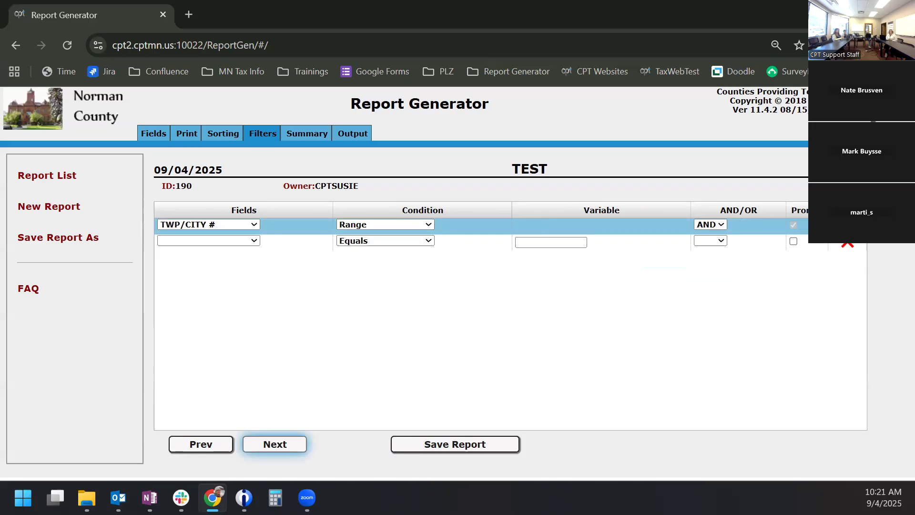
left_click(707, 225)
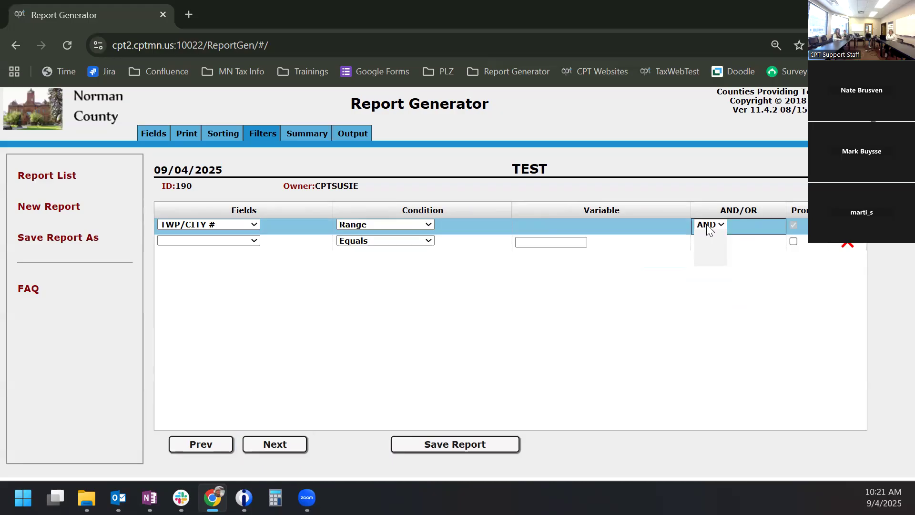
left_click(707, 224)
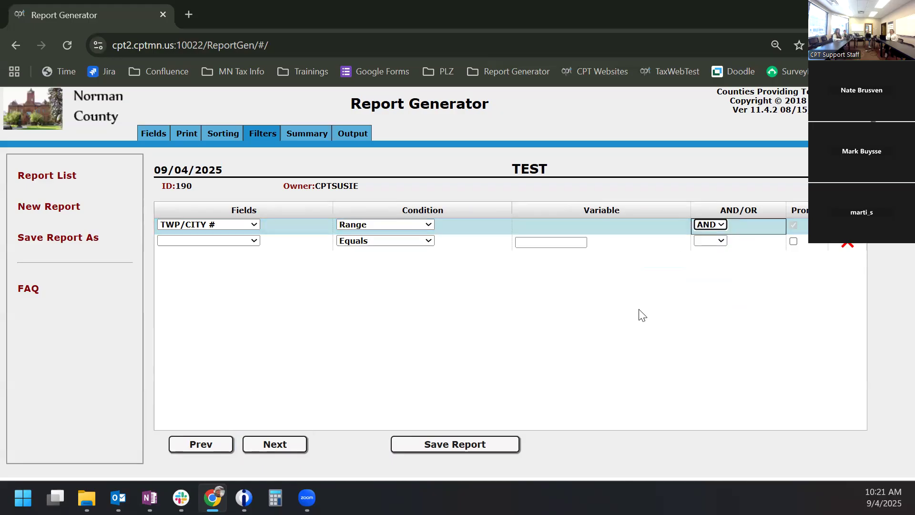
left_click(264, 446)
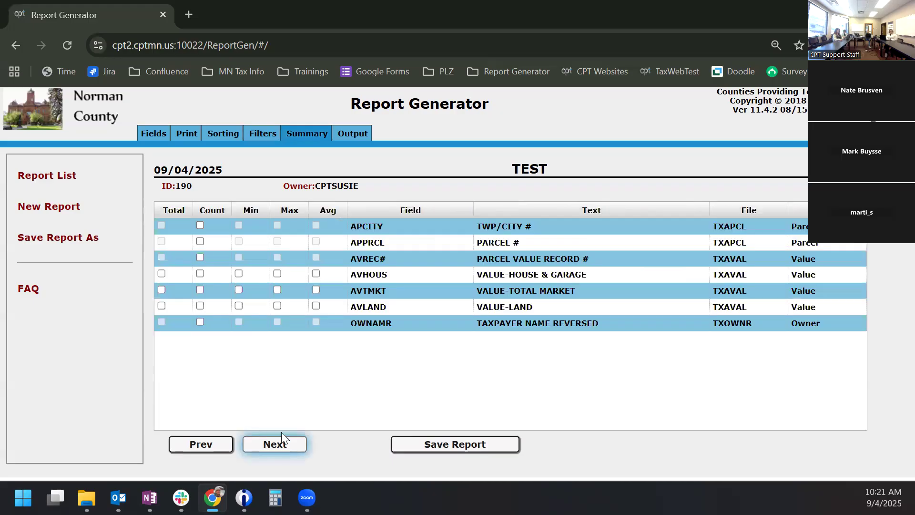
- Tick Count for TWP/CITY #, PARCEL # and PARCEL VALUE RECORD #, plus Total and Count for the three value fields
left_click(198, 225)
left_click(200, 241)
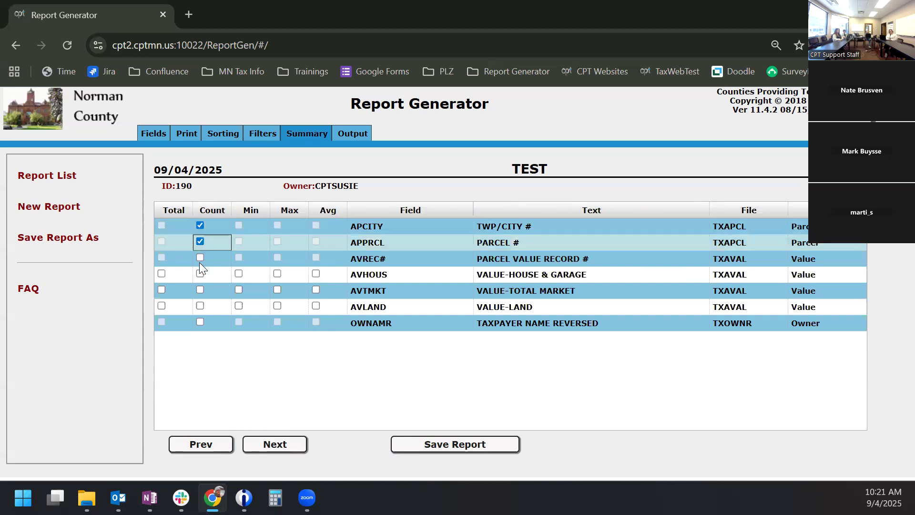
left_click(200, 259)
left_click(162, 274)
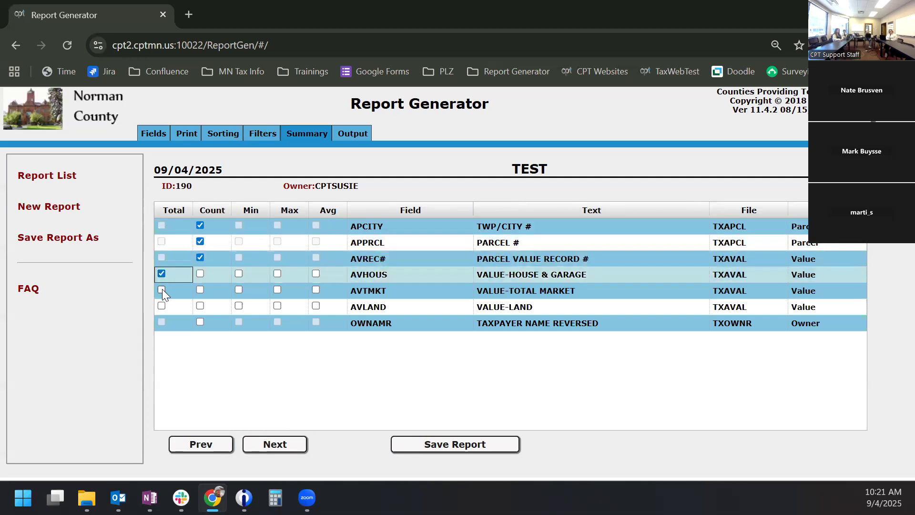
left_click(162, 290)
left_click(162, 305)
left_click(199, 306)
left_click(199, 290)
left_click(200, 274)
- Add Min, Max and Average for VALUE-HOUSE & GARAGE, VALUE-TOTAL MARKET and VALUE-LAND
left_click(239, 274)
left_click(239, 289)
left_click(239, 306)
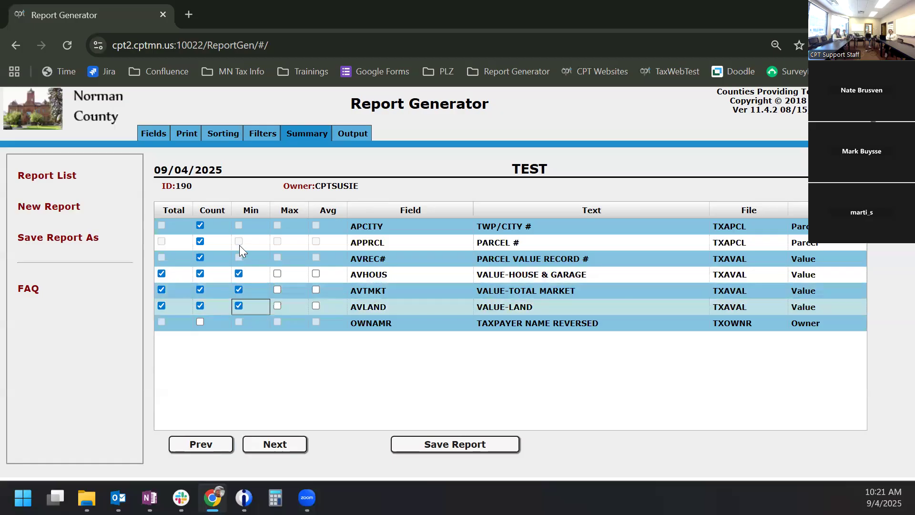
left_click(240, 254)
left_click(277, 273)
left_click(277, 290)
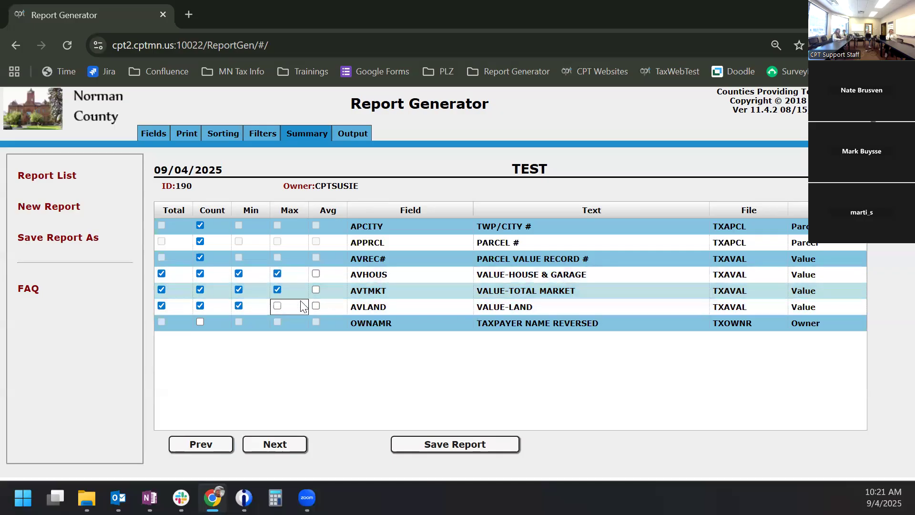
left_click(277, 306)
left_click(316, 305)
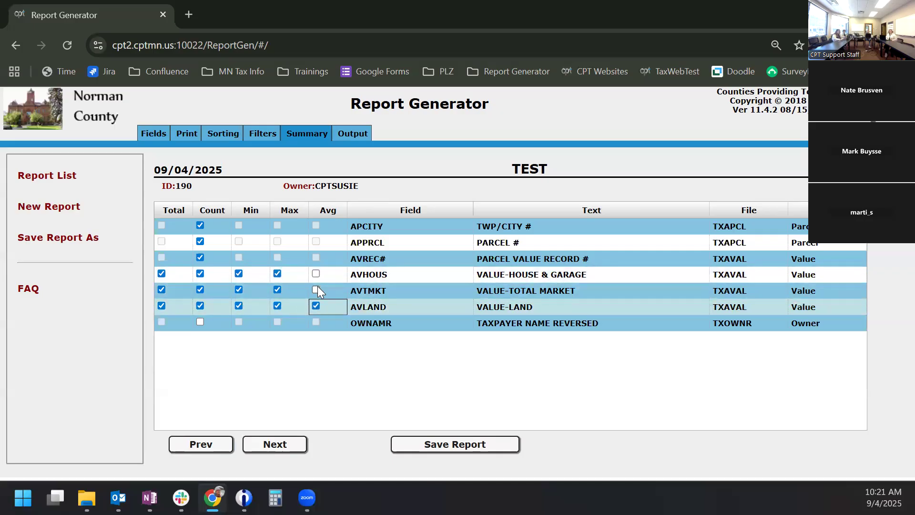
left_click(316, 290)
left_click(315, 274)
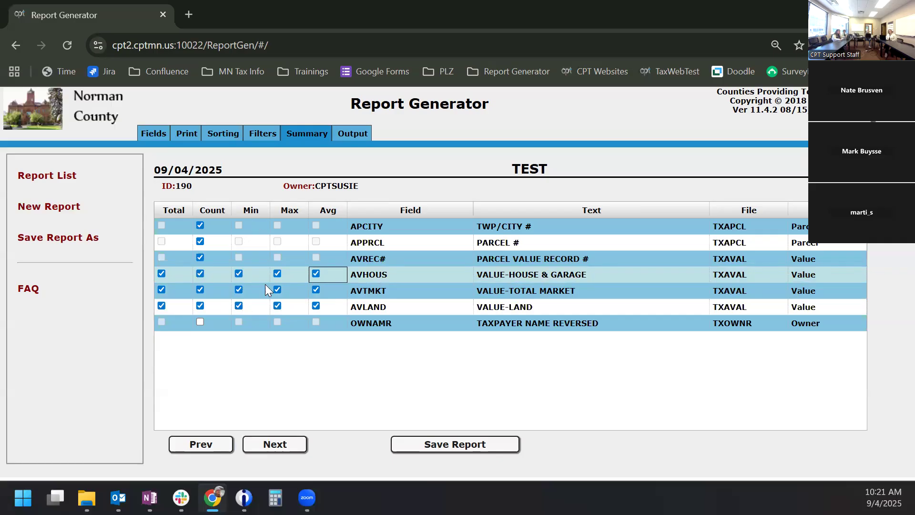
left_click(286, 444)
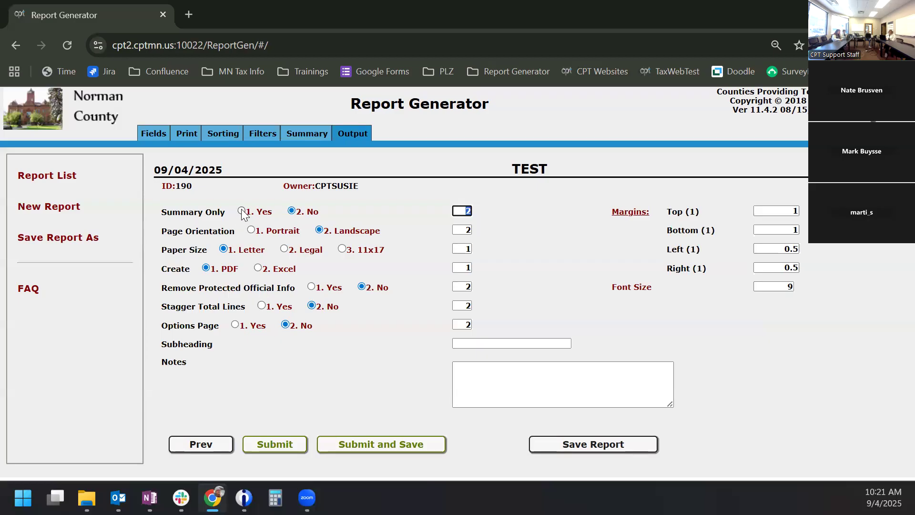
- Switch the report's Create option from PDF to 2. Excel
left_click(217, 135)
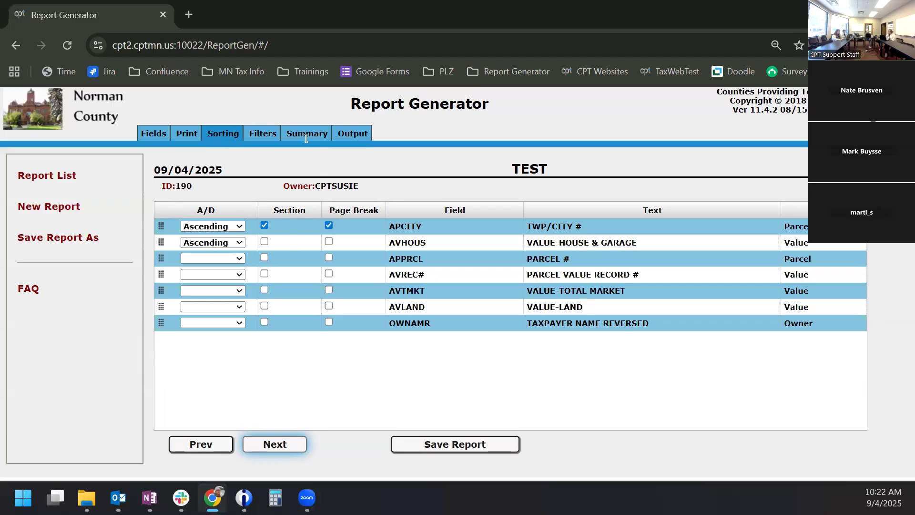
left_click(346, 132)
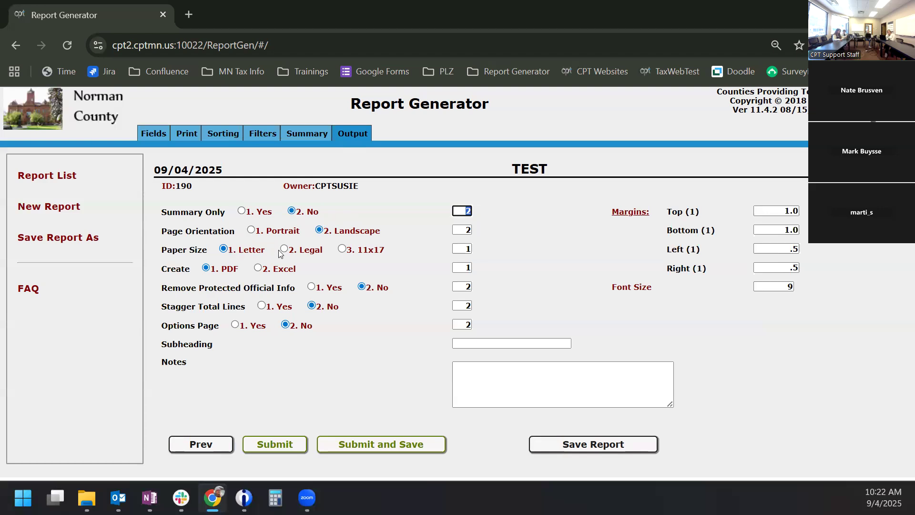
left_click(258, 268)
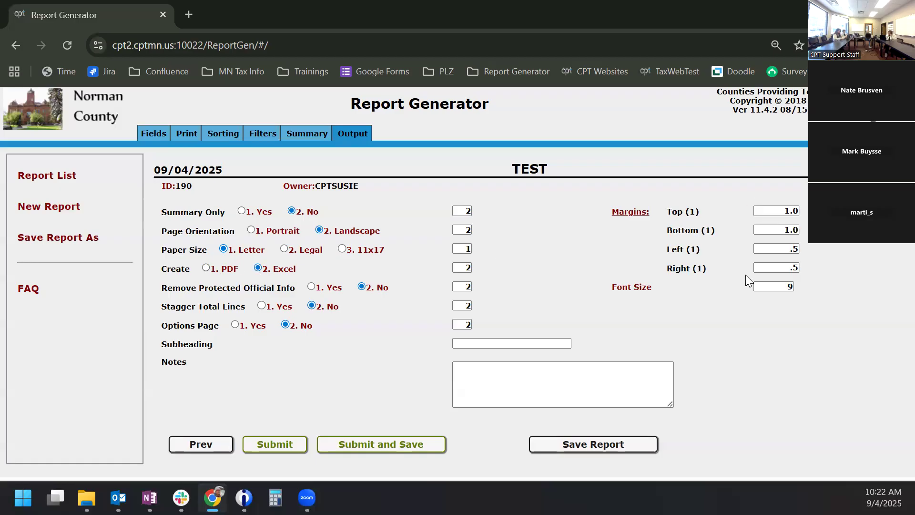
- Set Create back to 1. PDF, keep Remove Protected Official Info at No, and set Options Page to 1. Yes
left_click(209, 267)
left_click(313, 288)
left_click(363, 288)
left_click(235, 325)
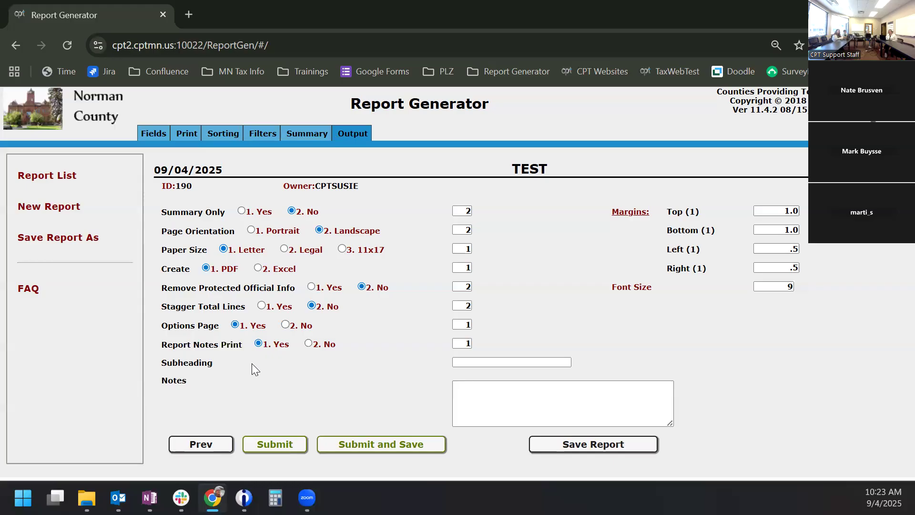
- Set the report subheading to SUBHEADING
left_click(479, 361)
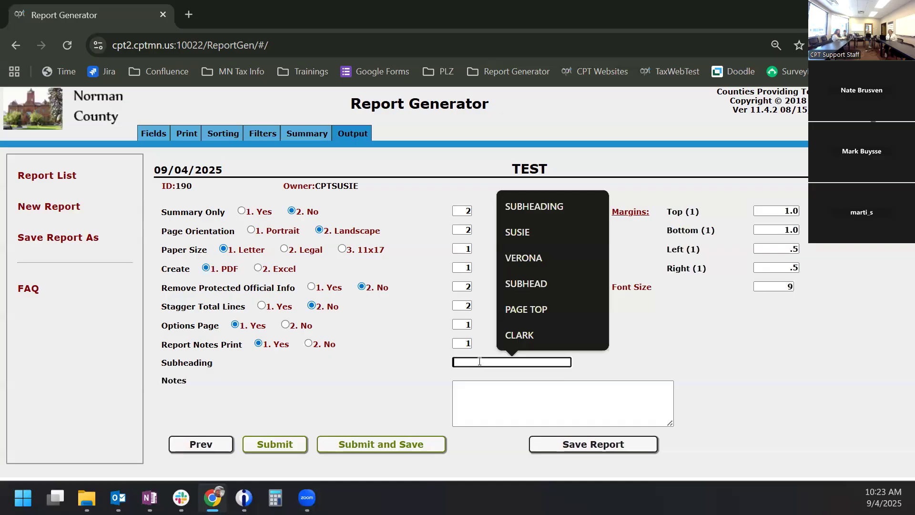
type("SUB")
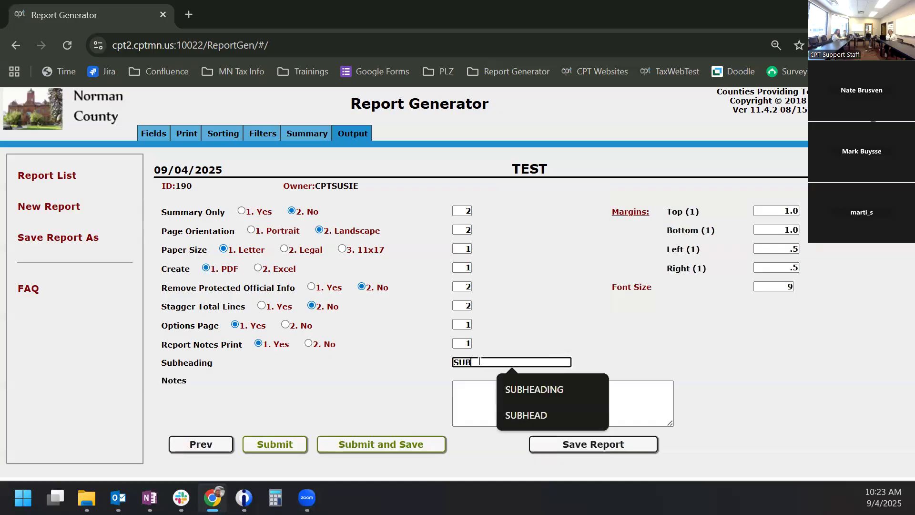
left_click(546, 388)
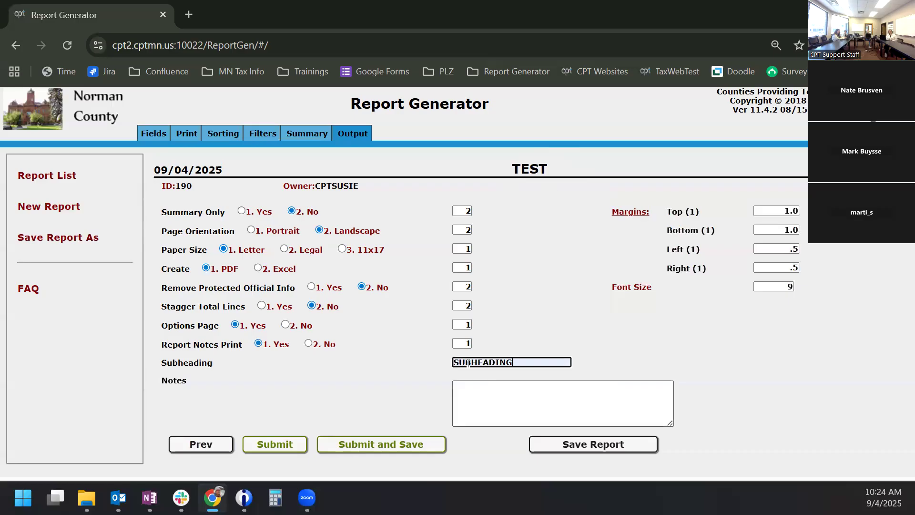
- Enter a short note in the report's Notes field
left_click(501, 404)
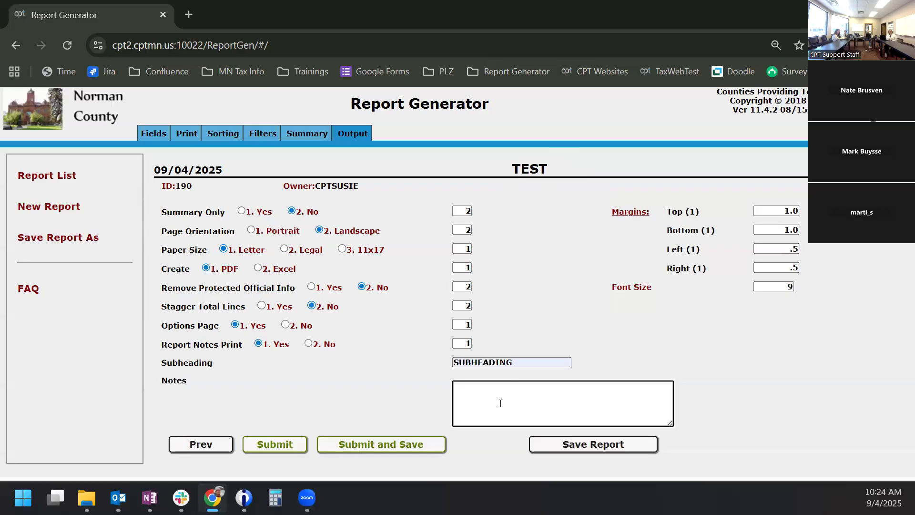
type("SUSIE NOTES")
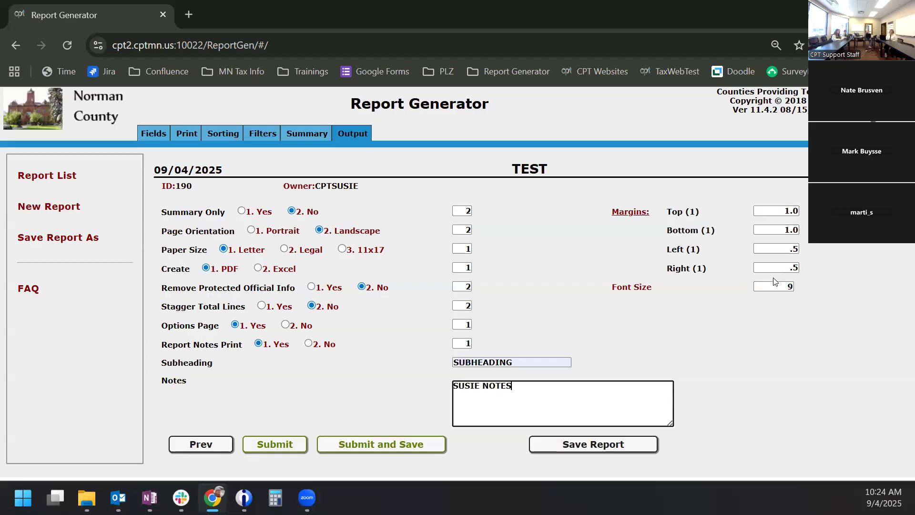
left_click(192, 131)
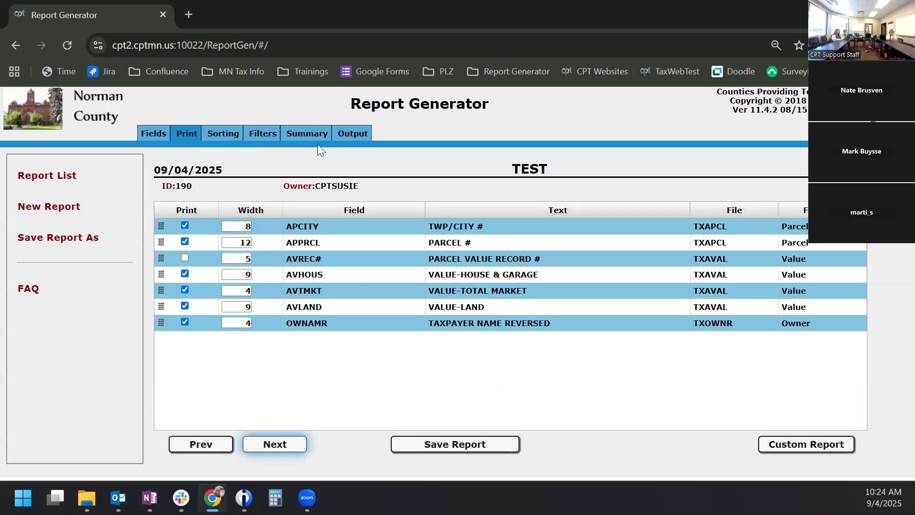
- Go back to the TEST report's field list with AVHOUS, OWNAMR and AVTMKT checked
left_click(357, 134)
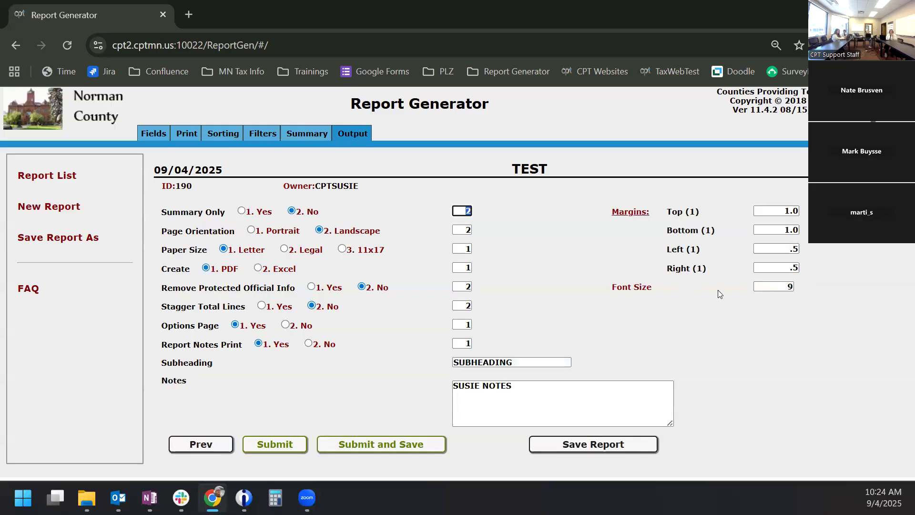
left_click(771, 289)
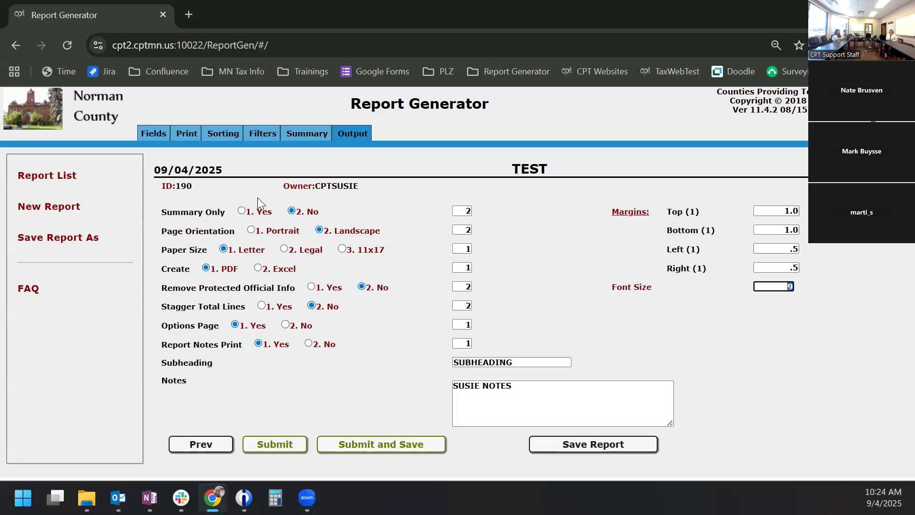
left_click(153, 134)
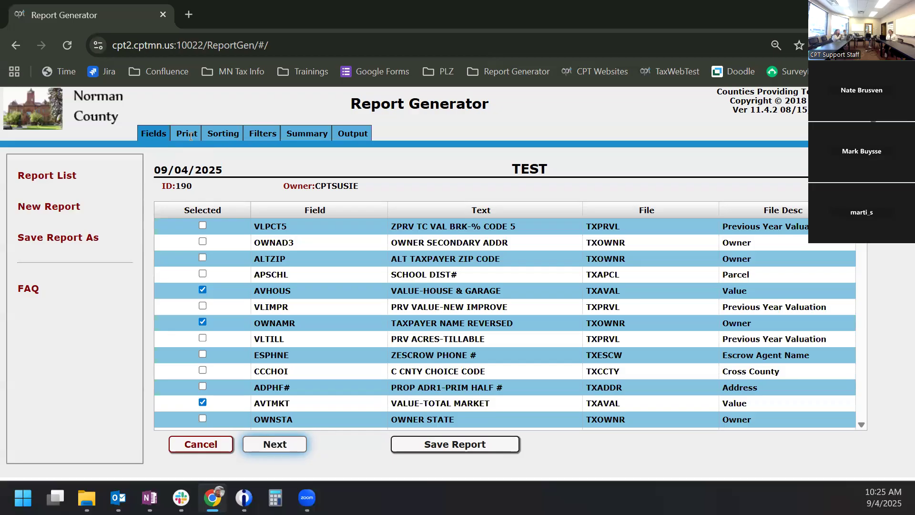
- View the TEST report's TWP/CITY # Range filter and keep the expiring session alive
left_click(250, 138)
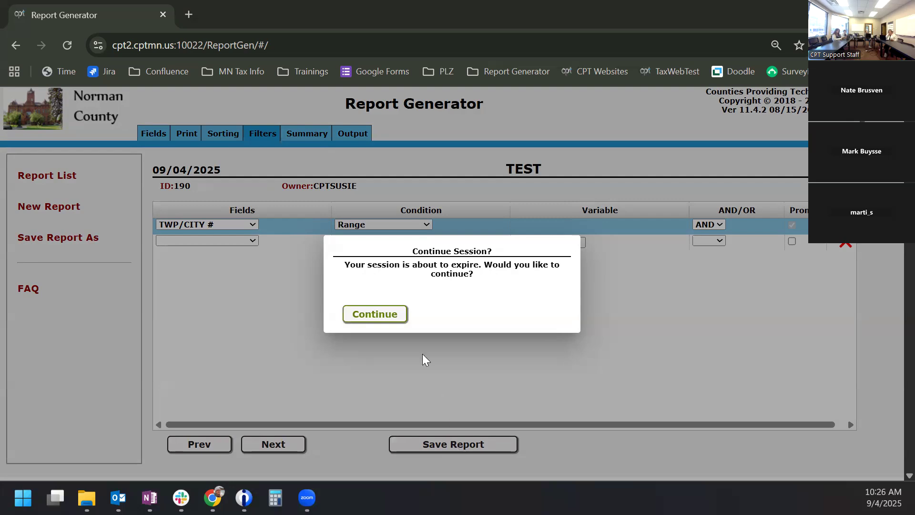
left_click(387, 314)
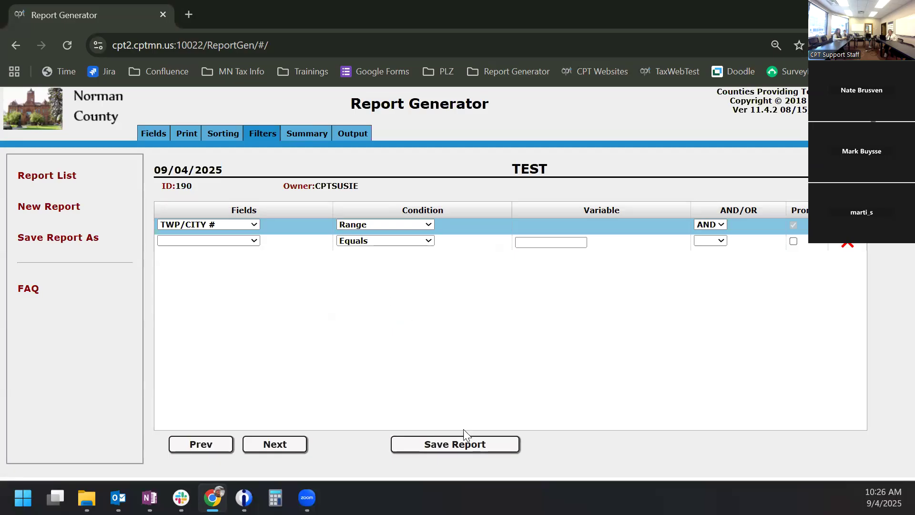
- Save the TEST report with its TWP/CITY # Range filter and return to output options
left_click(462, 442)
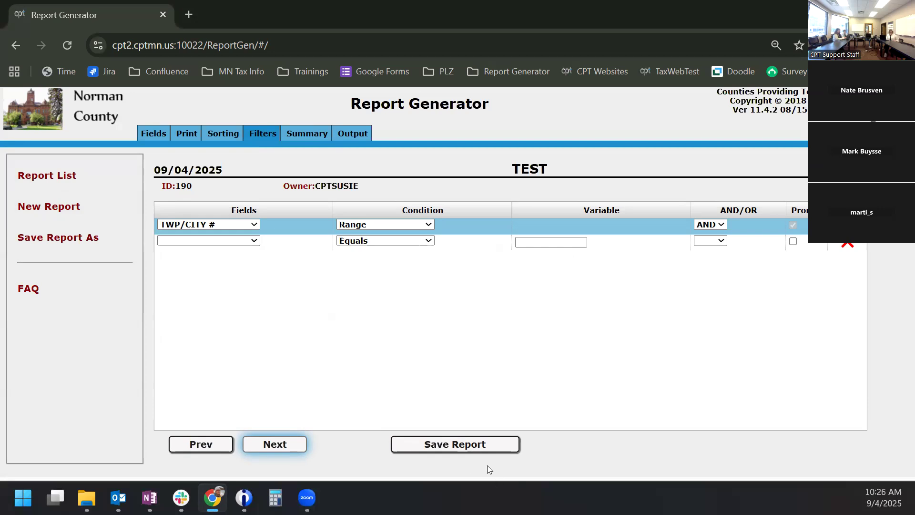
left_click(357, 132)
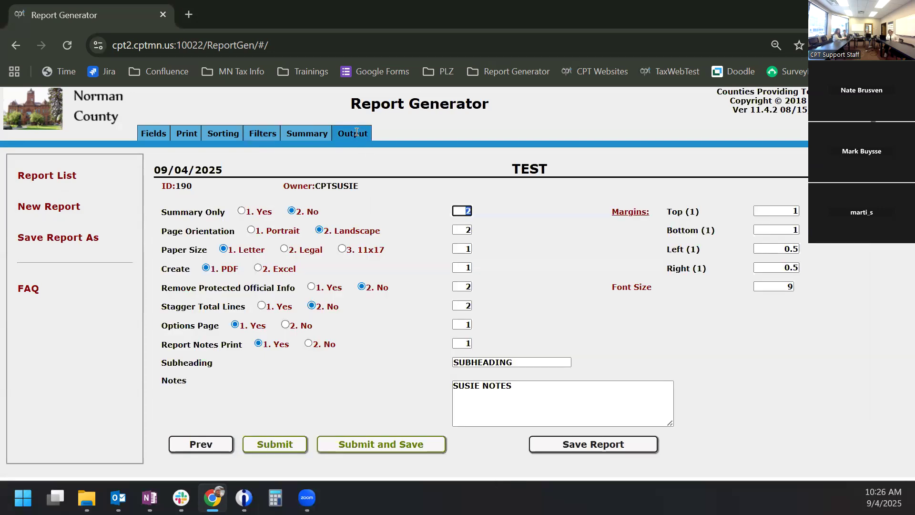
- Submit the TEST report to run against the Tax New Years Files
left_click(264, 449)
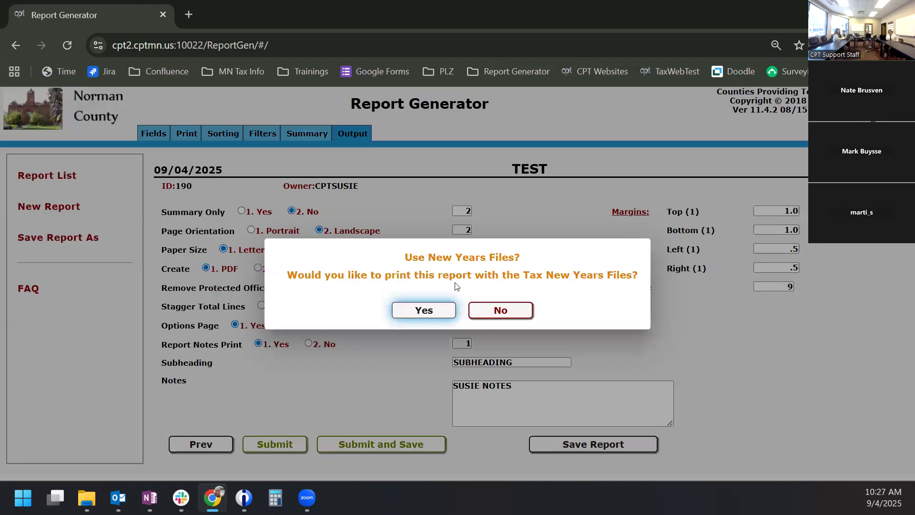
left_click(435, 312)
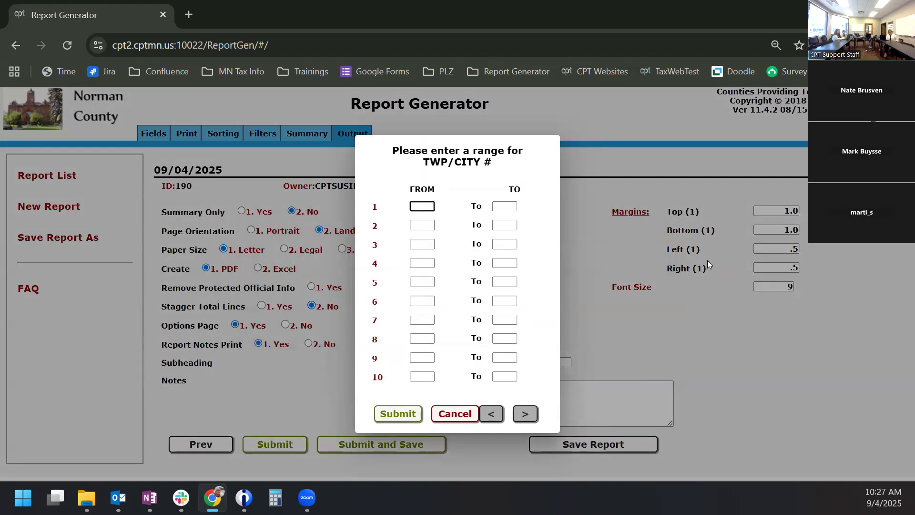
- Enter TWP/CITY # range 1 to 2 in the first row and submit it
type("1")
key("Tab")
type("2")
key("Tab")
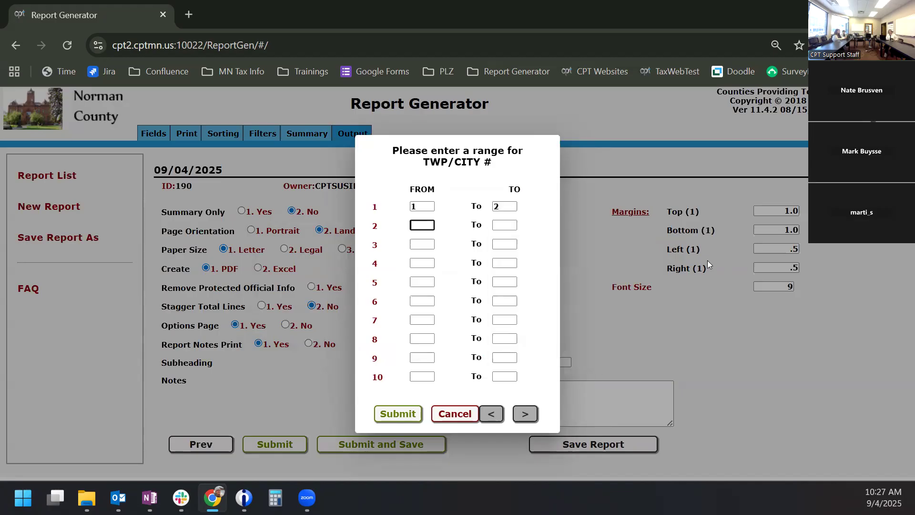
left_click(398, 413)
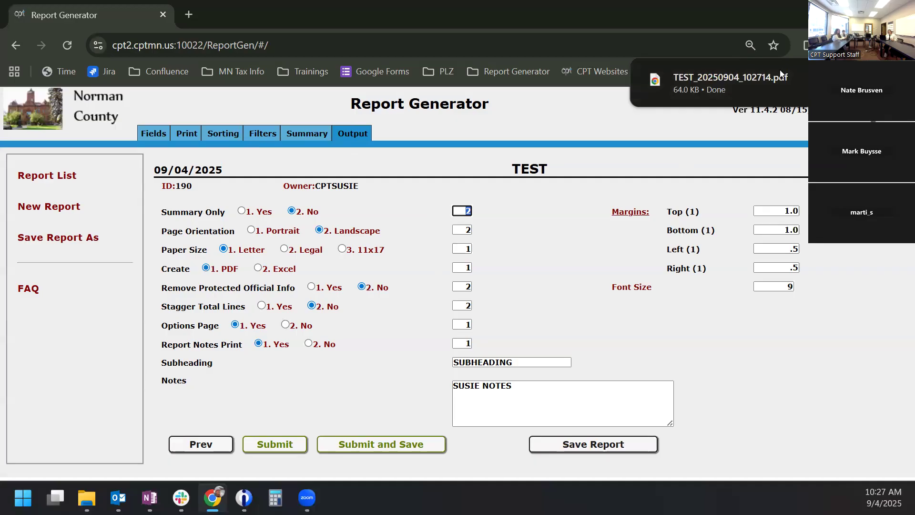
- Open the downloaded TEST_20250904_102714.pdf from the download popup
left_click(726, 85)
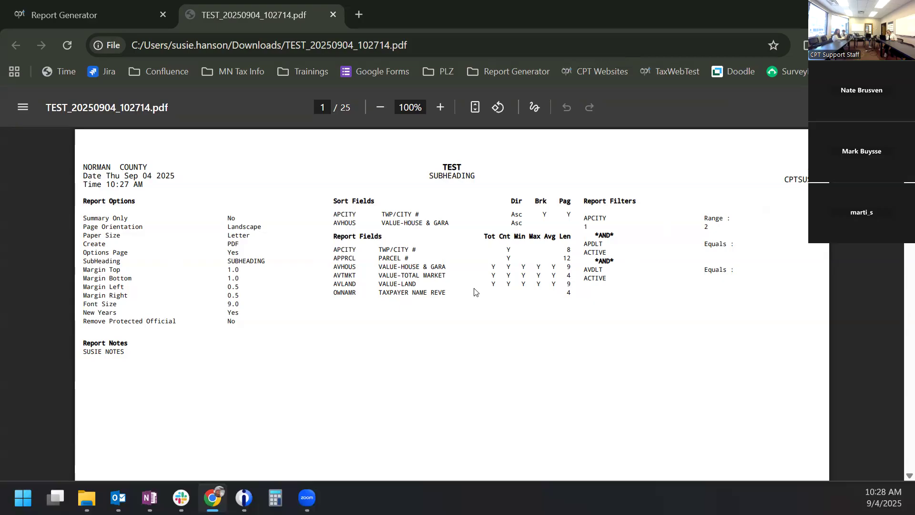
- Scroll the TEST PDF to the TWP/CITY 01 totals on page 9, then switch back to Report Generator
scroll(486, 316, "down", 6)
scroll(486, 261, "down", 15)
scroll(487, 263, "down", 20)
scroll(486, 264, "down", 20)
scroll(548, 254, "up", 15)
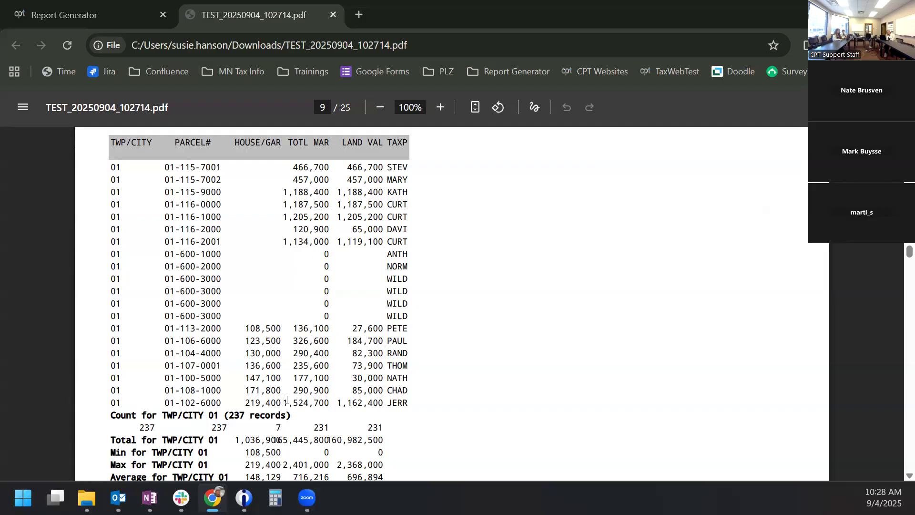
scroll(287, 399, "down", 1)
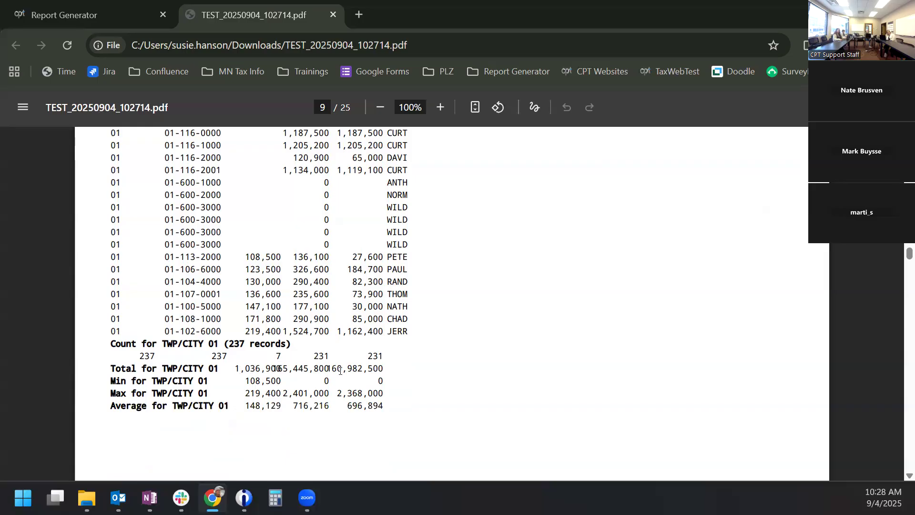
left_click(113, 8)
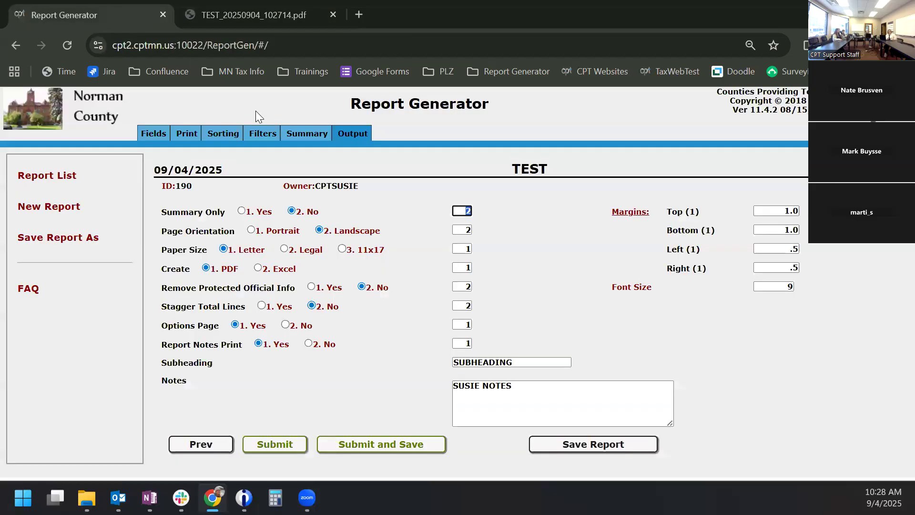
- Set Stagger Total Lines to Yes and Options Page to No
left_click(262, 306)
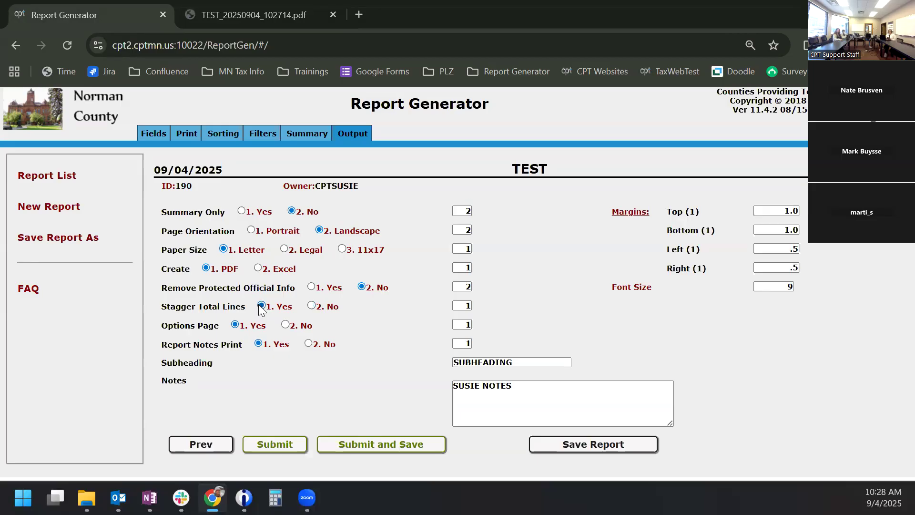
left_click(286, 324)
left_click(262, 15)
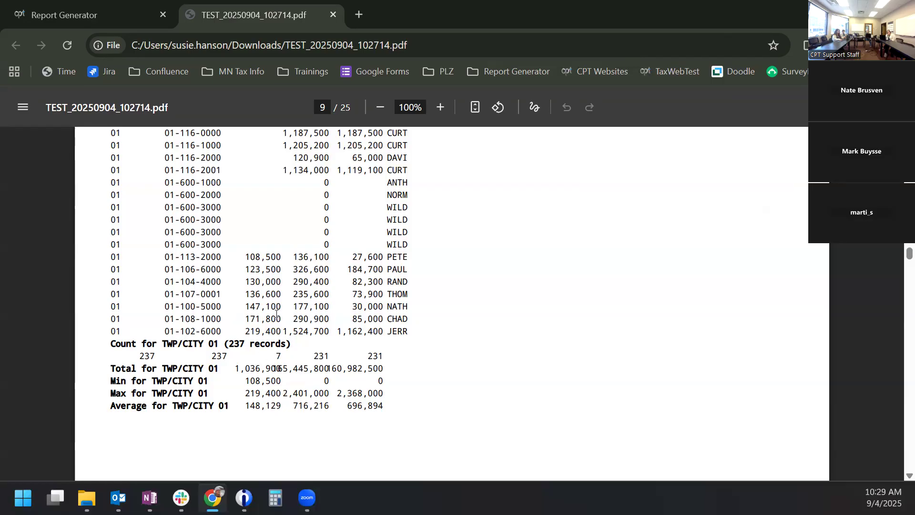
- Recheck the TWP/CITY 01 rows on PDF pages 8–9, then close the PDF tab
scroll(267, 300, "up", 3)
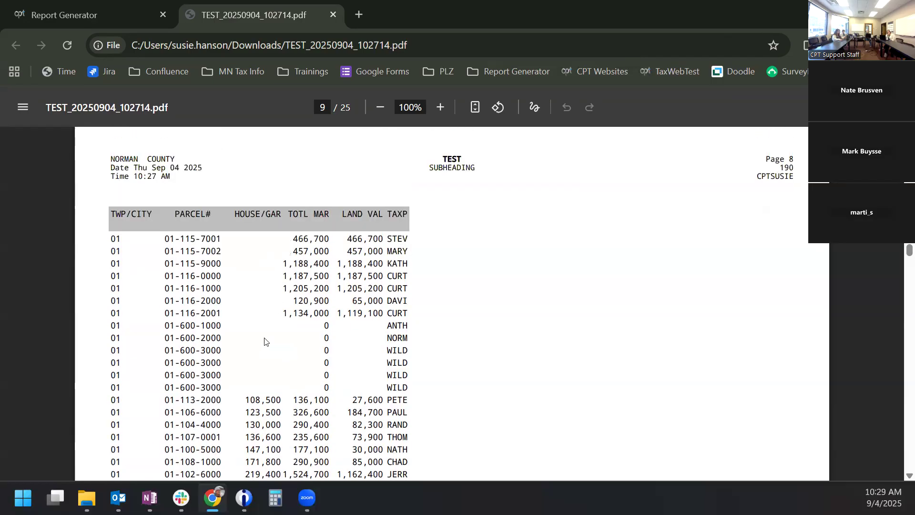
scroll(269, 343, "down", 1)
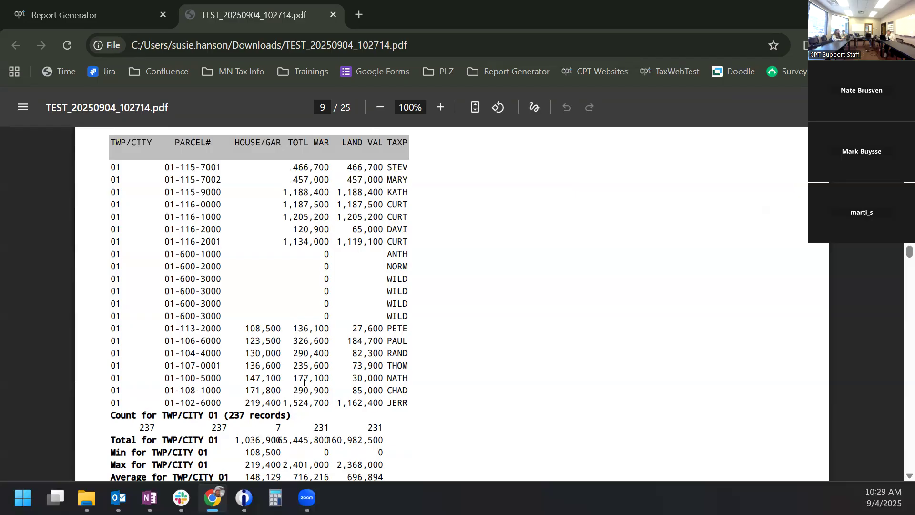
scroll(304, 383, "down", 3)
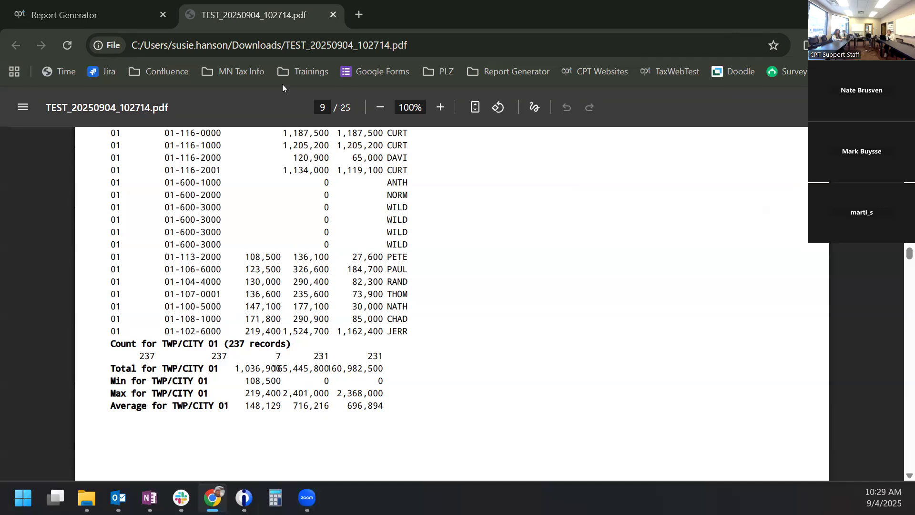
left_click(331, 16)
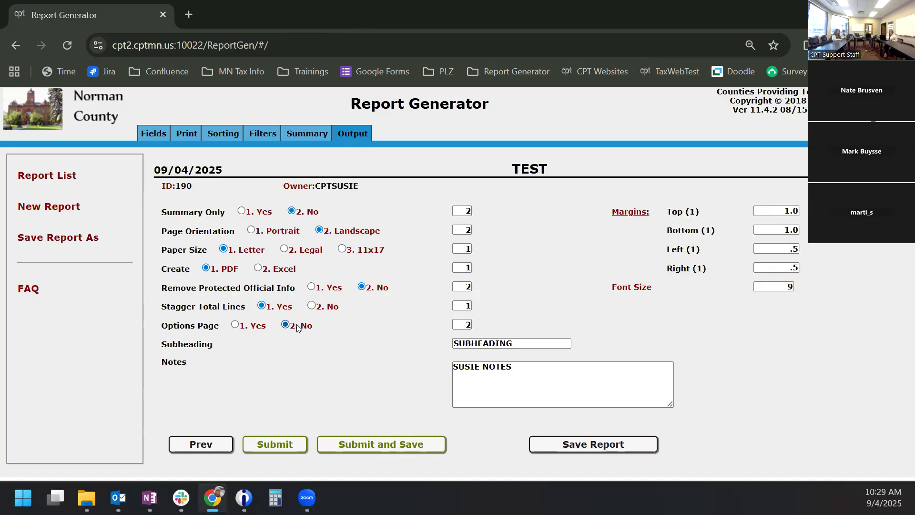
- Add a second filter VALUE-HOUSE & GARAGE Not Equal To 0, joined with OR
left_click(263, 135)
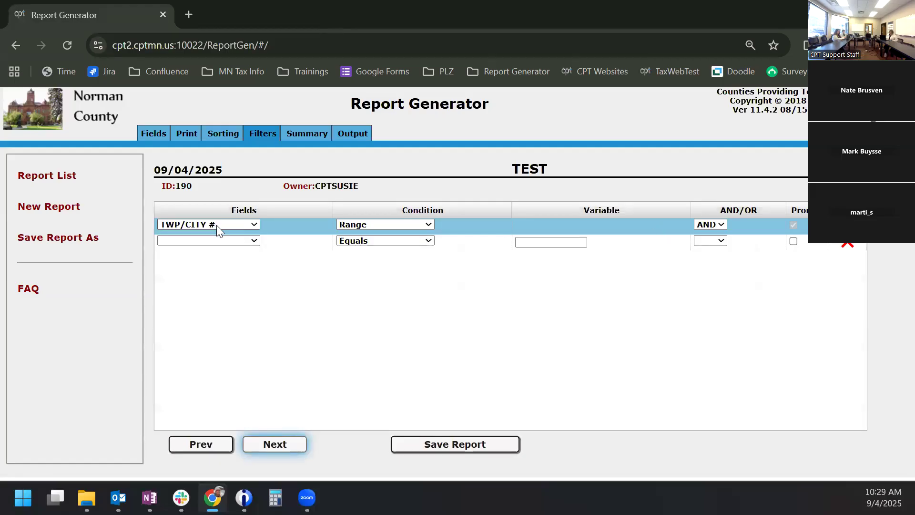
left_click(220, 242)
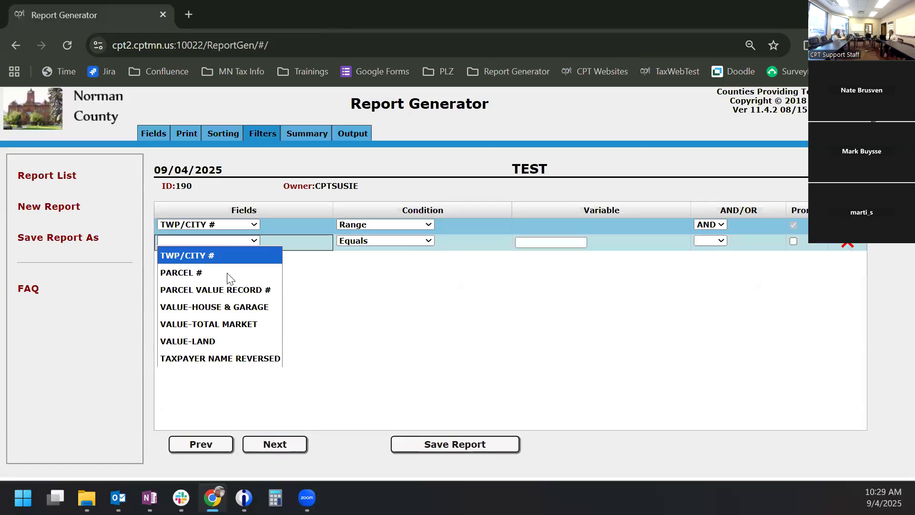
left_click(231, 307)
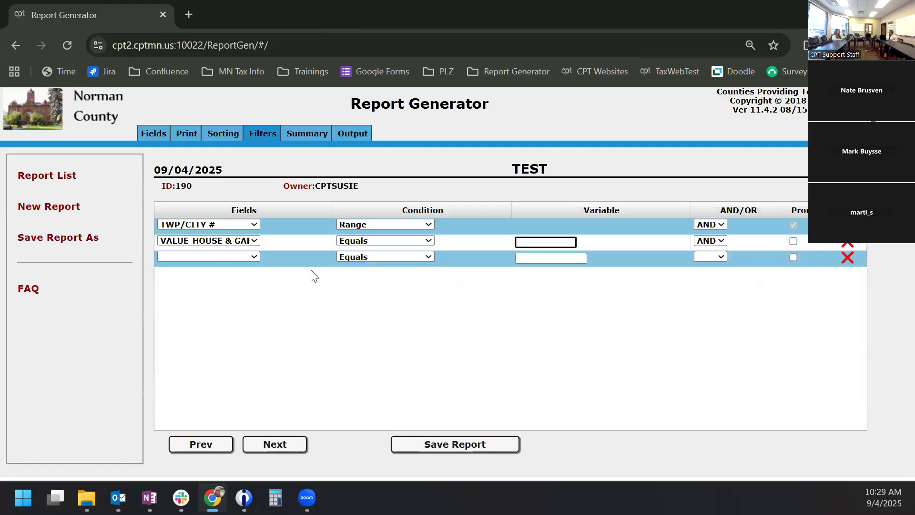
left_click(367, 241)
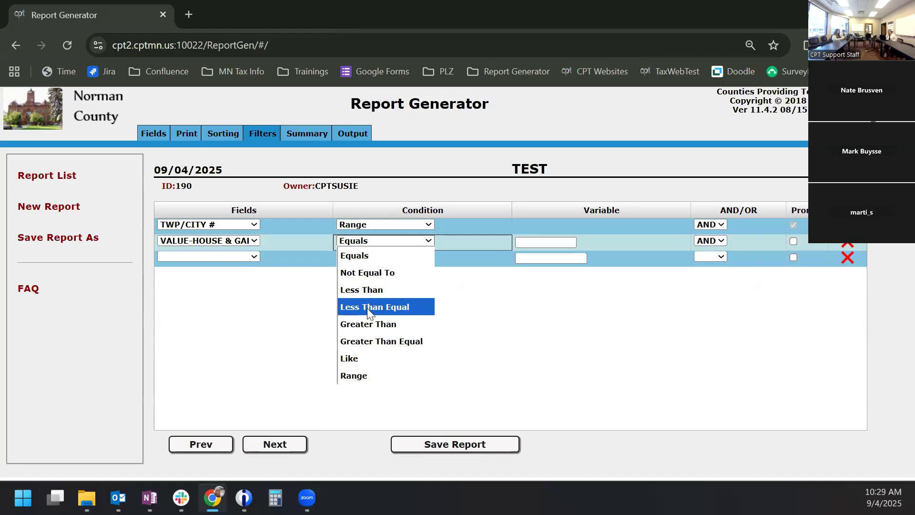
left_click(366, 273)
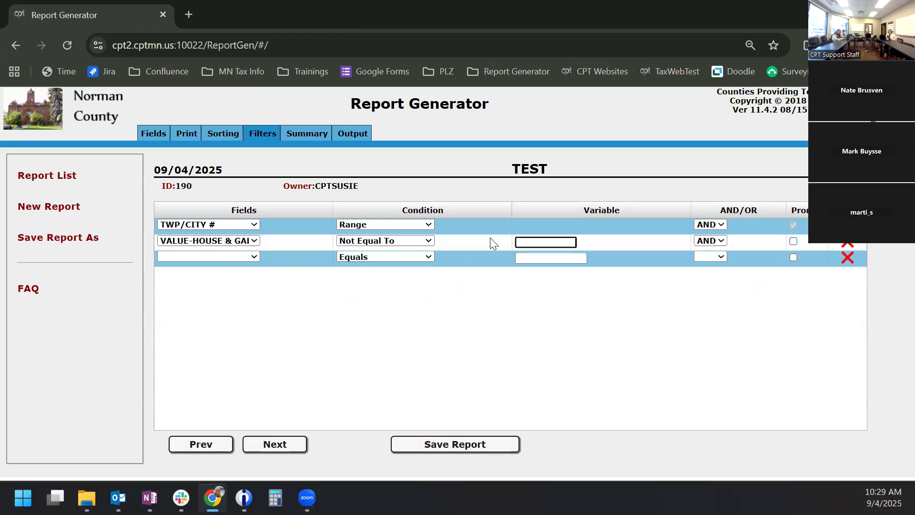
left_click(523, 241)
type("0")
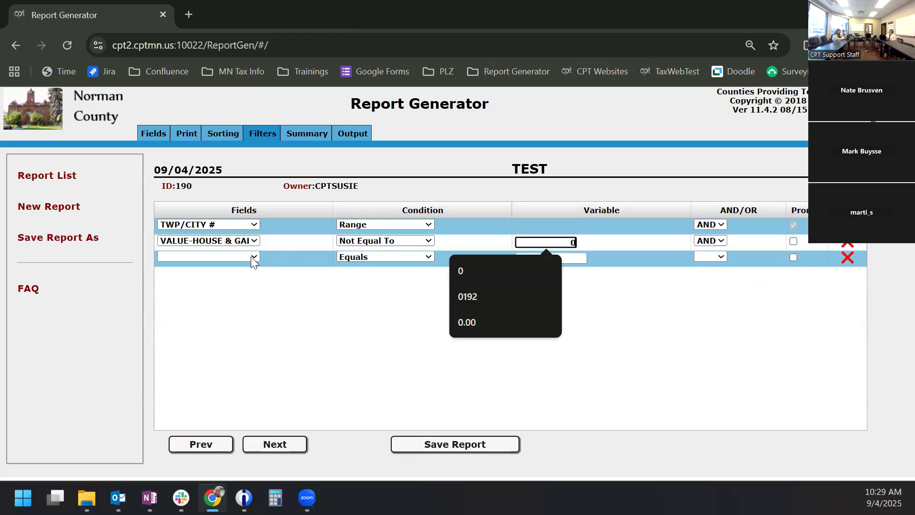
left_click(707, 242)
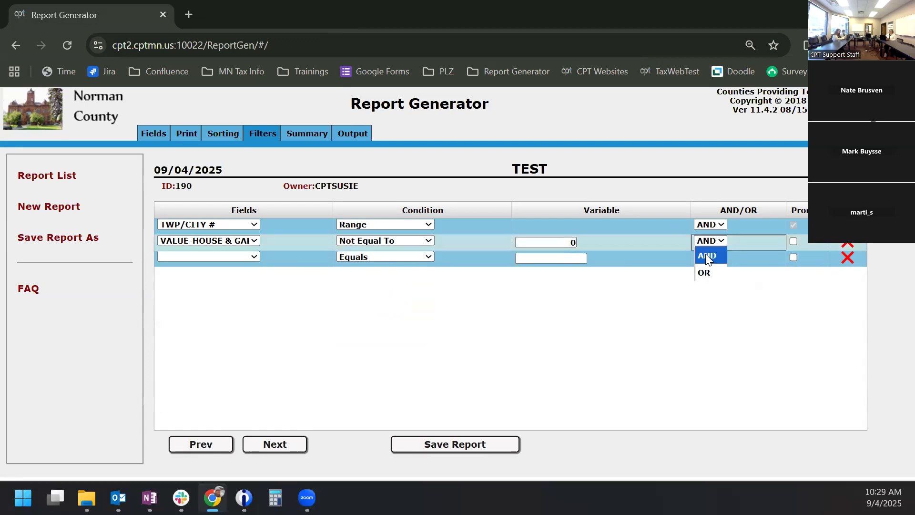
left_click(709, 268)
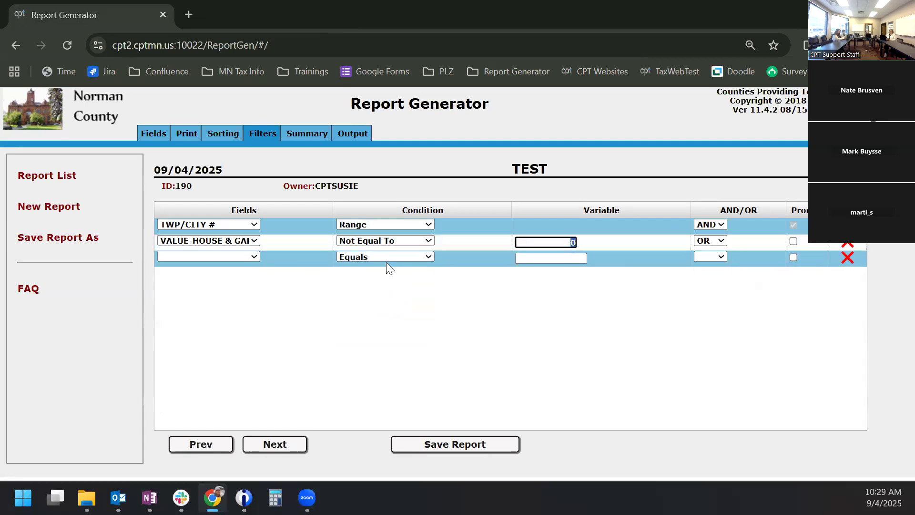
- Add a third filter: VALUE-TOTAL MARKET Greater Than 1000000
left_click(195, 253)
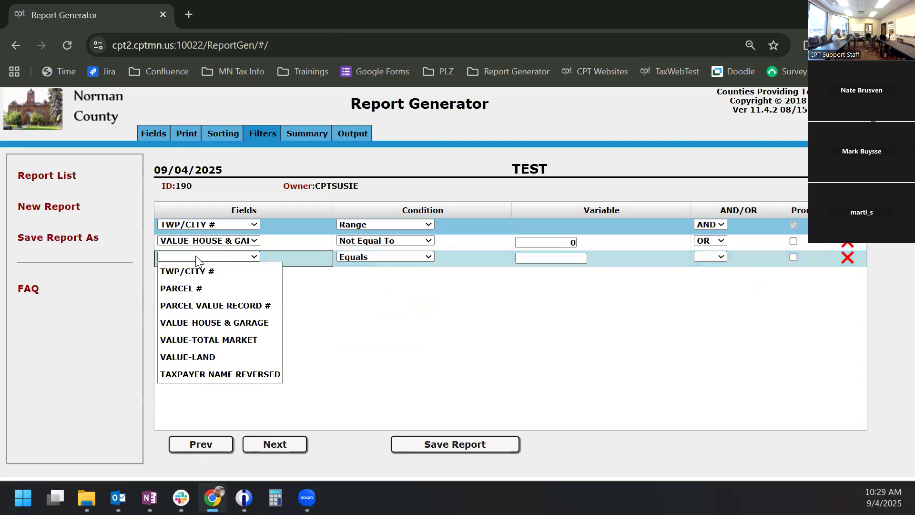
left_click(220, 339)
left_click(386, 258)
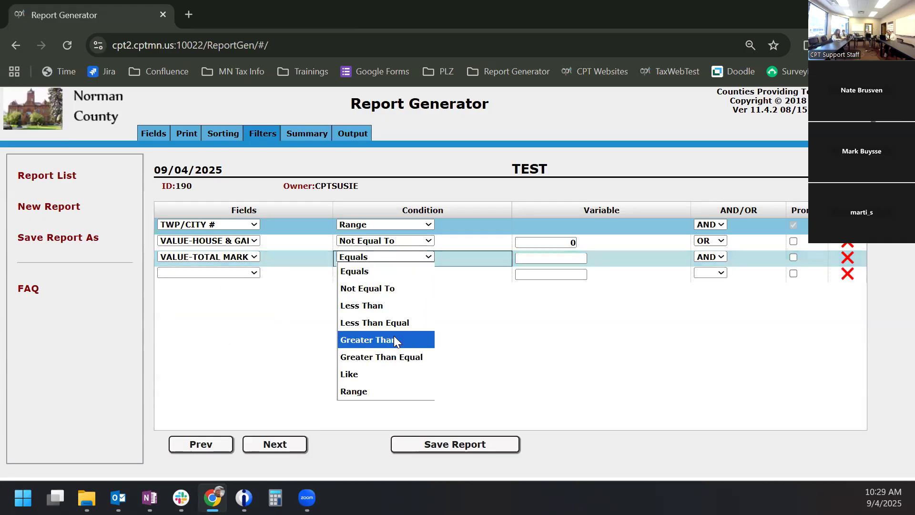
left_click(394, 339)
type("1000000")
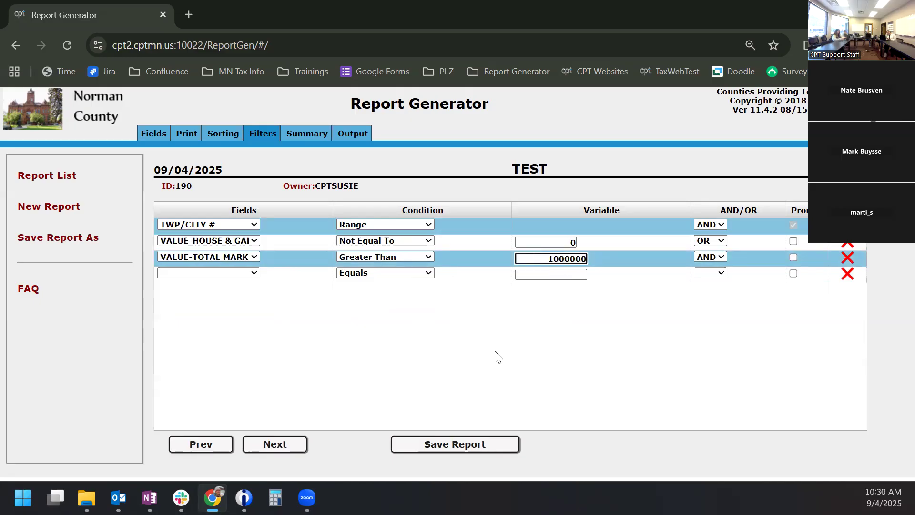
left_click(492, 359)
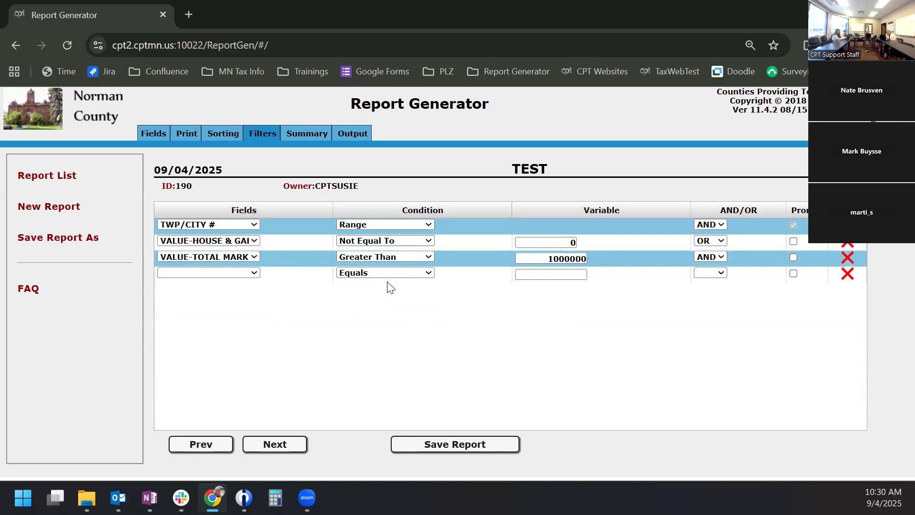
- Save and rerun the TEST report with New Years files for TWP/CITY 1 to 2, producing TEST_20250904_103015.pdf
left_click(353, 134)
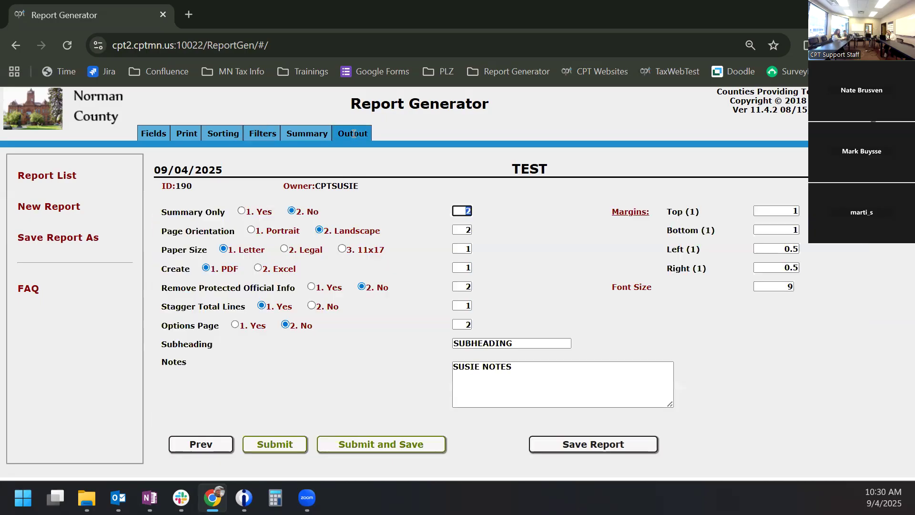
left_click(366, 444)
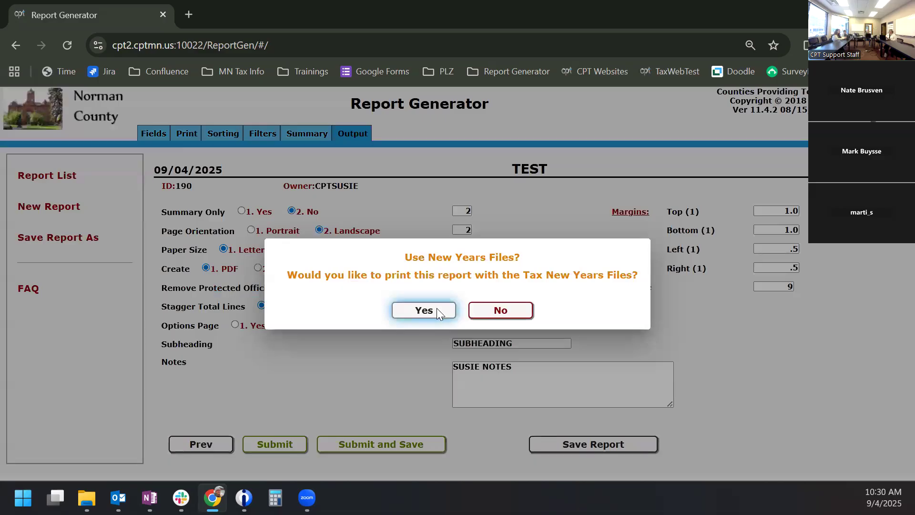
left_click(424, 310)
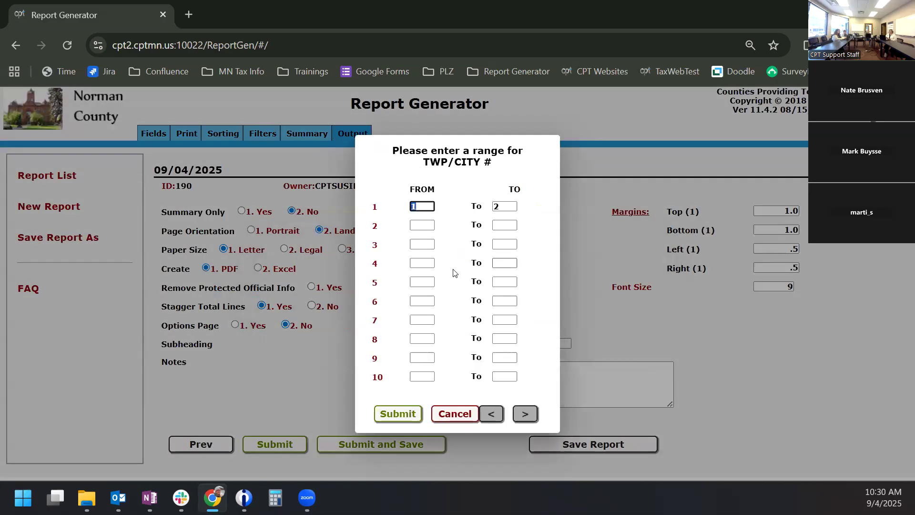
left_click(407, 419)
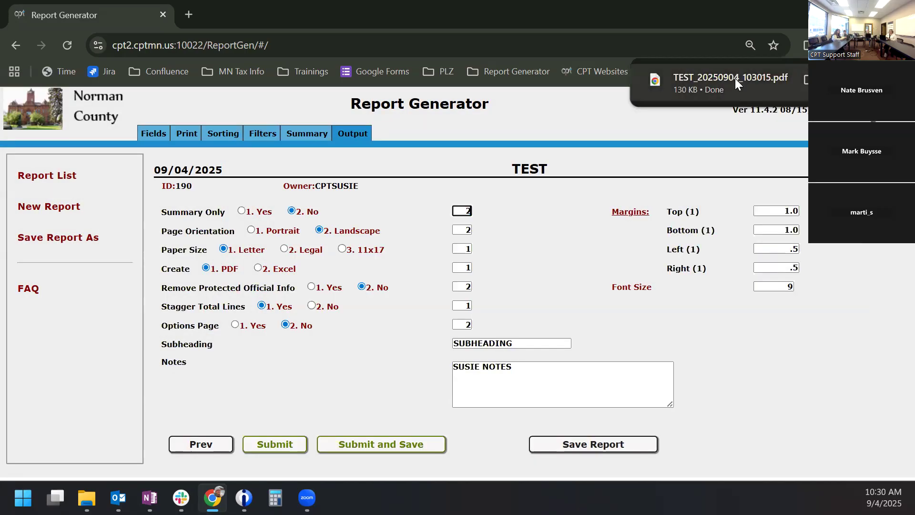
- Open TEST_20250904_103015.pdf and review its parcel listings for TWP/CITY 01 through 05
left_click(735, 78)
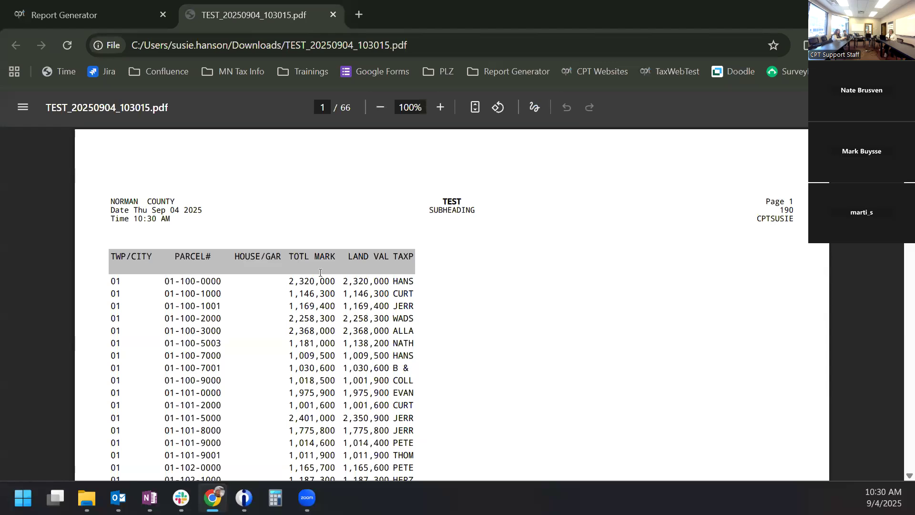
scroll(314, 281, "down", 3)
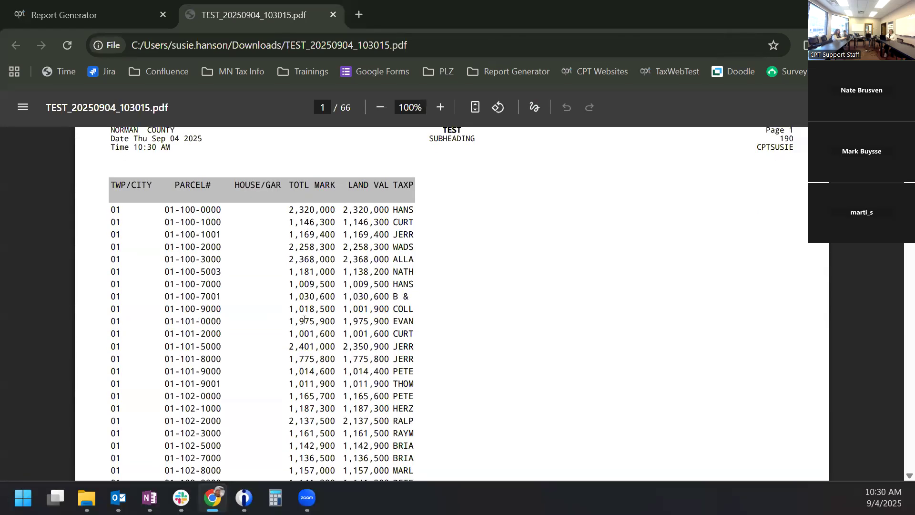
scroll(303, 323, "down", 20)
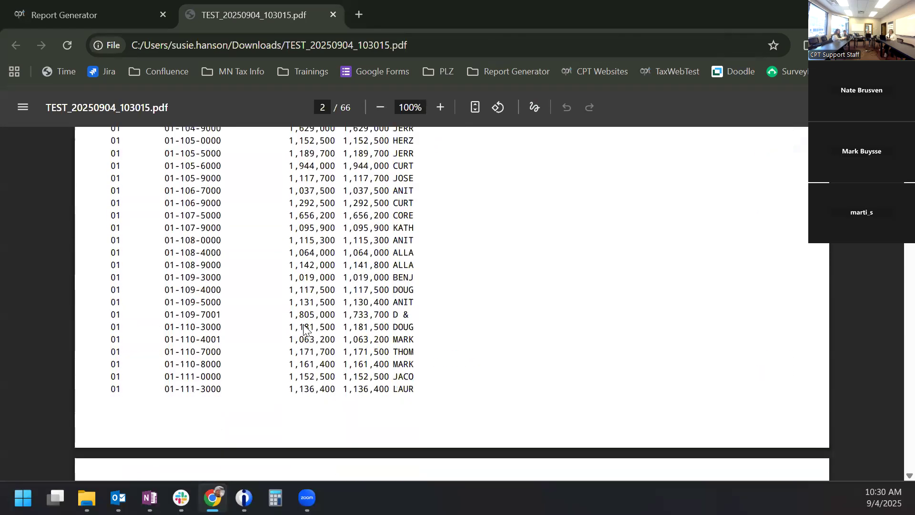
scroll(303, 325, "down", 3)
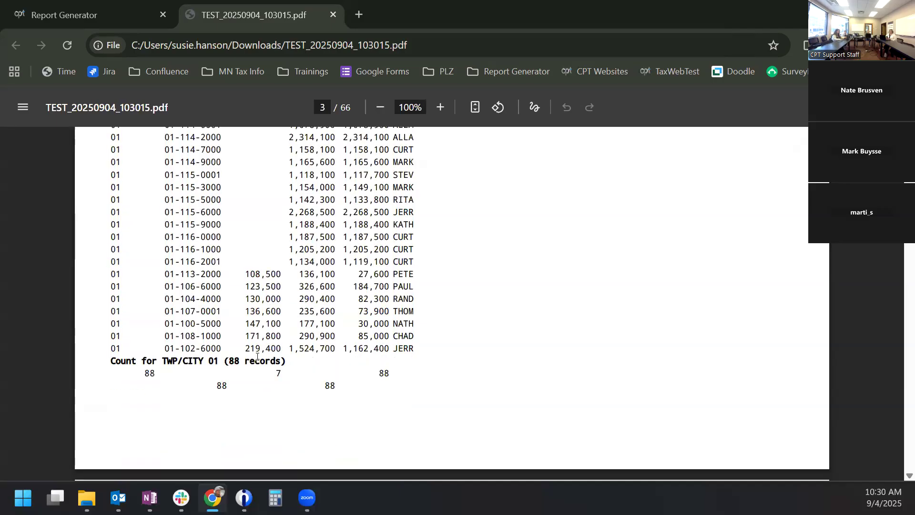
scroll(261, 373, "down", 4)
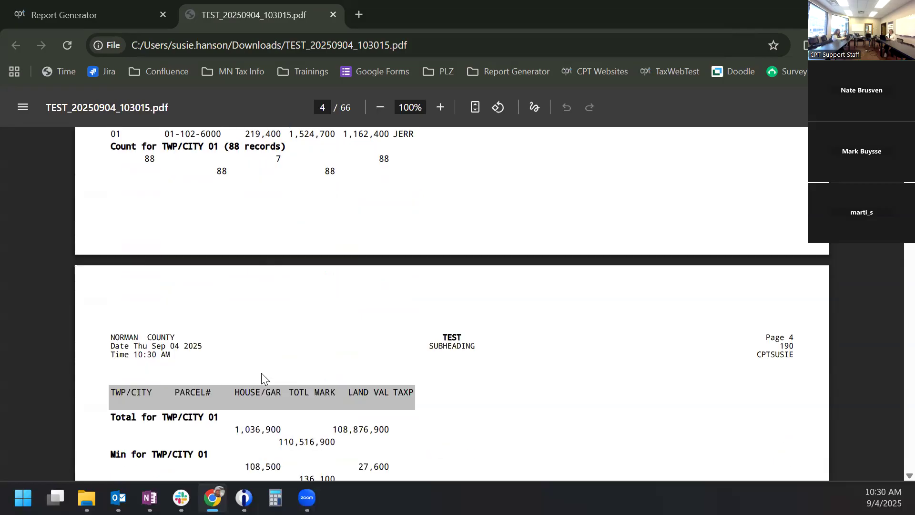
scroll(262, 375, "down", 2)
scroll(262, 377, "down", 1)
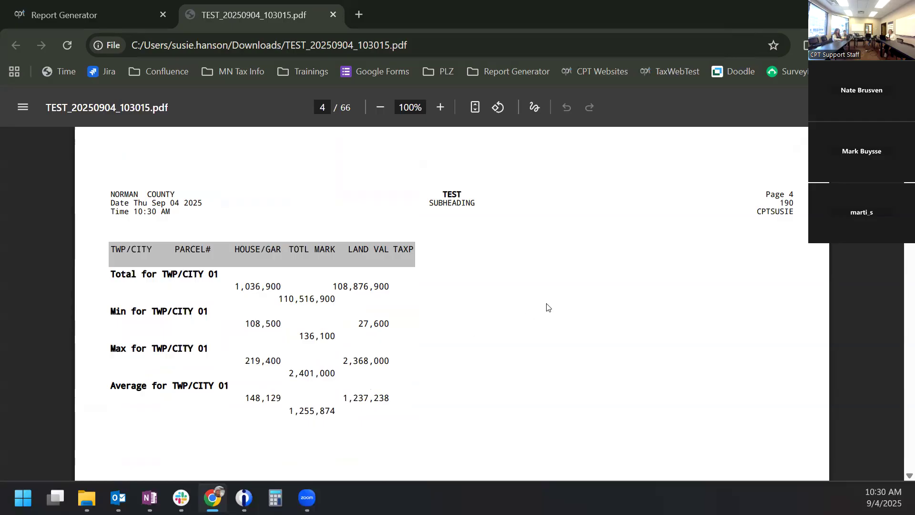
scroll(547, 307, "down", 20)
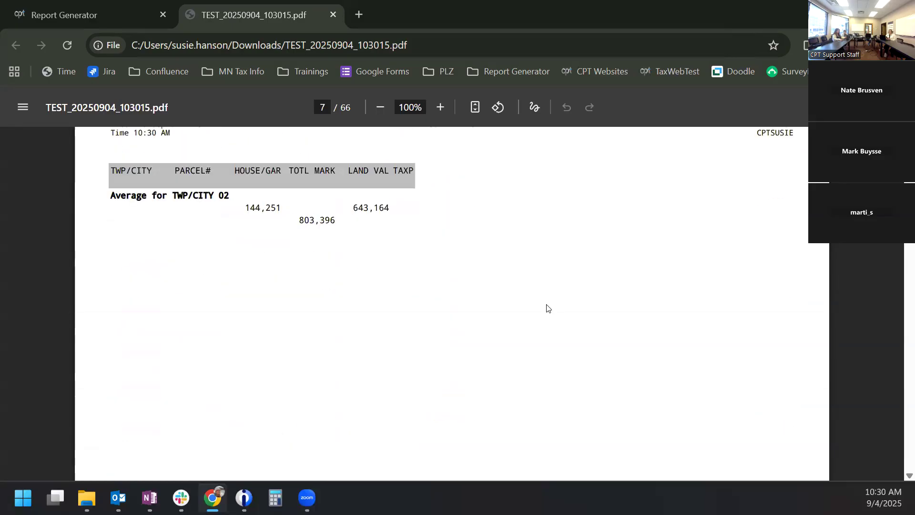
scroll(547, 307, "down", 20)
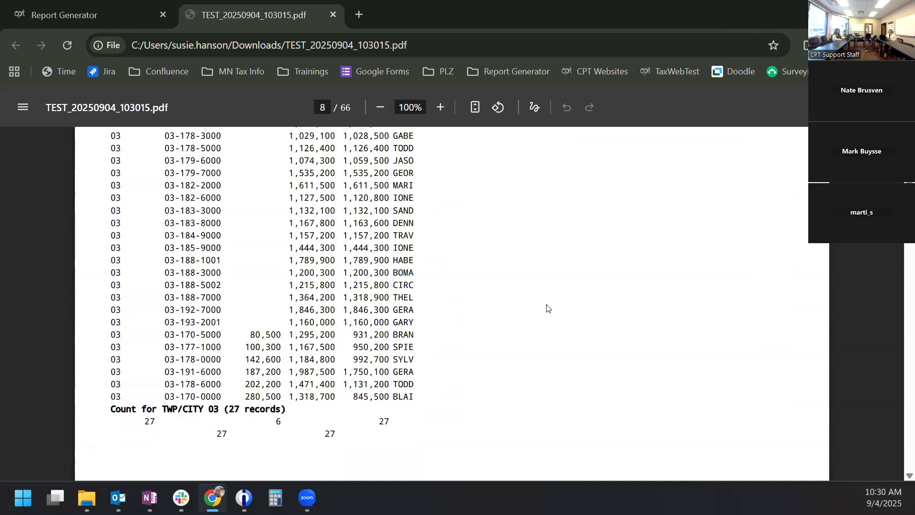
scroll(547, 310, "down", 20)
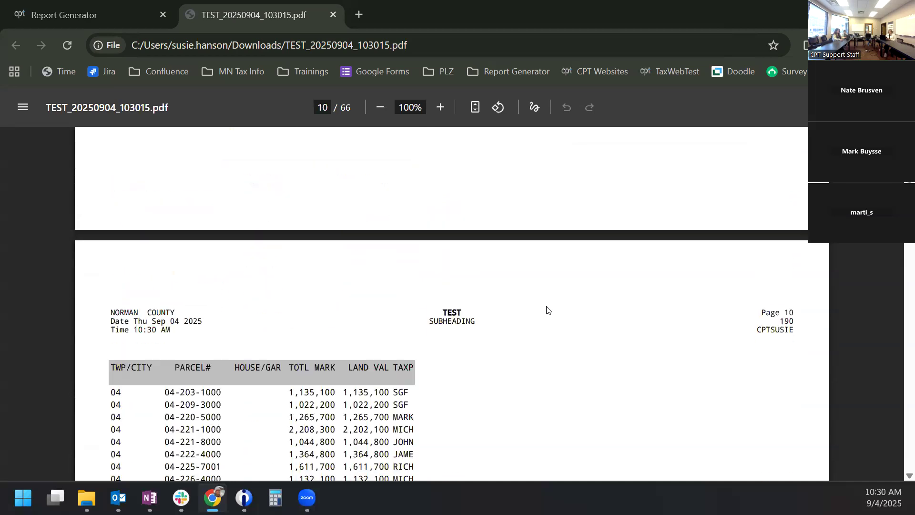
scroll(548, 310, "down", 20)
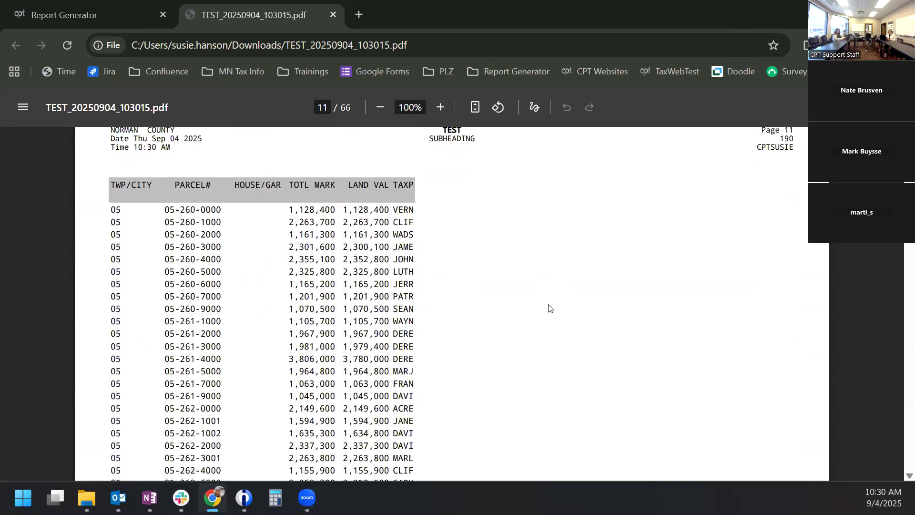
scroll(527, 293, "down", 5)
- Close the PDF, switch Page Orientation to 1. Portrait, and return to the report's Filters step
left_click(333, 14)
left_click(251, 230)
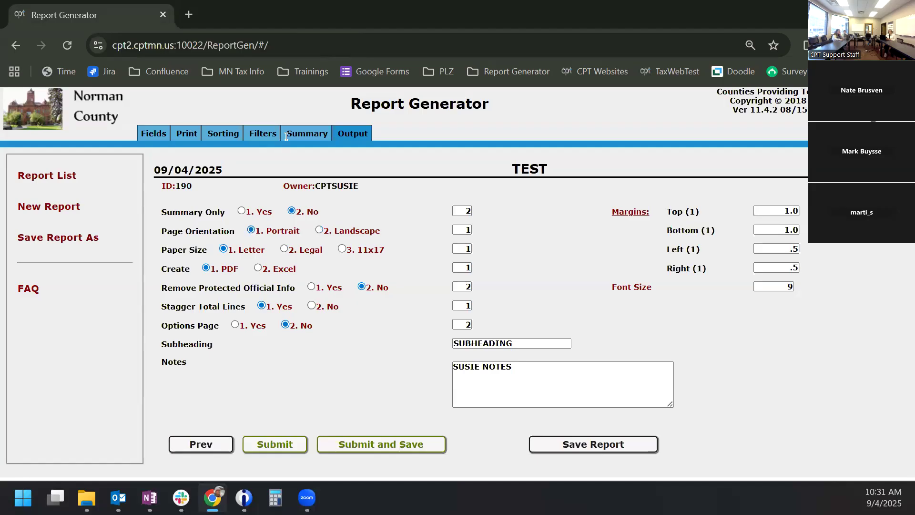
left_click(271, 134)
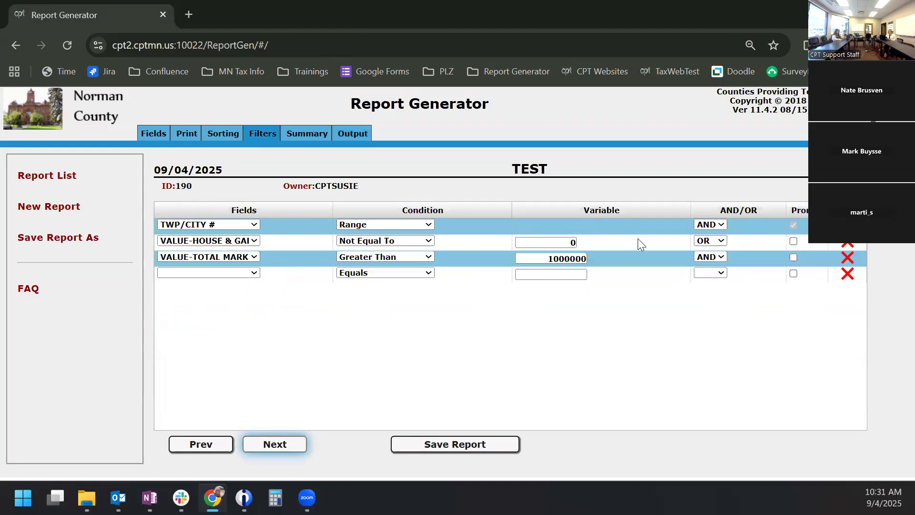
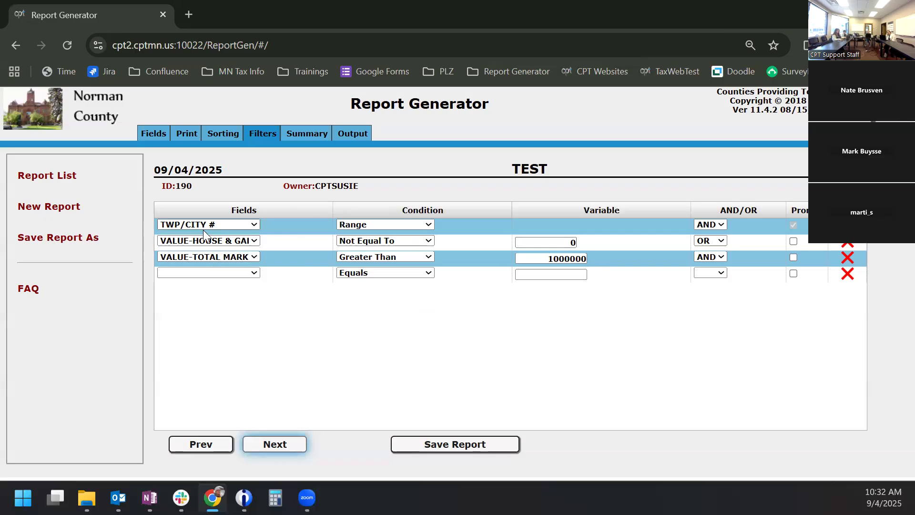
- Add a fourth filter on TWP/CITY # with the condition left as Equals
left_click(205, 279)
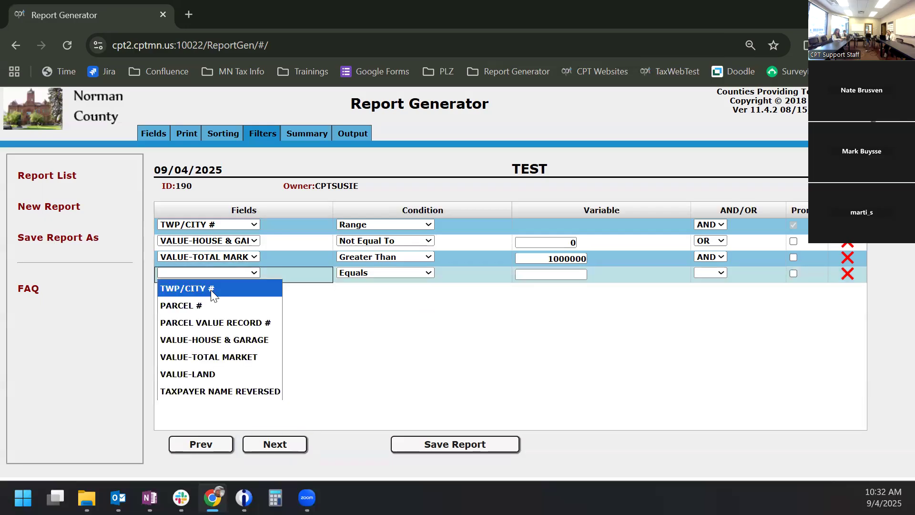
left_click(185, 288)
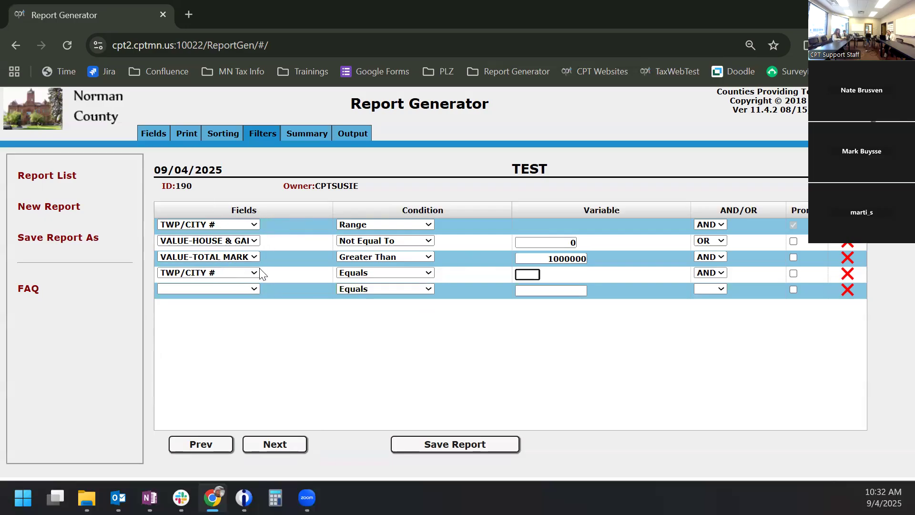
left_click(401, 274)
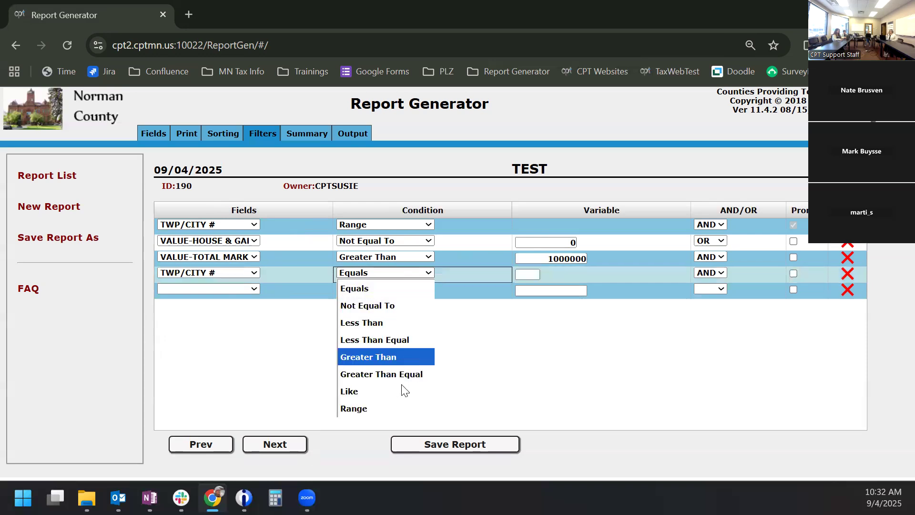
left_click(385, 421)
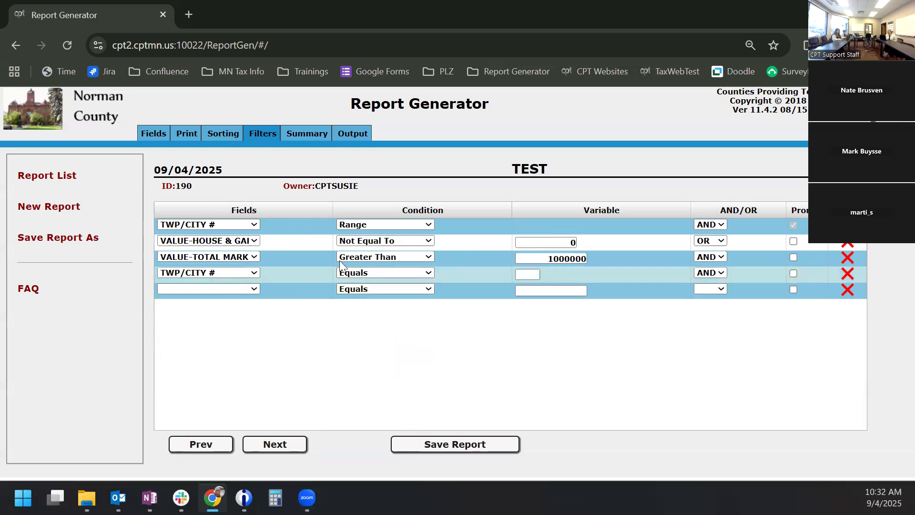
- Run the report with New Years files for TWP/CITY 1 to 2, then return to Filters
left_click(351, 134)
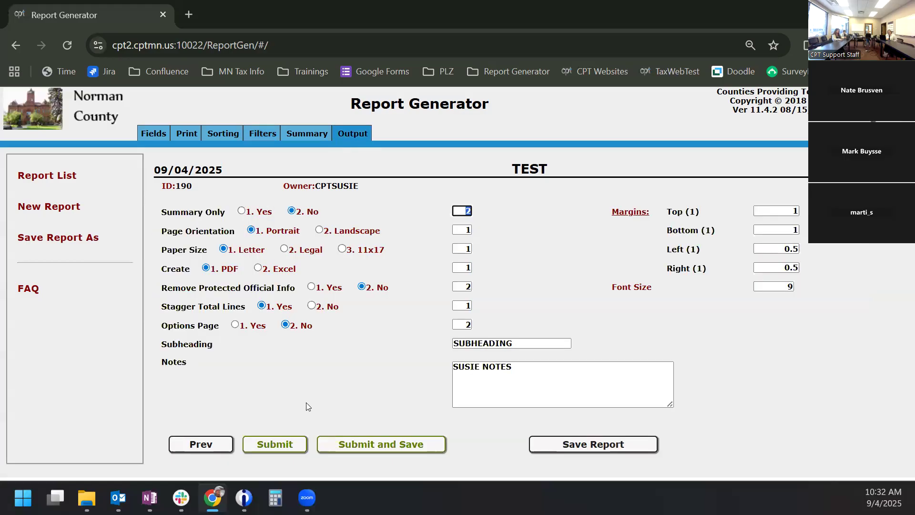
left_click(352, 445)
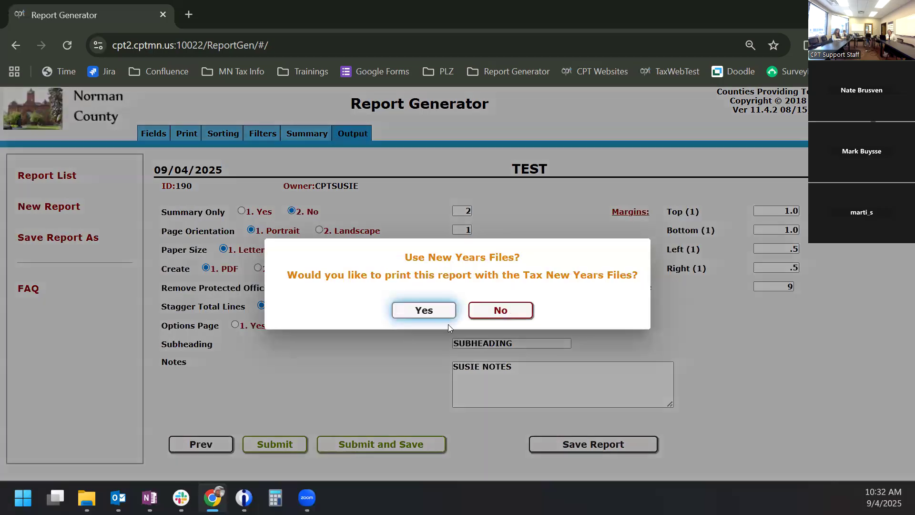
left_click(423, 311)
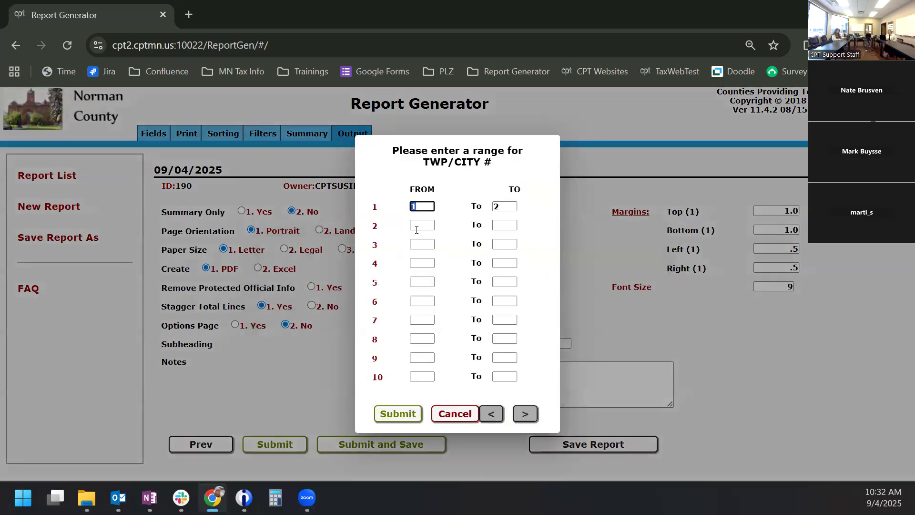
left_click(393, 416)
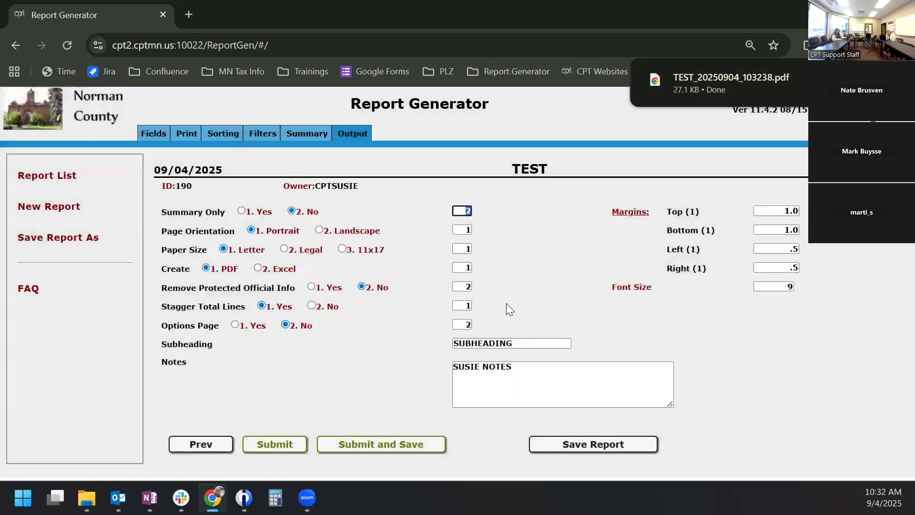
left_click(260, 137)
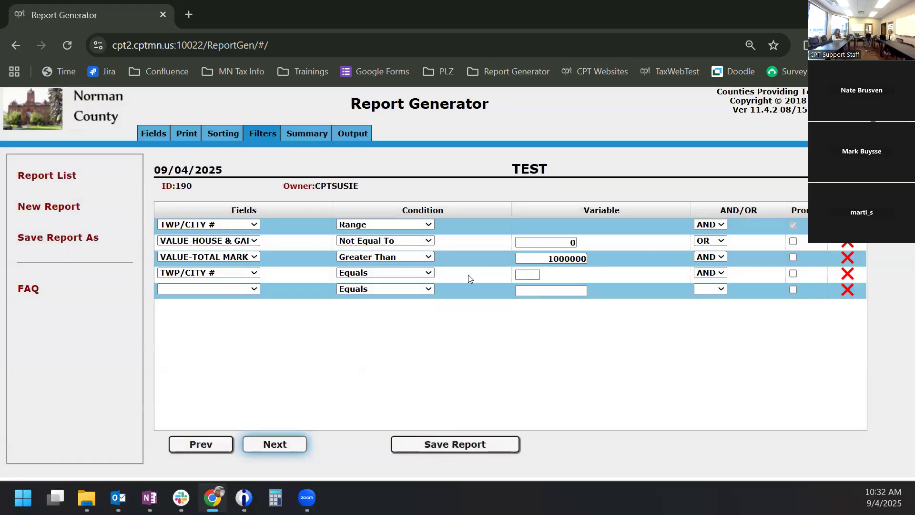
- Change the fourth filter's condition to Range and save the report
left_click(400, 274)
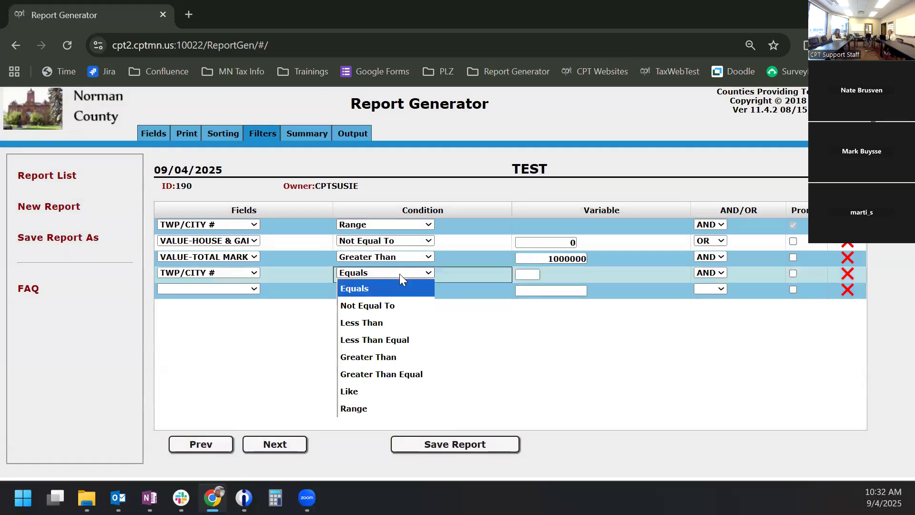
left_click(375, 409)
left_click(455, 446)
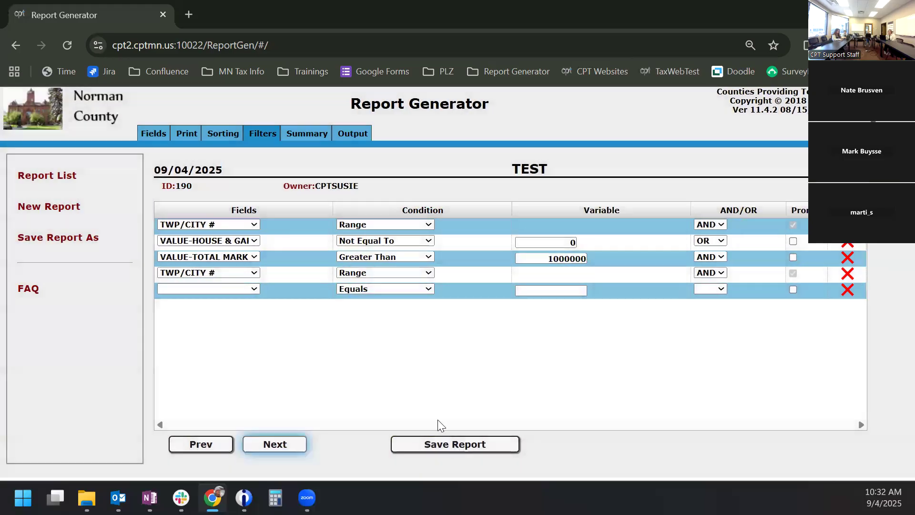
- Rerun with New Years files for TWP/CITY 1 to 2 and open TEST_20250904_103306.pdf
left_click(351, 133)
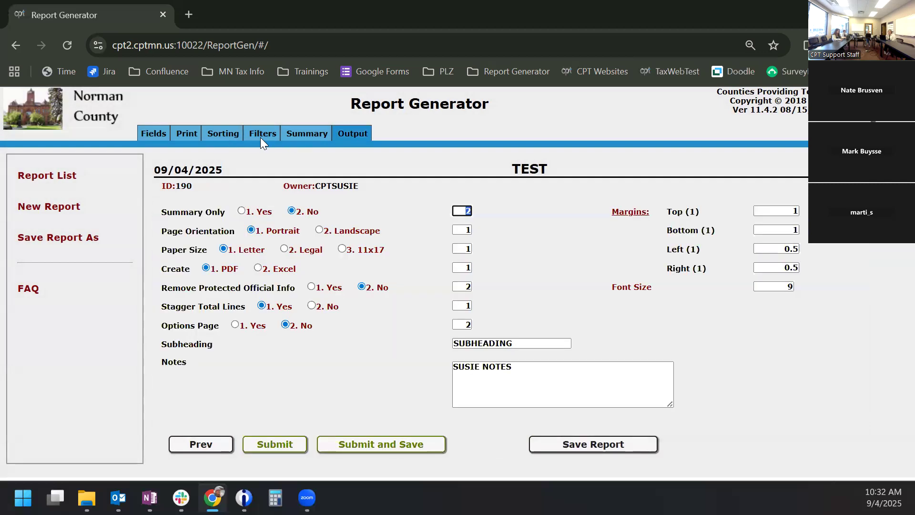
left_click(262, 137)
left_click(356, 135)
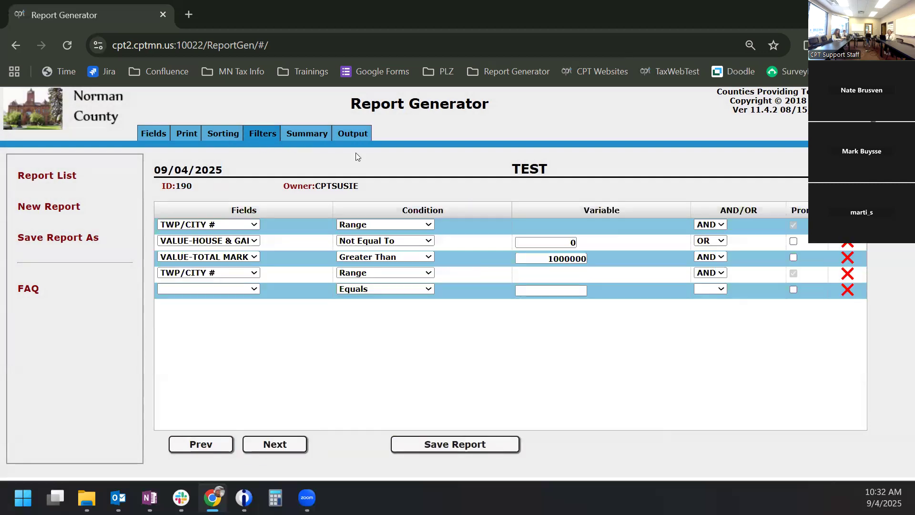
left_click(283, 445)
left_click(430, 309)
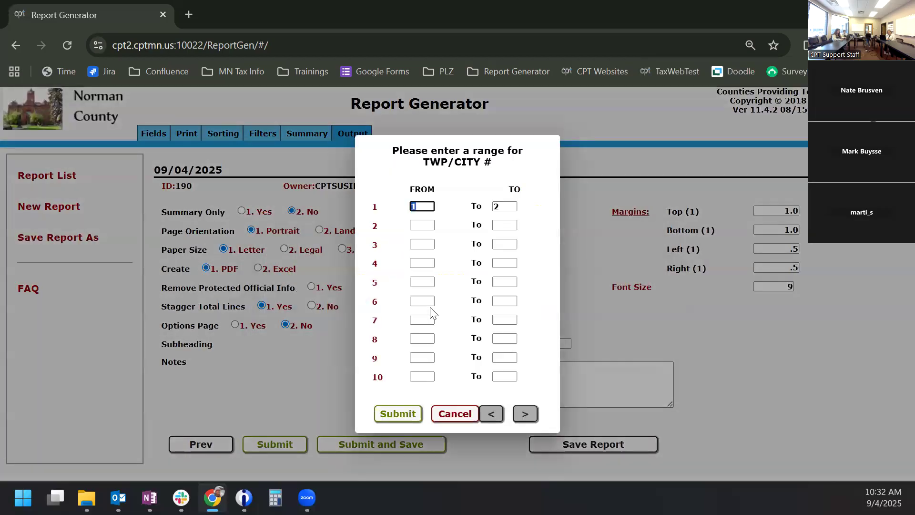
left_click(398, 413)
type("1")
key("Tab")
type("2")
key("Tab")
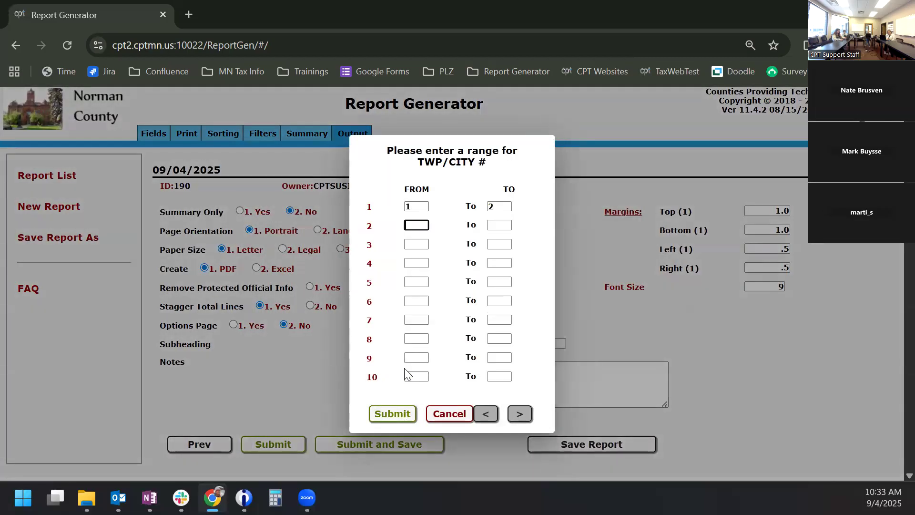
left_click(399, 415)
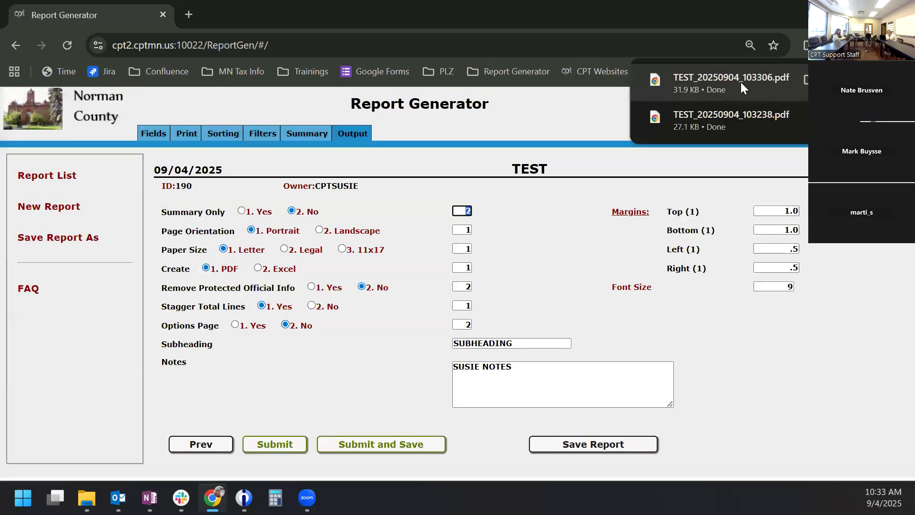
left_click(741, 88)
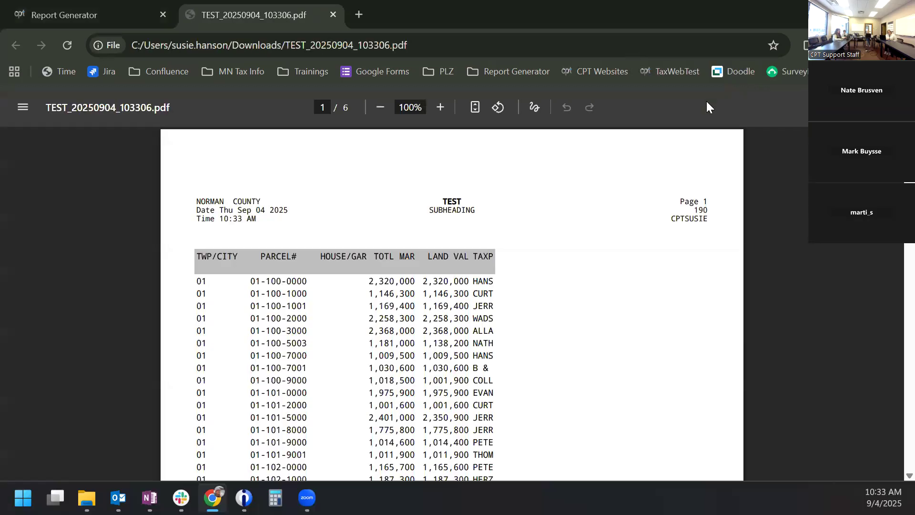
- Open the latest report PDF from the downloads list and close the duplicate tab
left_click(806, 44)
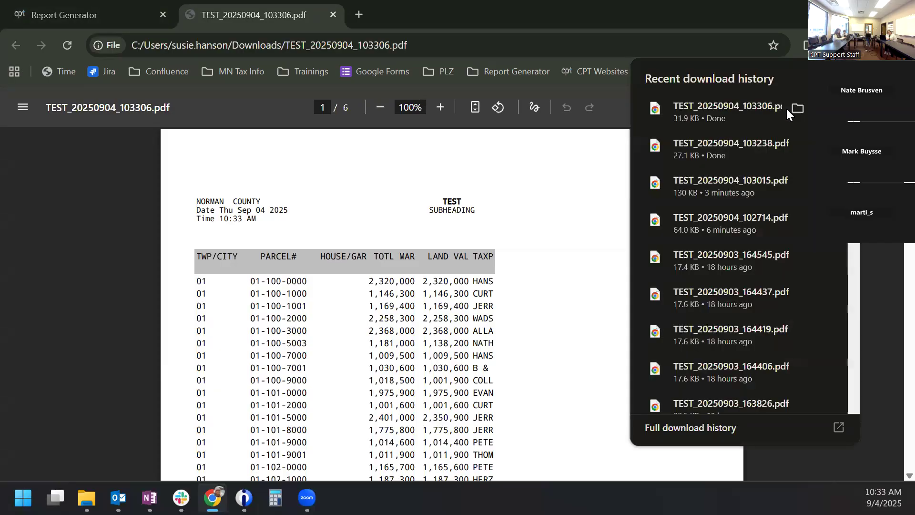
left_click(724, 111)
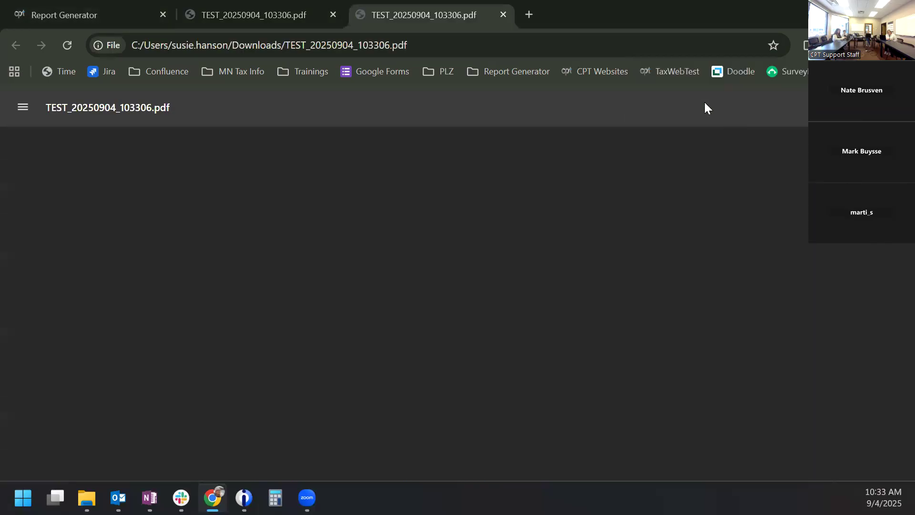
left_click(335, 11)
- Scroll through the six PDF pages, then return to the Report Generator tab
scroll(412, 218, "down", 7)
scroll(412, 218, "down", 20)
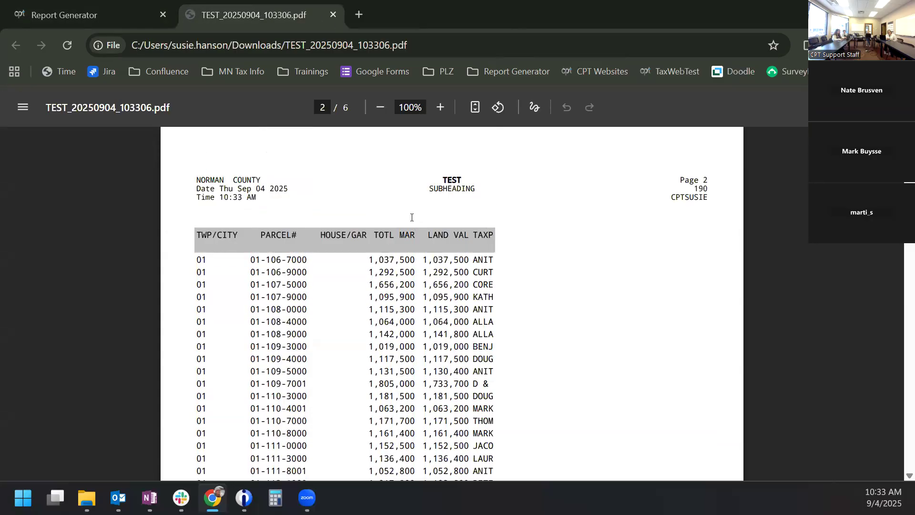
scroll(412, 217, "down", 20)
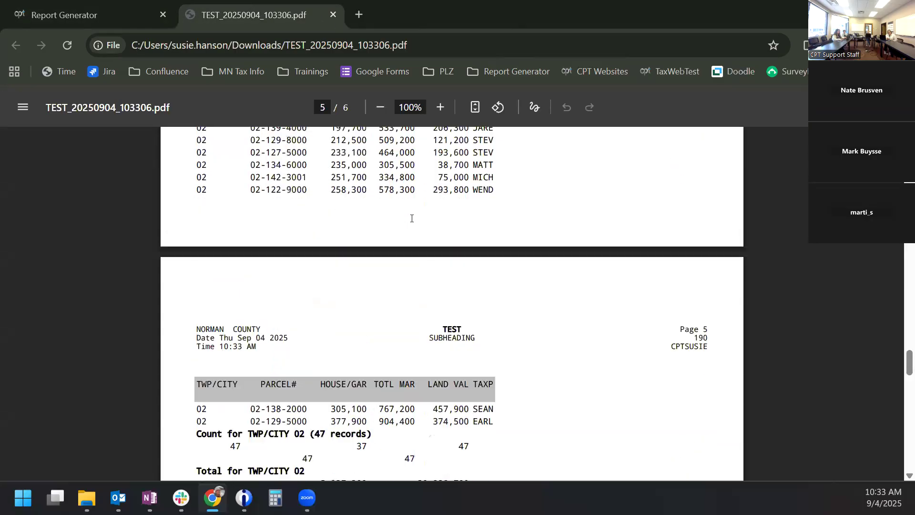
scroll(413, 222, "up", 17)
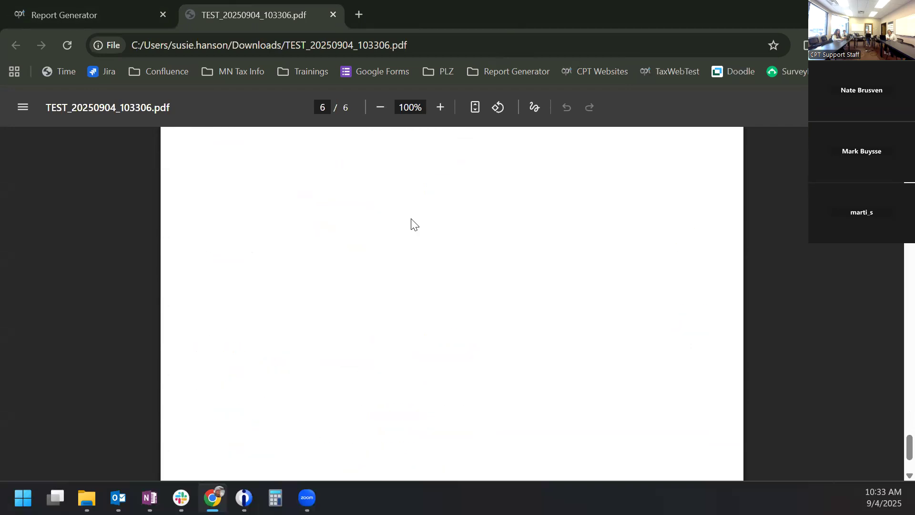
scroll(411, 219, "up", 20)
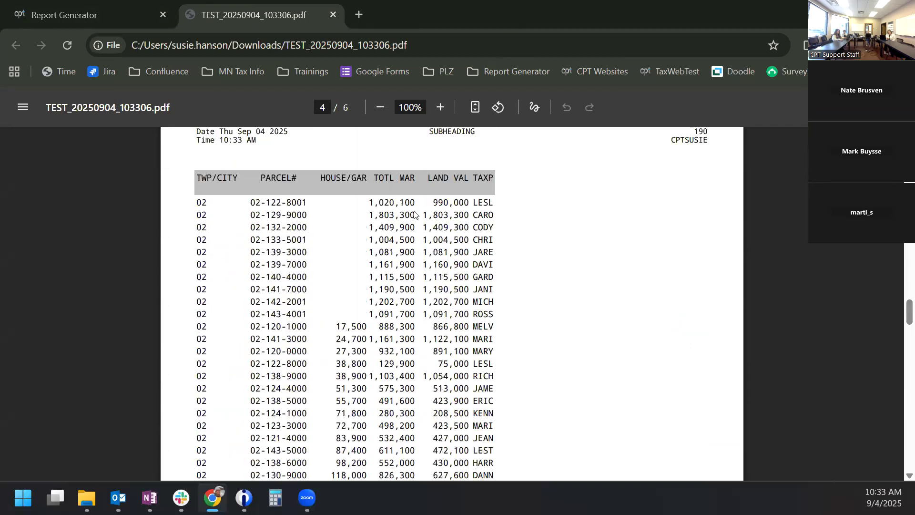
scroll(413, 210, "up", 5)
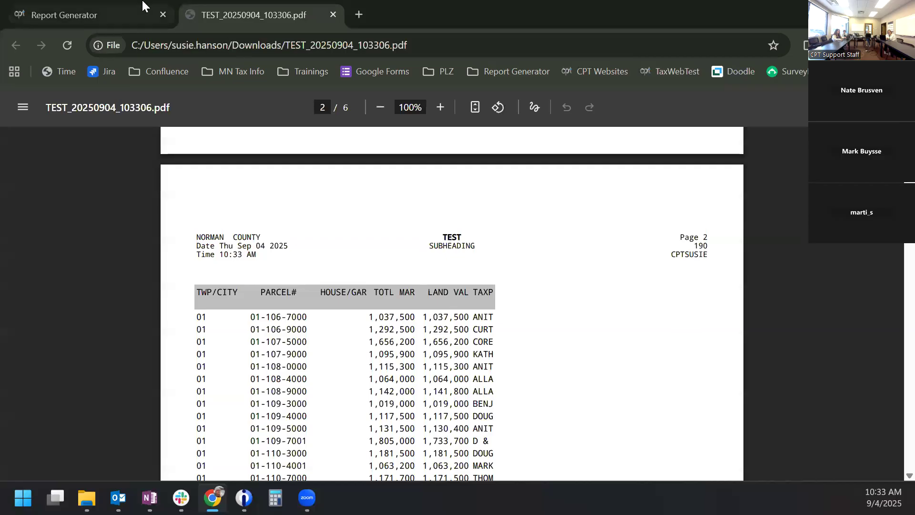
left_click(90, 8)
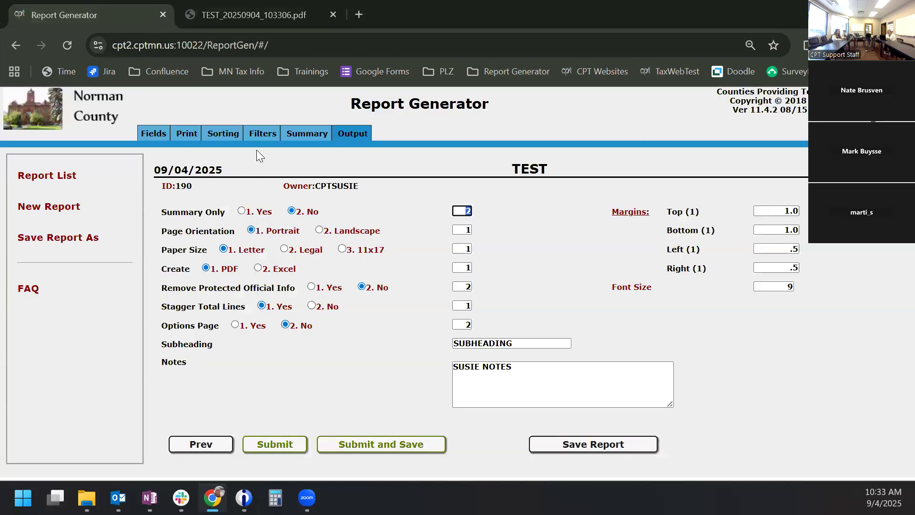
- Start a new section for each TWP/CITY # and stop printing the TWP/CITY # column
left_click(256, 134)
left_click(306, 134)
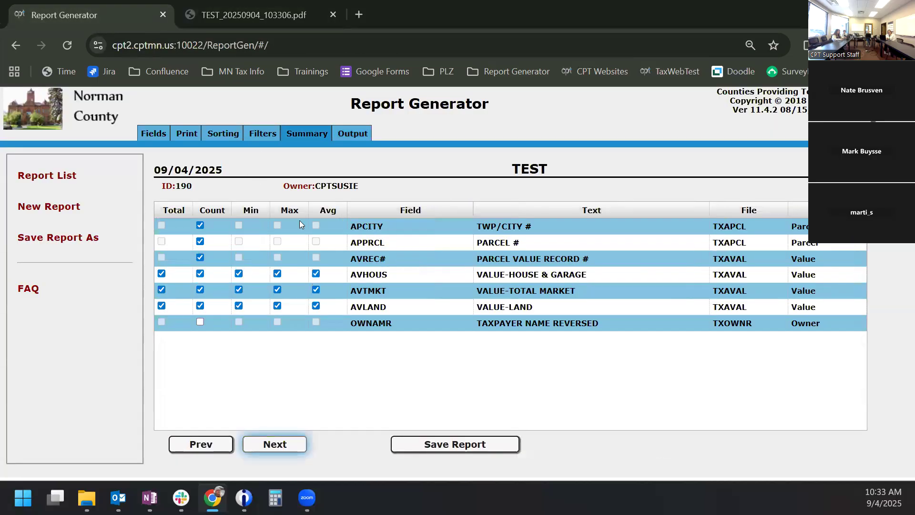
left_click(216, 134)
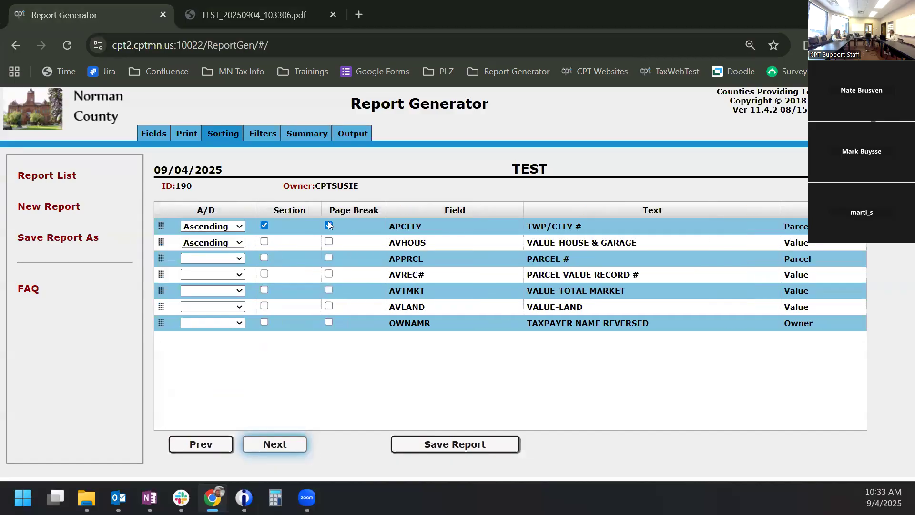
left_click(264, 224)
left_click(183, 134)
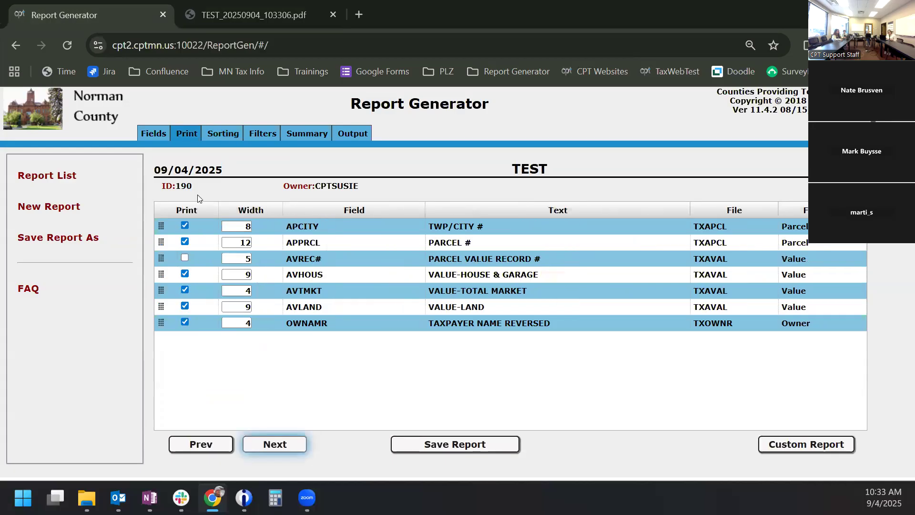
left_click(185, 226)
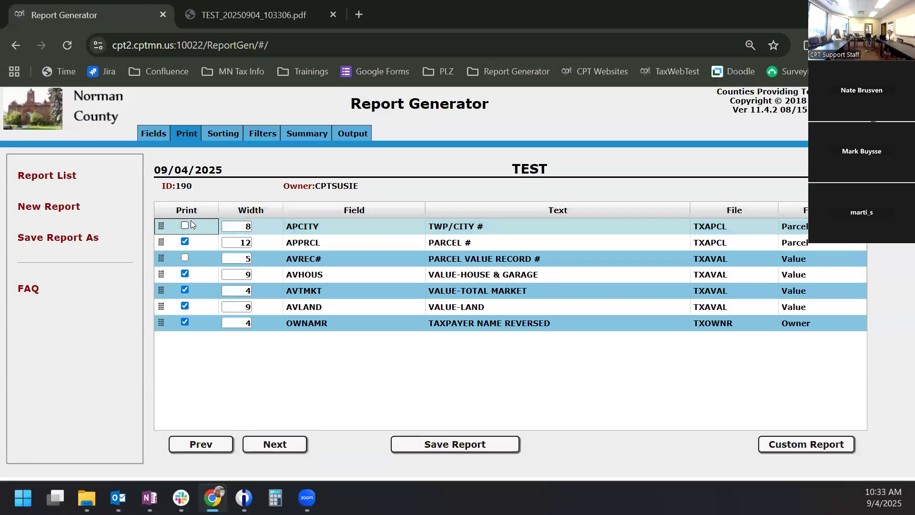
left_click(218, 135)
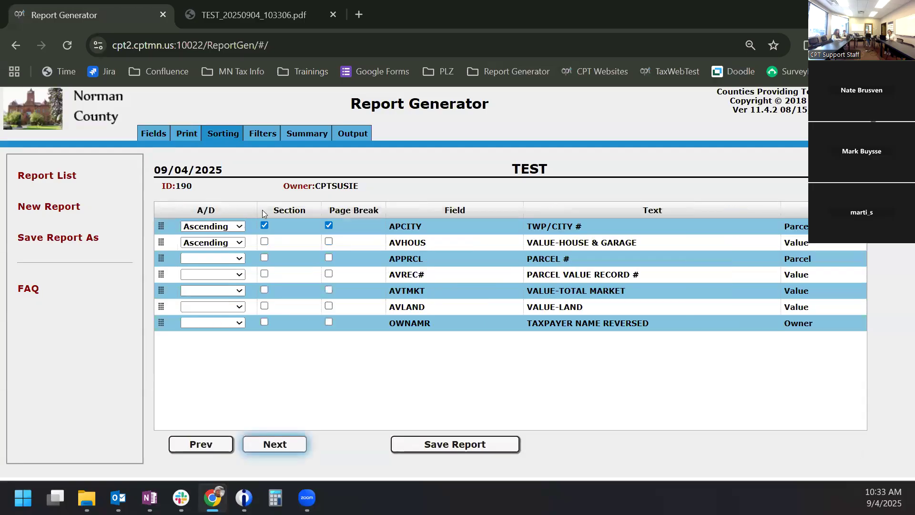
- Run the report with new year's files for TWP/CITY 1 to 2 and open TEST_20250904_103353.pdf
left_click(340, 133)
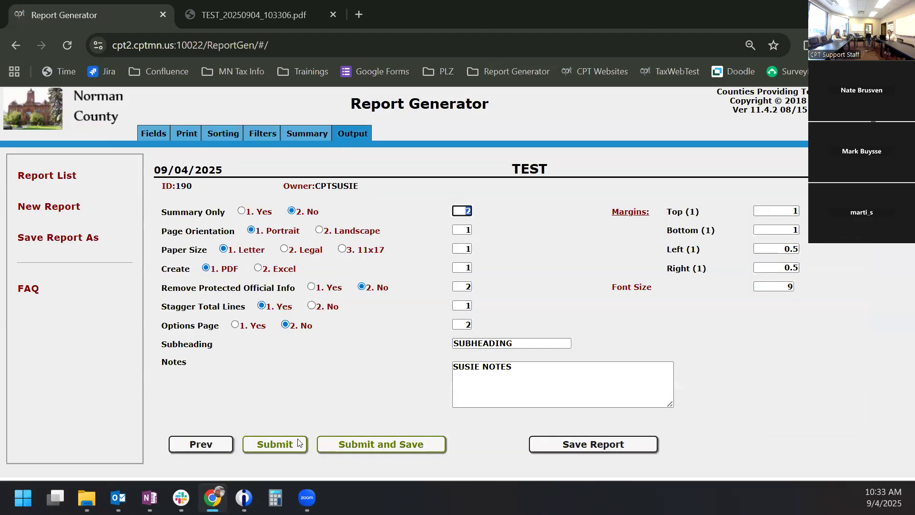
left_click(271, 441)
left_click(423, 311)
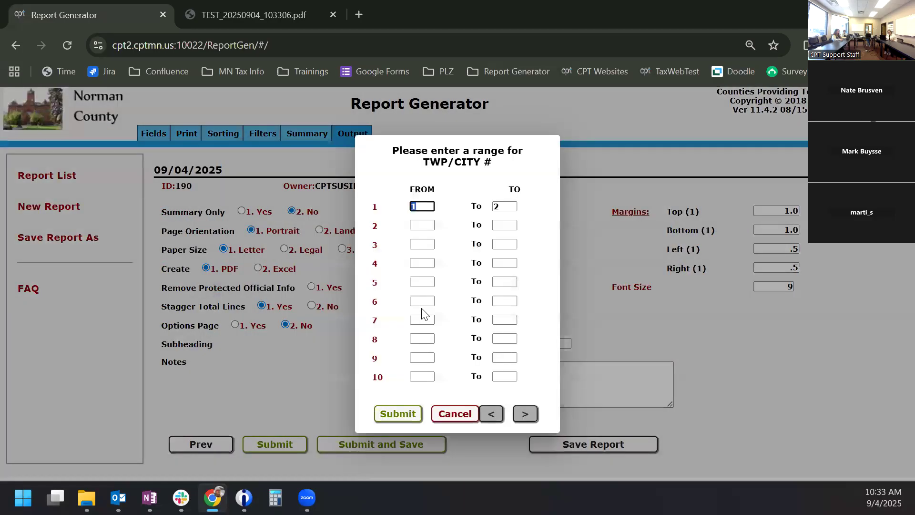
left_click(389, 414)
left_click(389, 412)
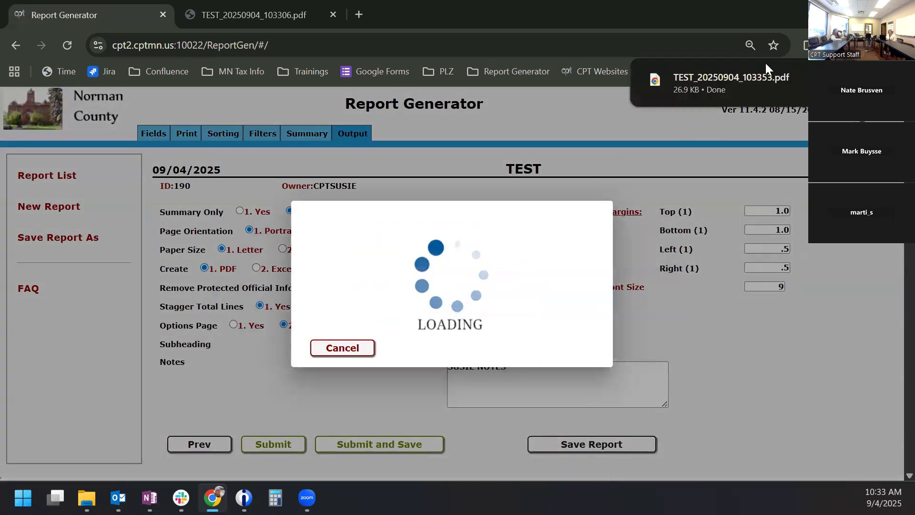
left_click(738, 77)
- Scroll the four-page PDF down to the report totals, then close both report PDF tabs
scroll(409, 280, "down", 8)
scroll(409, 279, "down", 20)
scroll(407, 270, "up", 10)
scroll(331, 379, "down", 2)
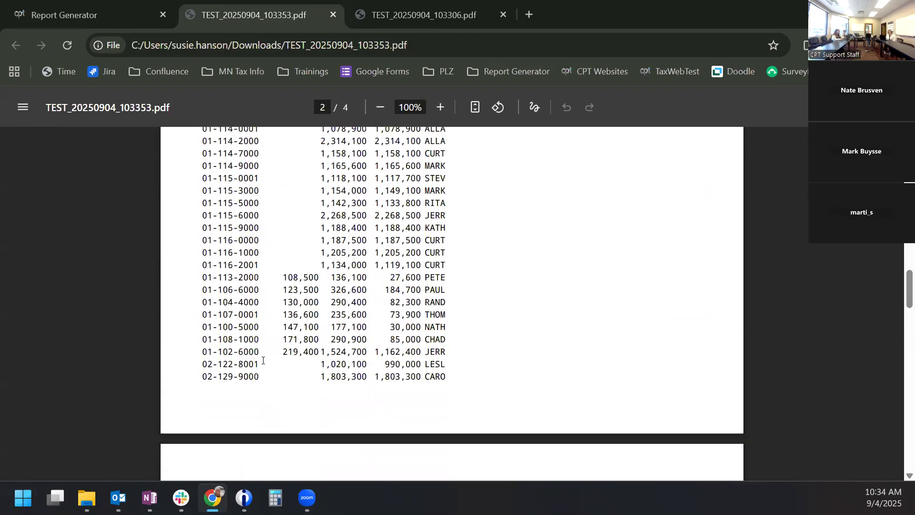
scroll(226, 373, "down", 12)
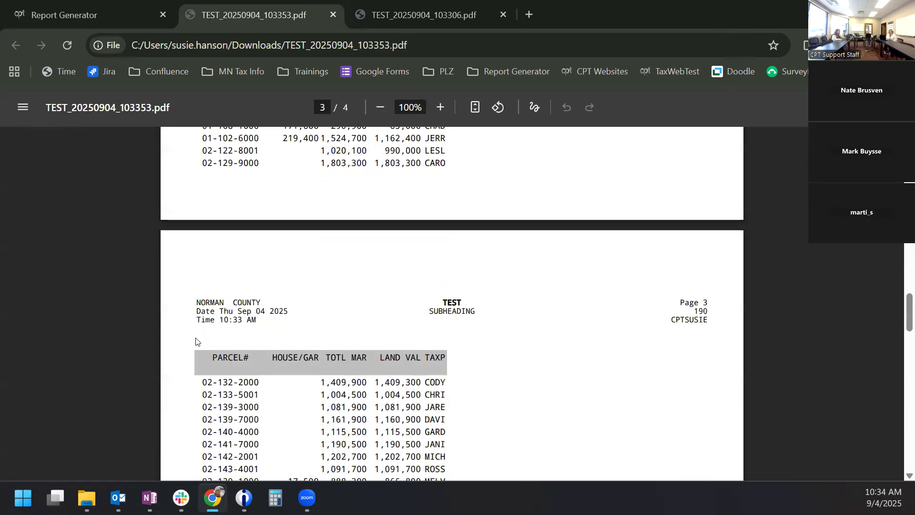
scroll(203, 321, "down", 15)
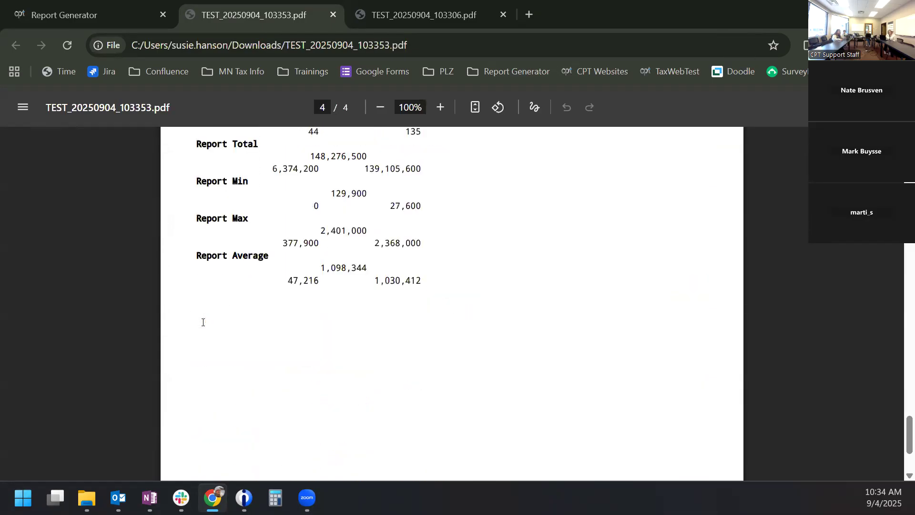
scroll(209, 327, "up", 10)
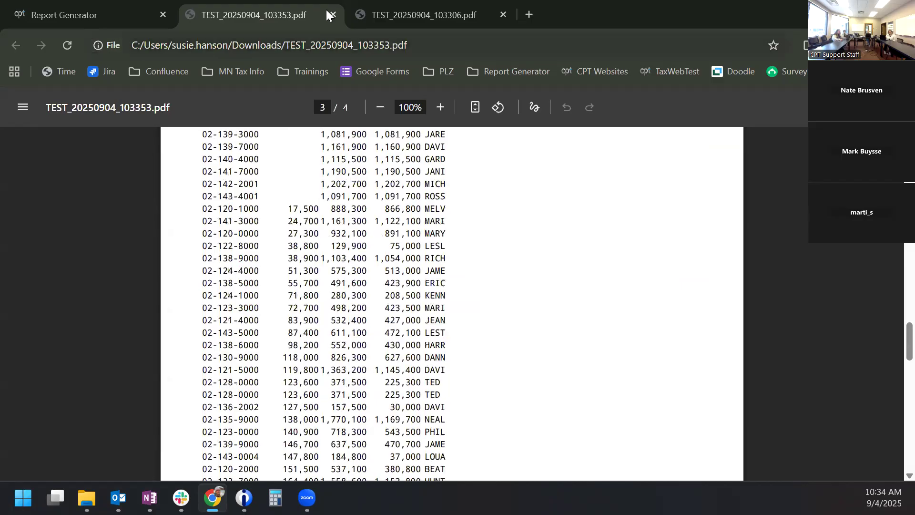
left_click(332, 15)
left_click(332, 15)
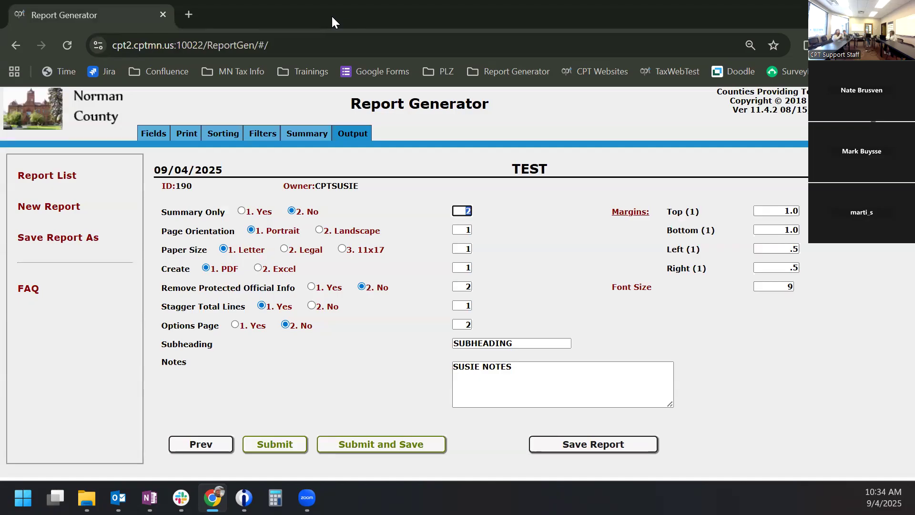
- Delete the VALUE-HOUSE & GARAGE, VALUE-TOTAL MARKET and duplicate TWP/CITY # range filters
left_click(264, 127)
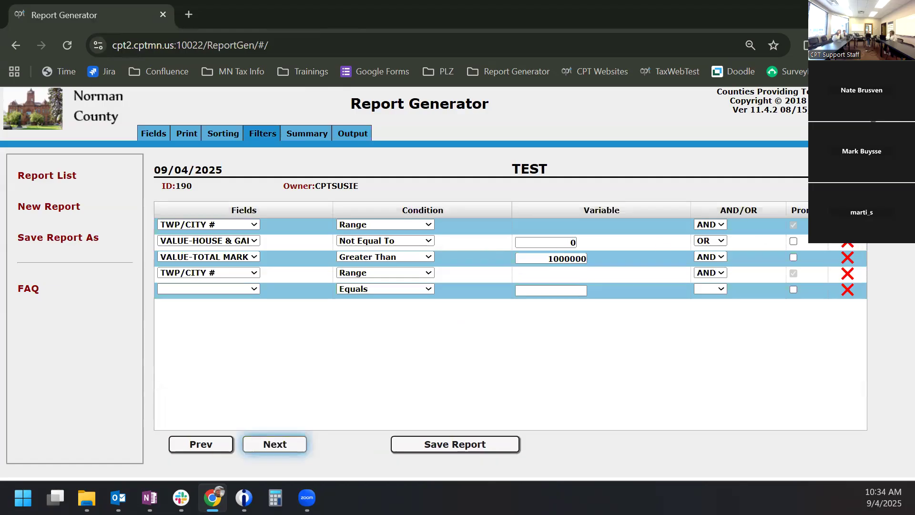
left_click(847, 244)
left_click(847, 244)
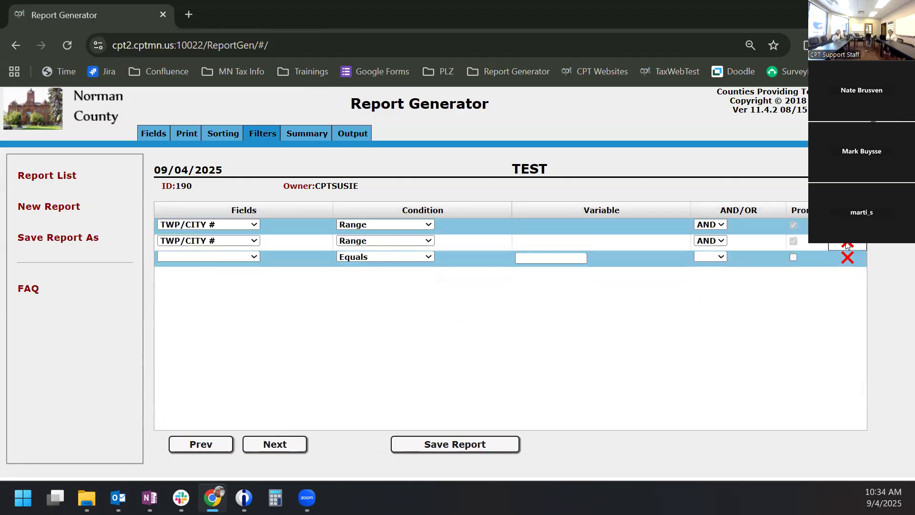
left_click(847, 244)
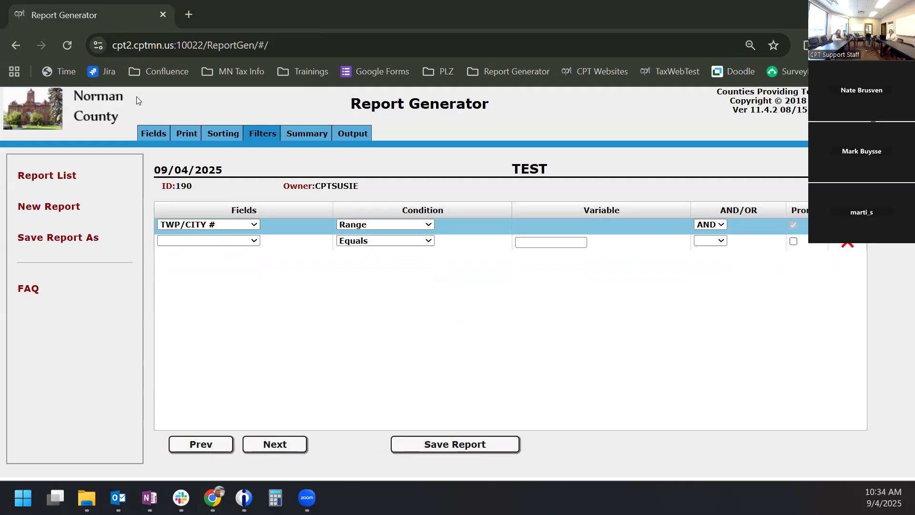
left_click(187, 135)
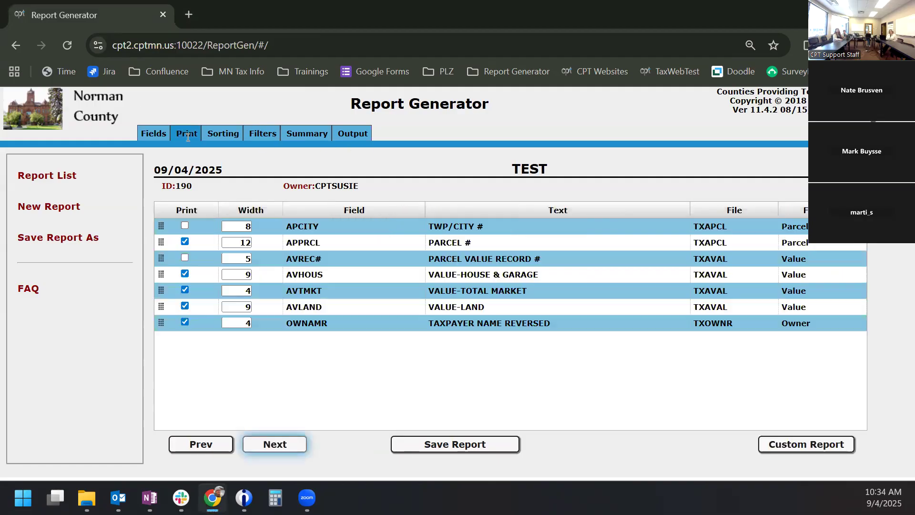
- Open the blank custom layout page, try zooming, switch it to landscape, and list page sizes
left_click(816, 445)
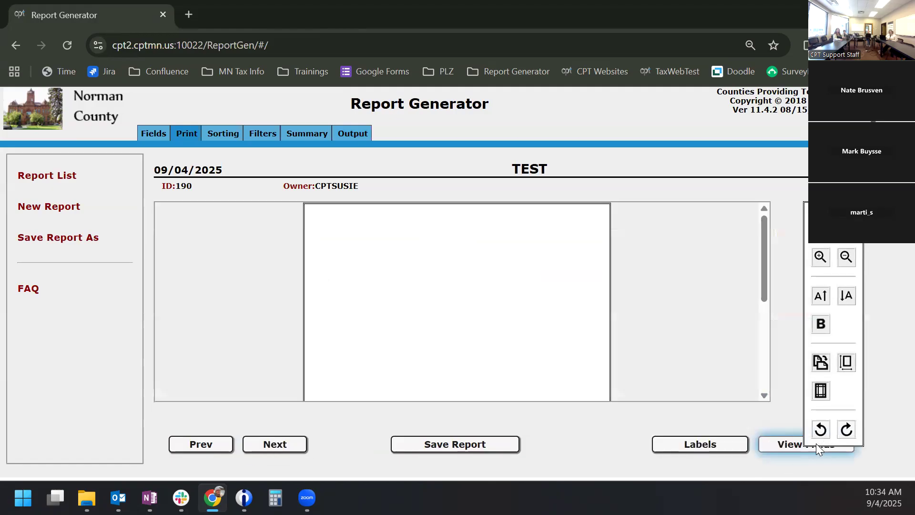
scroll(561, 341, "down", 3)
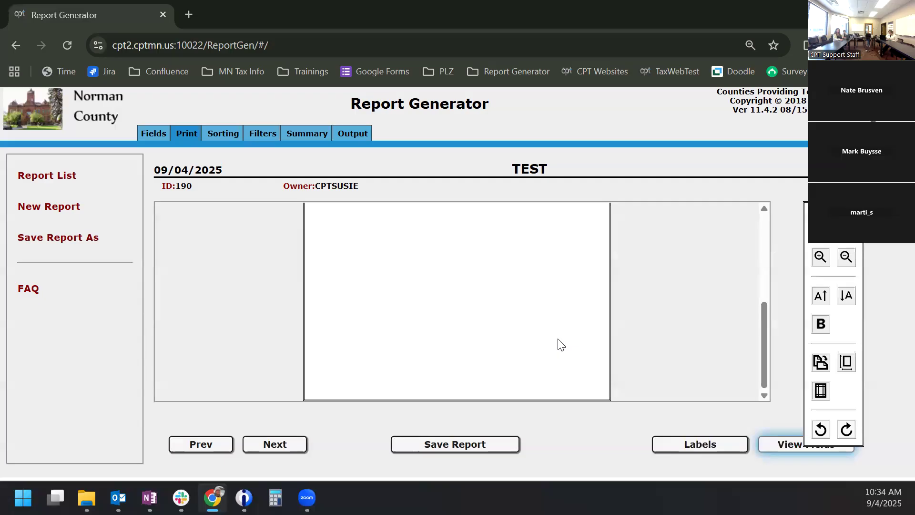
scroll(558, 344, "up", 4)
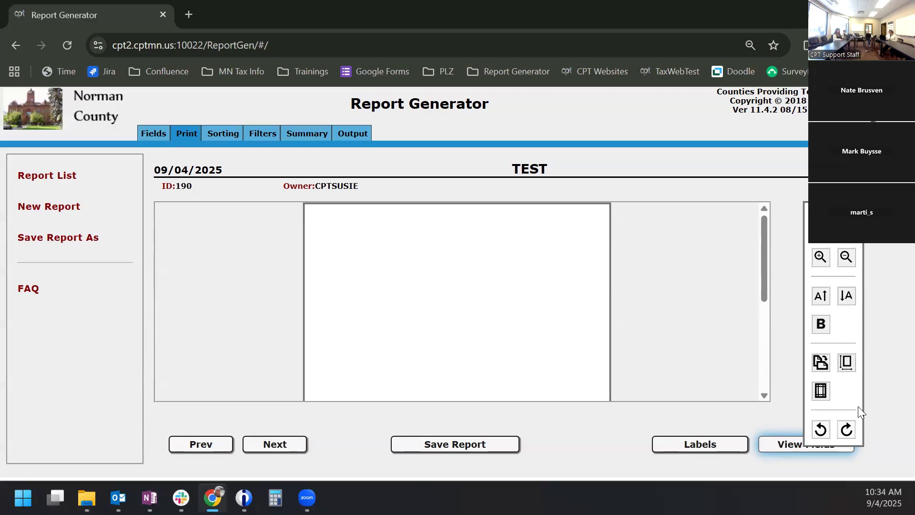
left_click(820, 258)
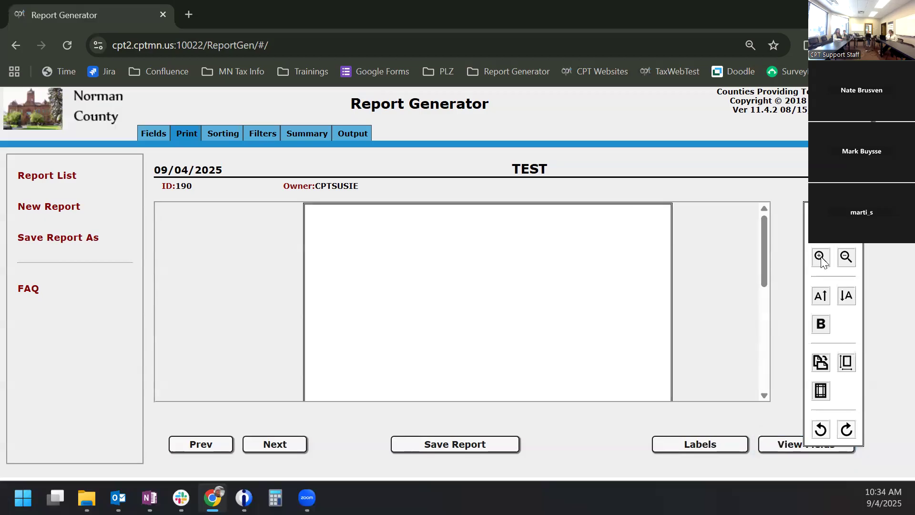
left_click(851, 262)
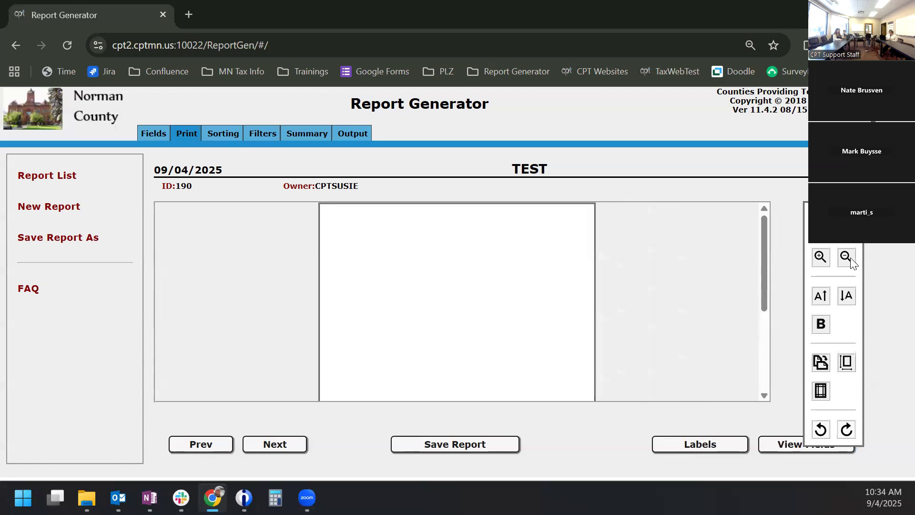
left_click(852, 262)
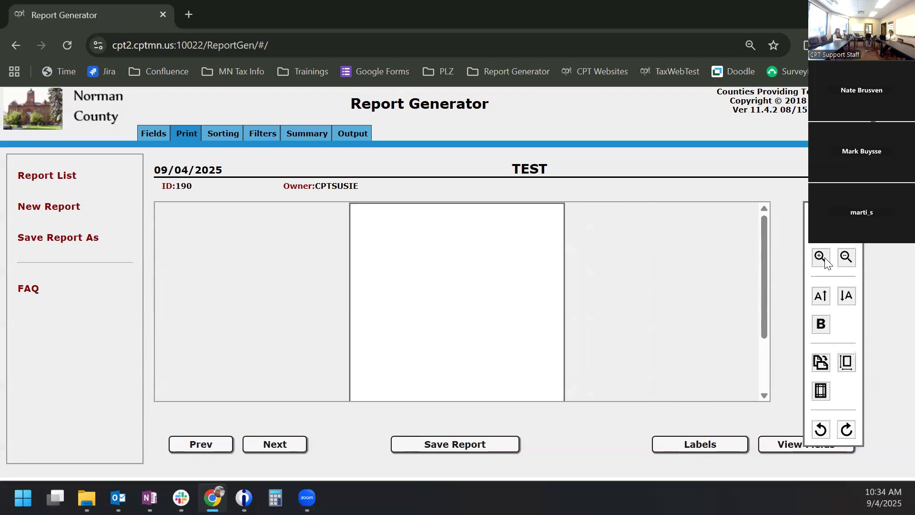
scroll(717, 291, "down", 3)
scroll(728, 293, "up", 3)
left_click(821, 364)
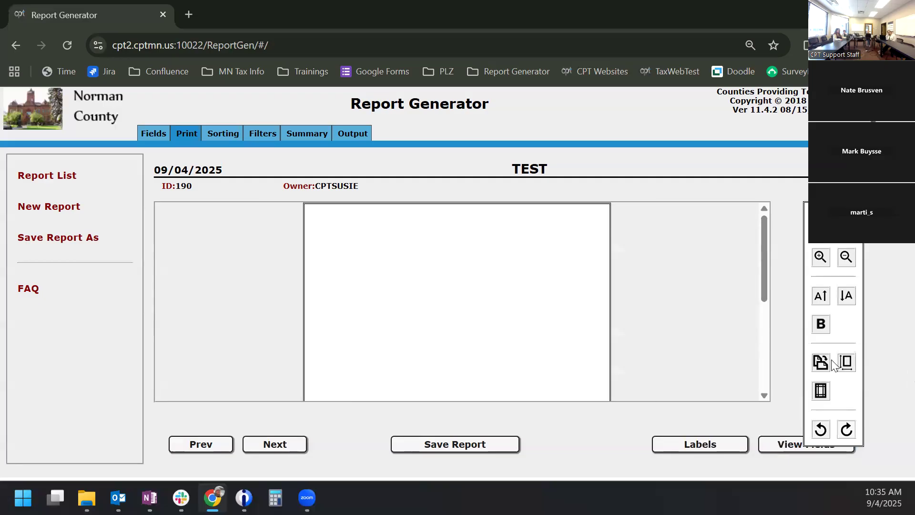
left_click(848, 363)
left_click(819, 391)
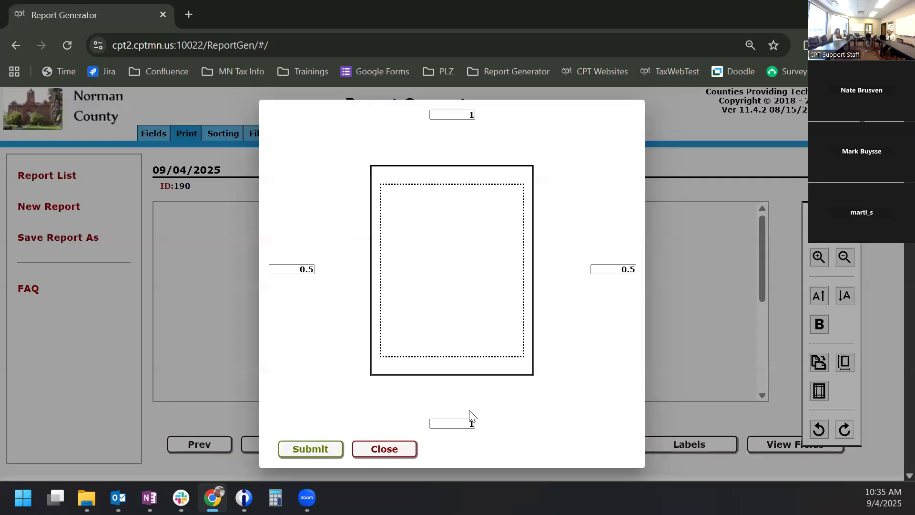
left_click(393, 448)
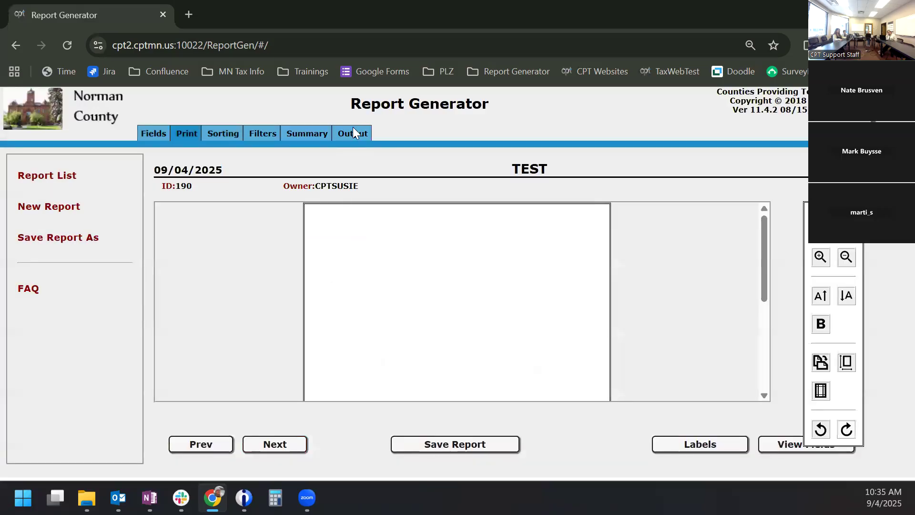
left_click(353, 132)
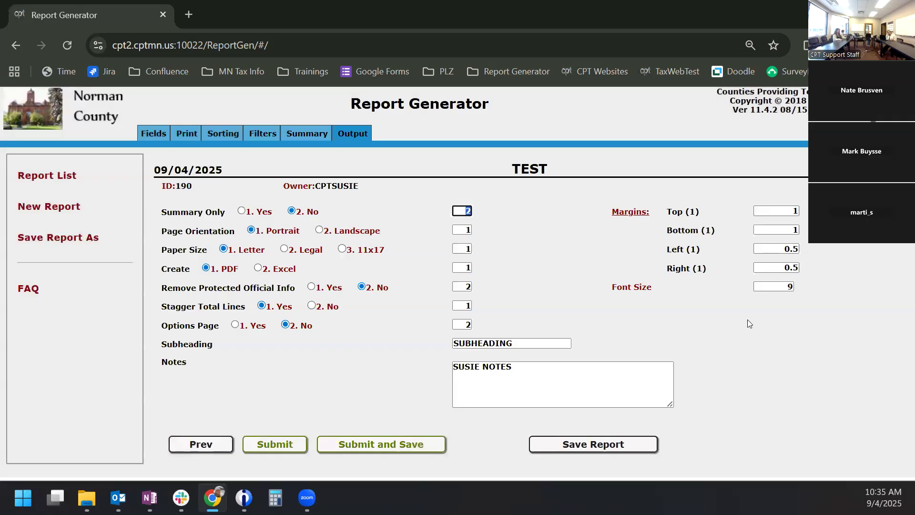
left_click(187, 131)
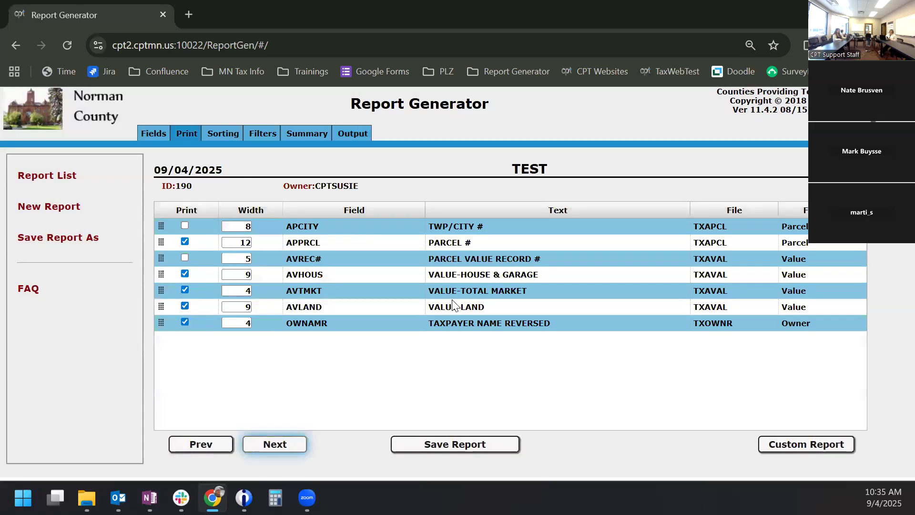
left_click(786, 444)
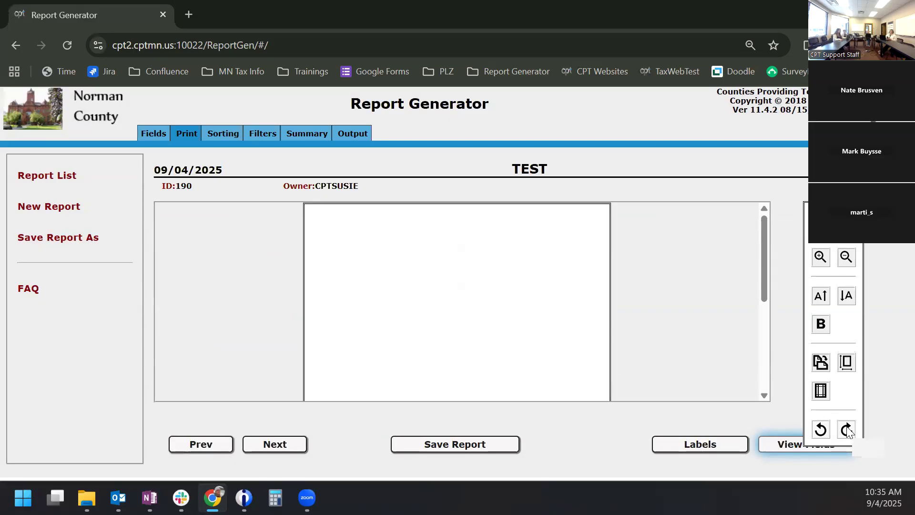
- Add a 'dear' text element to the layout and start inserting a report field after it
left_click(820, 260)
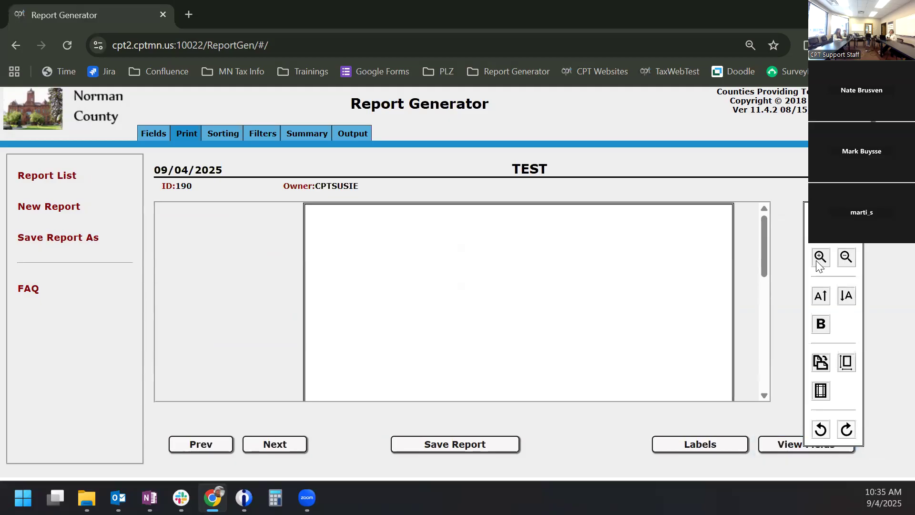
left_click(338, 247)
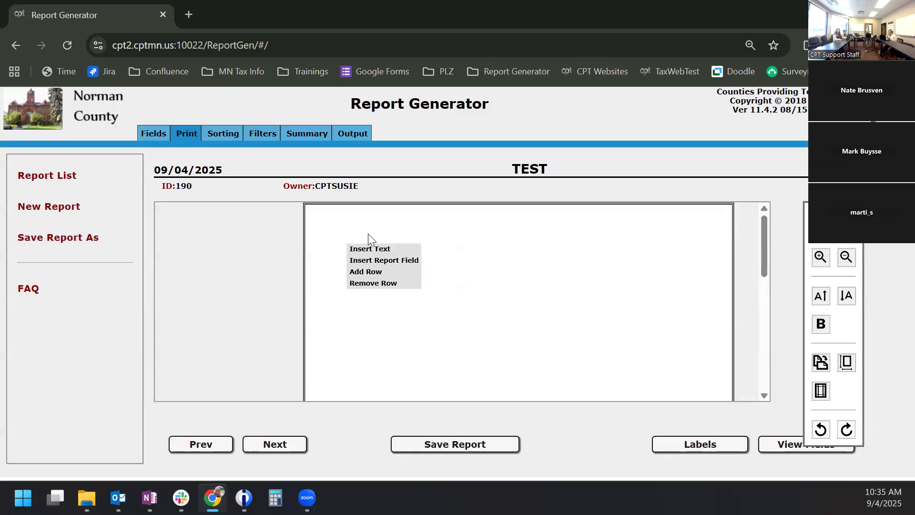
left_click(376, 249)
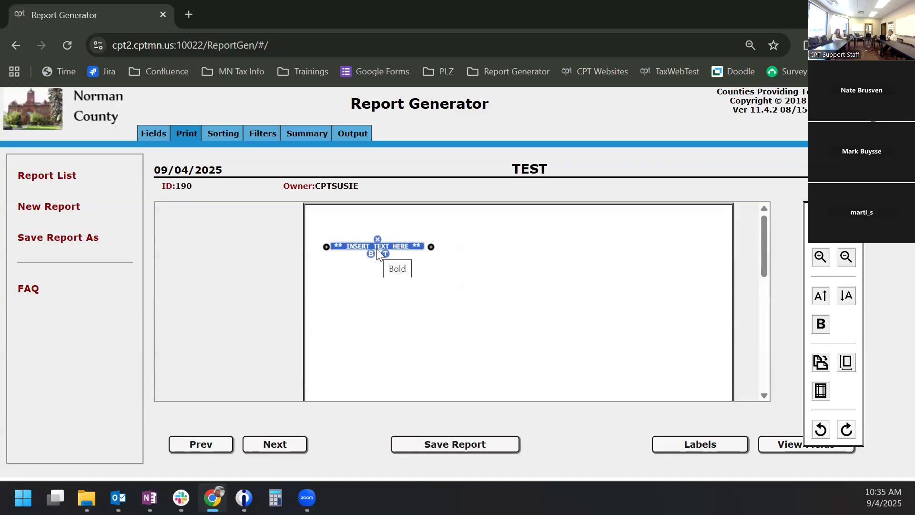
type("dear")
left_click(353, 245)
left_click(353, 246)
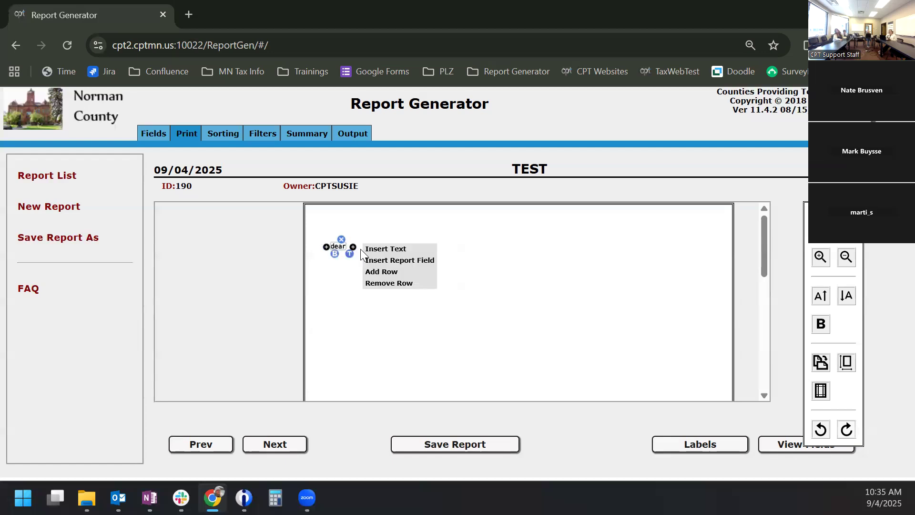
left_click(395, 261)
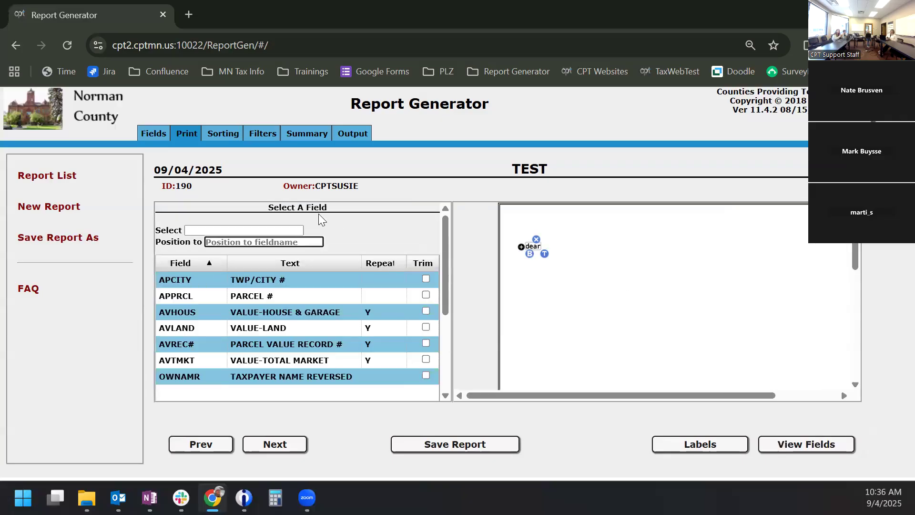
- Insert the taxpayer name field right after 'dear'
scroll(296, 323, "down", 3)
scroll(296, 323, "up", 3)
left_click(429, 278)
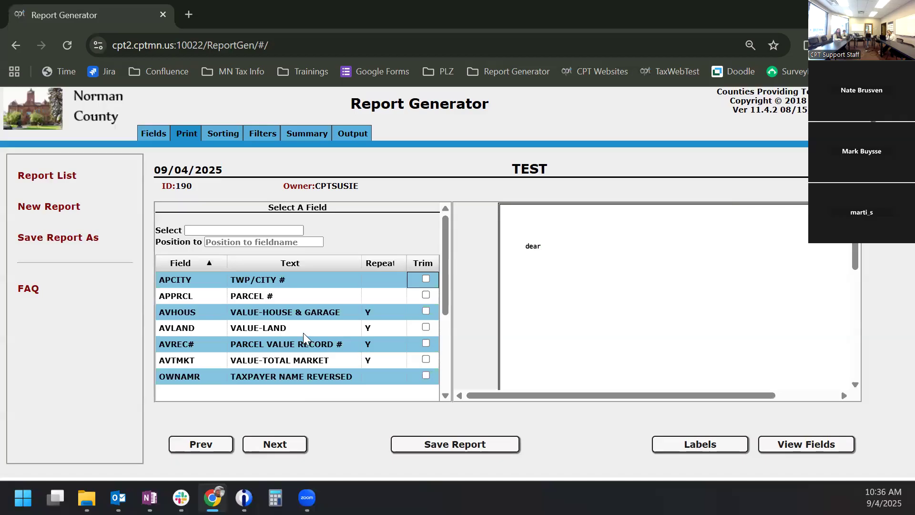
double_click(307, 375)
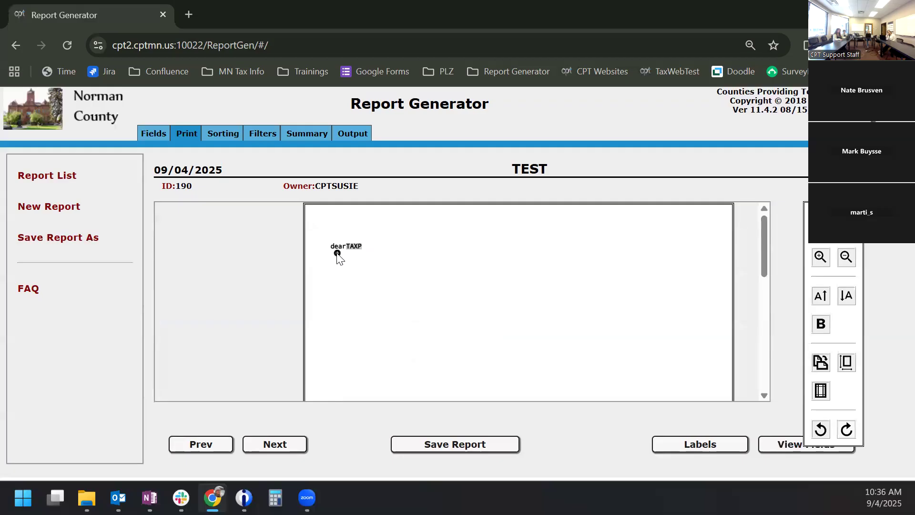
- Add the APPRCL PARCEL # field on the line below the greeting
left_click(337, 253)
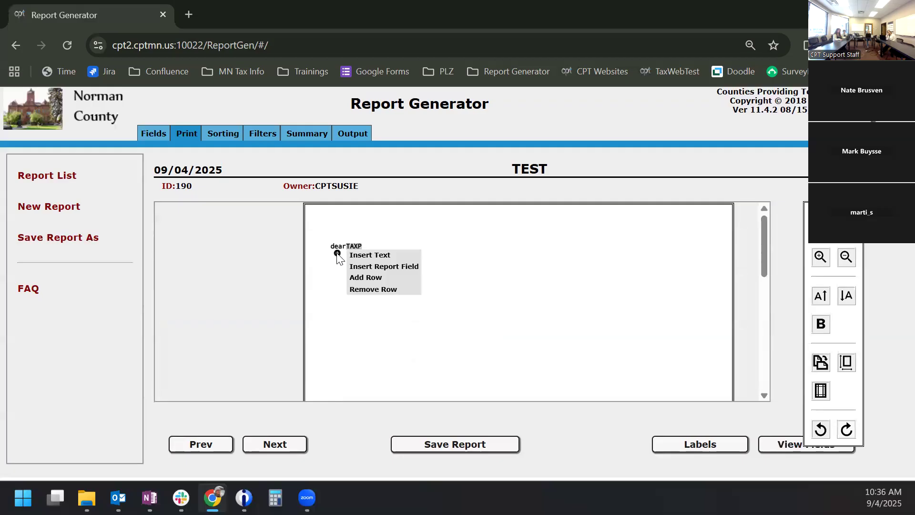
left_click(374, 265)
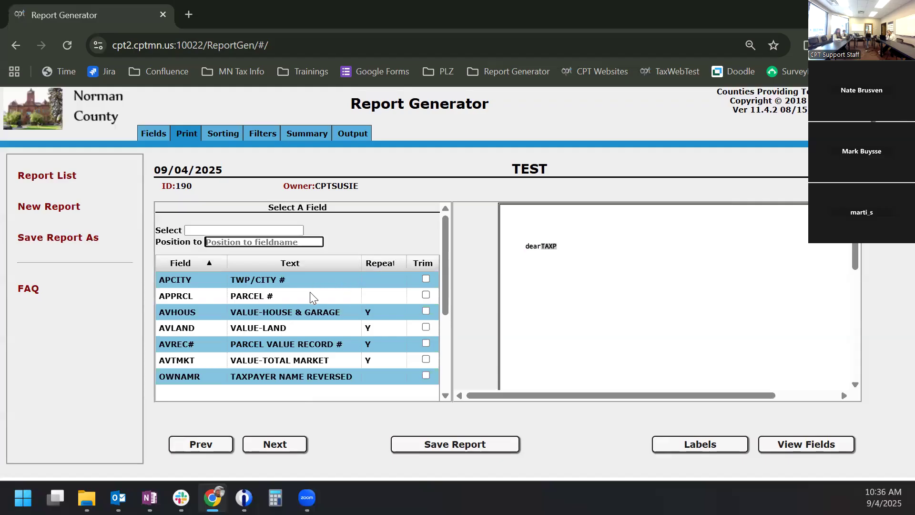
left_click(311, 296)
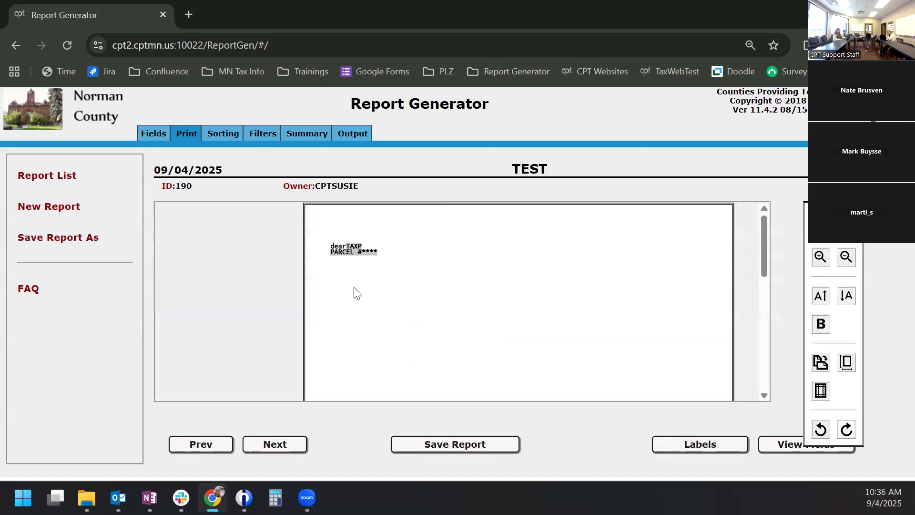
right_click(338, 261)
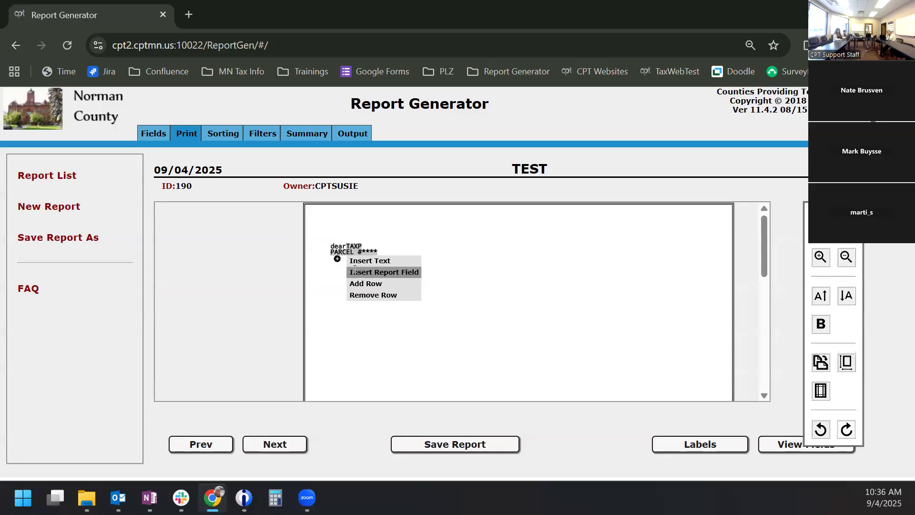
- Insert VALUE-TOTAL MARKET with 2 lines, printing both detail and totals (option 3. Both)
left_click(354, 271)
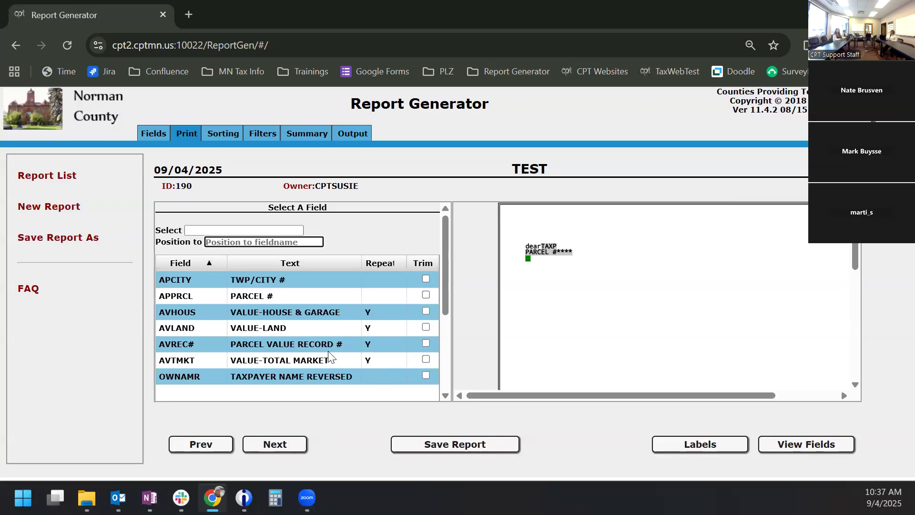
left_click(296, 360)
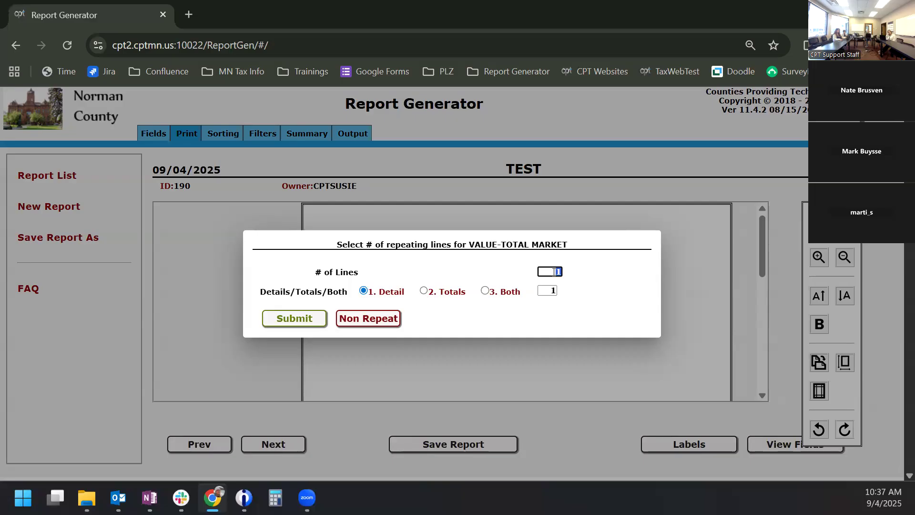
type("2")
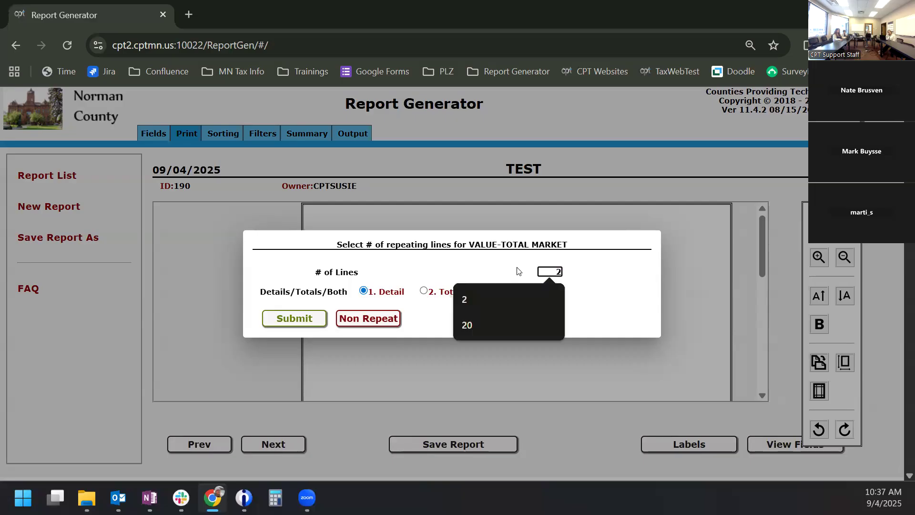
left_click(506, 275)
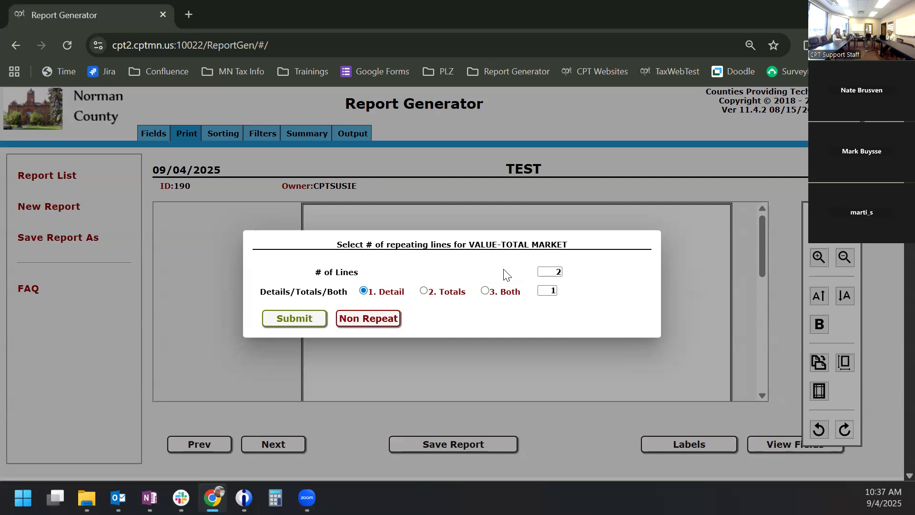
left_click(485, 291)
- Confirm the repeating-lines settings and add a 'total: ' label before the VALU market value field
left_click(303, 316)
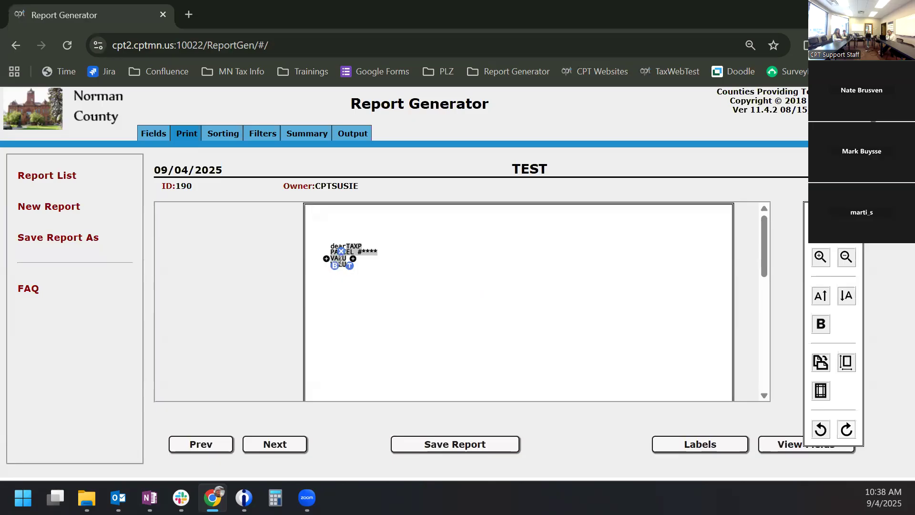
left_click(341, 264)
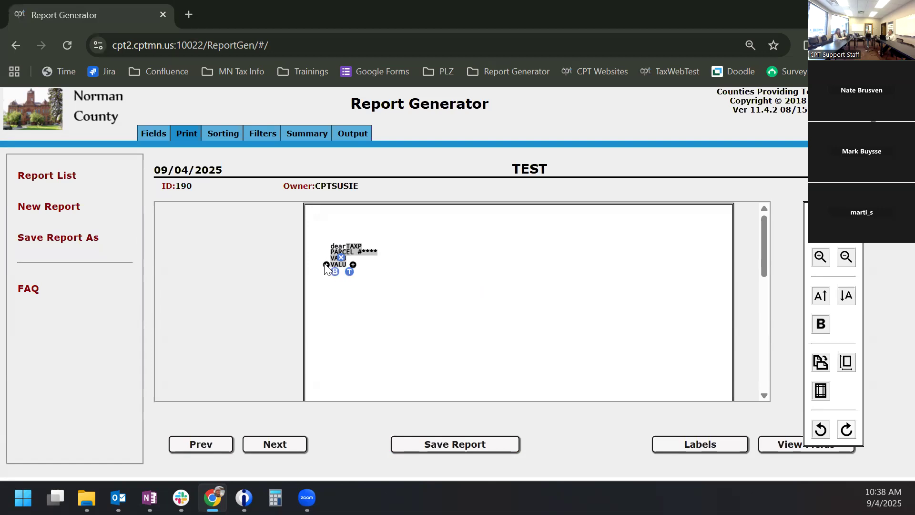
left_click(352, 264)
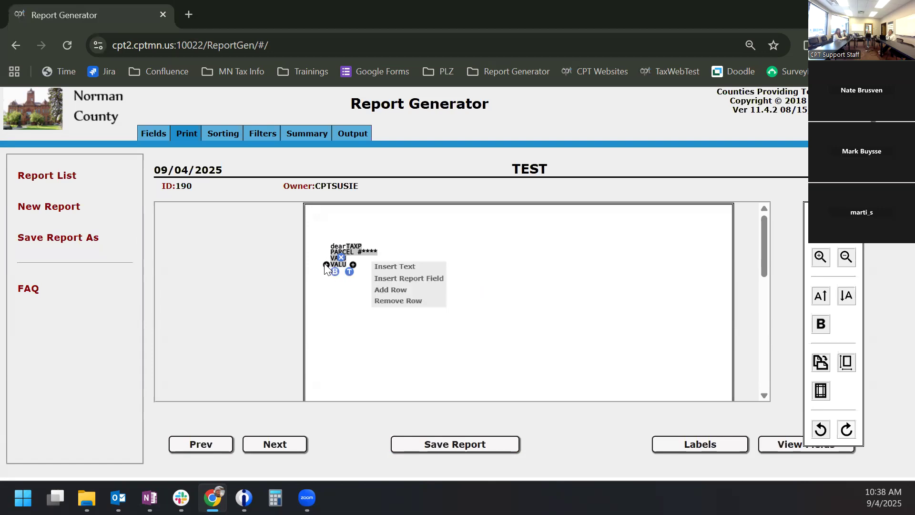
left_click(372, 266)
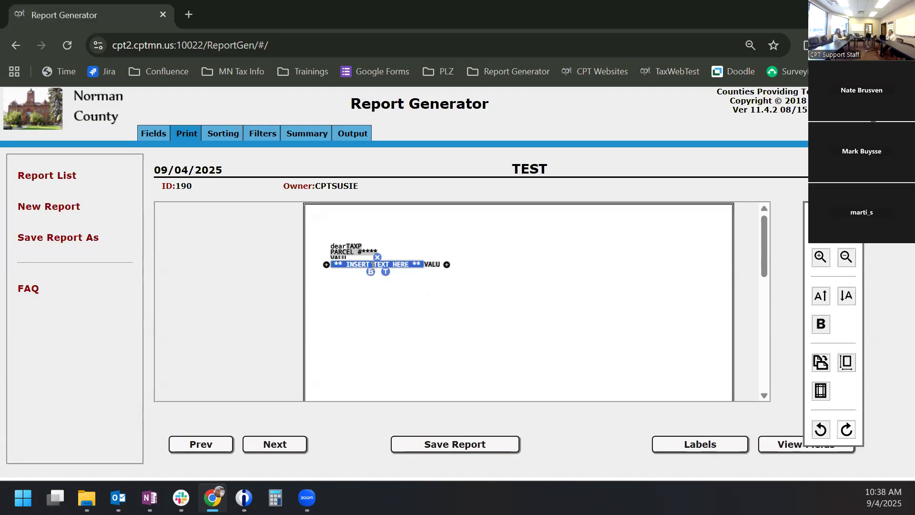
type("total:")
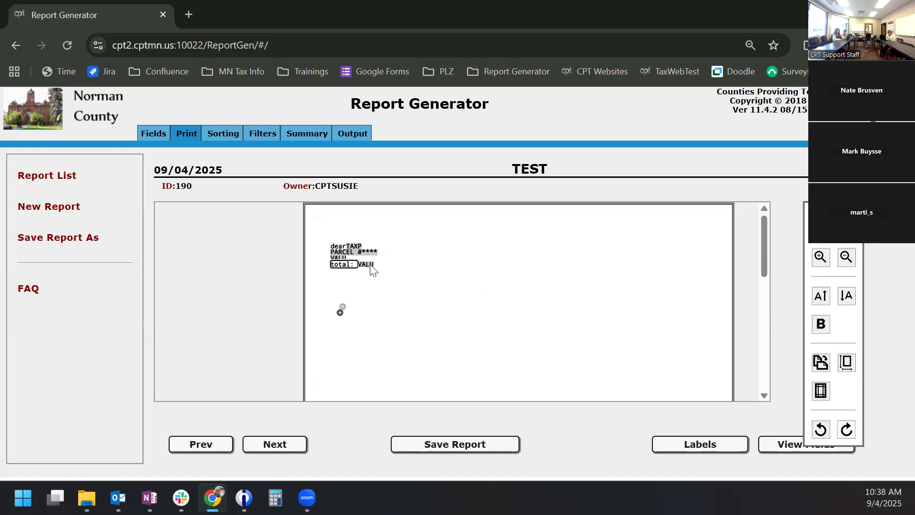
left_click(357, 133)
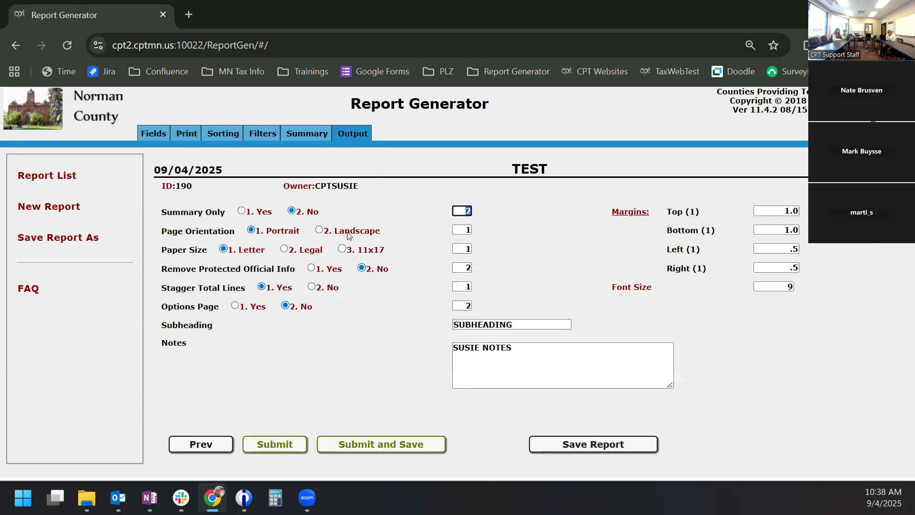
- Run the TEST report with New Years files for TWP/CITY 1 to 2, downloading TEST_20250904_103848.pdf
left_click(275, 448)
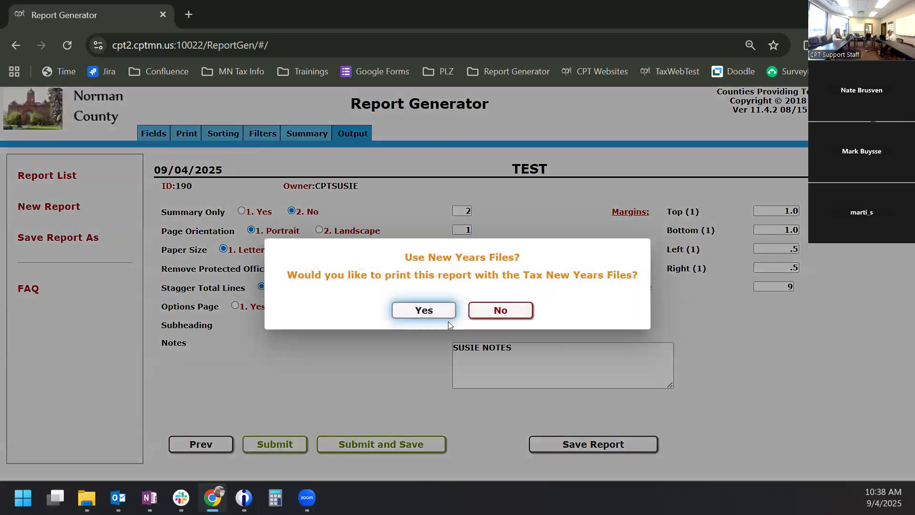
left_click(437, 310)
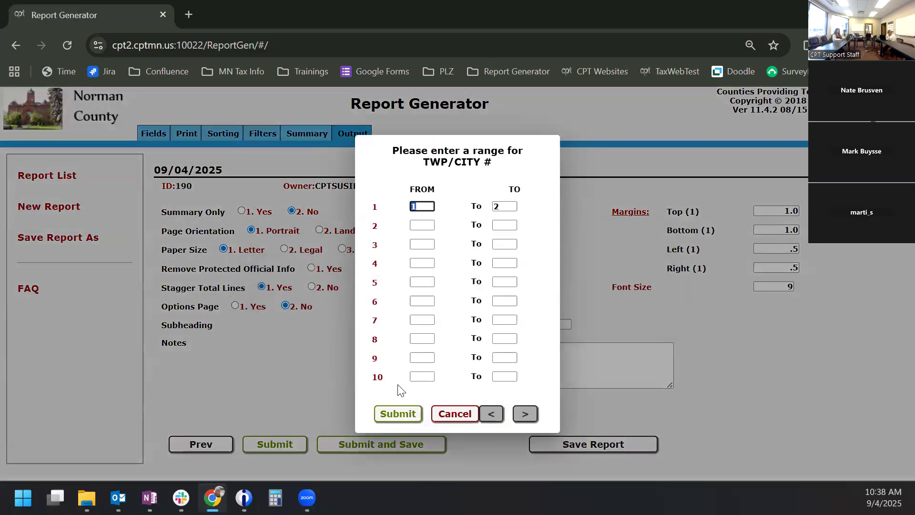
left_click(397, 413)
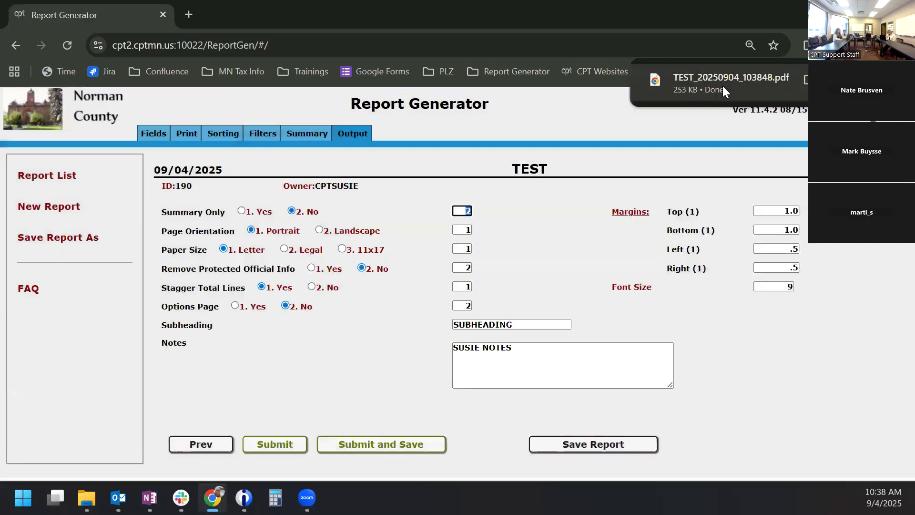
- Review page 1 of the 565-page TEST PDF, then return to the Report Generator print layout
left_click(723, 86)
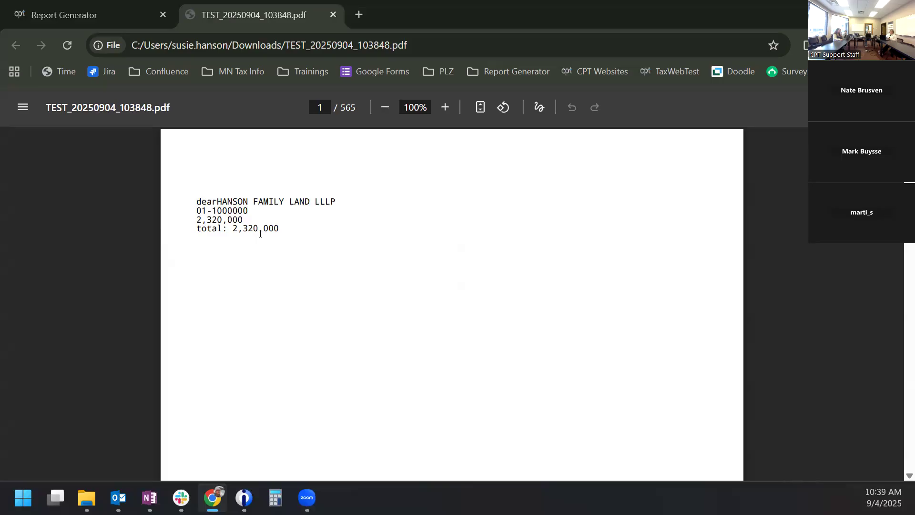
left_click(123, 15)
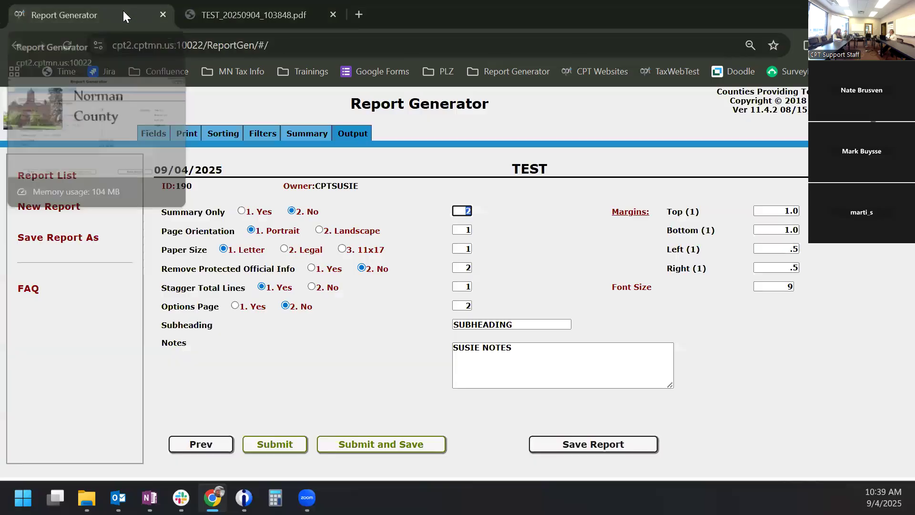
left_click(187, 134)
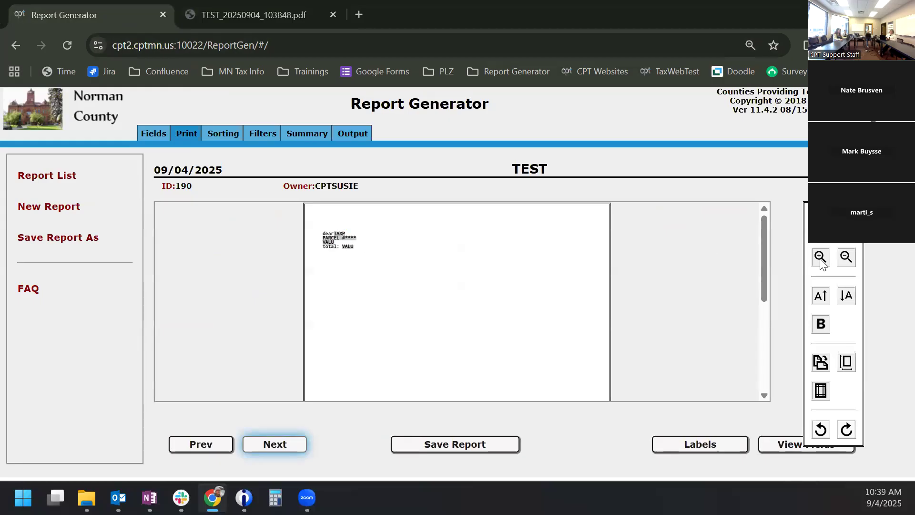
- Resize the custom layout text, leaving it several sizes larger
left_click(820, 298)
left_click(821, 298)
left_click(821, 298)
left_click(820, 298)
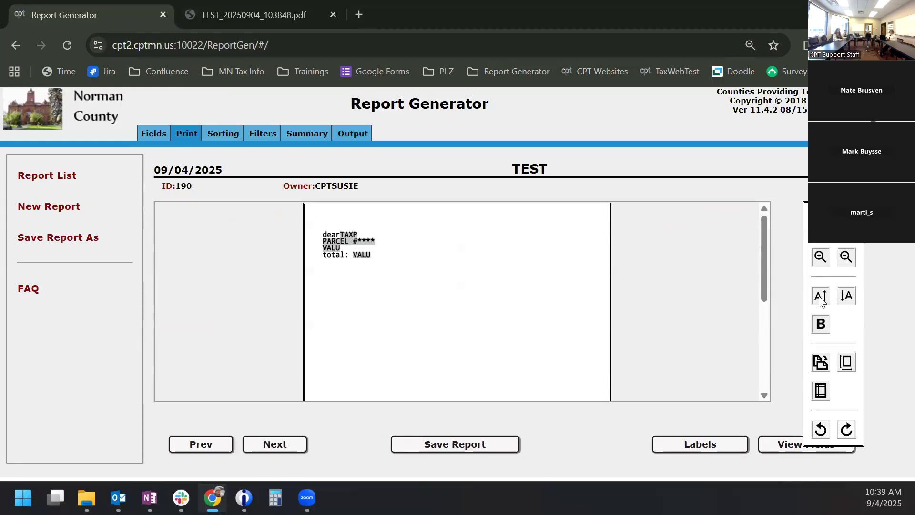
left_click(847, 298)
left_click(846, 298)
left_click(847, 299)
left_click(847, 299)
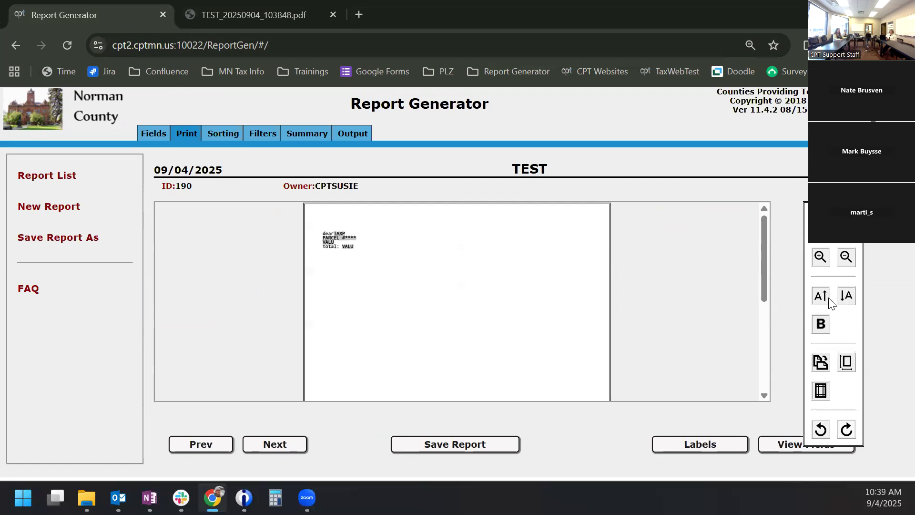
left_click(825, 299)
left_click(825, 298)
left_click(825, 298)
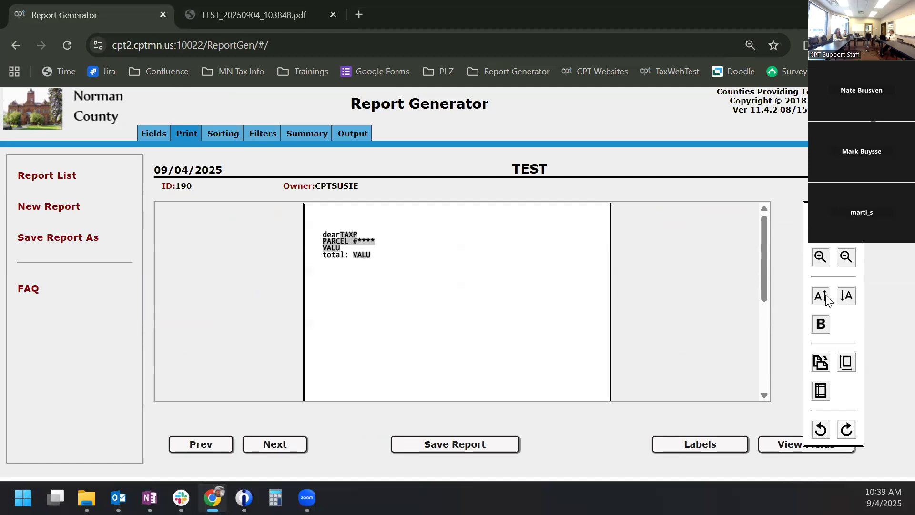
left_click(826, 297)
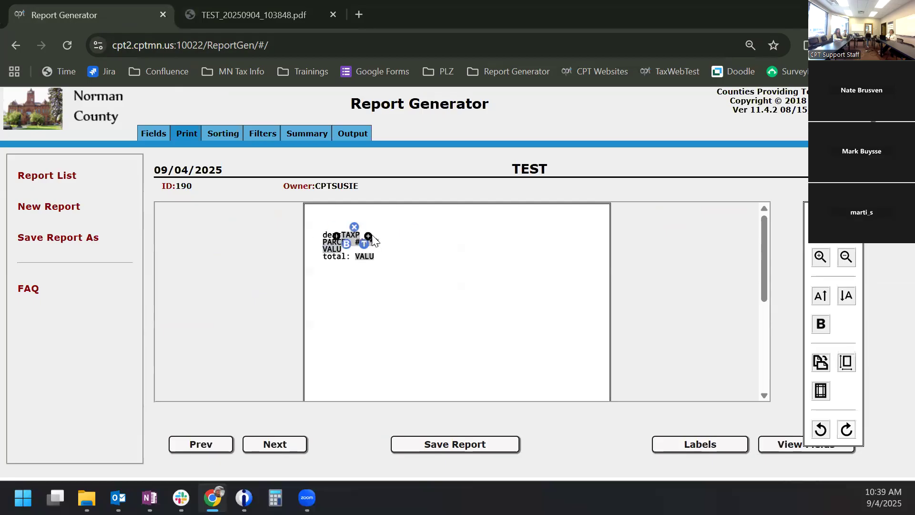
- Insert the text 'It's so nice to chat' after the TAXP field
left_click(369, 236)
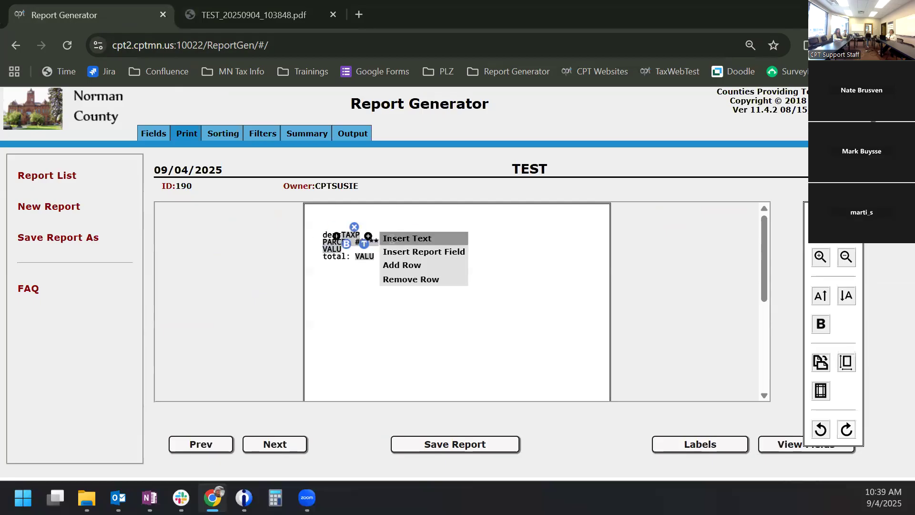
left_click(392, 238)
type("It's")
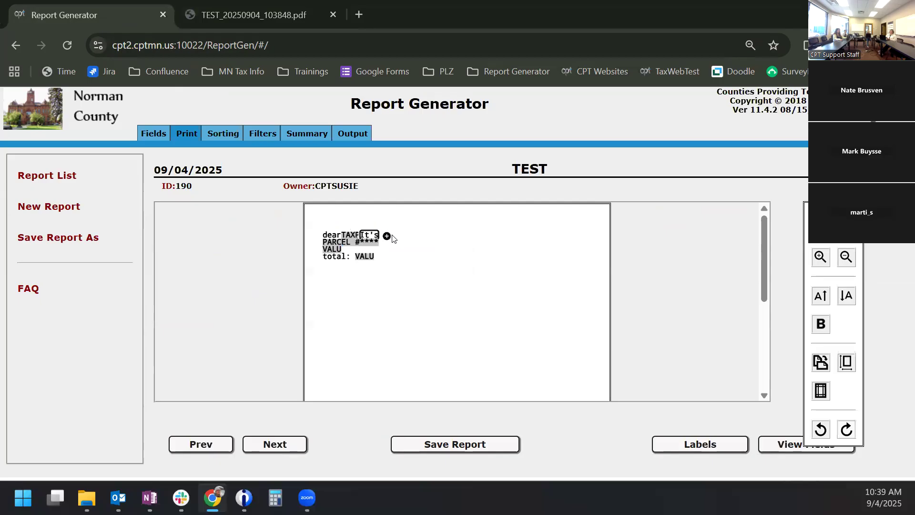
type(" so nice to chat")
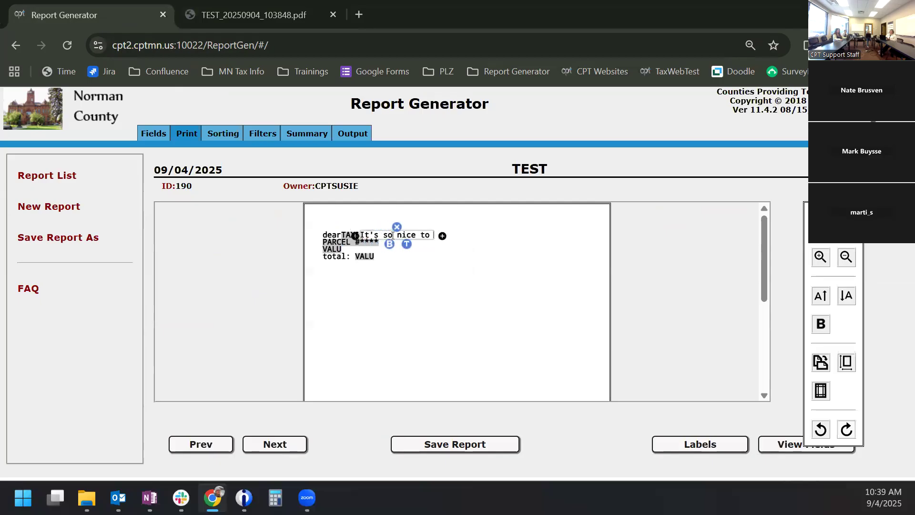
left_click(434, 284)
- Bold the PARCEL # line and only the word 'so' in the greeting sentence
mouse_move(348, 241)
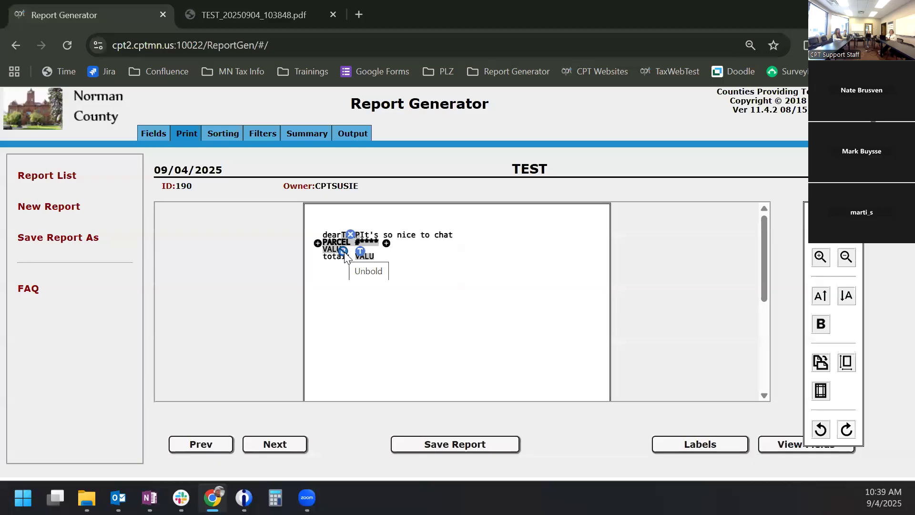
left_click(343, 251)
left_click(398, 244)
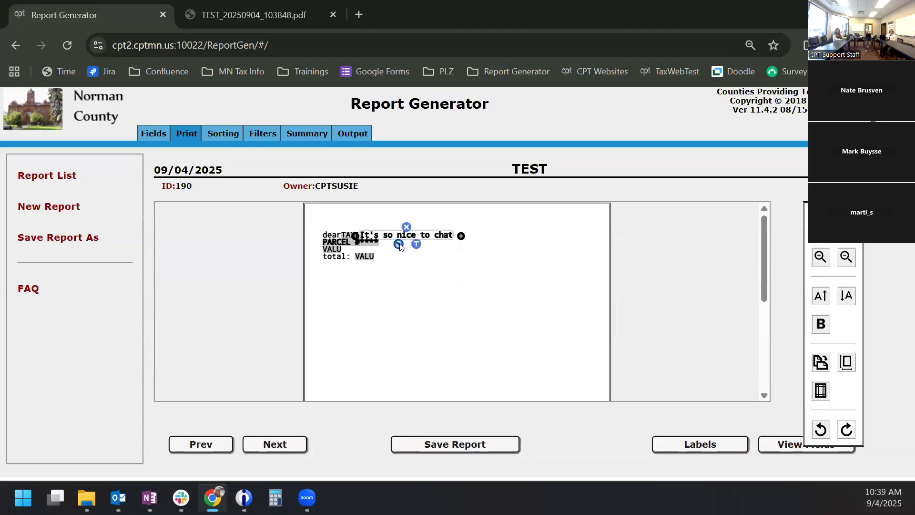
left_click(399, 244)
double_click(390, 236)
left_click(822, 325)
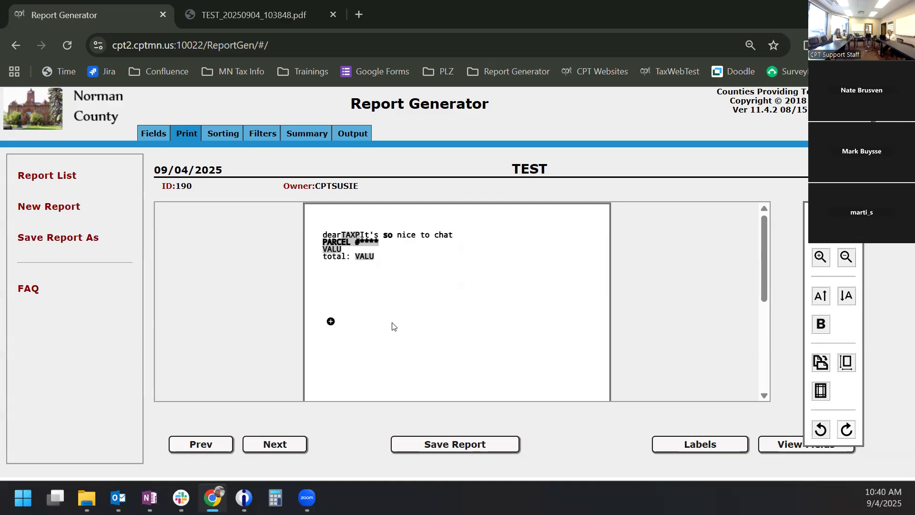
- Rerun the TEST report with Tax New Years Files for TWP/CITY 1 to 2
left_click(345, 131)
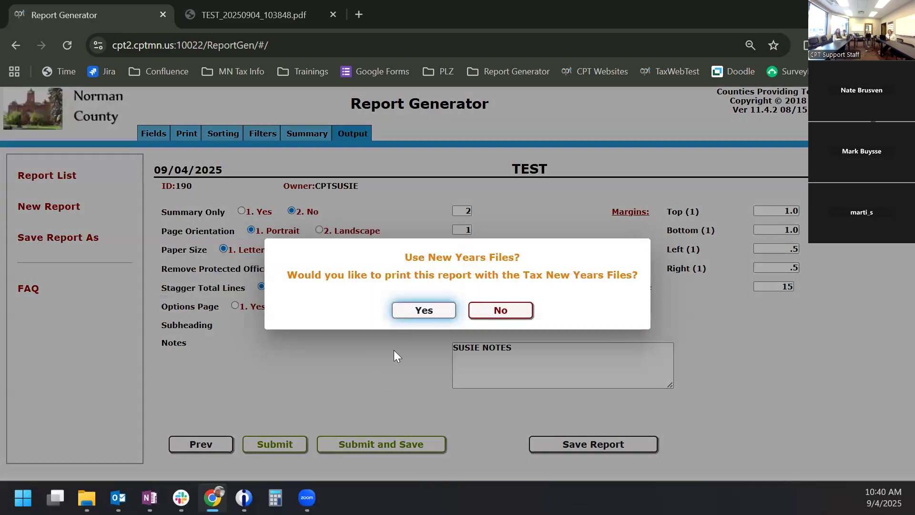
left_click(416, 310)
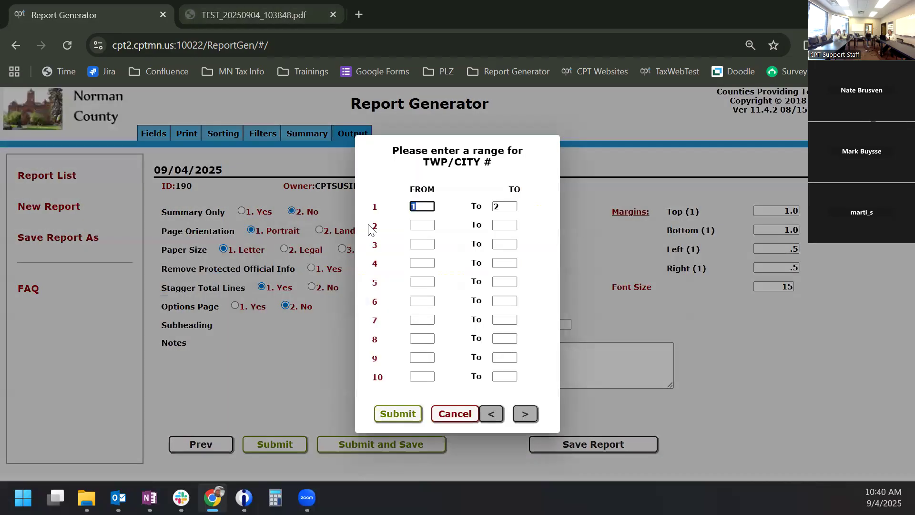
left_click(398, 414)
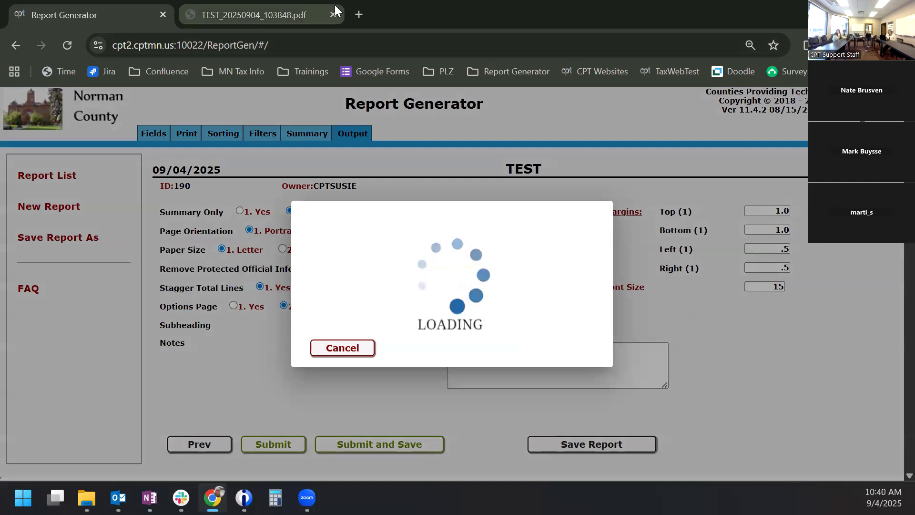
- Close the old PDF and open TEST_20250904_104024.pdf, checking the bold 'so' greeting on page 2
left_click(333, 15)
left_click(752, 88)
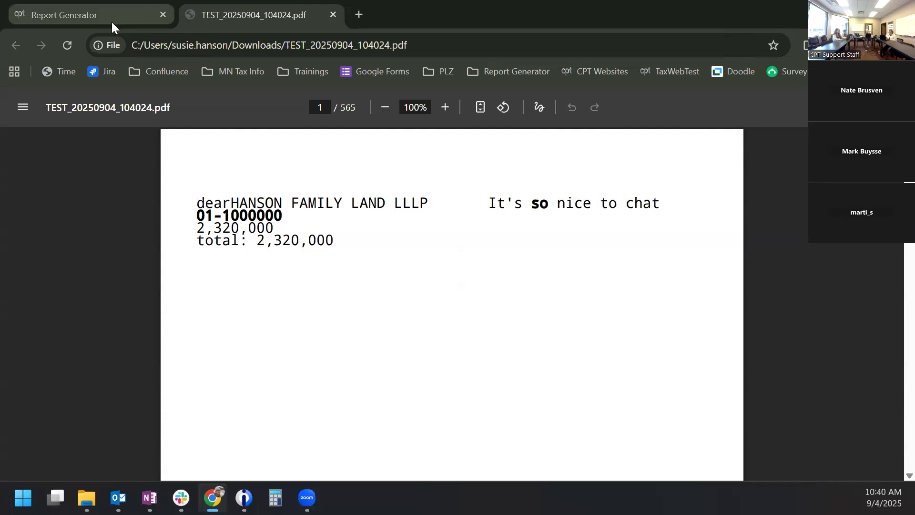
scroll(384, 313, "down", 15)
scroll(386, 311, "up", 6)
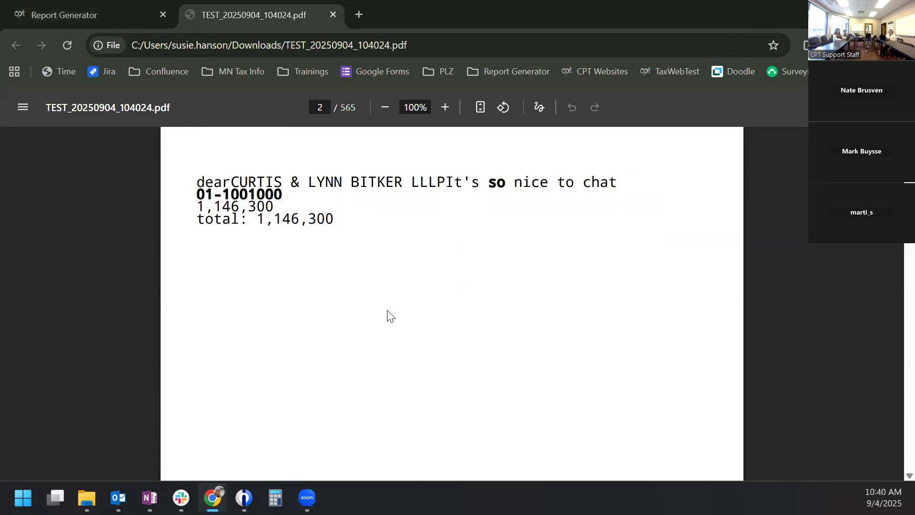
scroll(439, 331, "down", 10)
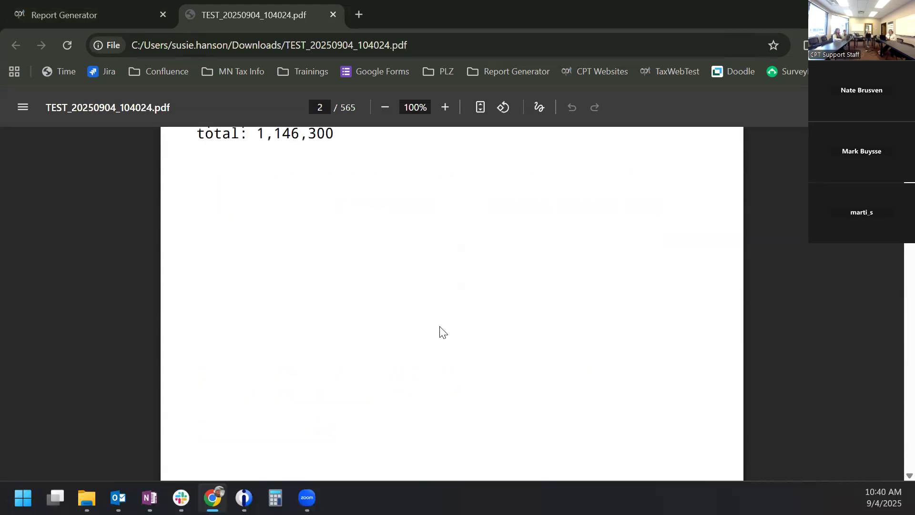
- Check the print layout's PARCEL # field, close the older PDF tab, and show output settings
left_click(106, 11)
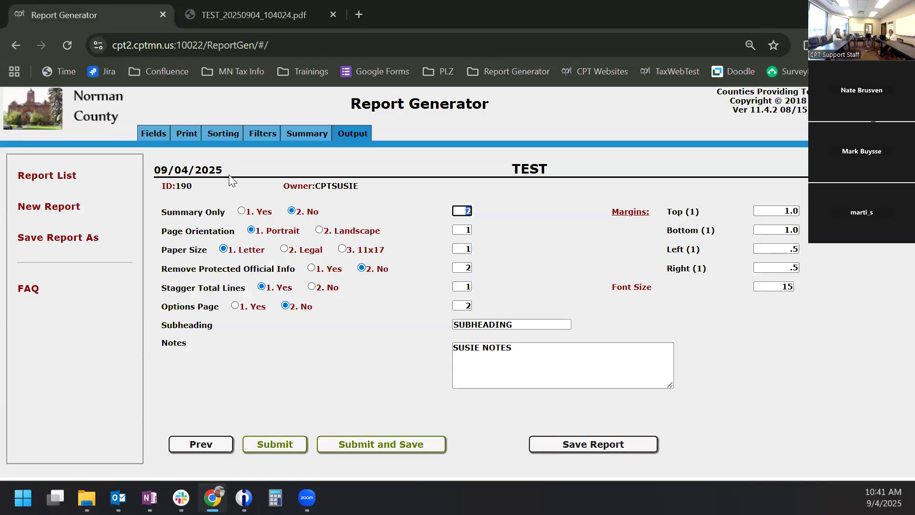
left_click(191, 138)
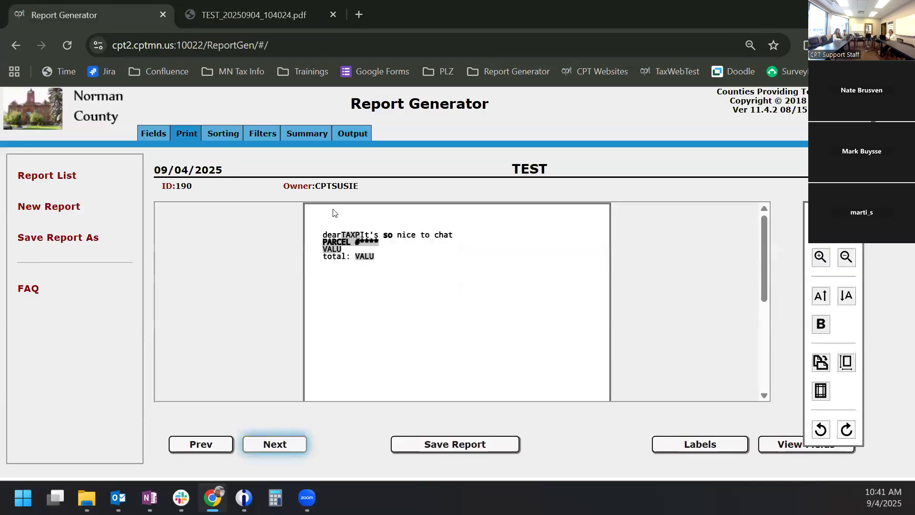
left_click(359, 239)
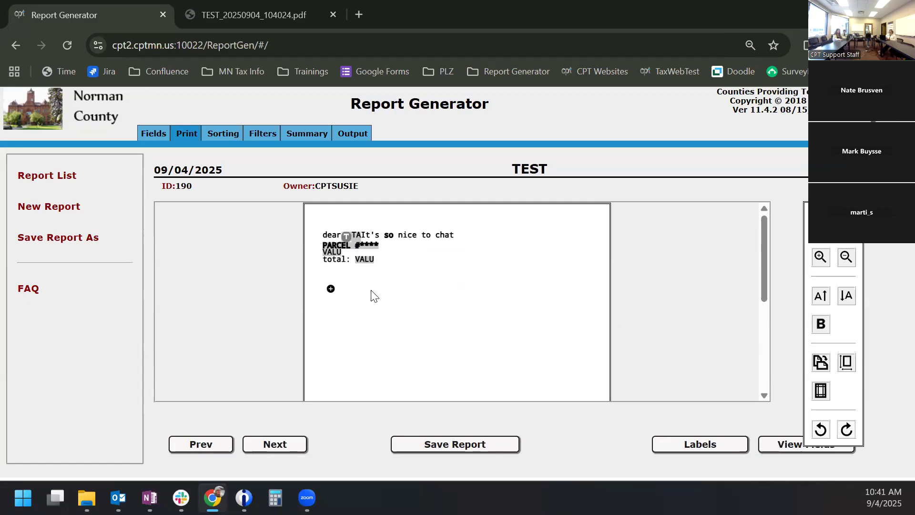
left_click(332, 13)
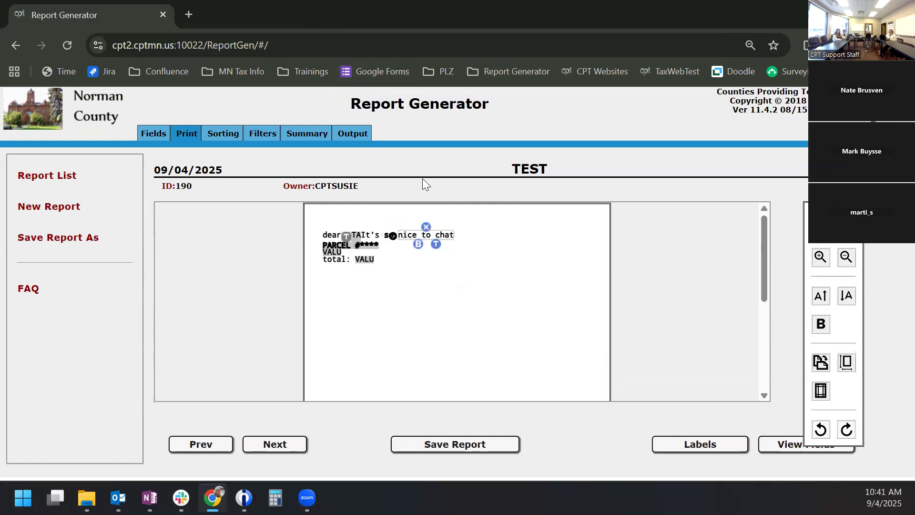
left_click(358, 136)
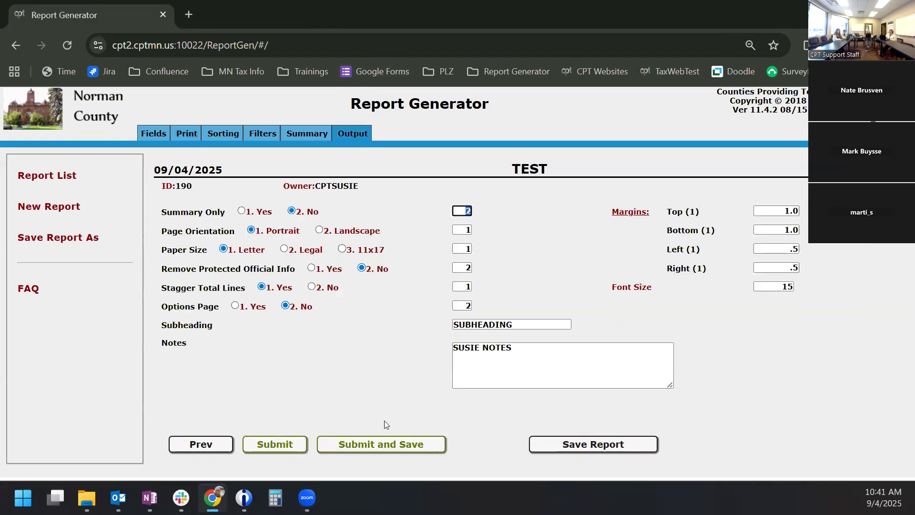
- Rerun the TEST report with New Years files for TWP/CITY 1–2 and open TEST_20250904_104133.pdf
left_click(281, 441)
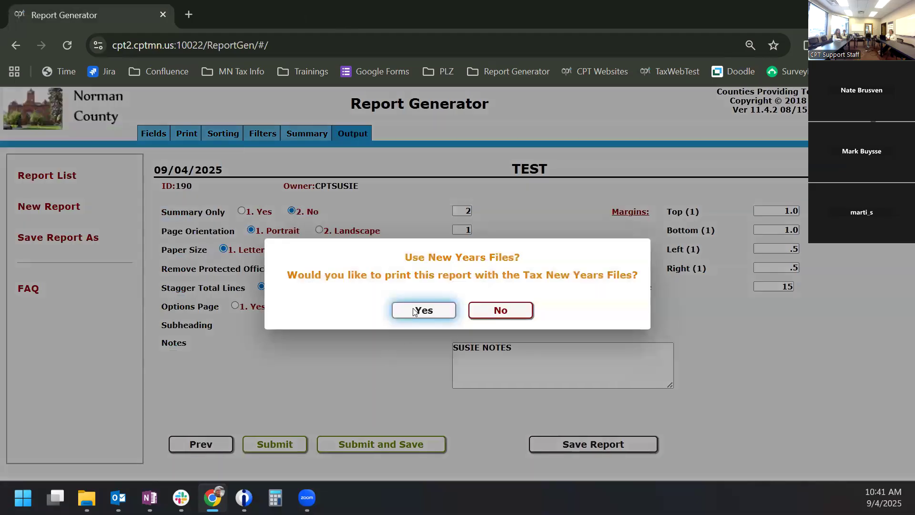
left_click(422, 310)
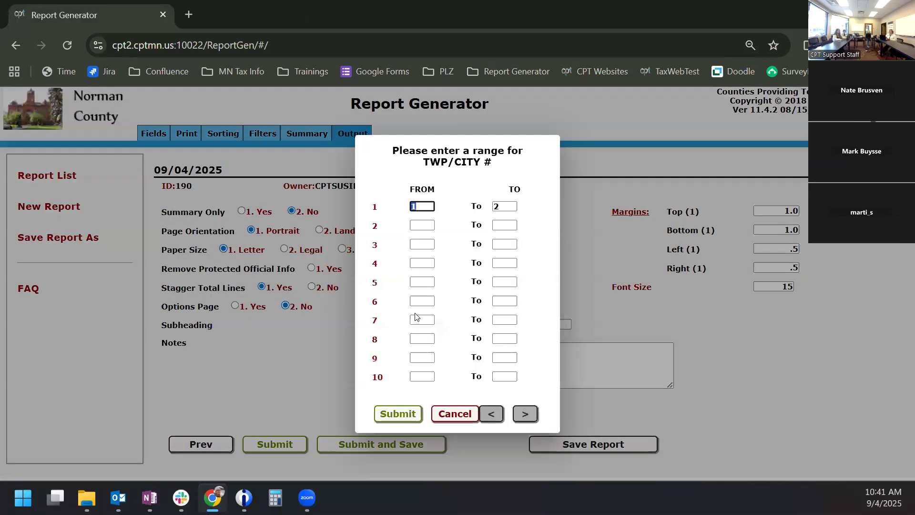
left_click(401, 412)
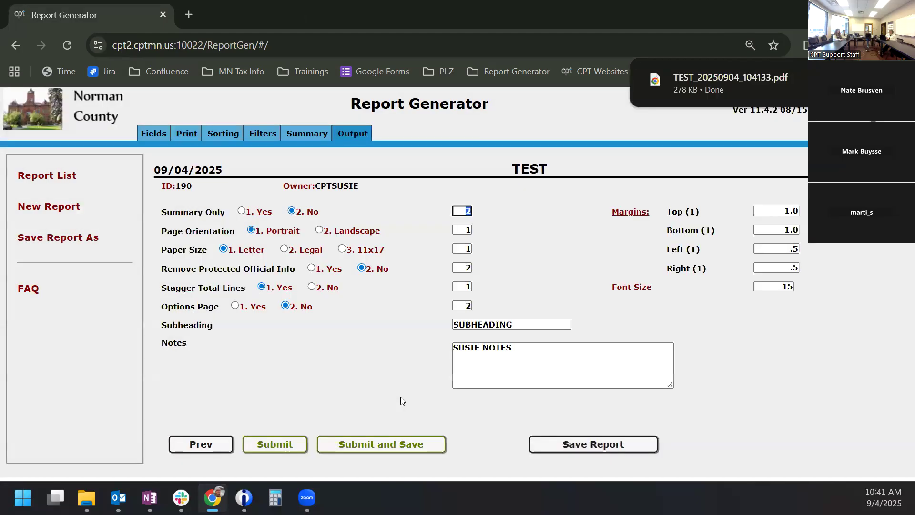
left_click(725, 82)
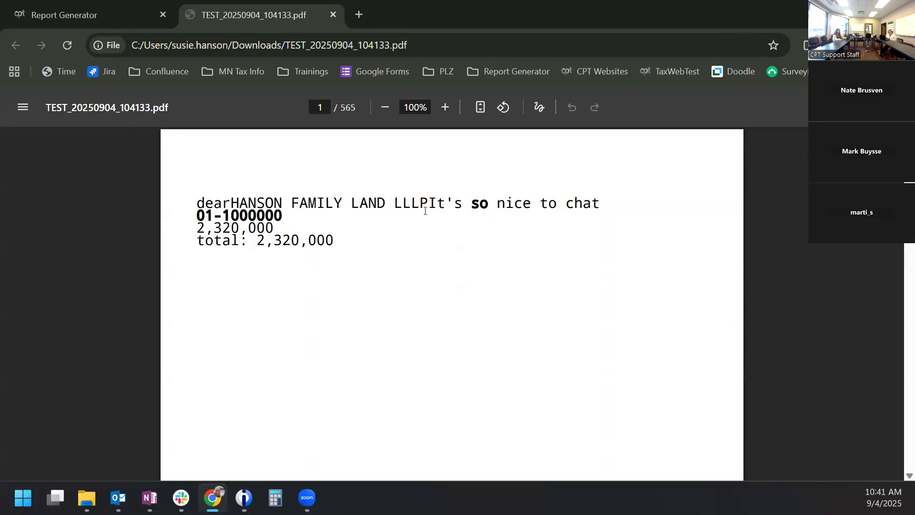
left_click(116, 6)
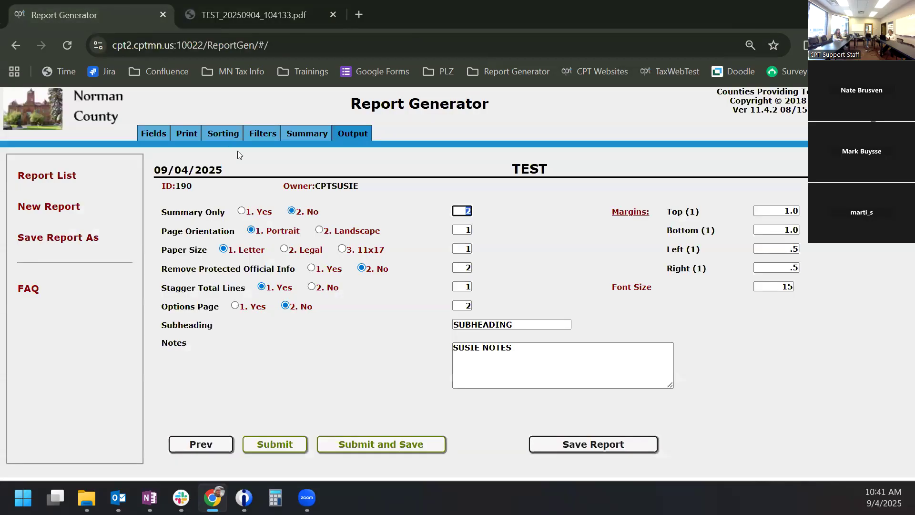
- Delete the PARCEL # row from the custom print layout
left_click(189, 130)
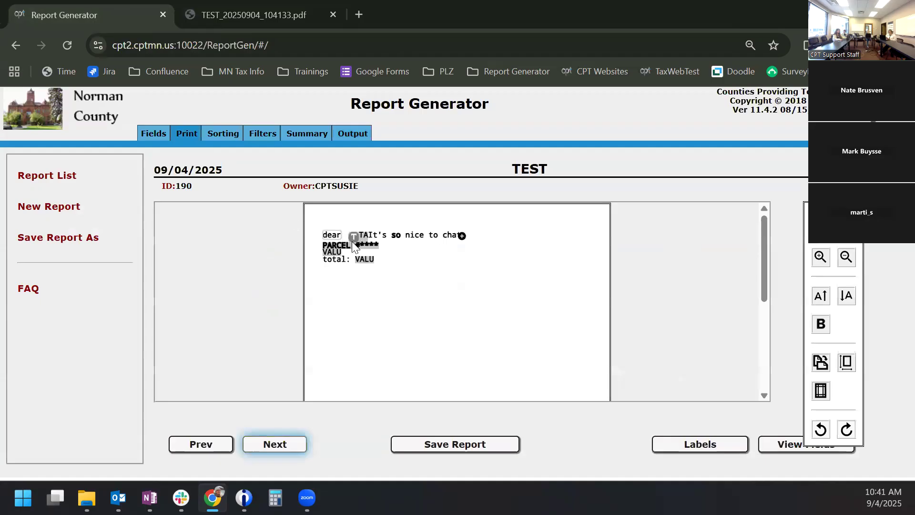
left_click(327, 249)
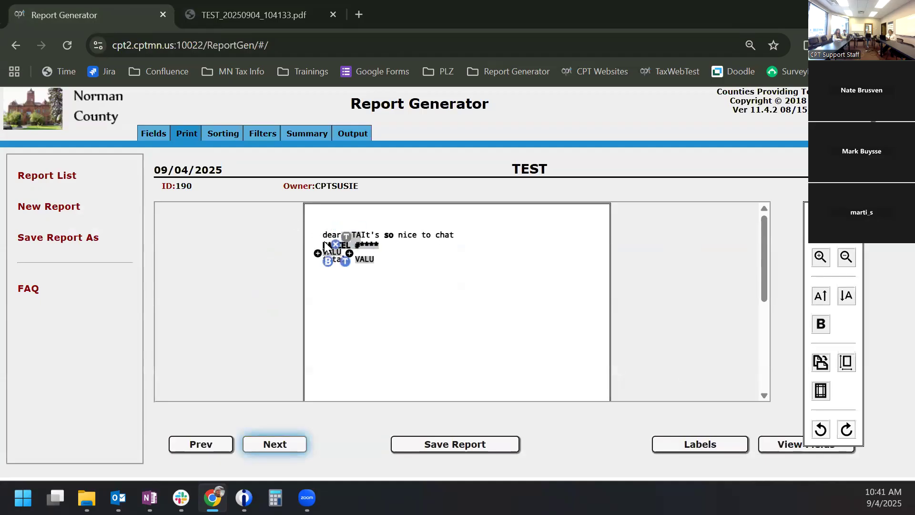
left_click(351, 244)
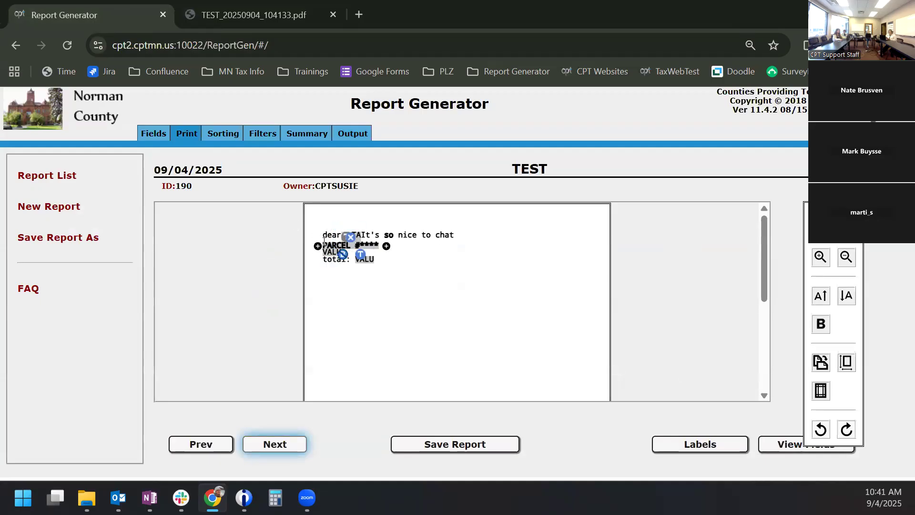
left_click(318, 246)
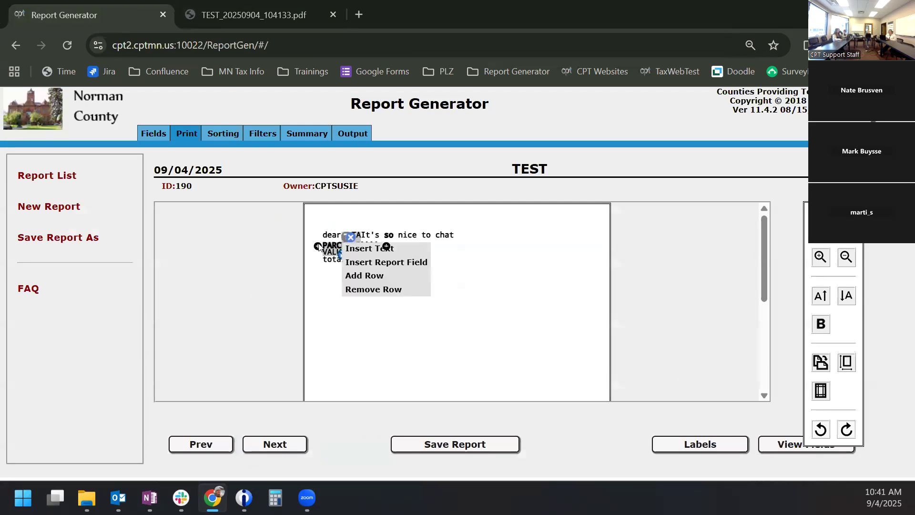
left_click(360, 289)
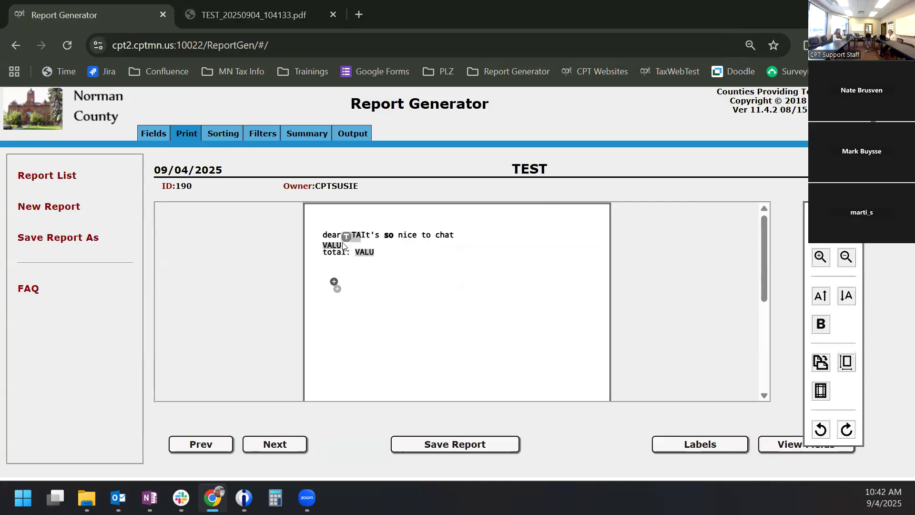
- Insert a new empty row below the 'dear' line and add a text element to it
left_click(323, 235)
left_click(318, 236)
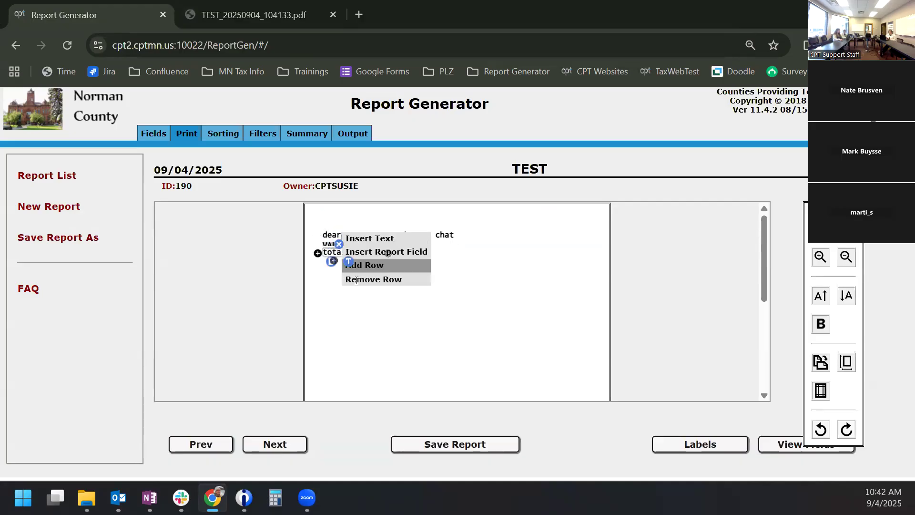
left_click(364, 265)
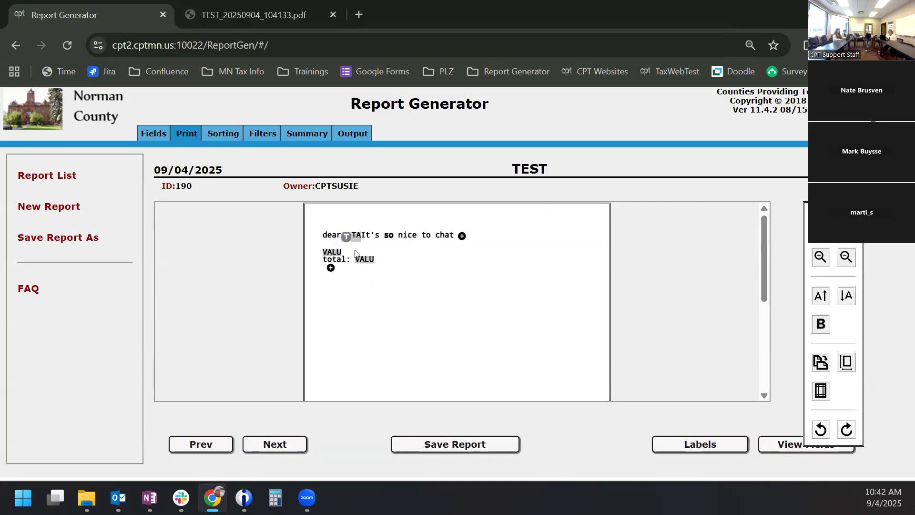
mouse_move(368, 245)
left_click(331, 245)
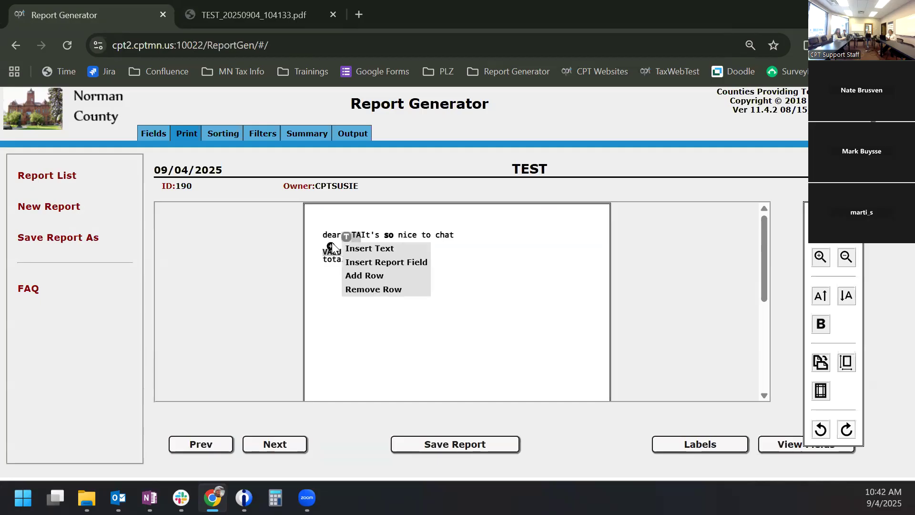
left_click(348, 248)
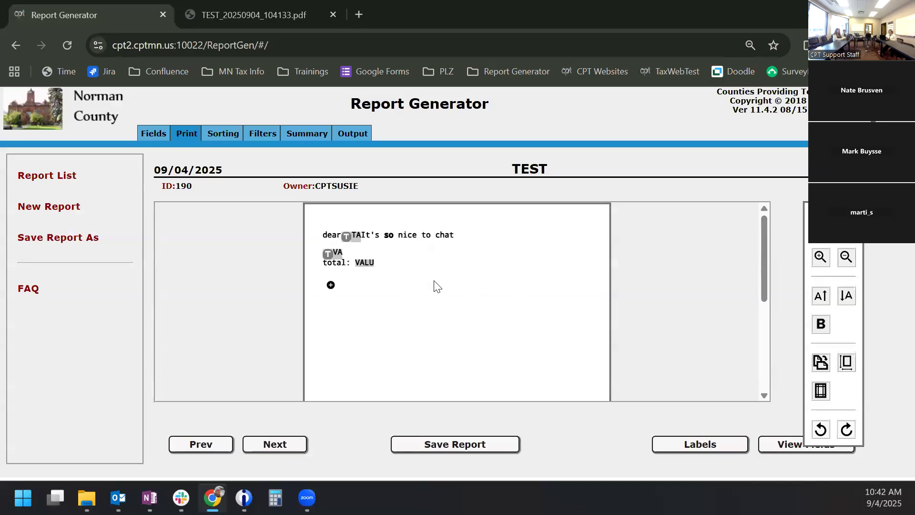
- Remove the 'nice to chat', bold 'so' and 'It's' texts from the greeting line
left_click(820, 258)
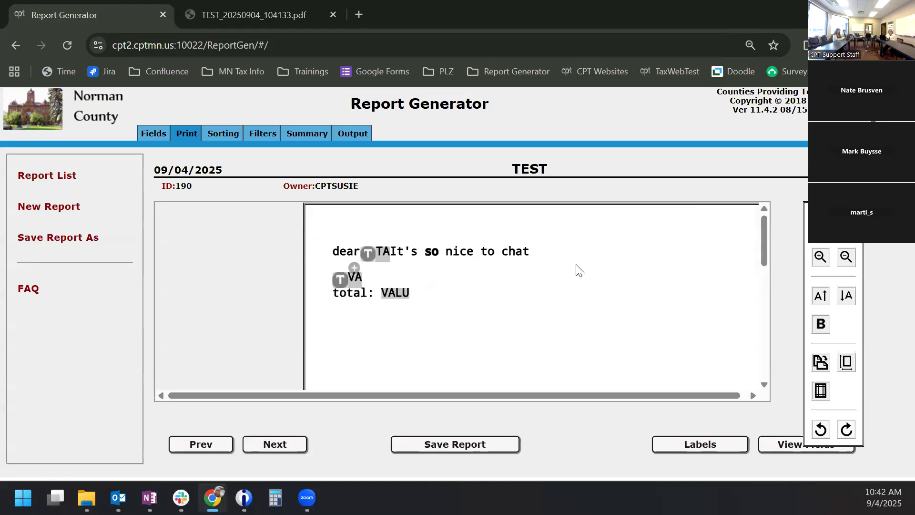
left_click(523, 251)
left_click(487, 239)
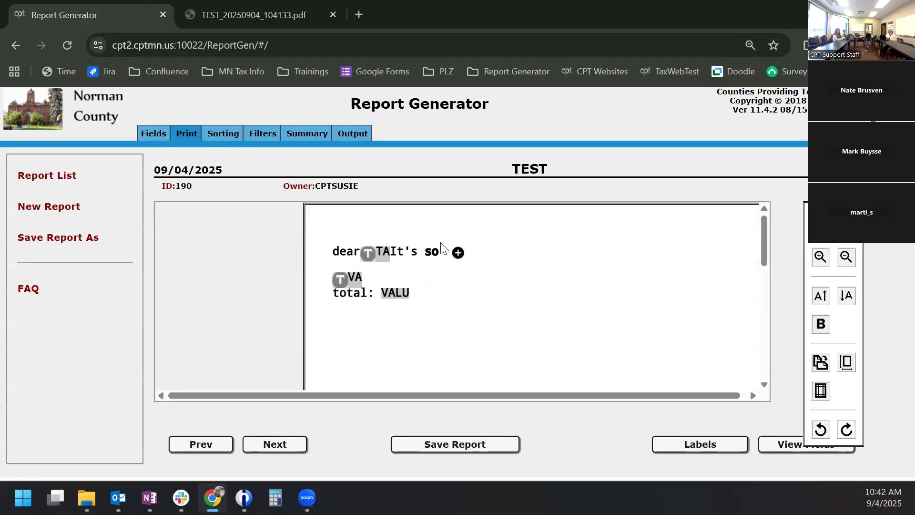
left_click(426, 247)
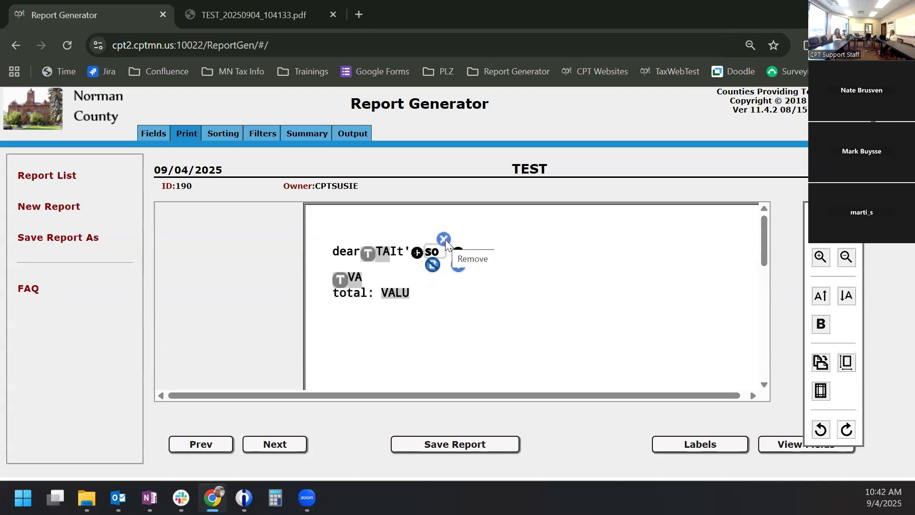
left_click(445, 240)
left_click(410, 251)
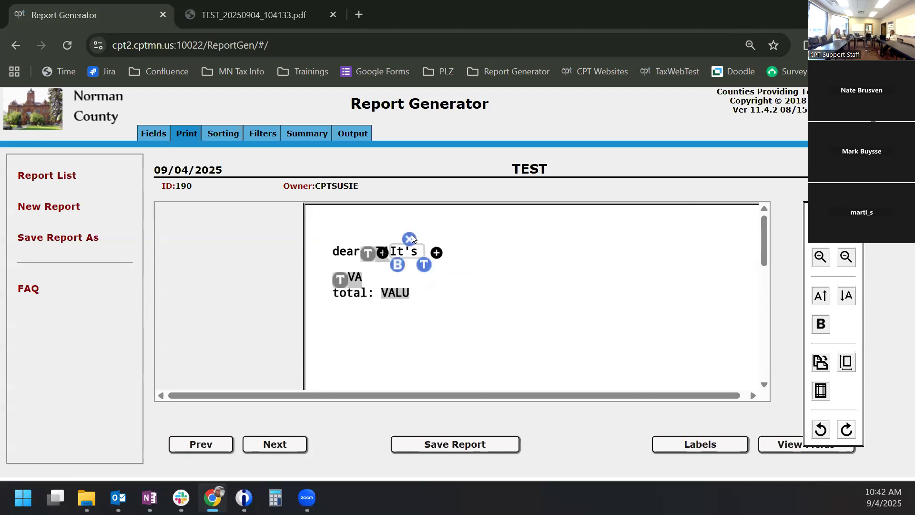
left_click(410, 239)
- Insert the PARCEL # report field into the layout row
left_click(382, 251)
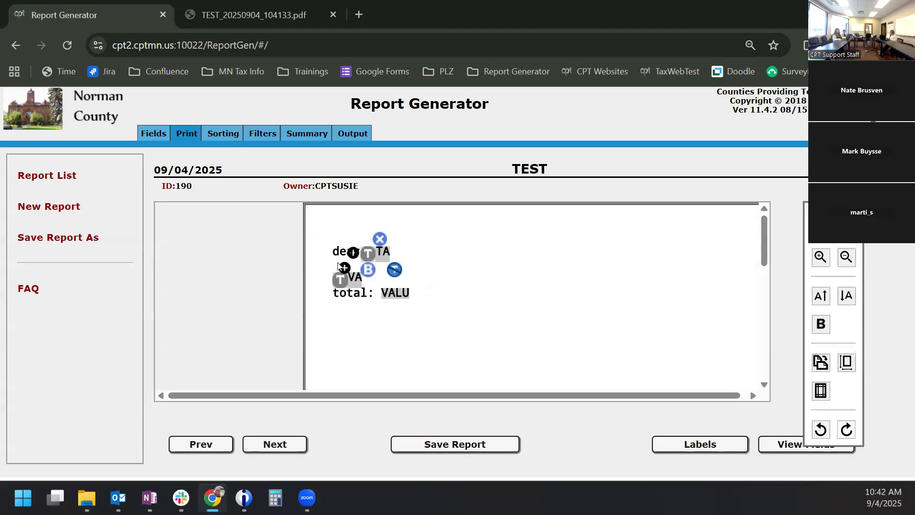
left_click(341, 267)
left_click(385, 291)
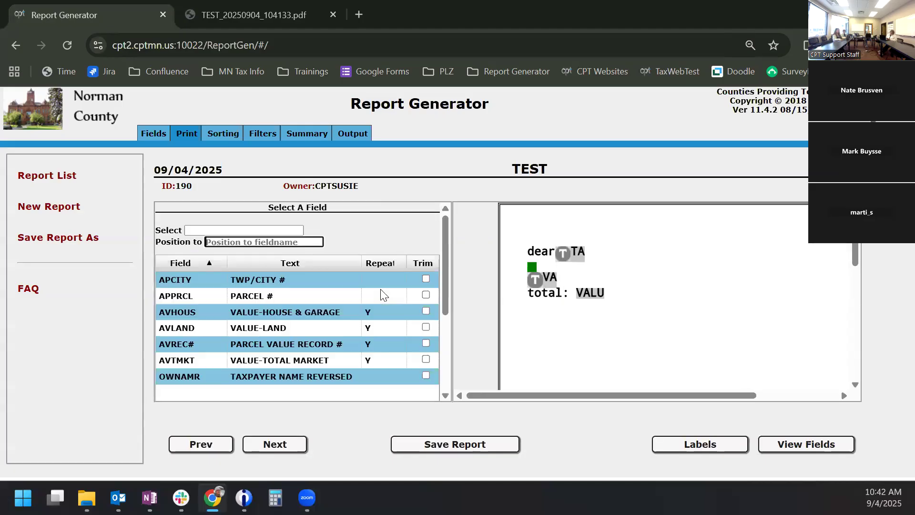
left_click(290, 295)
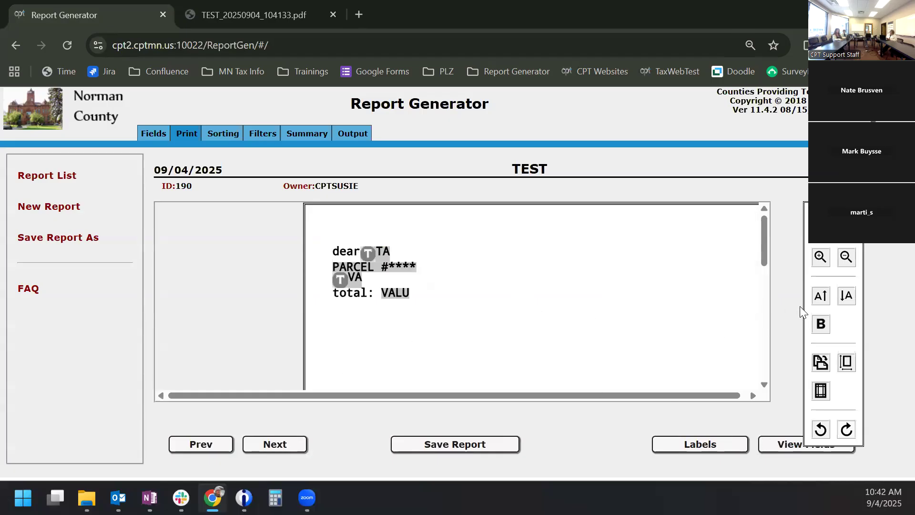
- Shrink the layout text five sizes then enlarge it one, and check the fields list
left_click(845, 297)
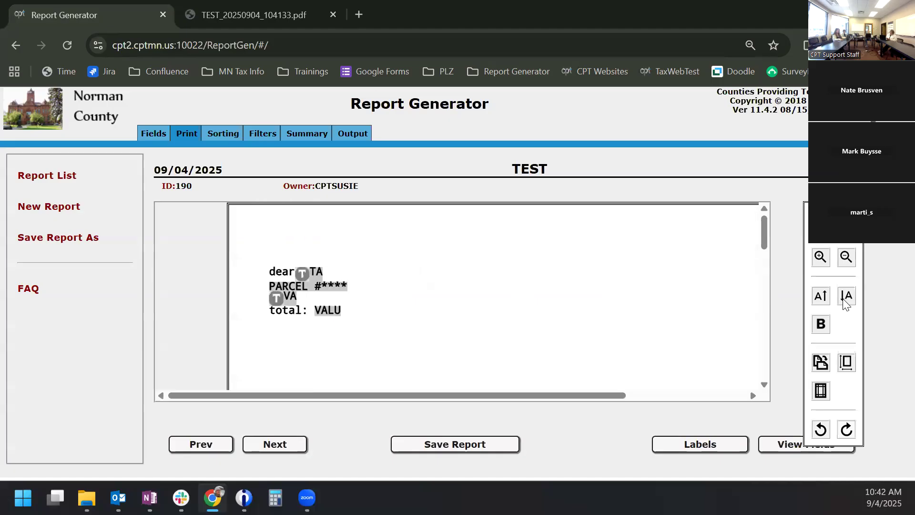
left_click(849, 301)
left_click(849, 302)
left_click(849, 303)
left_click(848, 303)
left_click(848, 302)
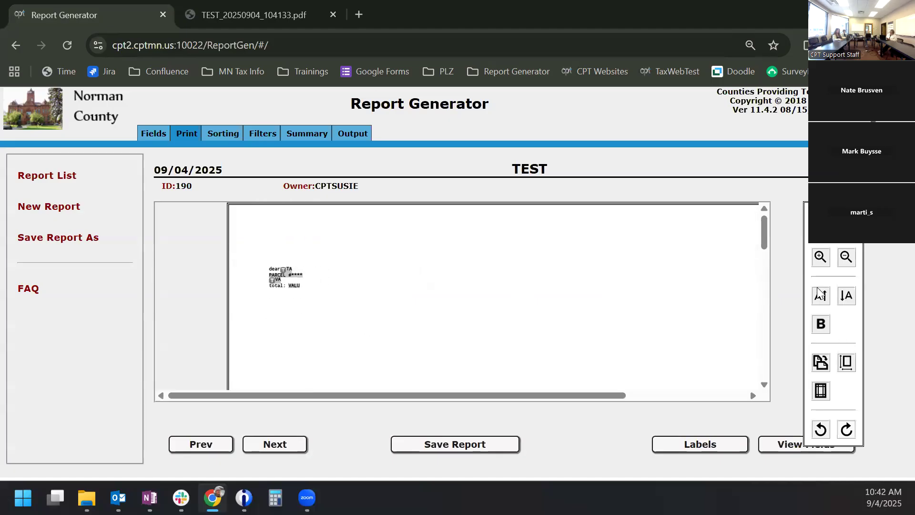
left_click(820, 295)
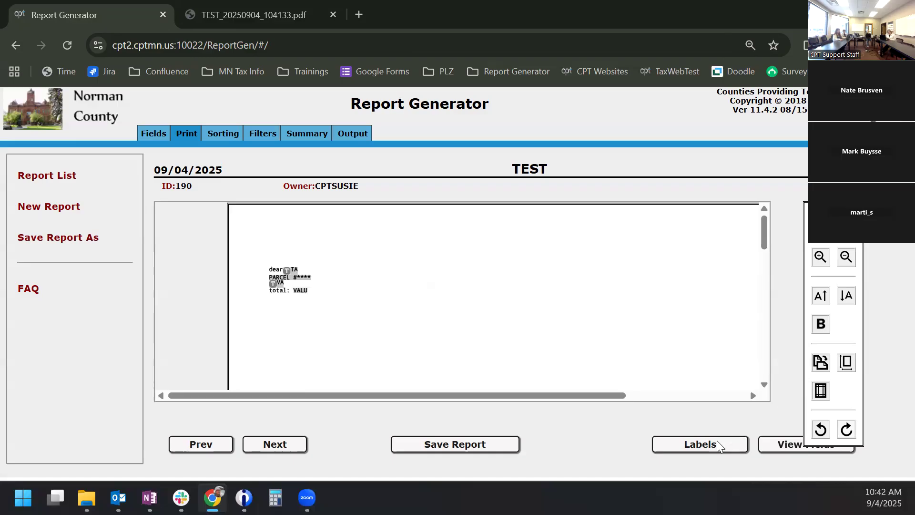
left_click(786, 446)
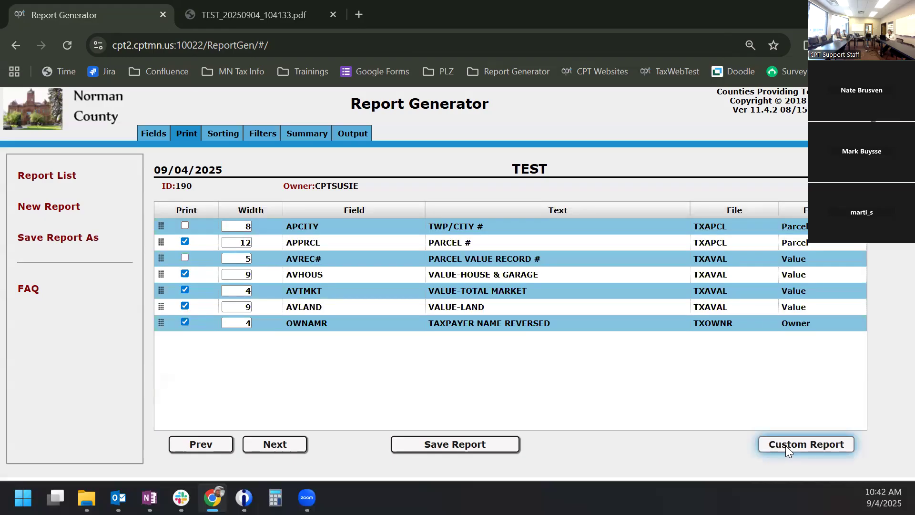
left_click(786, 445)
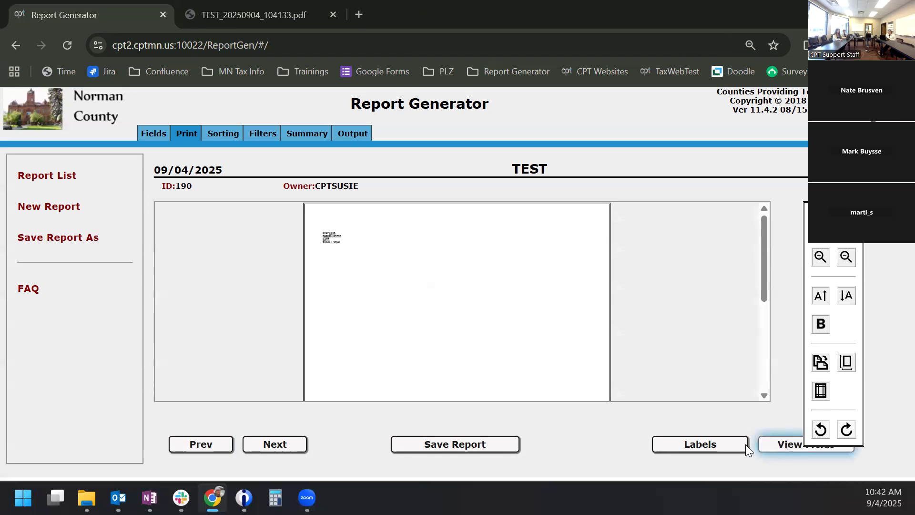
- Set the label preset to Avery 5160 (3x10), three across by ten down, and apply it
left_click(696, 444)
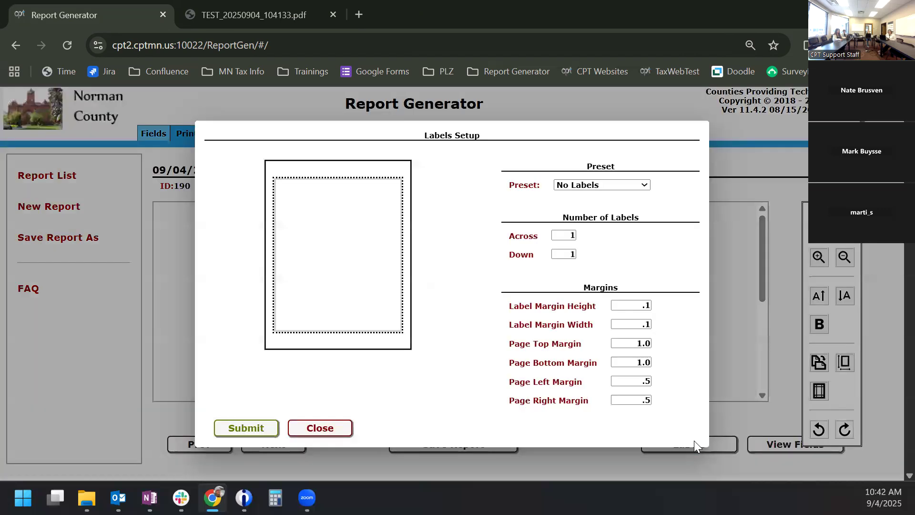
left_click(569, 188)
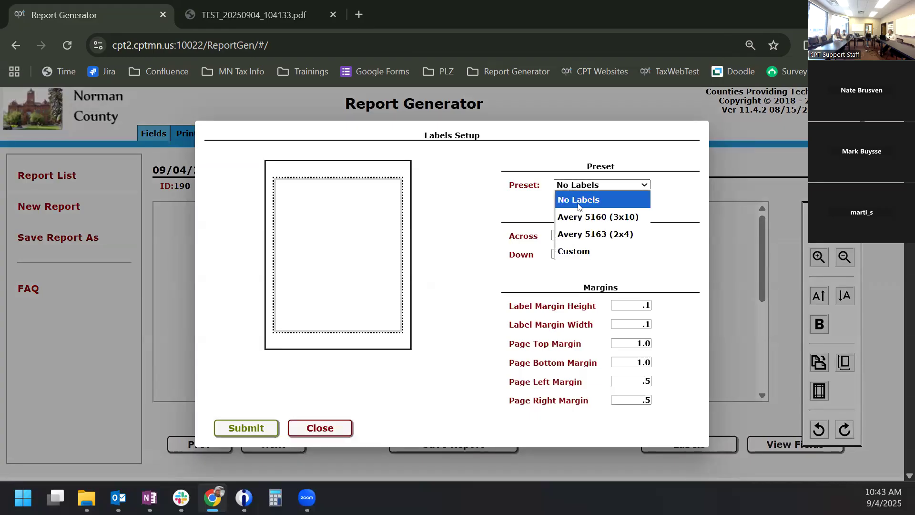
left_click(585, 220)
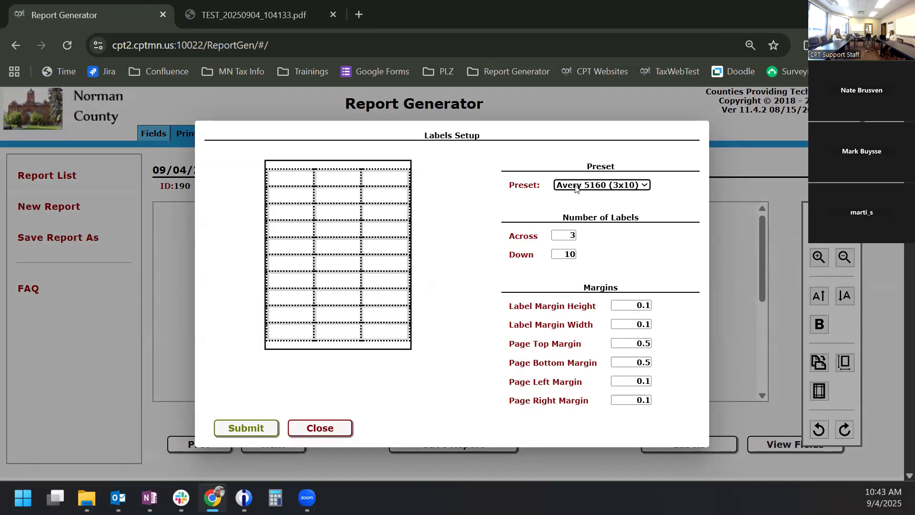
left_click(577, 189)
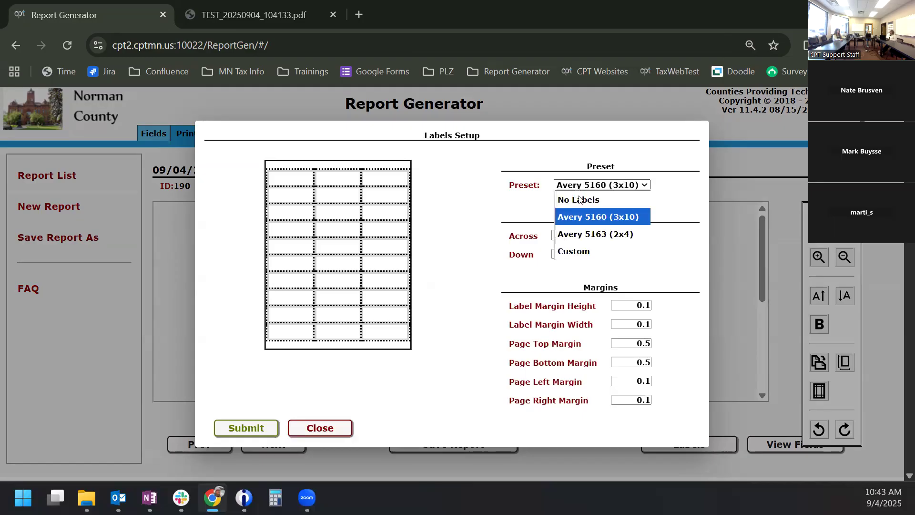
left_click(590, 237)
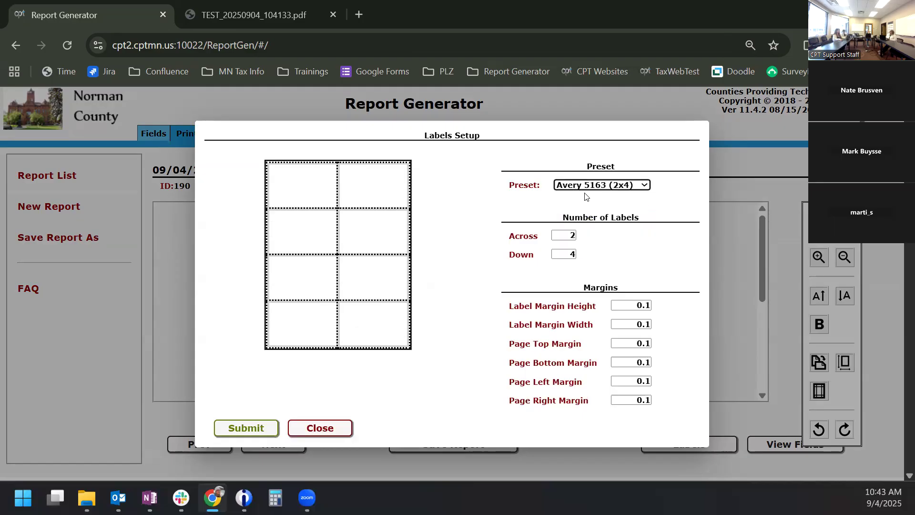
left_click(586, 189)
left_click(596, 222)
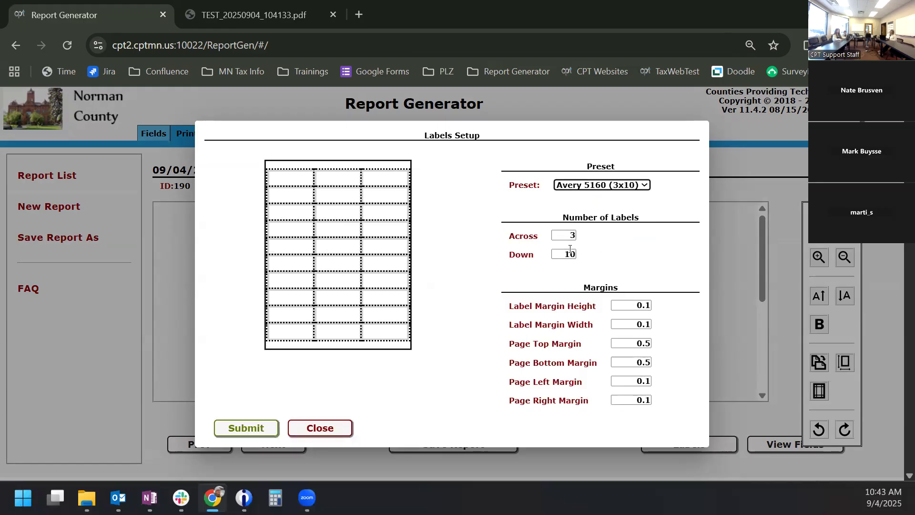
left_click(590, 190)
left_click(592, 196)
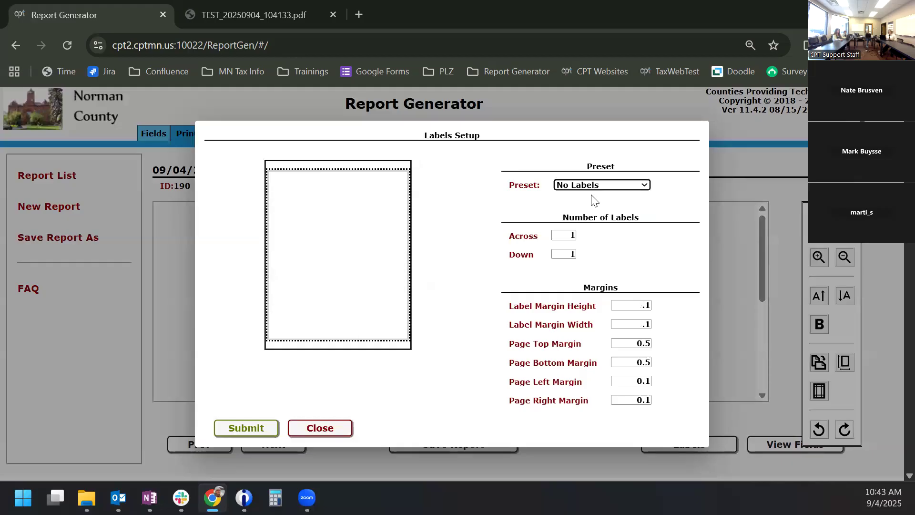
double_click(574, 236)
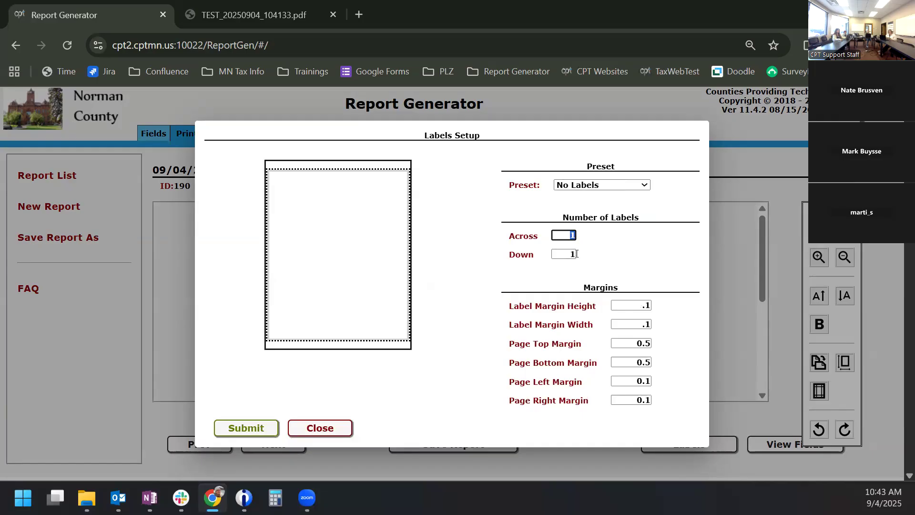
left_click(580, 187)
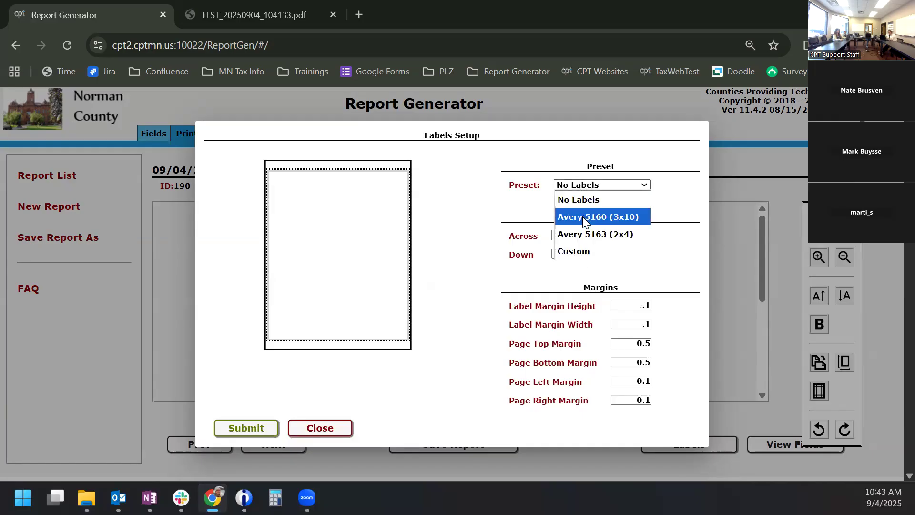
left_click(582, 217)
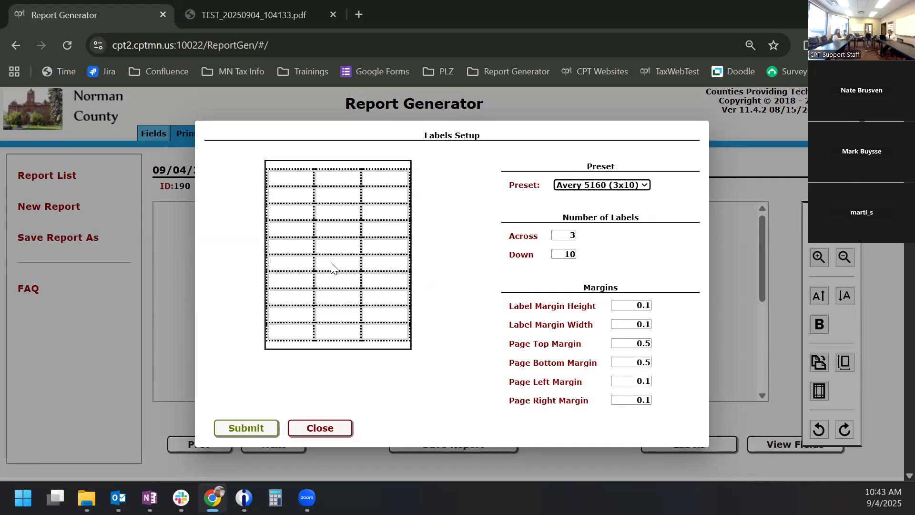
left_click(252, 429)
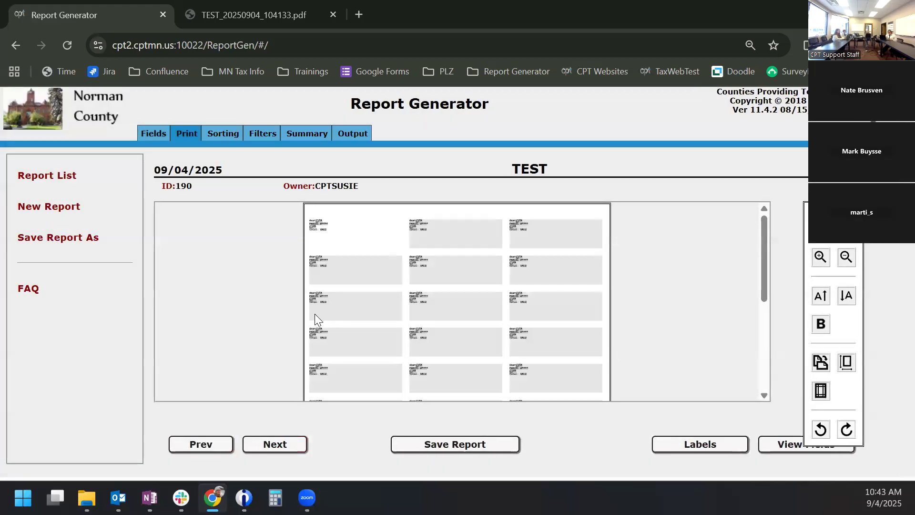
- Enlarge the VALU label text two sizes and close the TEST_20250904_104133.pdf tab
left_click(323, 228)
left_click(818, 299)
left_click(818, 298)
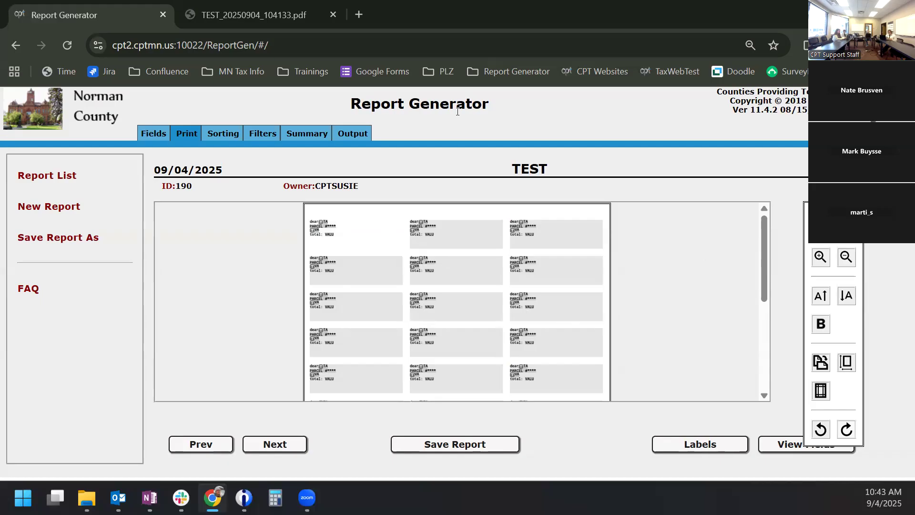
left_click(334, 14)
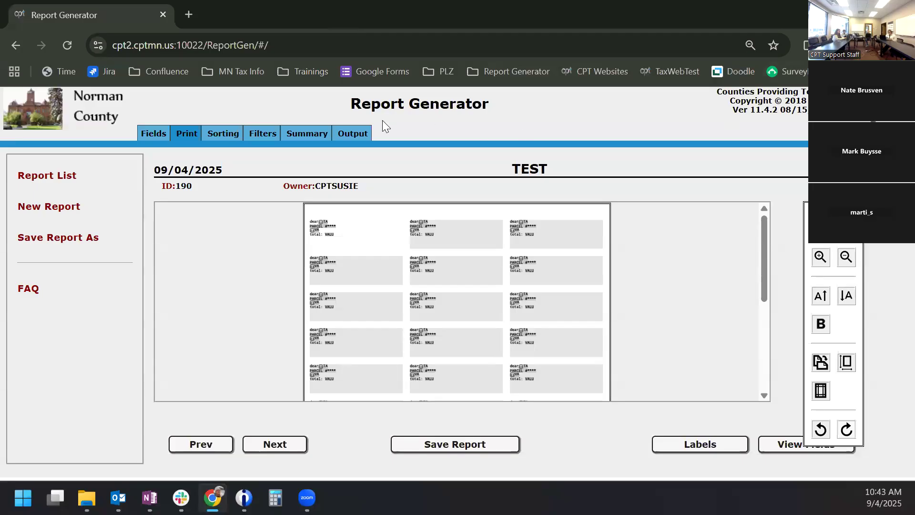
- Run the TEST report on the New Years files, accept the TWP/CITY range, and open TEST_20250904_104403.pdf
left_click(341, 133)
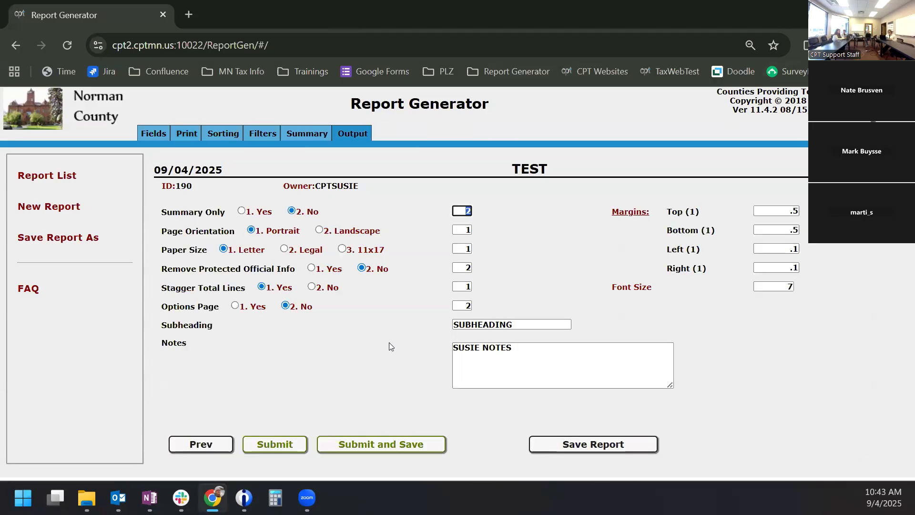
left_click(374, 444)
left_click(433, 313)
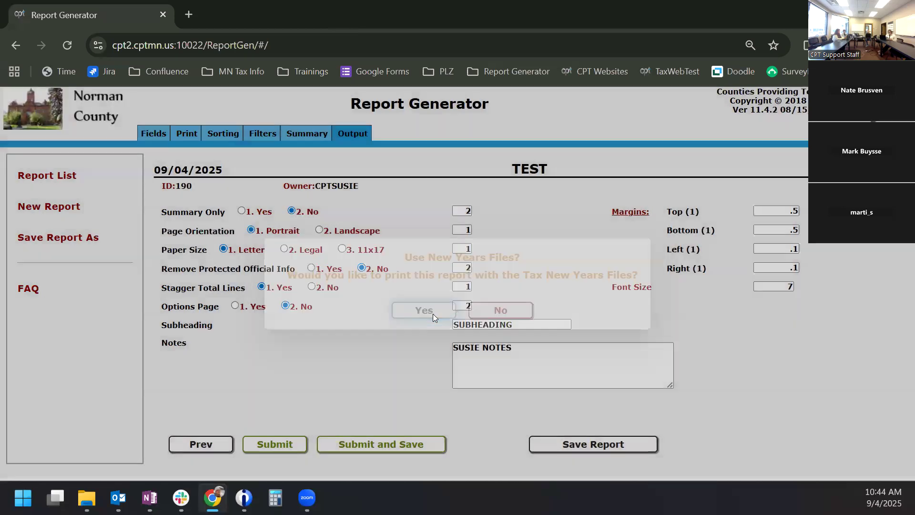
left_click(401, 415)
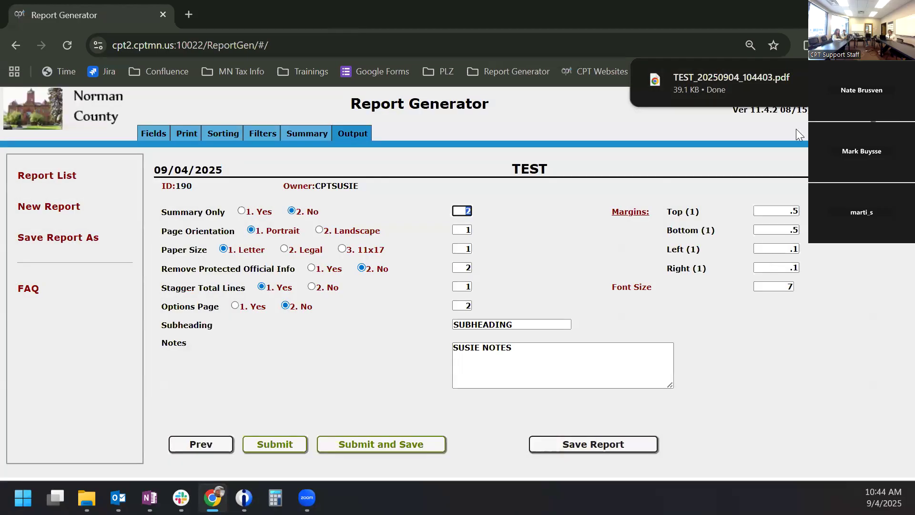
left_click(743, 77)
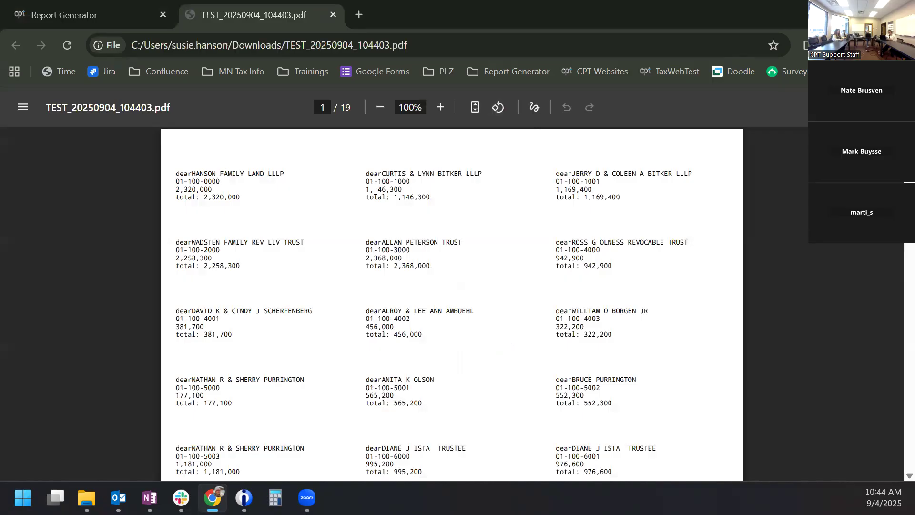
- Page through the 19-page label PDF to page 3, then return to the Report Generator
scroll(452, 296, "down", 1)
scroll(453, 297, "down", 12)
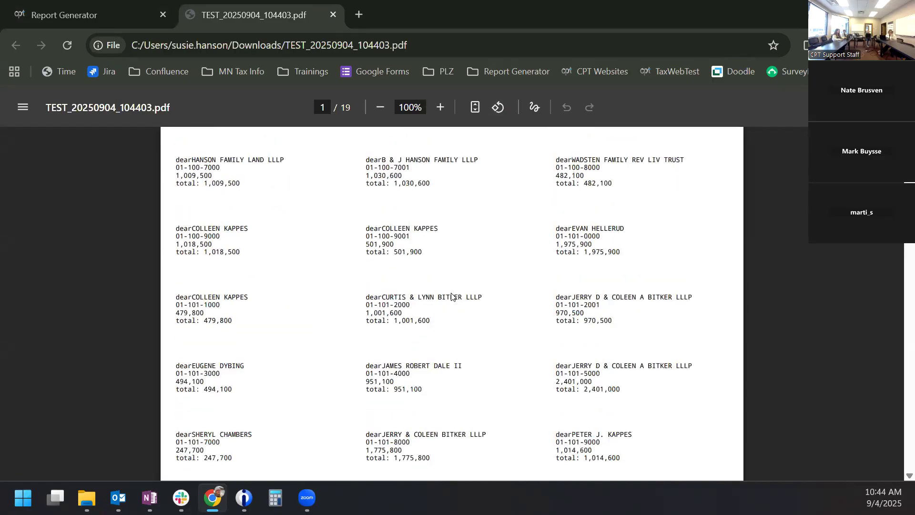
scroll(451, 293, "down", 19)
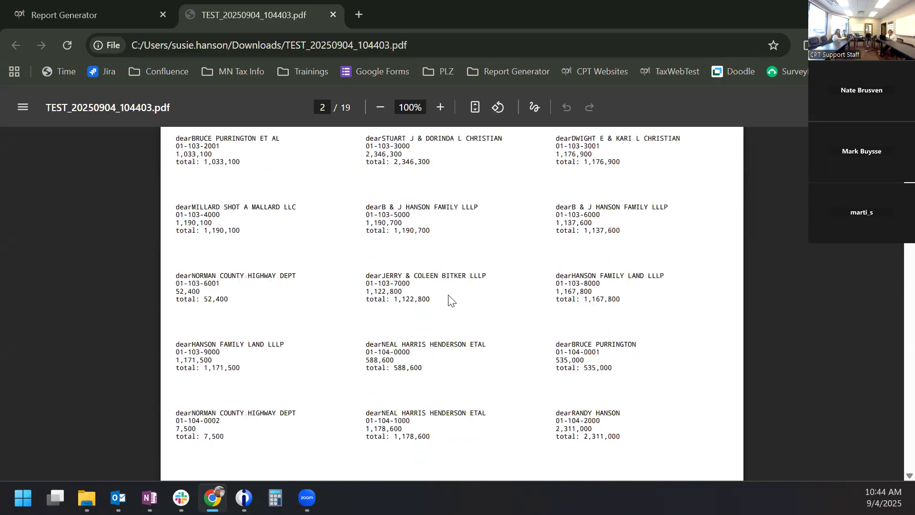
scroll(451, 296, "down", 4)
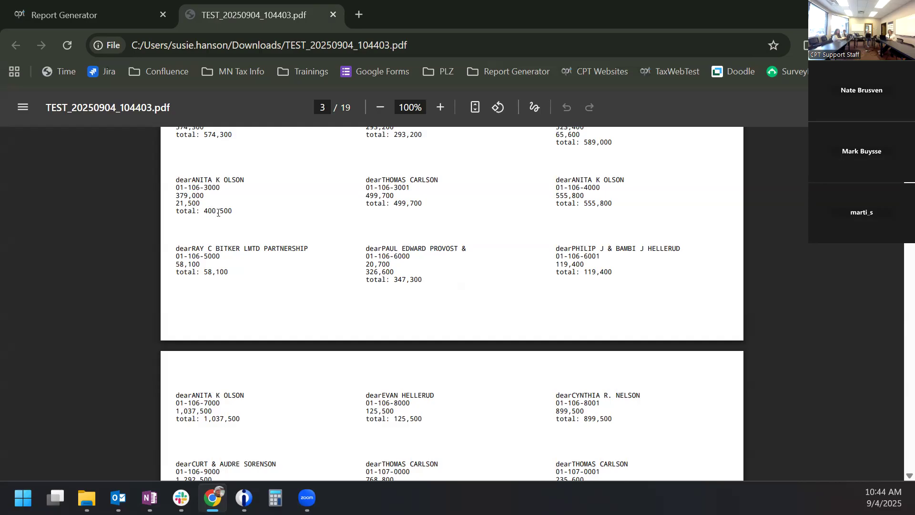
left_click(84, 8)
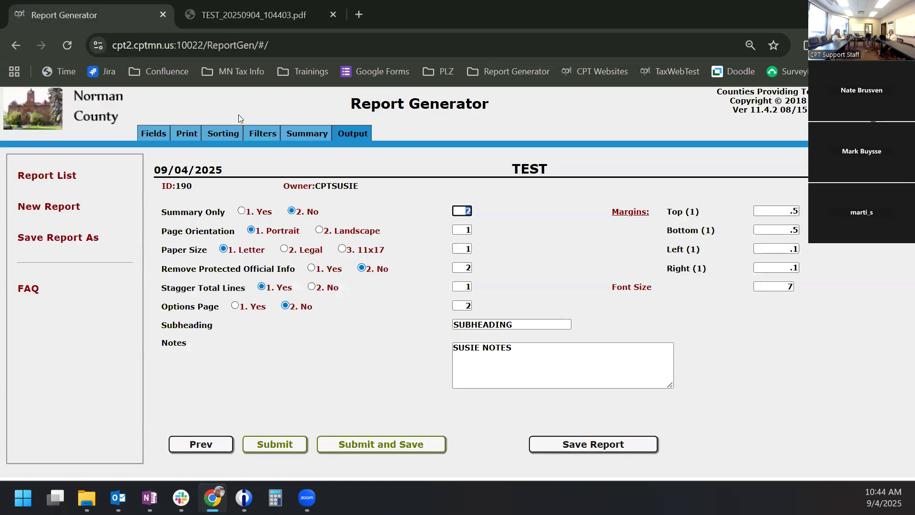
- Drop the ascending sort on AVHOUS and sort AVTMKT ascending instead
left_click(186, 134)
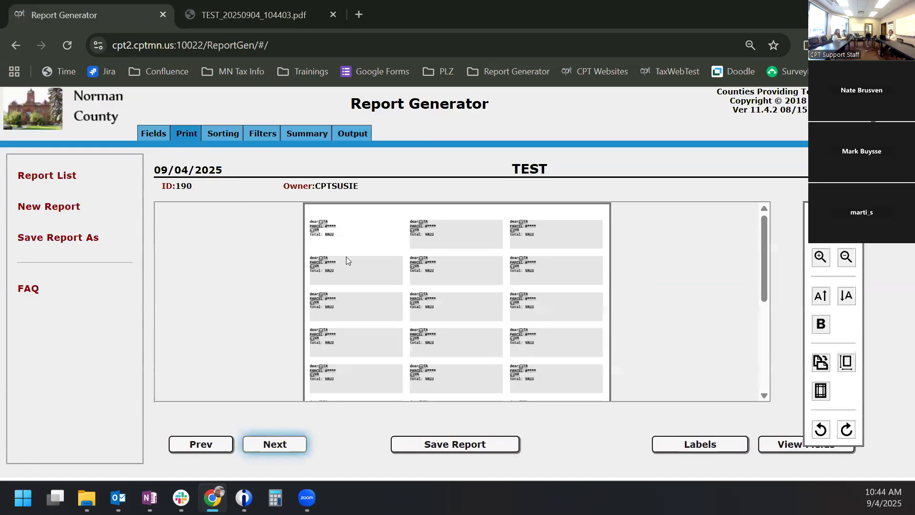
left_click(346, 238)
left_click(219, 134)
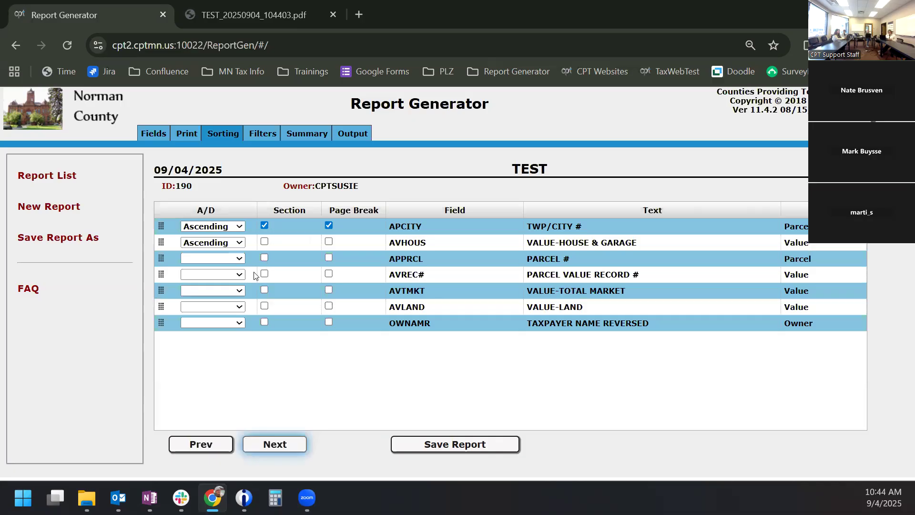
left_click(229, 292)
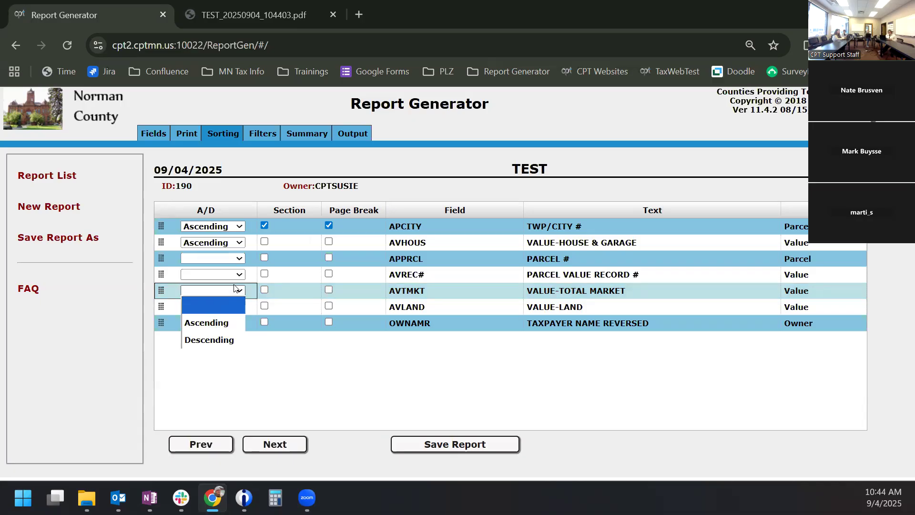
left_click(216, 243)
left_click(214, 258)
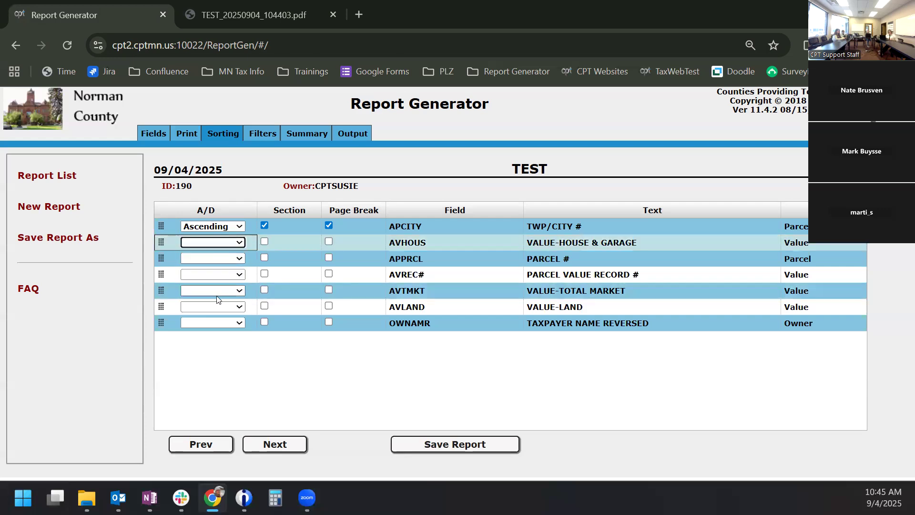
left_click(213, 292)
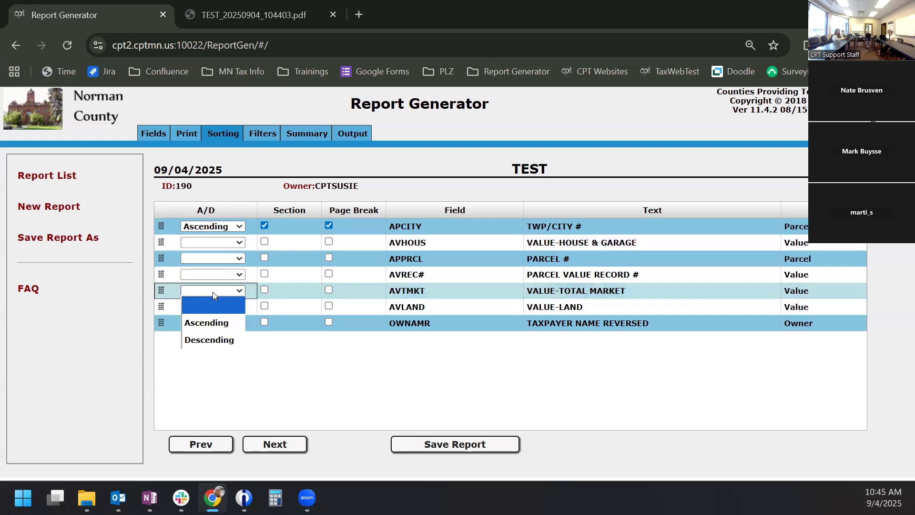
left_click(215, 328)
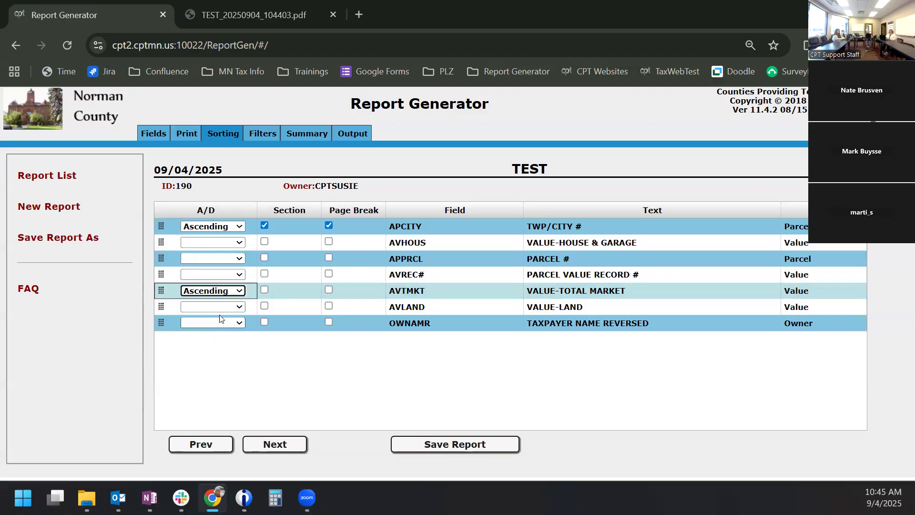
- Stop sorting by APCITY, remove its section and page breaks, and sort APPRCL descending
left_click(218, 226)
left_click(217, 239)
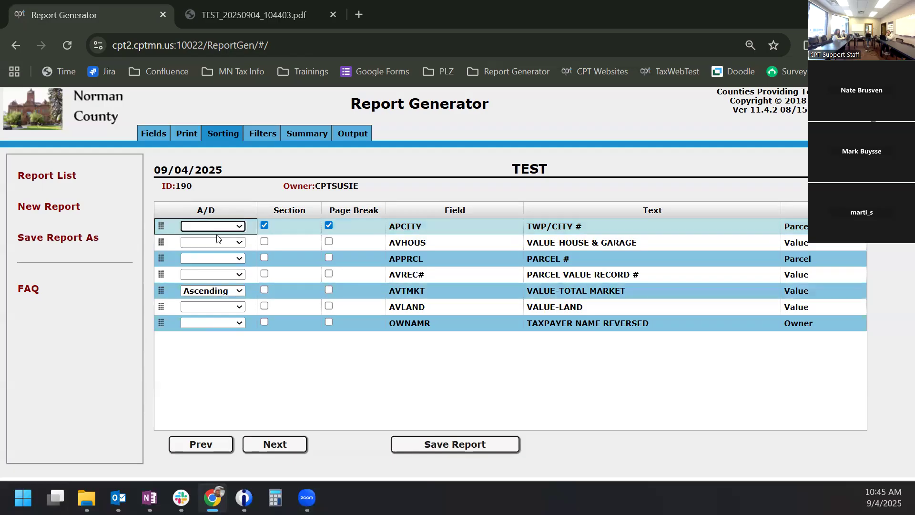
left_click(264, 225)
left_click(329, 225)
left_click(229, 272)
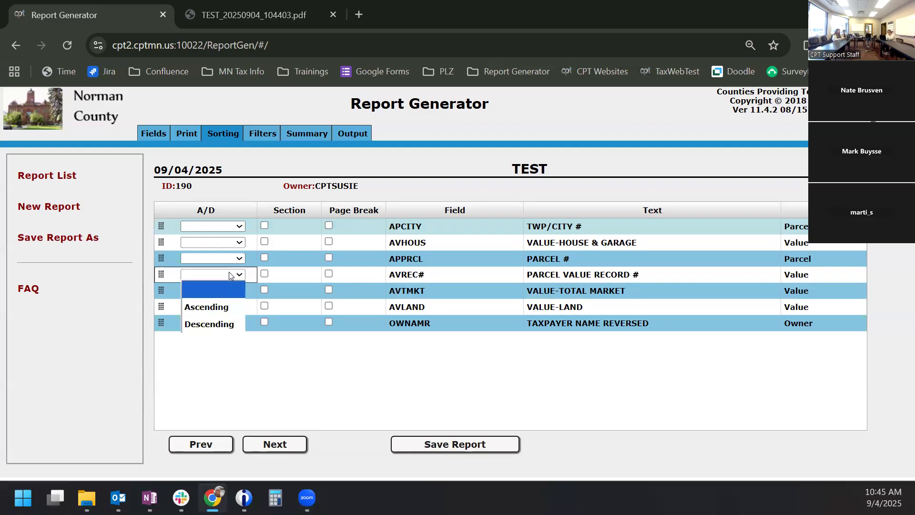
left_click(230, 262)
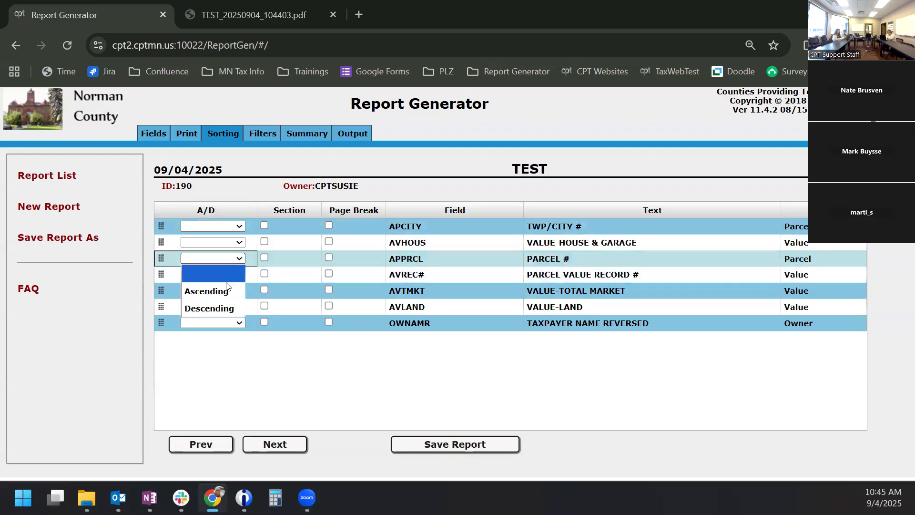
left_click(222, 308)
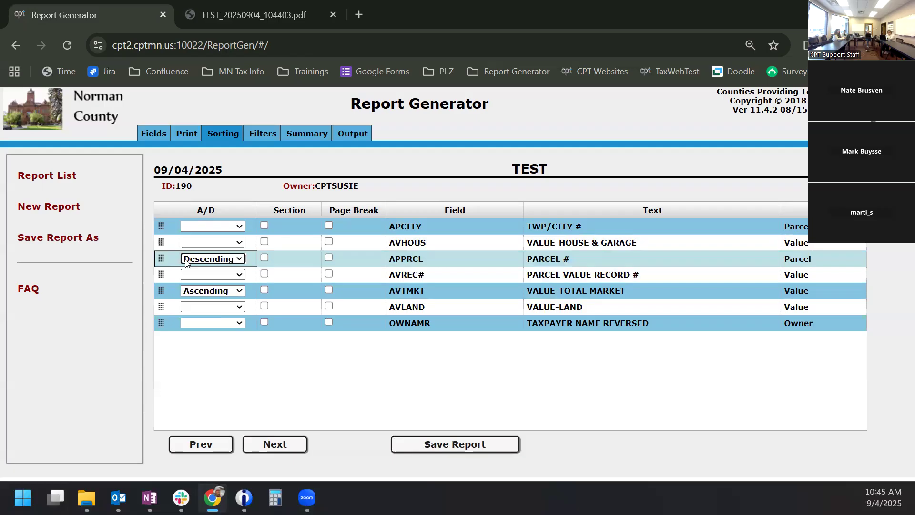
- Reorder the sort so APPRCL comes first and AVTMKT second, then view the earlier PDF
left_click_drag(161, 257, 162, 225)
left_click(164, 298)
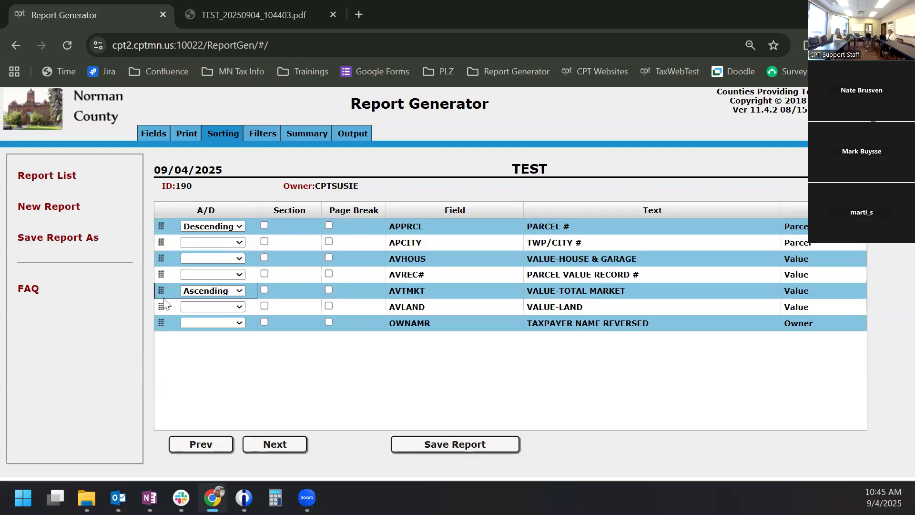
left_click_drag(161, 290, 167, 240)
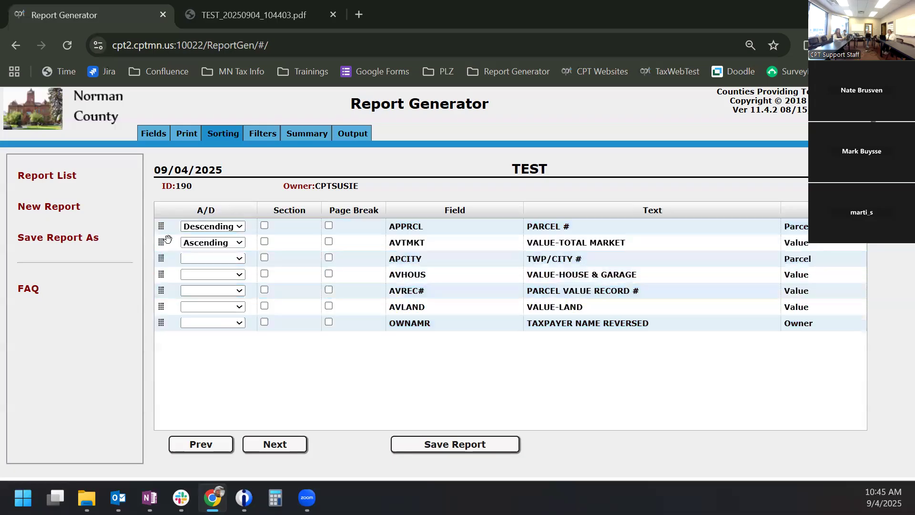
left_click(278, 16)
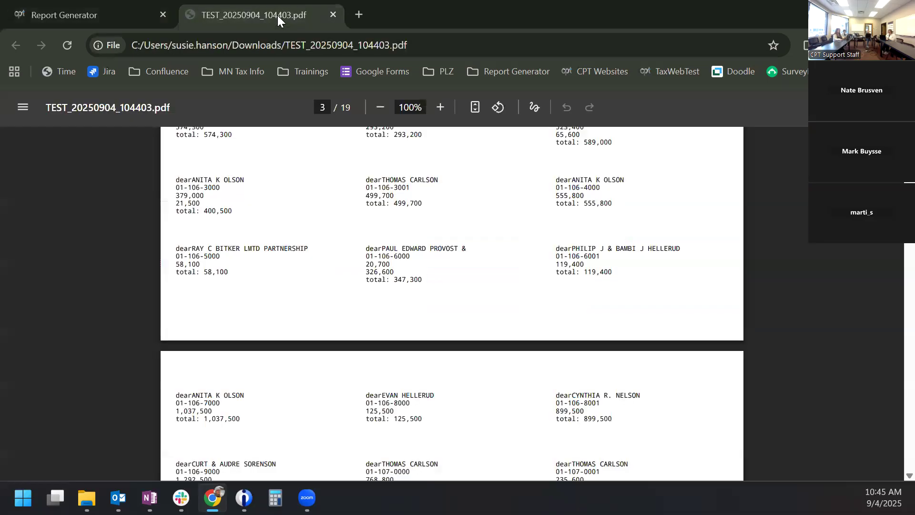
- Go back from the old PDF to the TEST report's sorting page
left_click(102, 5)
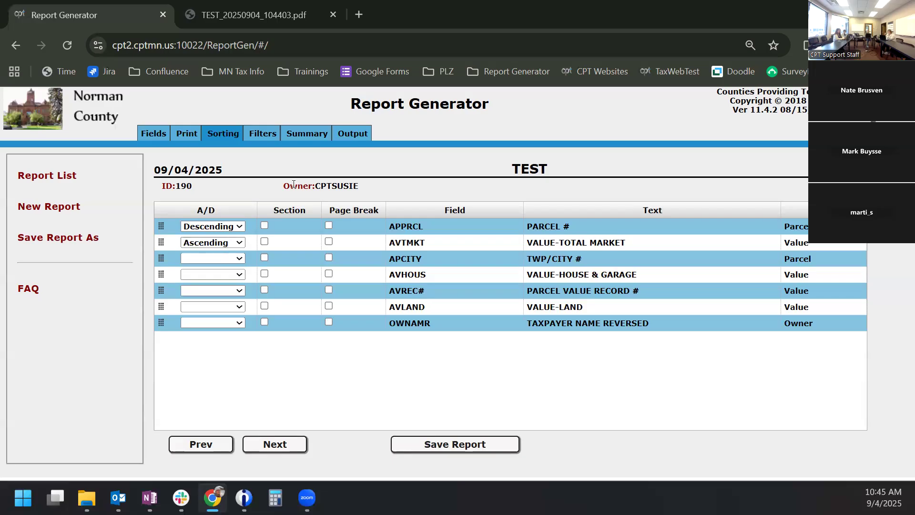
- Rerun the TEST report with Tax New Years Files and open the new TEST_20250904_104604.pdf
left_click(346, 135)
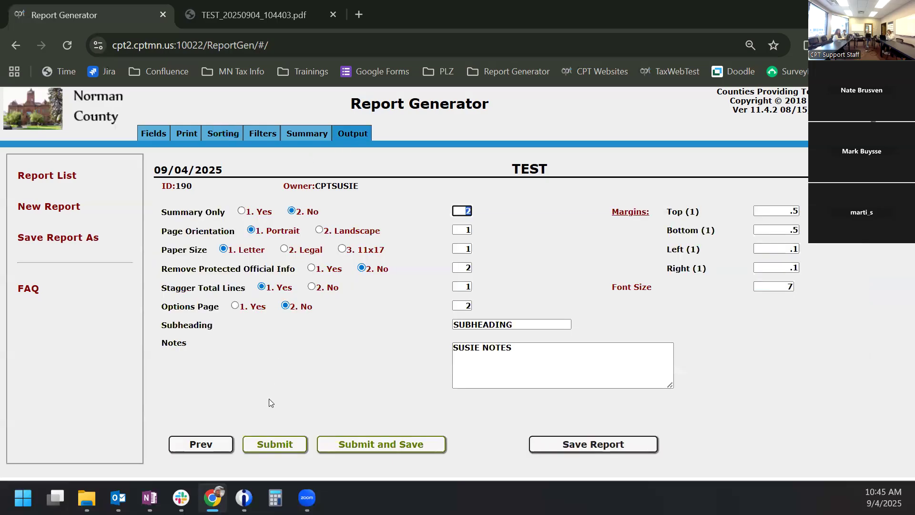
left_click(275, 442)
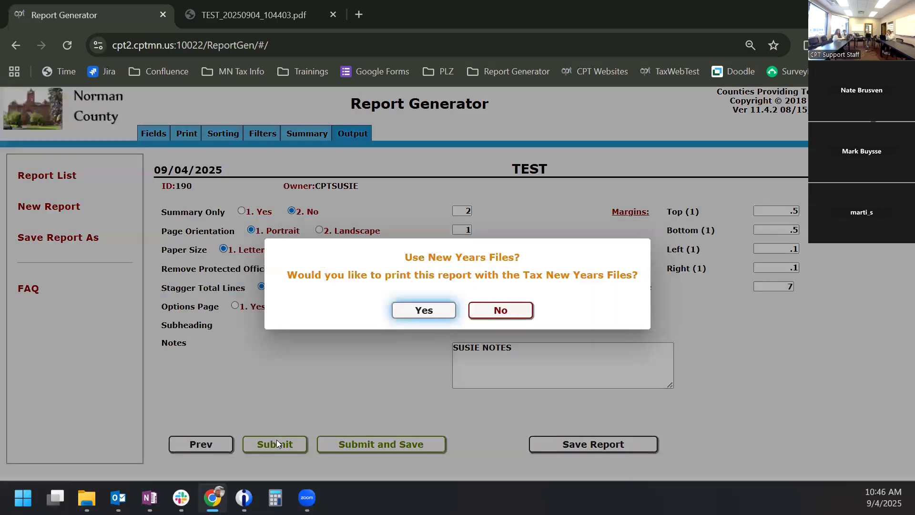
left_click(424, 311)
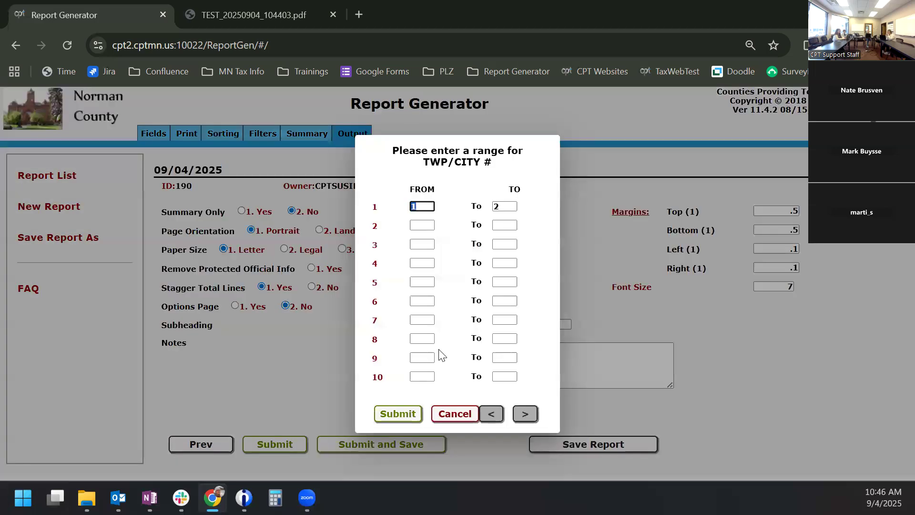
left_click(401, 414)
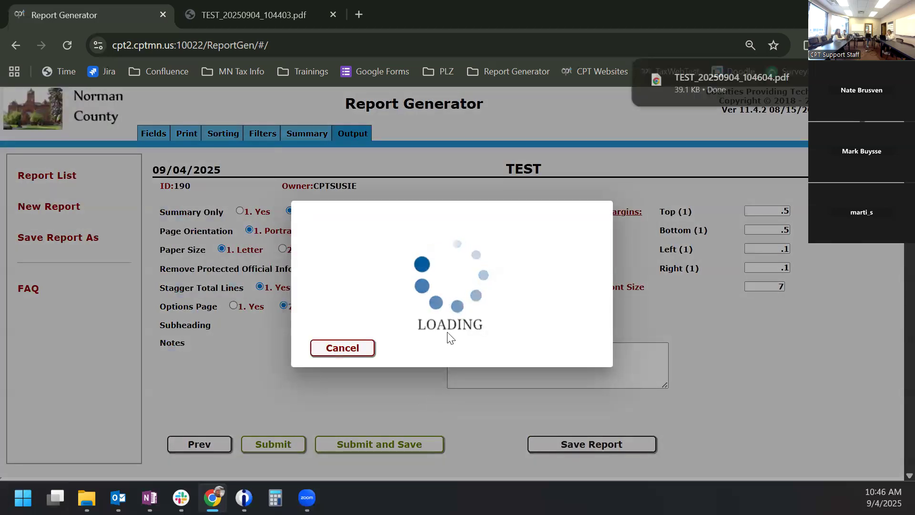
left_click(703, 82)
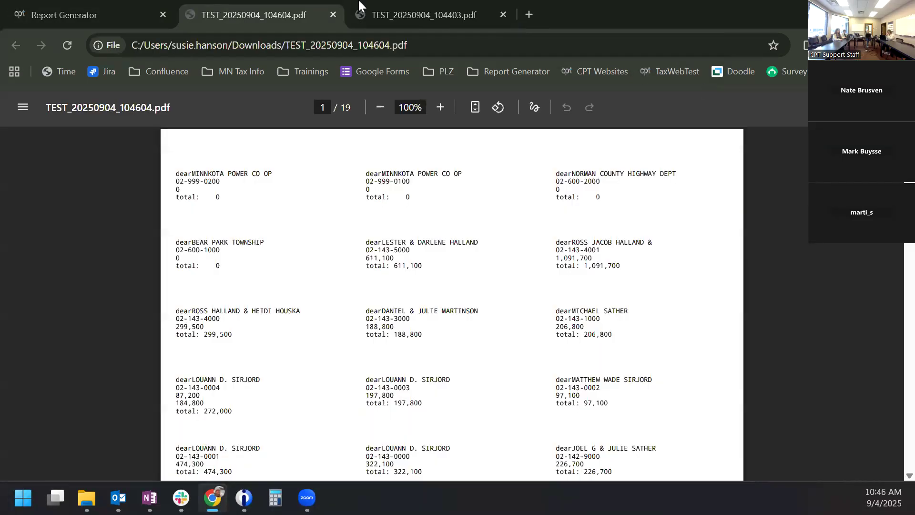
- Snap the earlier PDF to the right half and the new PDF to the left
left_click(395, 12)
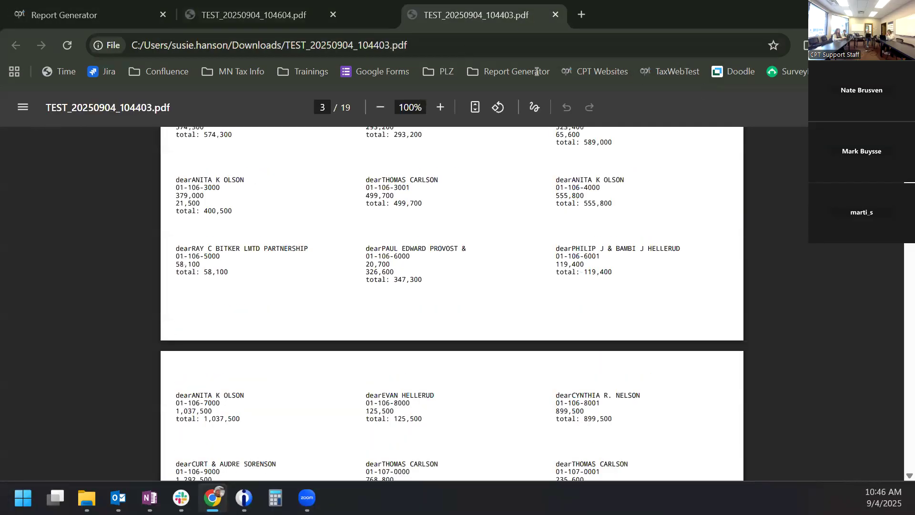
key("super+Right")
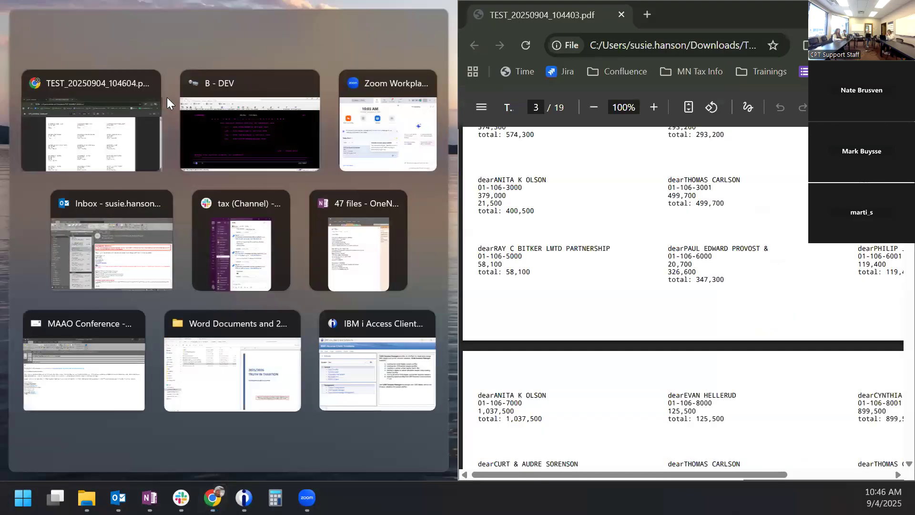
left_click(85, 123)
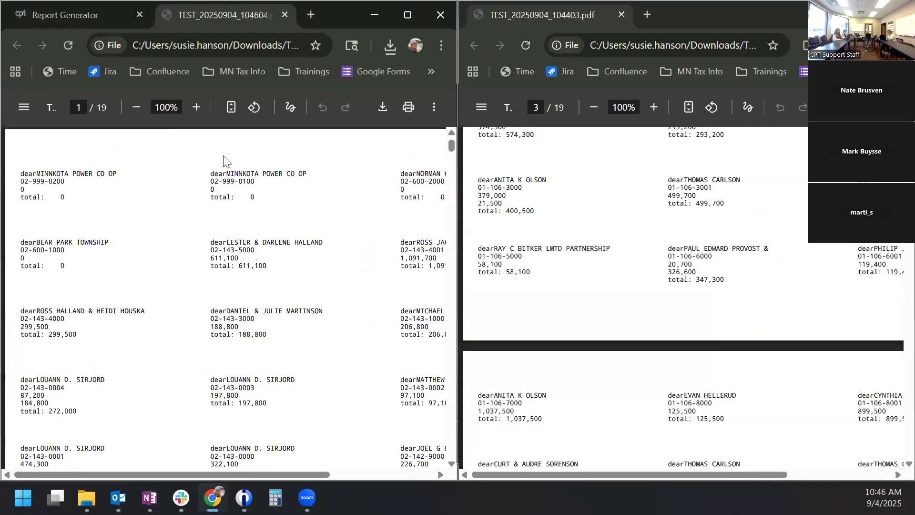
- Page through the re-sorted TEST_20250904_104604.pdf labels
scroll(221, 198, "down", 10)
scroll(217, 197, "up", 10)
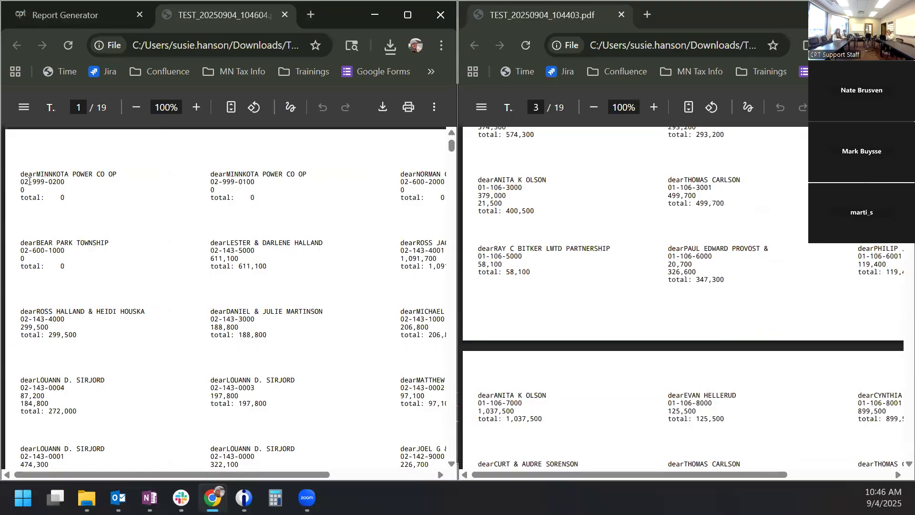
scroll(92, 272, "down", 9)
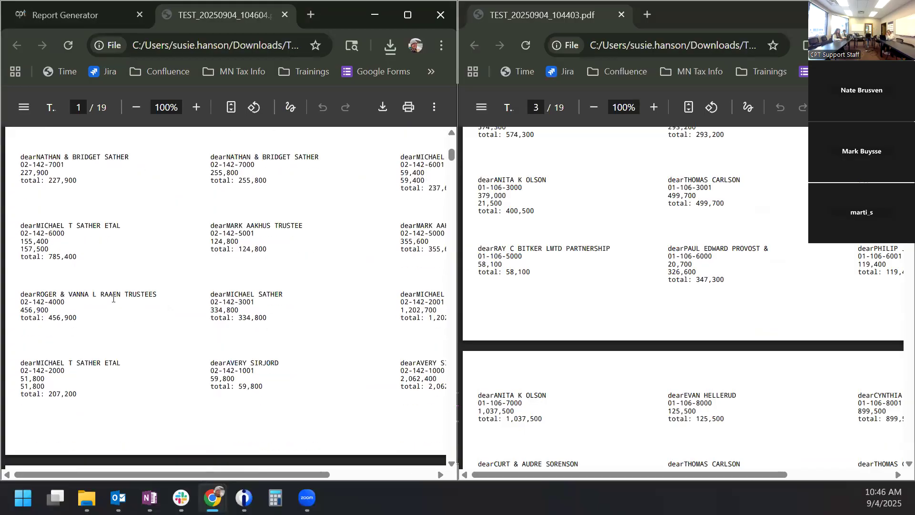
scroll(122, 288, "down", 15)
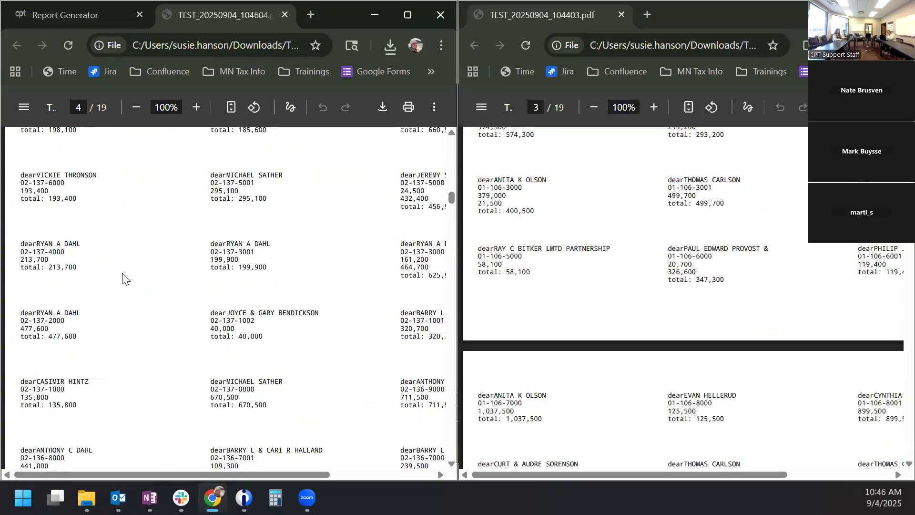
scroll(125, 276, "down", 15)
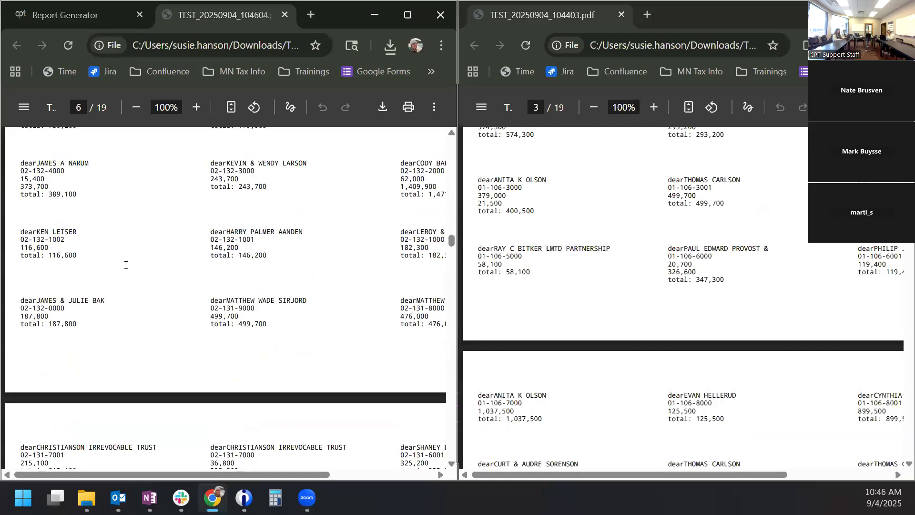
scroll(127, 269, "down", 6)
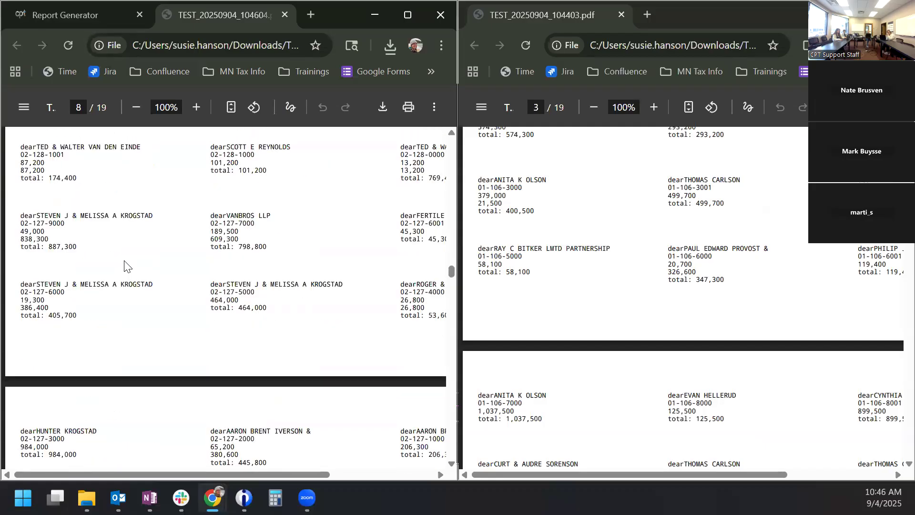
scroll(125, 265, "down", 15)
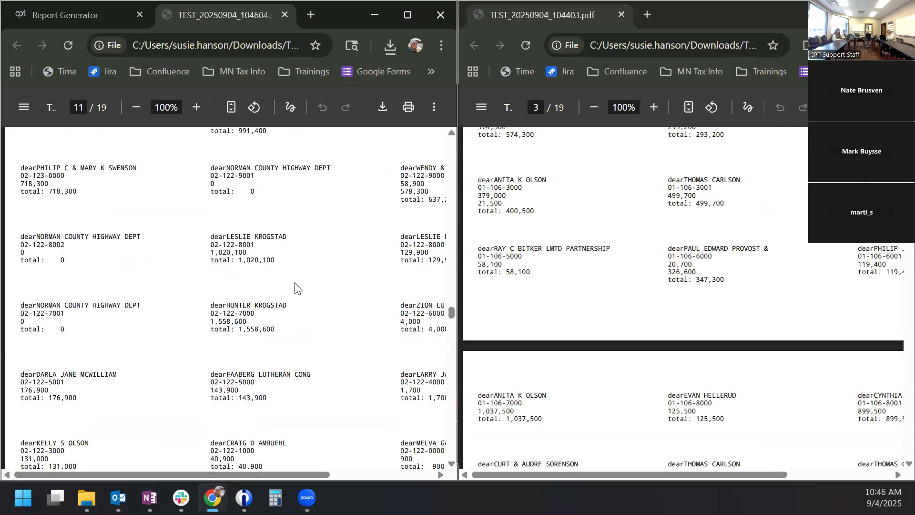
scroll(292, 290, "down", 9)
scroll(292, 289, "down", 15)
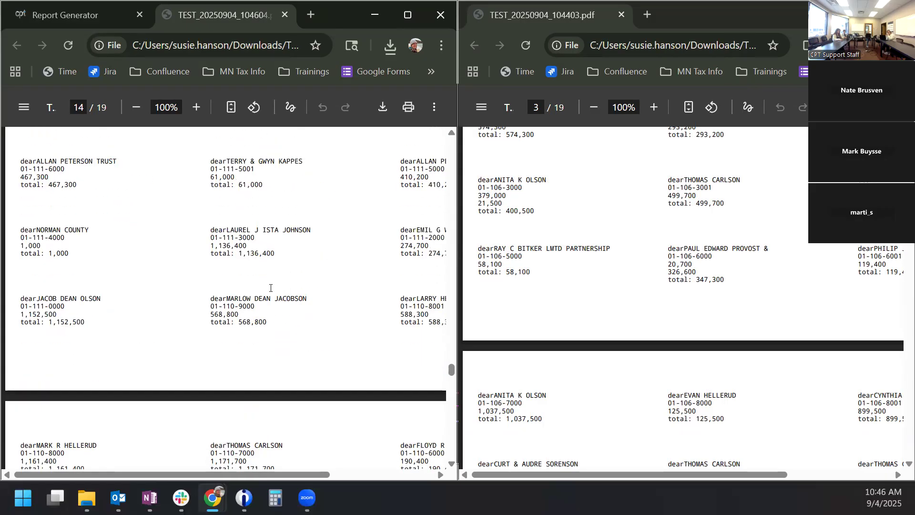
- Scroll on to page 17, close the earlier 104403 PDF window, and maximize the new one
scroll(267, 288, "down", 1)
scroll(267, 288, "down", 10)
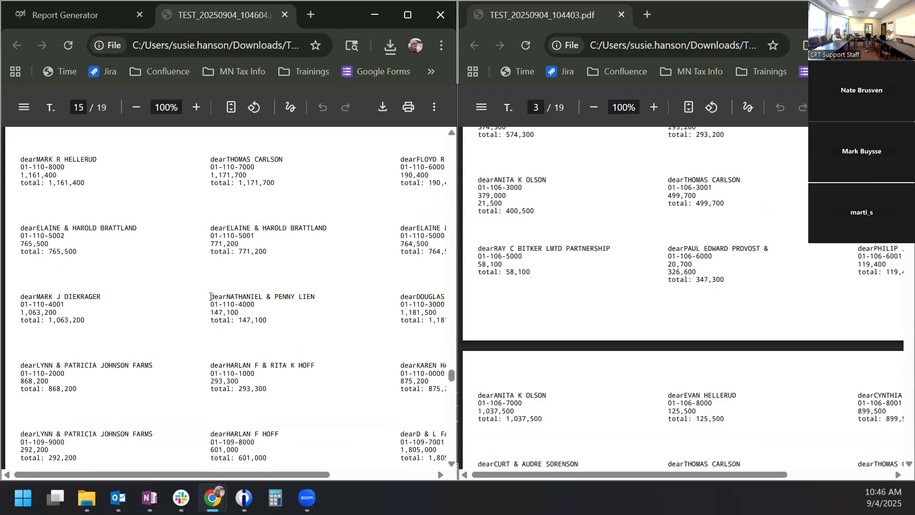
scroll(217, 307, "down", 10)
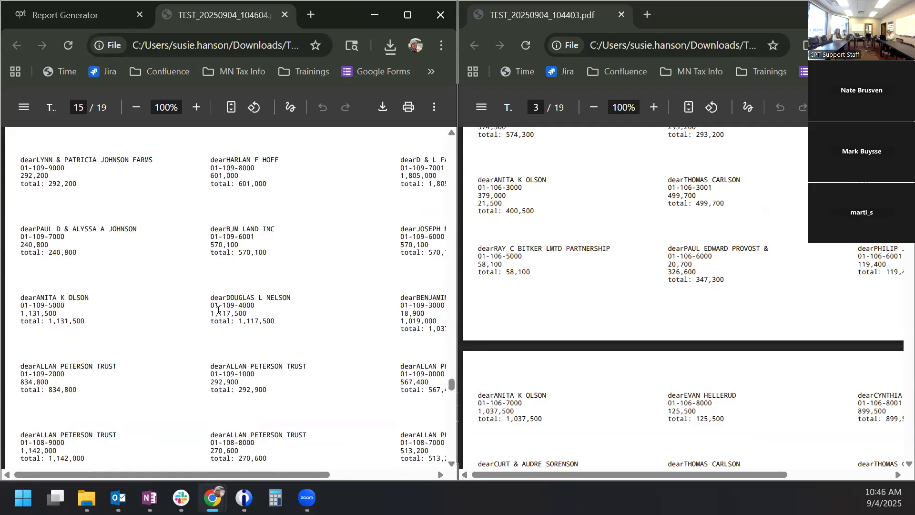
scroll(219, 310, "down", 18)
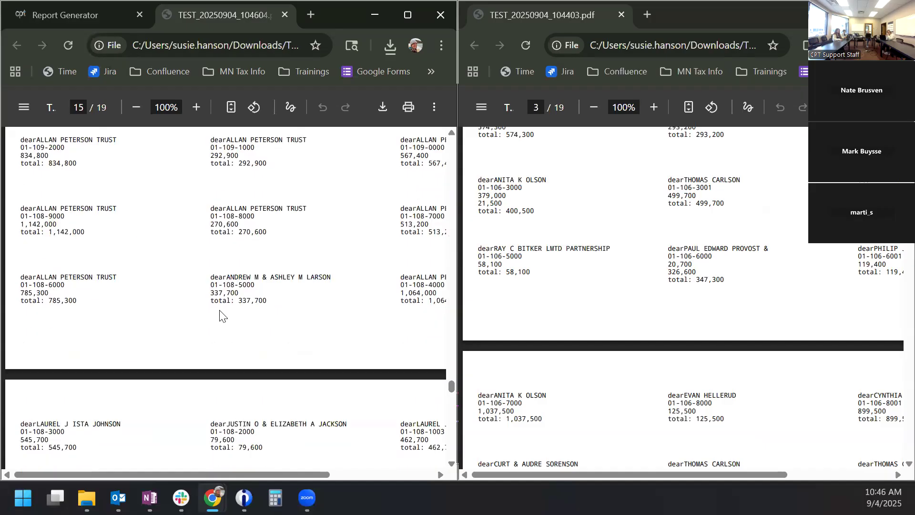
scroll(219, 314, "down", 15)
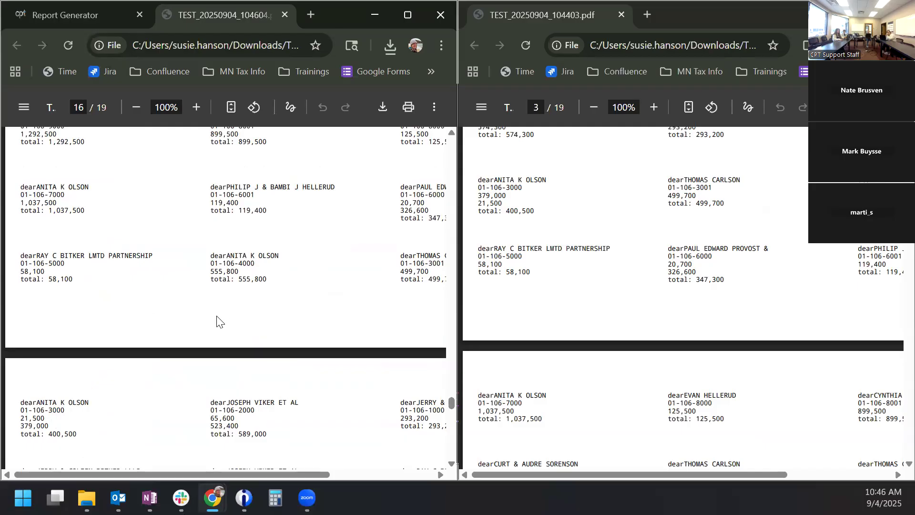
scroll(208, 376, "down", 3)
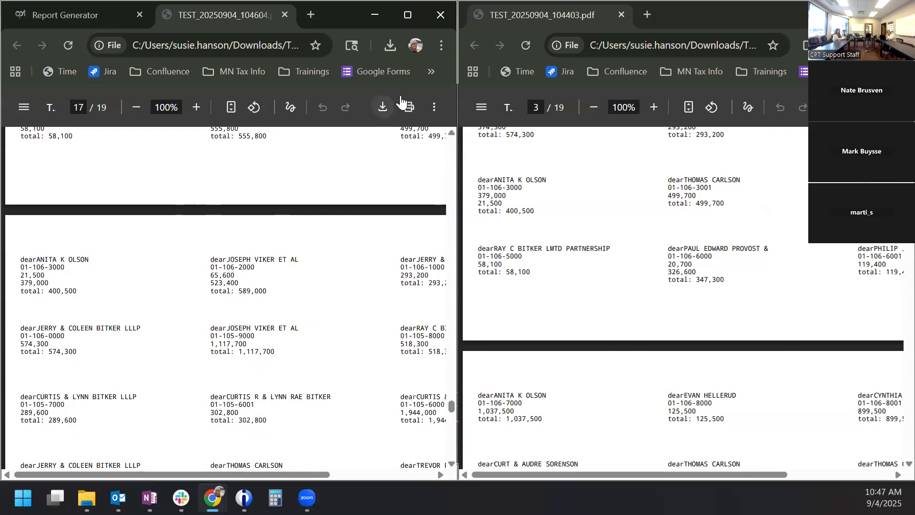
left_click(621, 14)
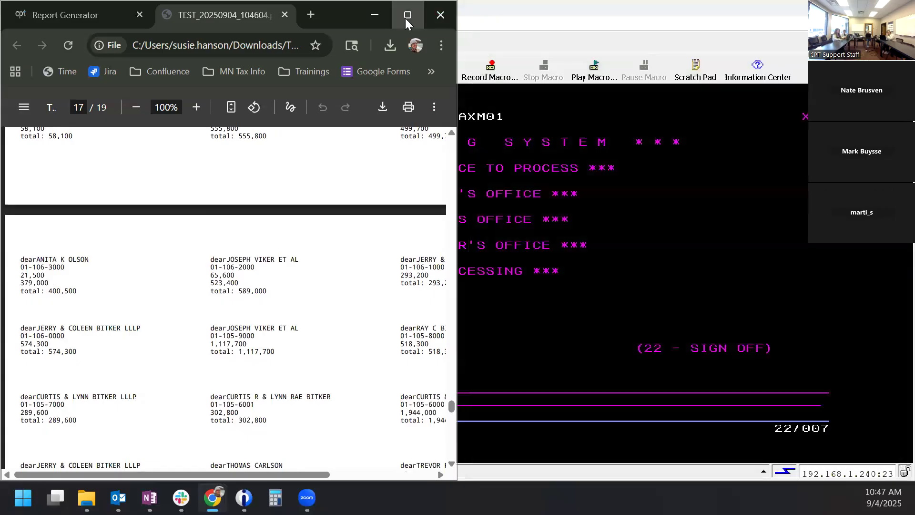
left_click(406, 16)
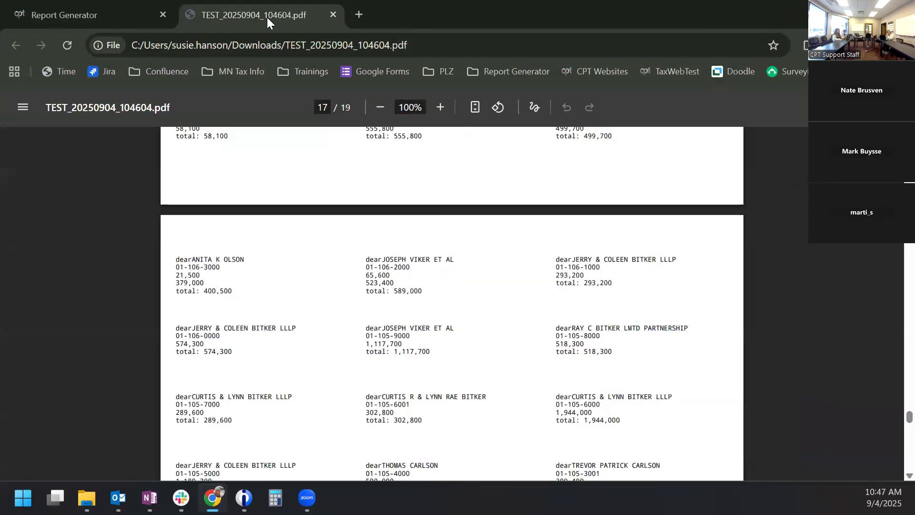
- Close the PDF tab to get back to the TEST output settings
left_click(334, 13)
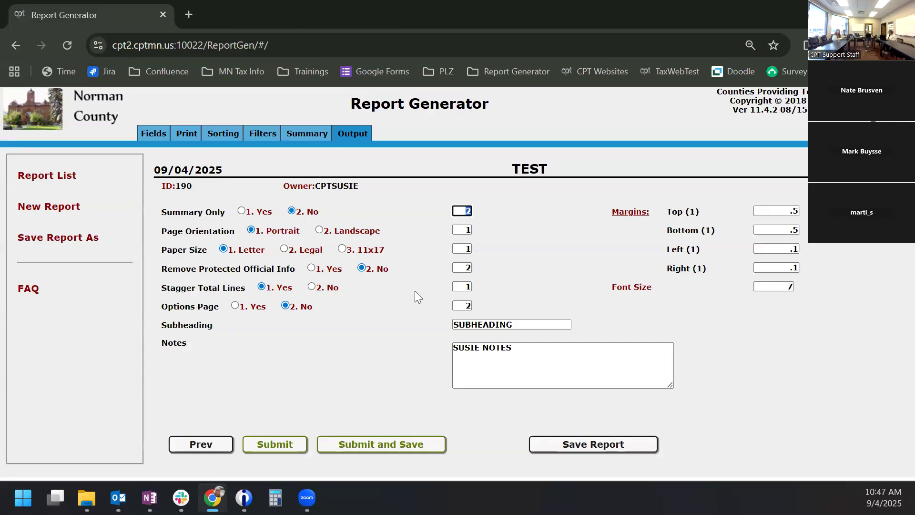
- Save the current report's changes and create a new CAMA-category report named TEST
left_click(48, 176)
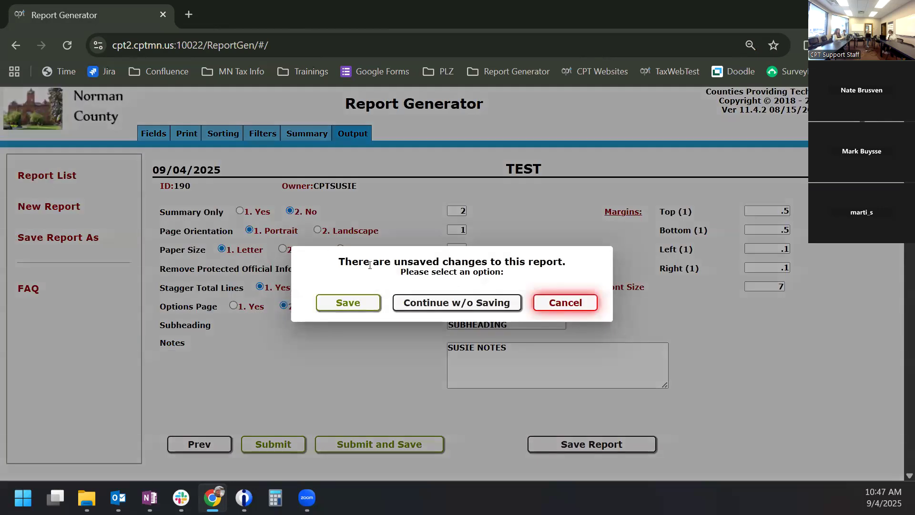
left_click(360, 301)
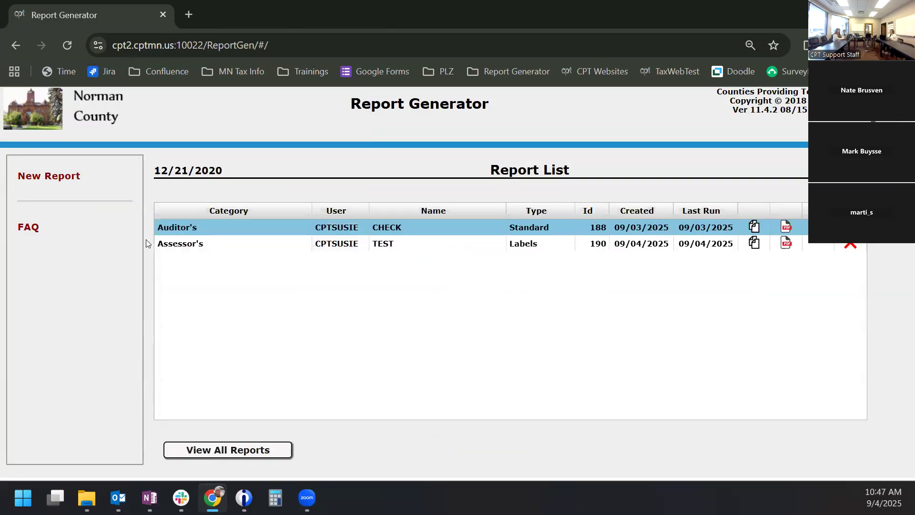
left_click(63, 176)
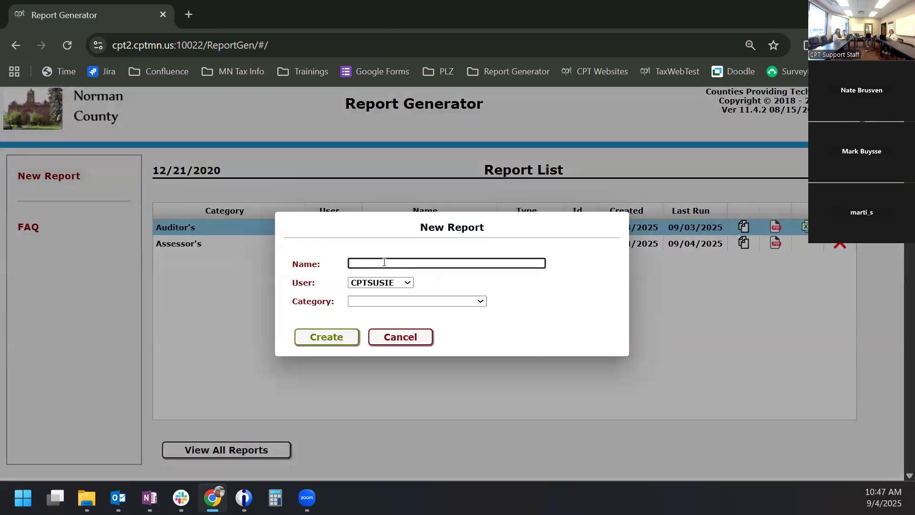
type("TEST")
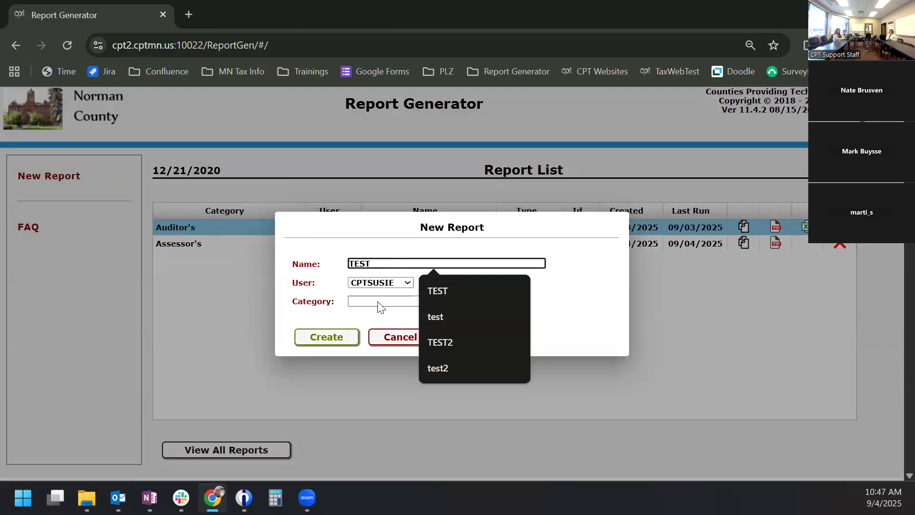
left_click(378, 303)
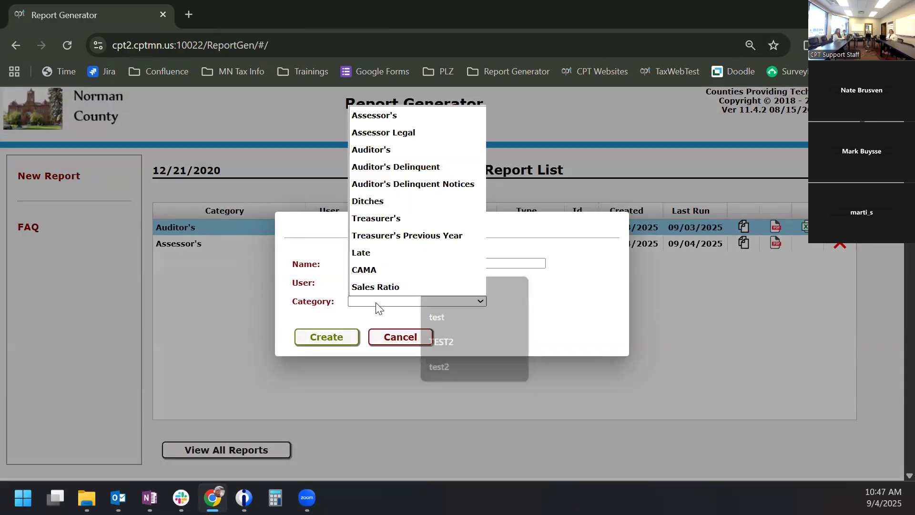
left_click(370, 271)
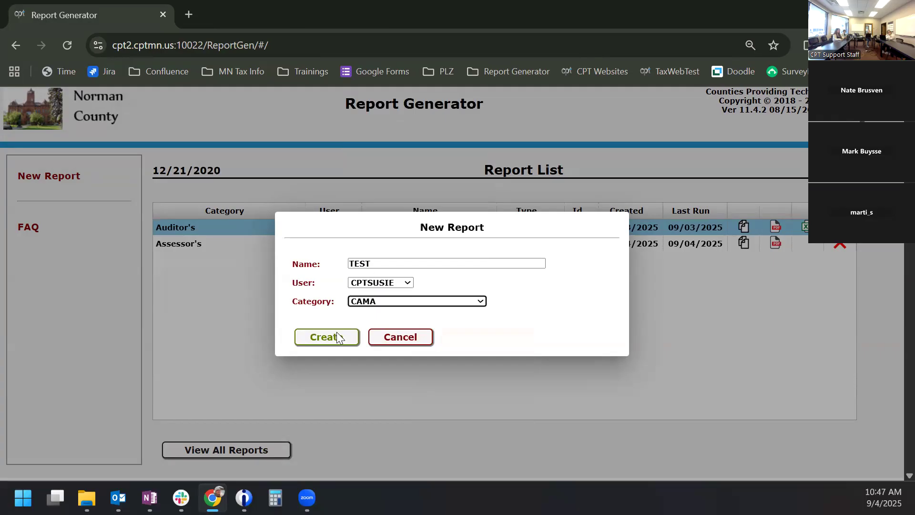
left_click(327, 339)
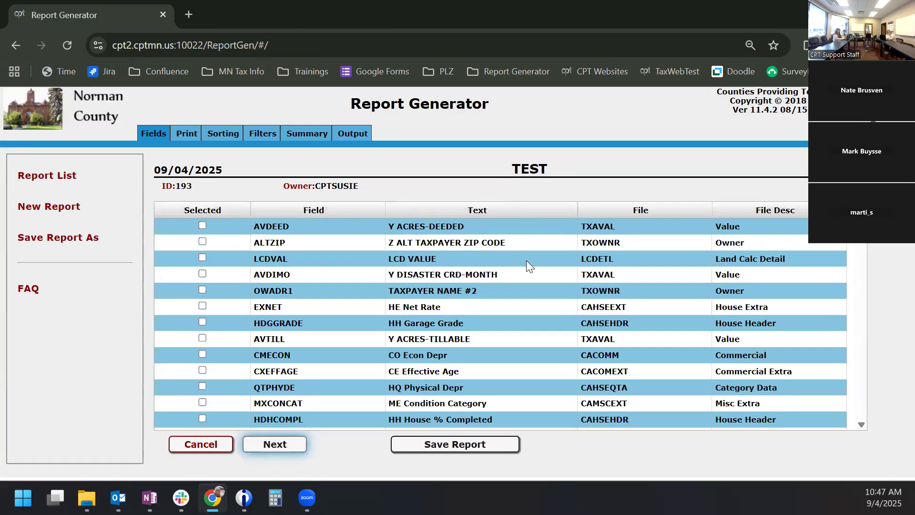
- Filter fields by 'parc' and add X PARCEL NUMBER to the report
left_click(573, 213)
type("parc")
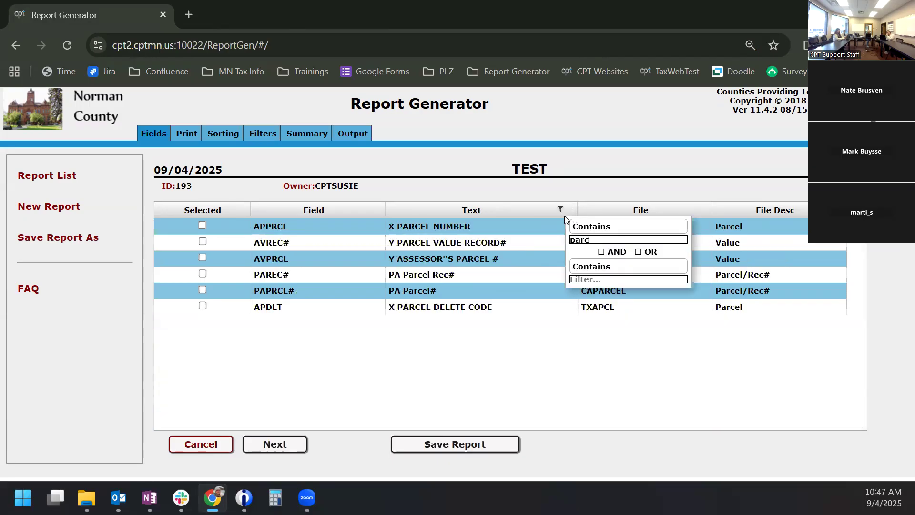
left_click(207, 225)
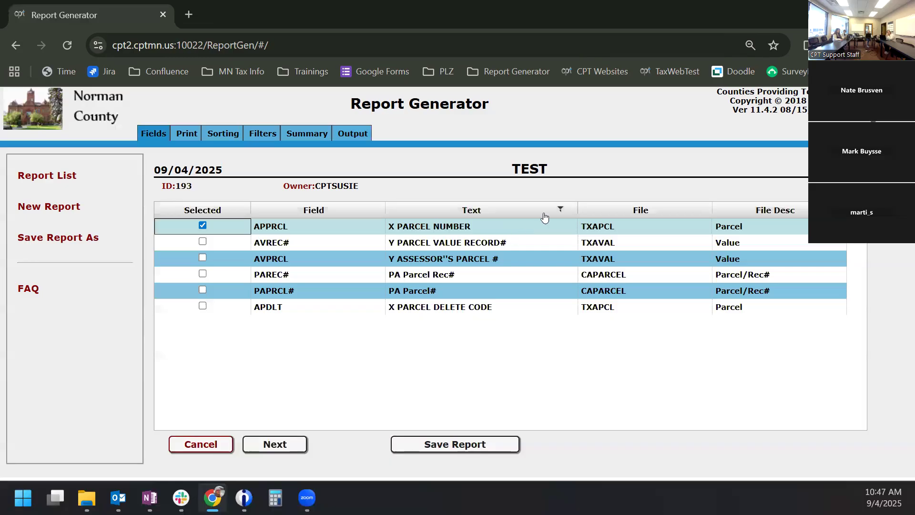
- Filter fields starting with 'co' and add CO Minor Category to the report
left_click(571, 211)
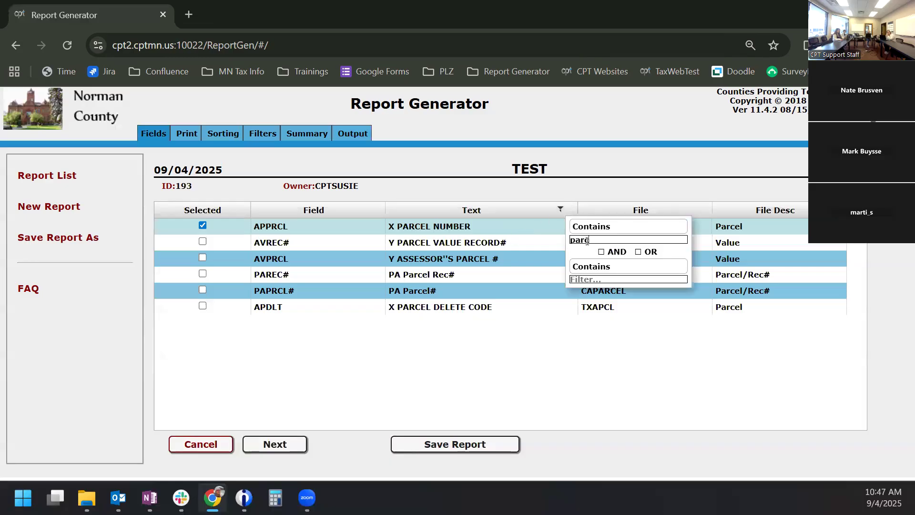
left_click_drag(591, 240, 558, 240)
type("co")
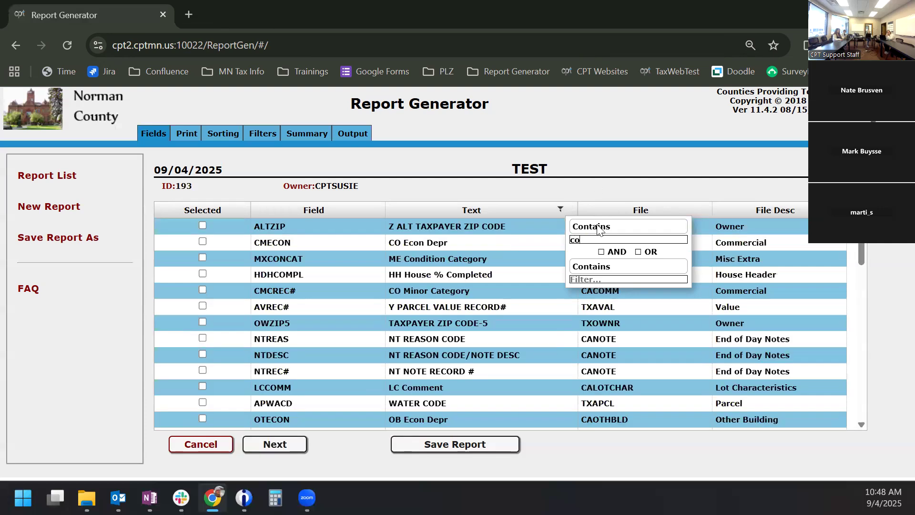
left_click(598, 228)
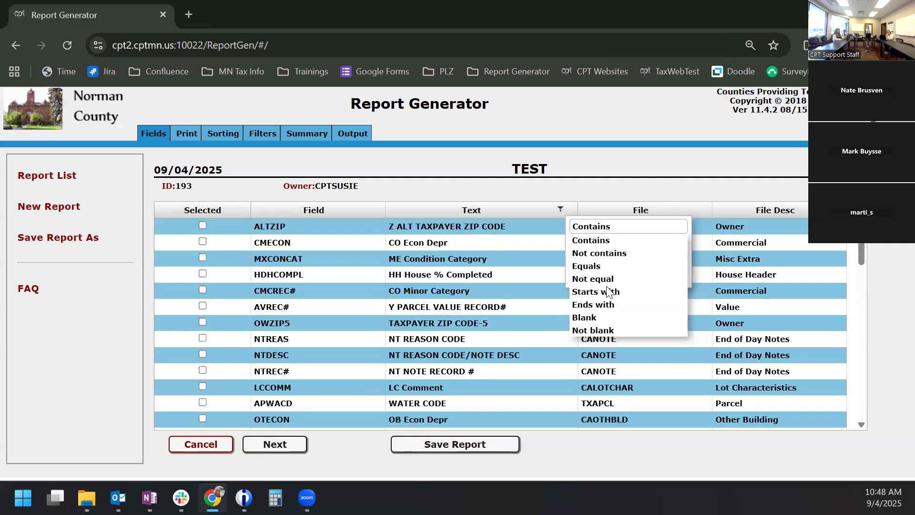
left_click(612, 292)
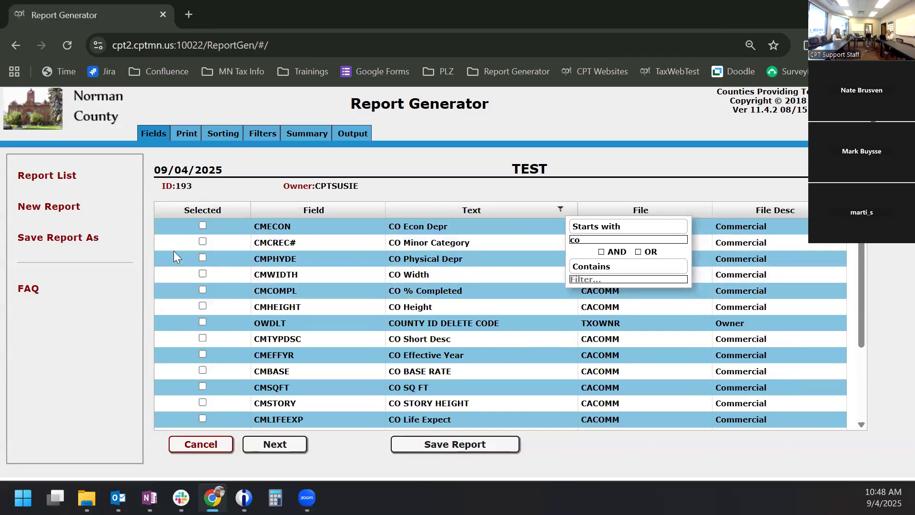
left_click(203, 242)
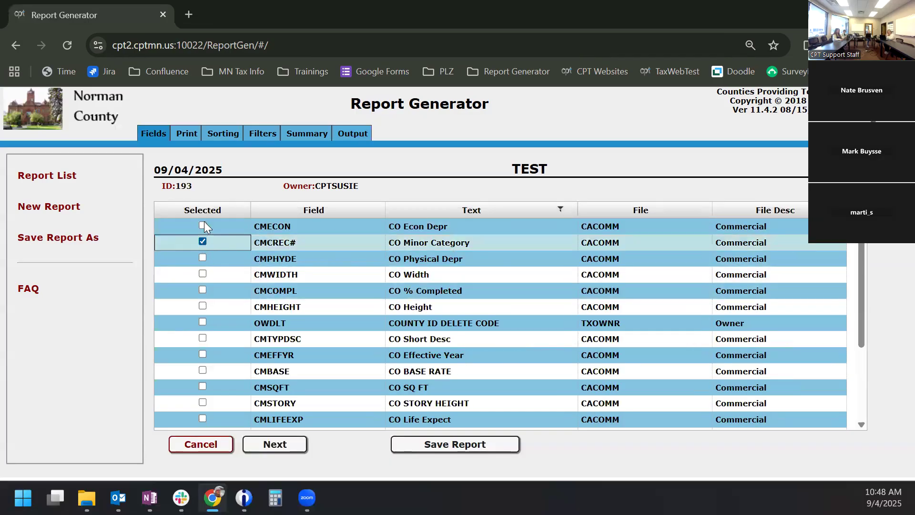
left_click(190, 138)
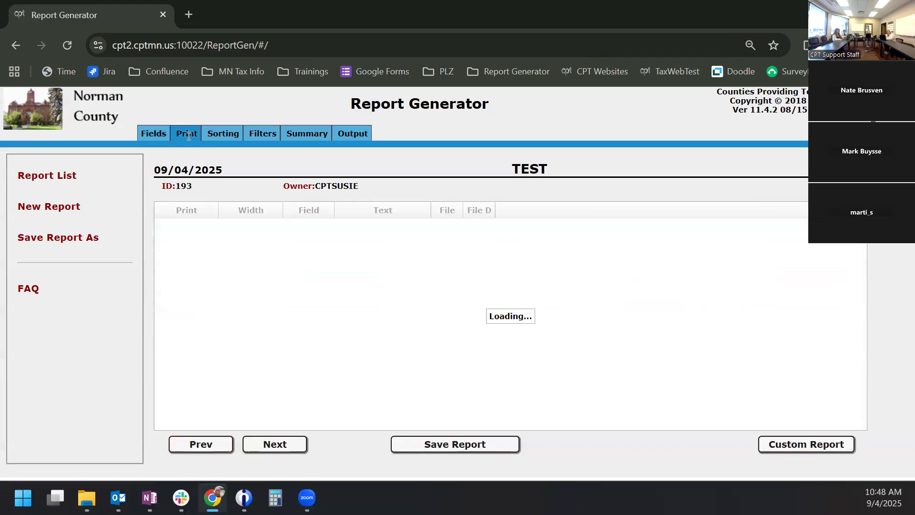
- Check that no sorting is set, then open the Filters page's field list for the empty filter row
left_click(227, 134)
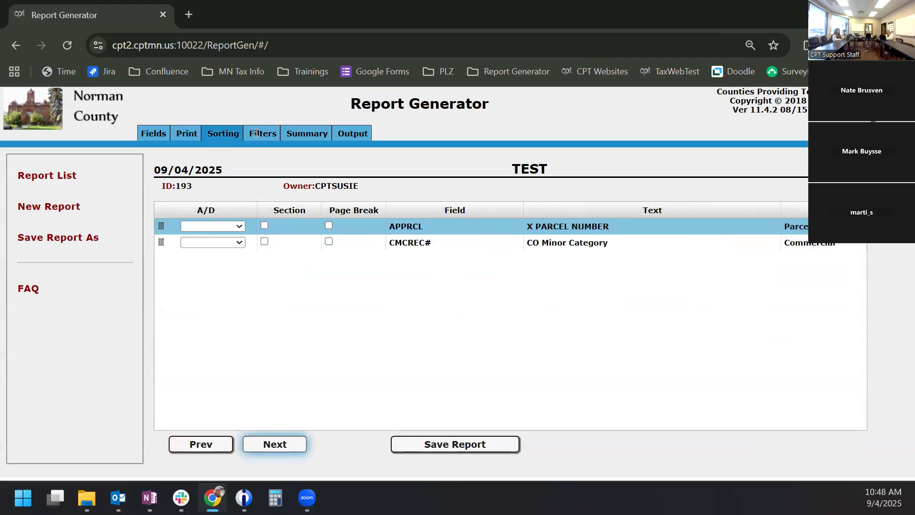
left_click(257, 133)
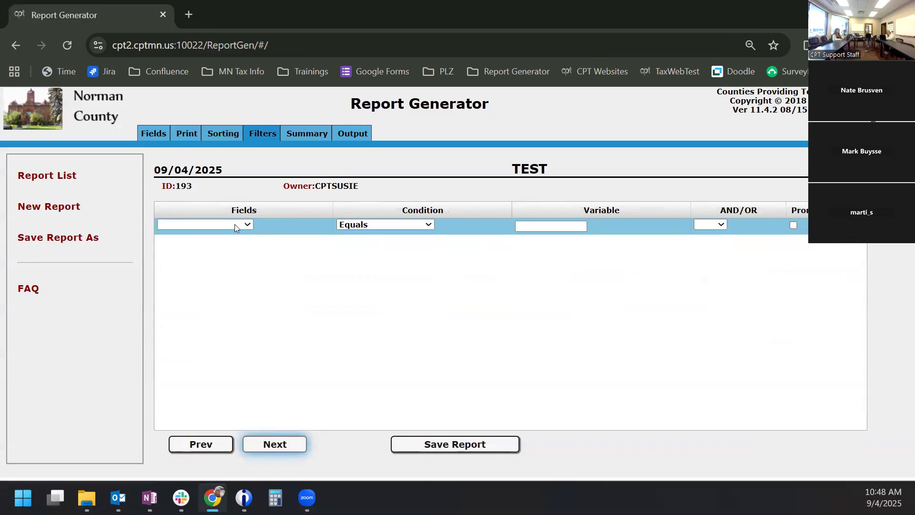
left_click(206, 225)
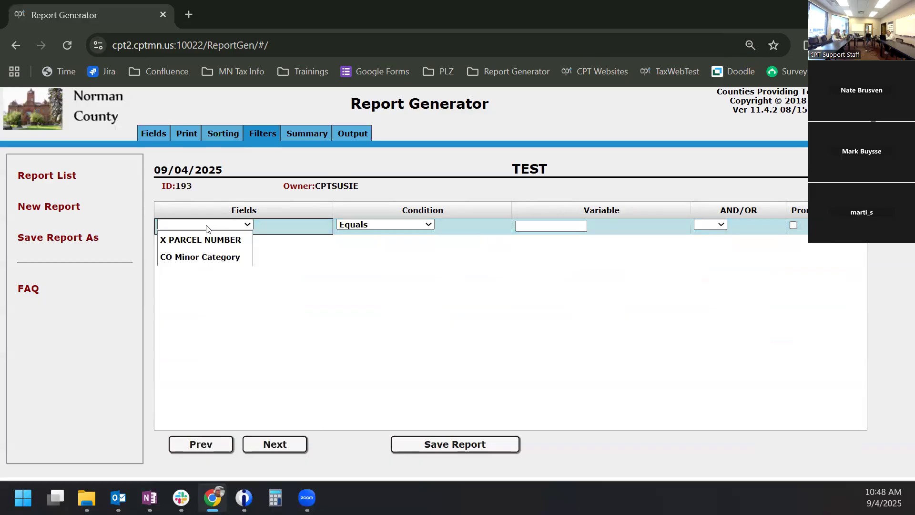
- Add a CO Minor Category filter, accept the auto-added CO Major Category filter, and review Print and Summary
left_click(205, 258)
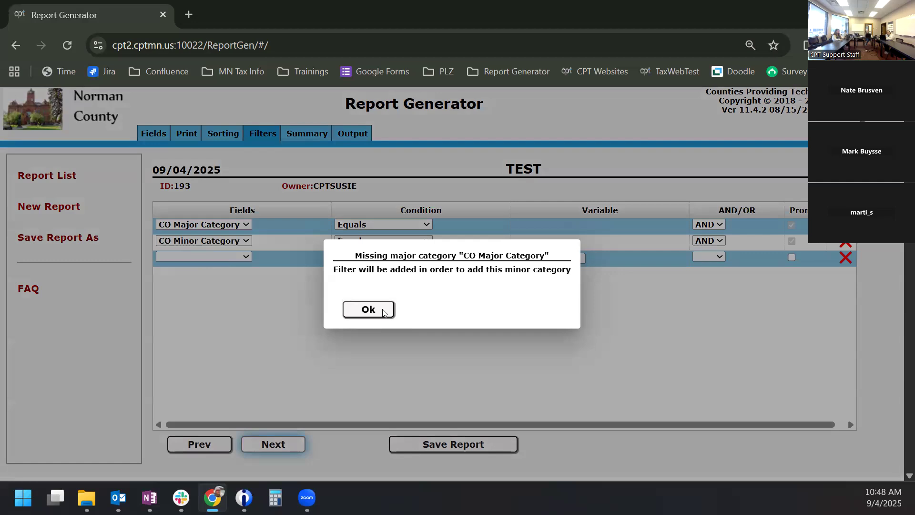
left_click(368, 309)
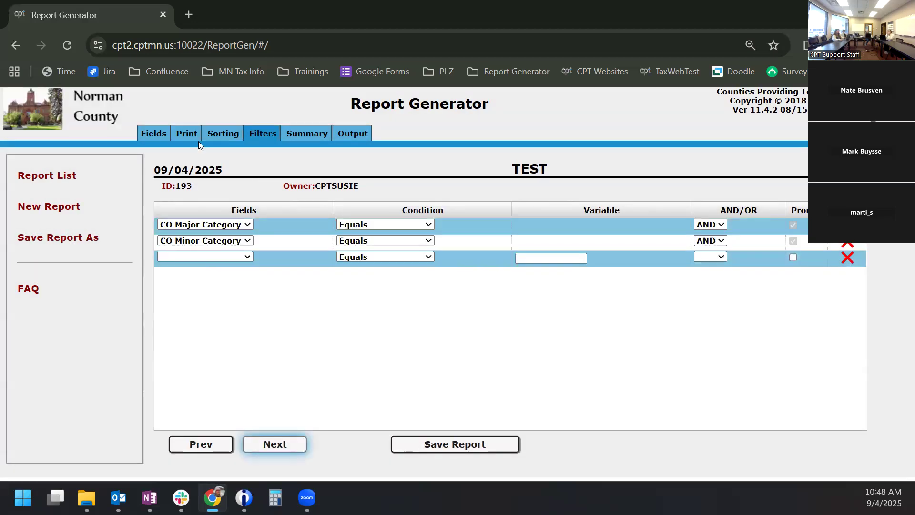
left_click(189, 137)
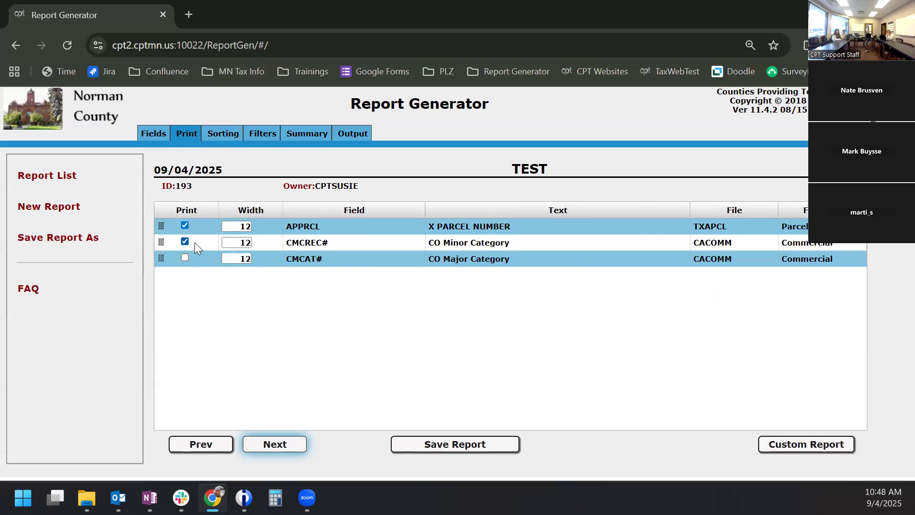
left_click(266, 134)
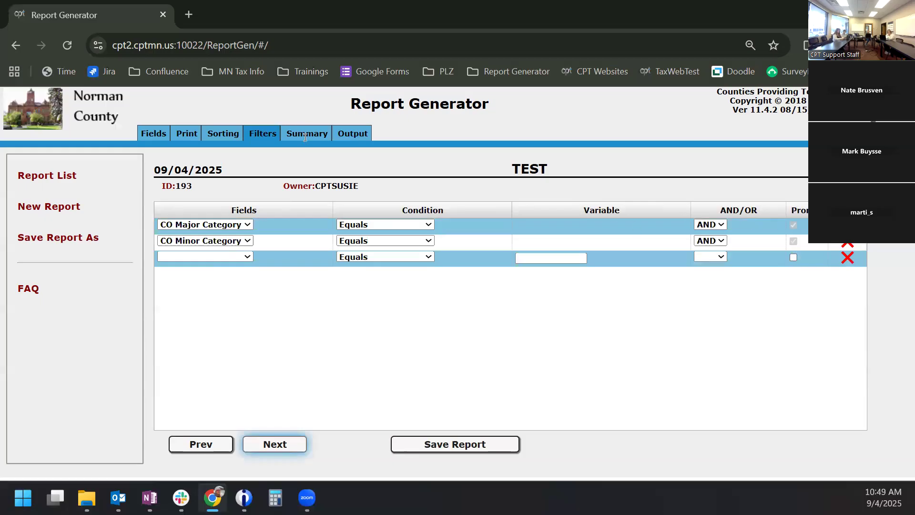
left_click(321, 136)
- Run the TEST report from Output, keeping the C54YR2026 CAMA library
left_click(346, 134)
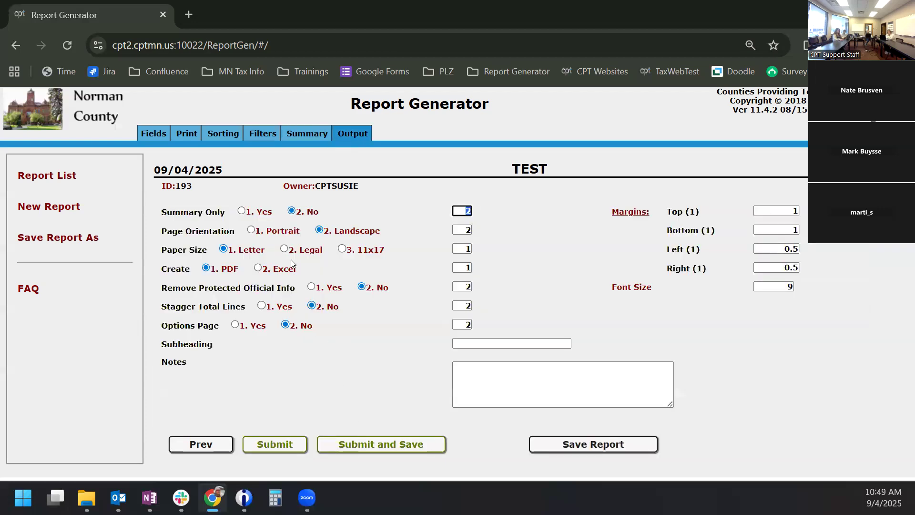
left_click(402, 444)
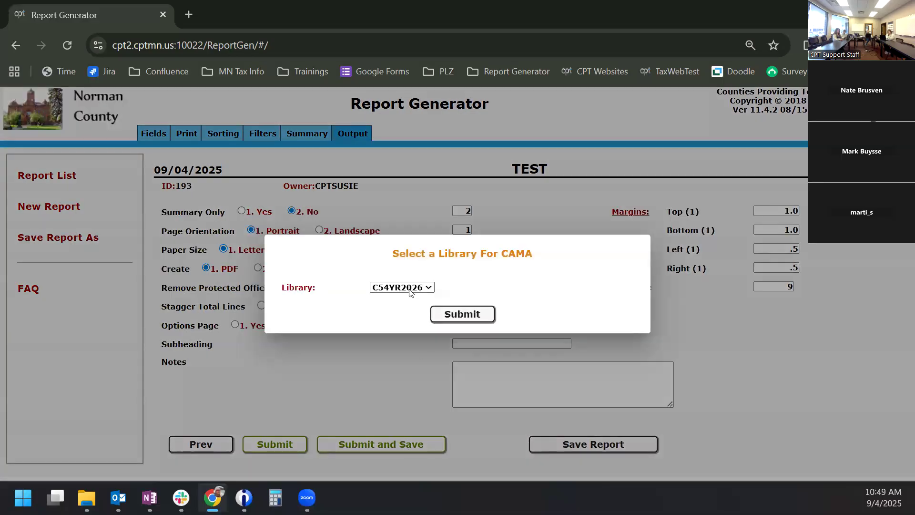
left_click(411, 289)
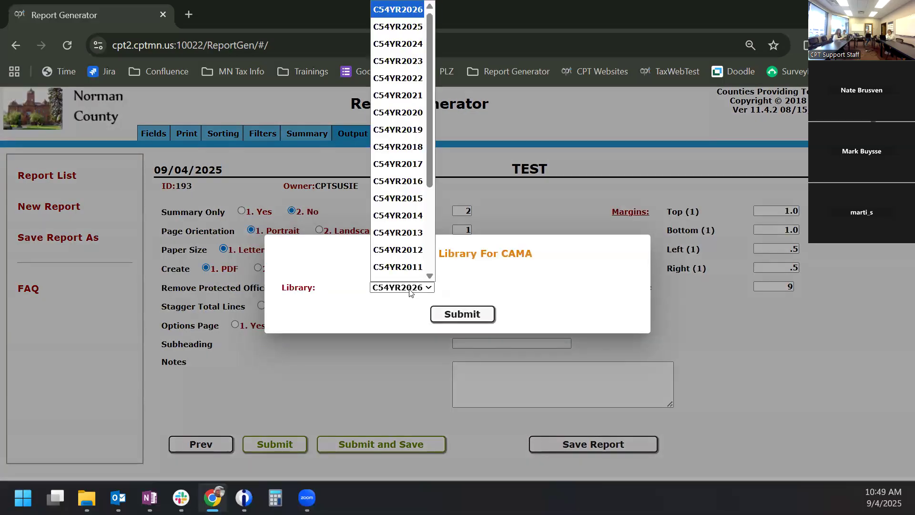
left_click(411, 289)
left_click(456, 310)
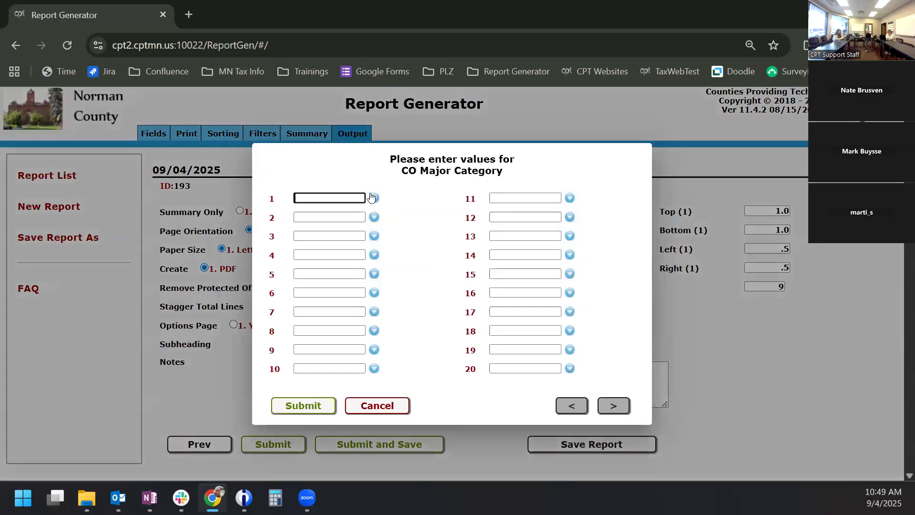
- Submit major categories APT ASSTLV, APT HIRISE and APT LORISE
left_click(374, 197)
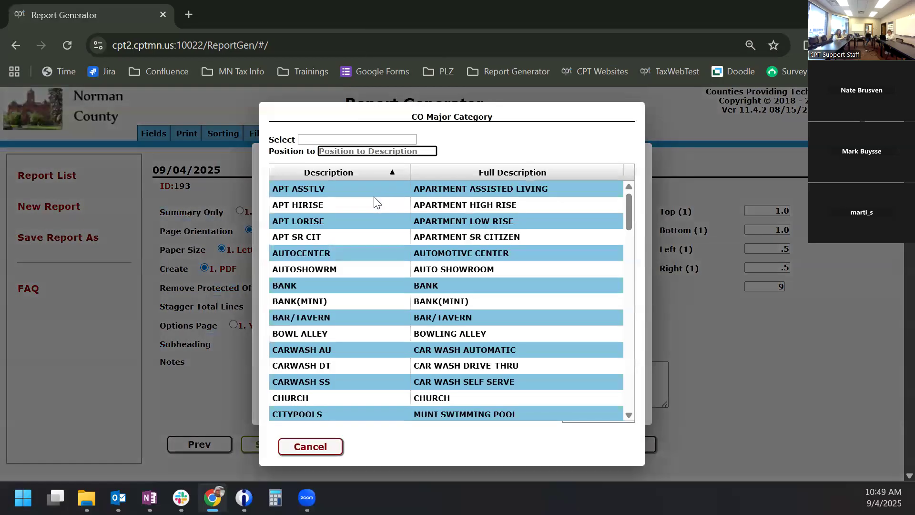
left_click(373, 192)
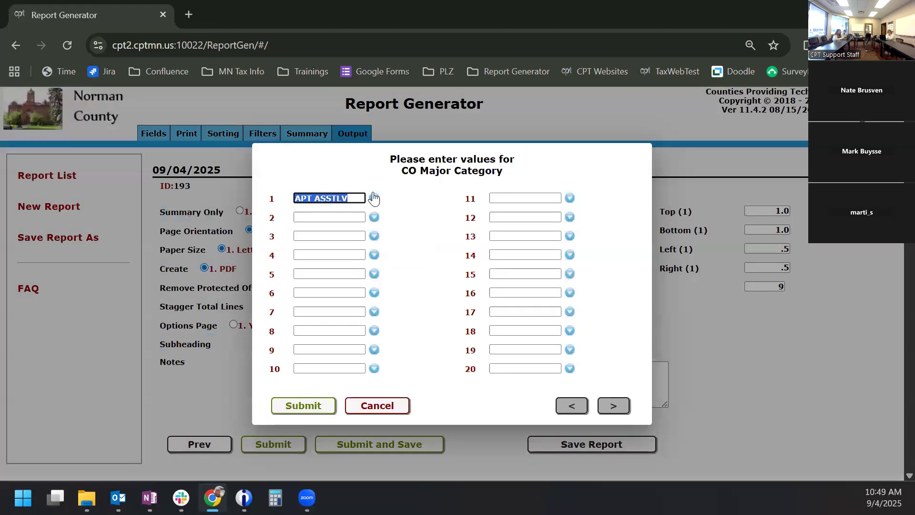
left_click(374, 217)
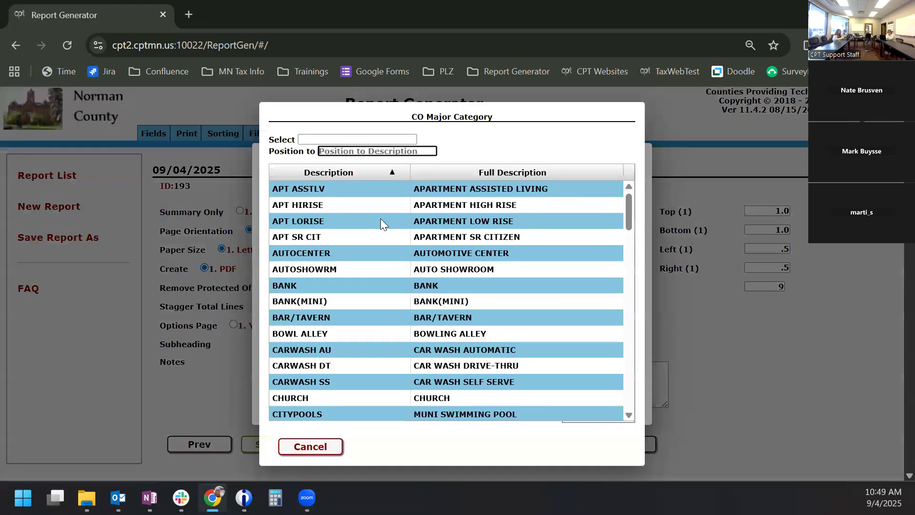
left_click(383, 202)
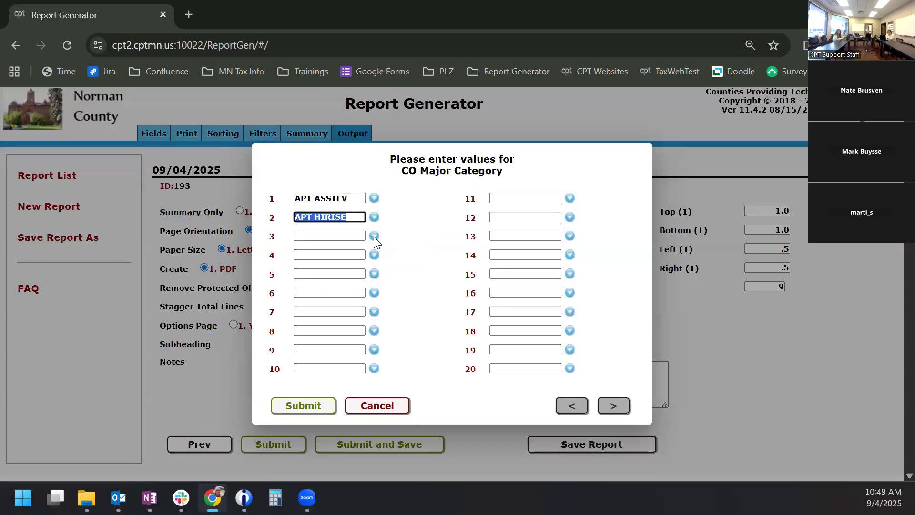
left_click(374, 236)
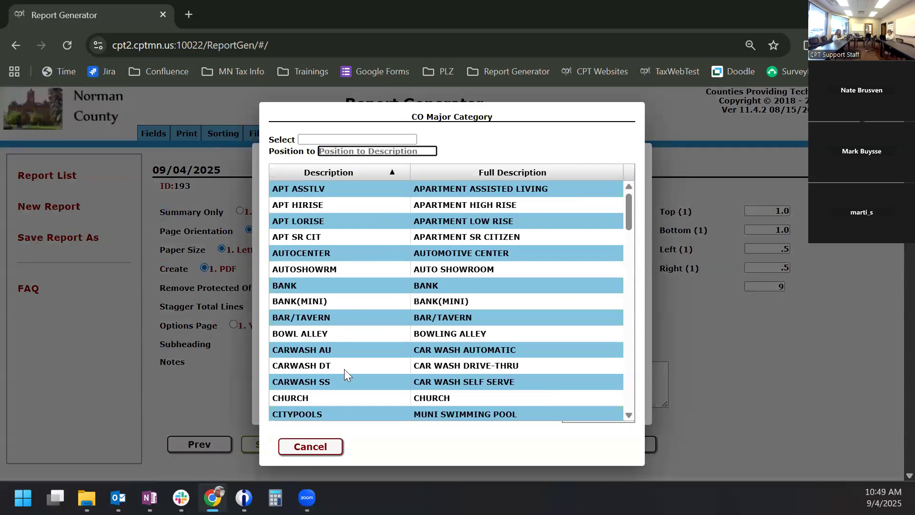
left_click(338, 221)
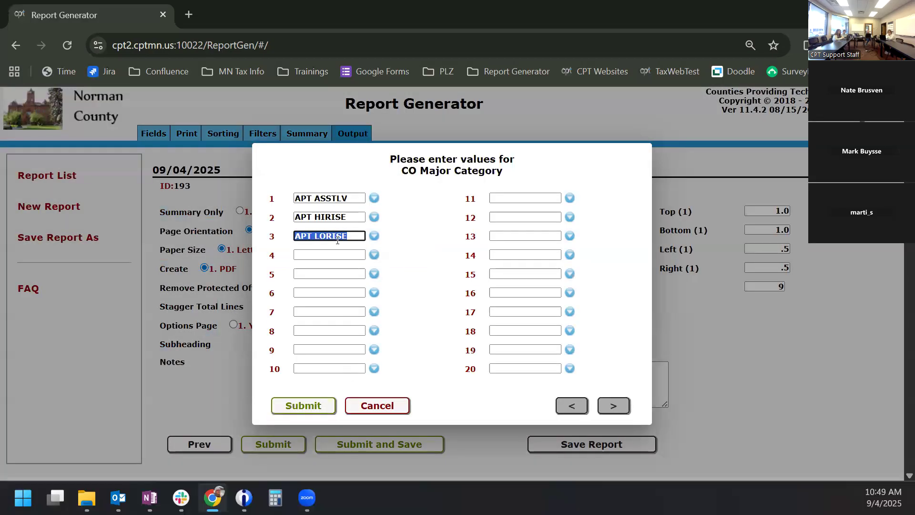
left_click(419, 258)
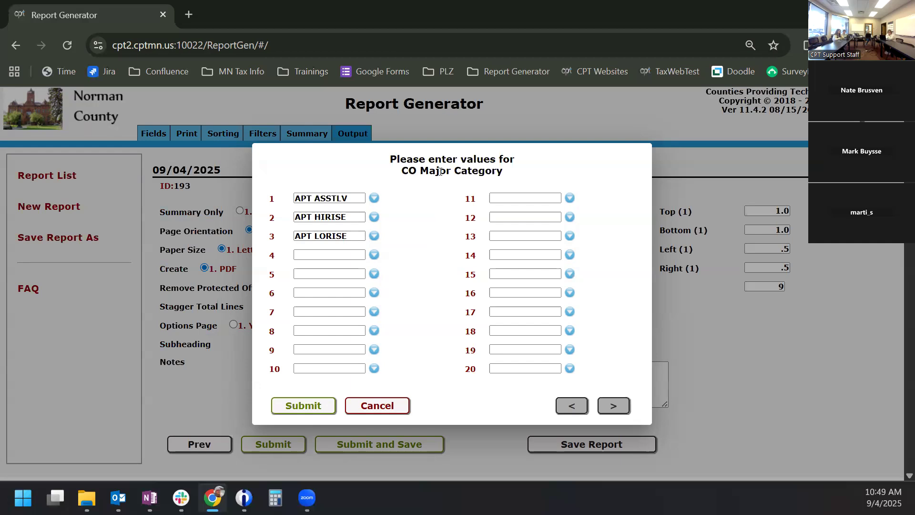
left_click(303, 406)
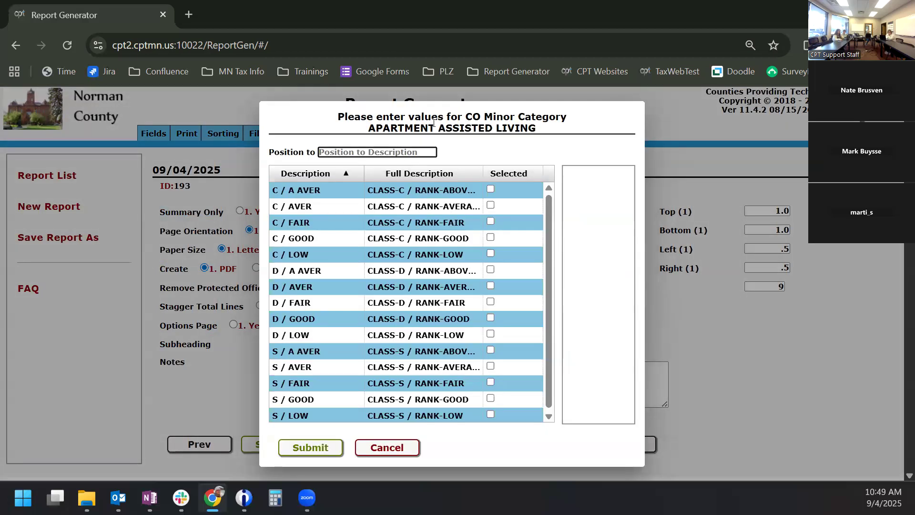
- Choose C / A AVER, AVER, FAIR, GOOD and LOW minor categories for assisted living
left_click(491, 189)
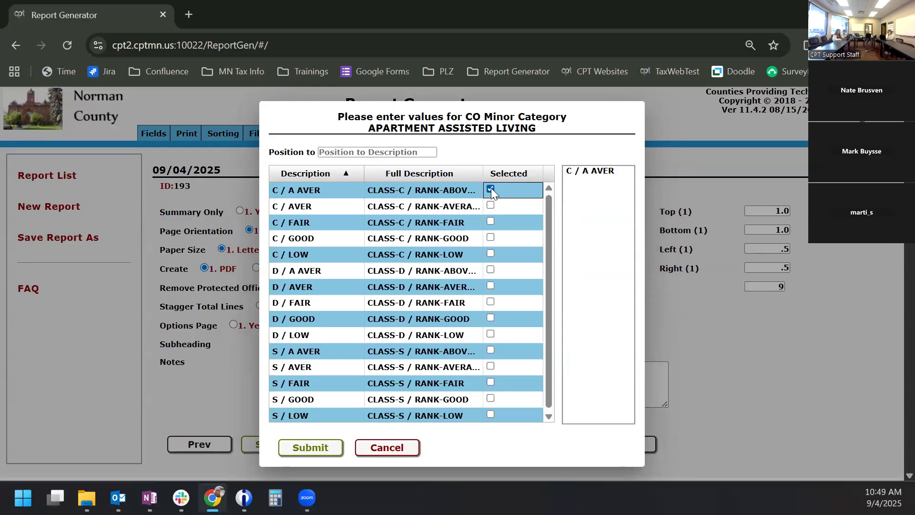
left_click(490, 206)
left_click(491, 222)
left_click(491, 237)
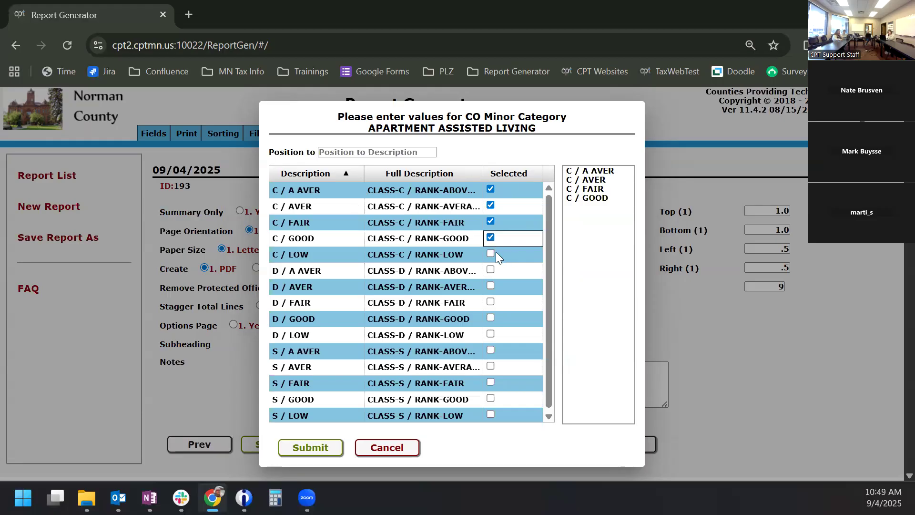
left_click(477, 253)
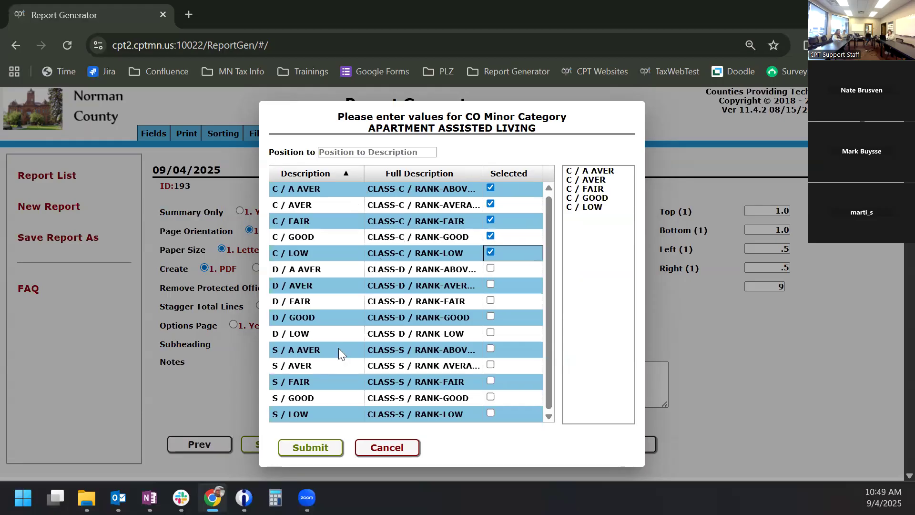
left_click(317, 450)
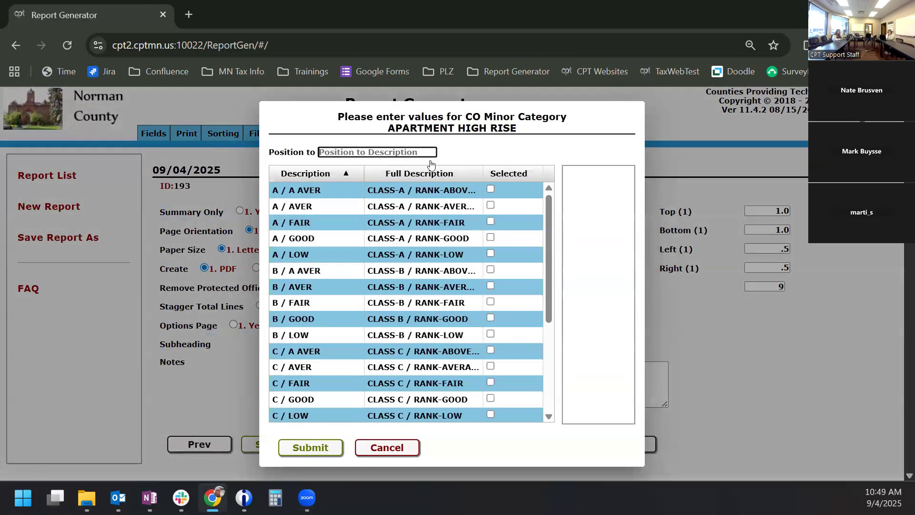
- Choose A / A AVER, AVER, FAIR, GOOD and LOW minor categories for high rise
left_click(488, 189)
left_click(490, 205)
left_click(491, 222)
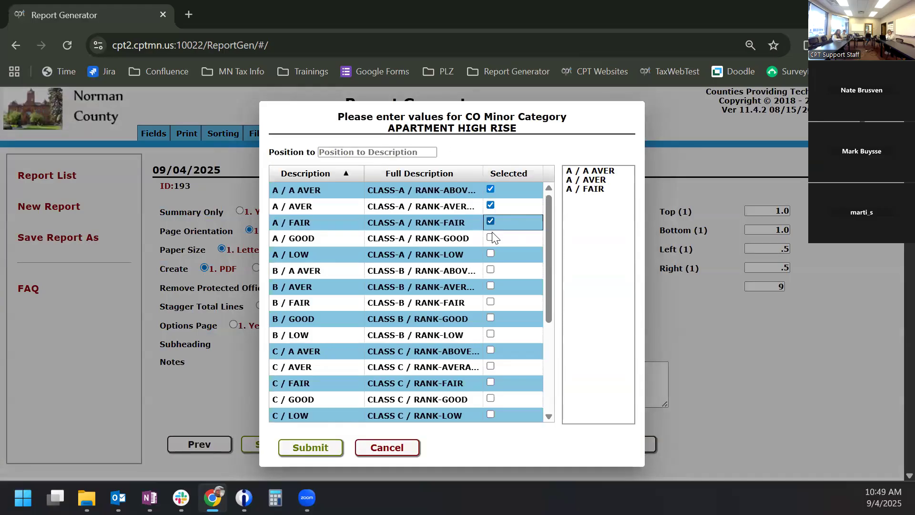
left_click(491, 239)
left_click(491, 253)
left_click(327, 446)
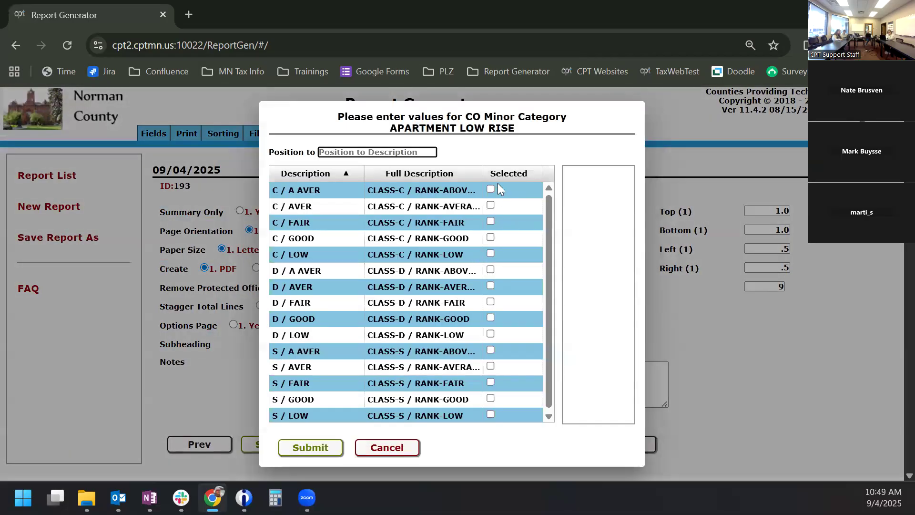
- Choose C / A AVER, AVER, FAIR, GOOD and LOW for low rise and run the report
left_click(490, 189)
left_click(490, 205)
left_click(491, 221)
left_click(491, 238)
left_click(491, 253)
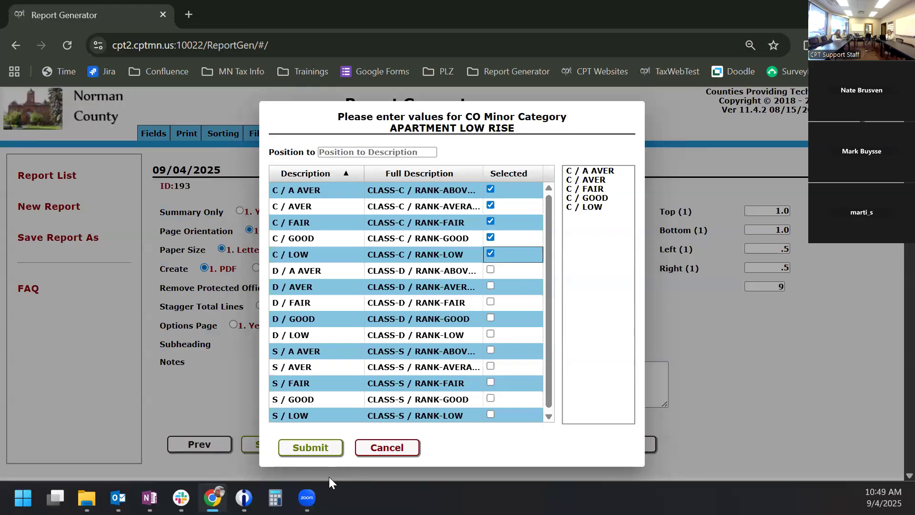
left_click(311, 449)
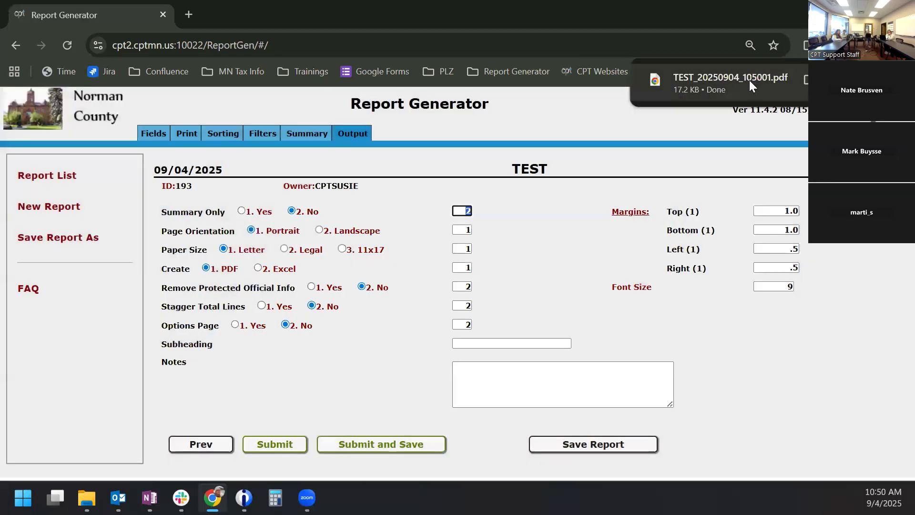
- View the downloaded one-page TEST PDF of 13 parcels, then close it
left_click(749, 81)
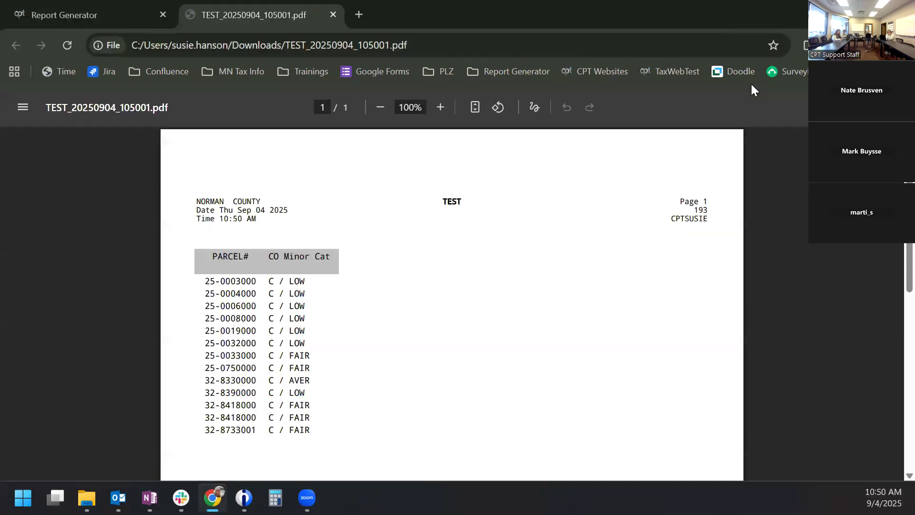
scroll(301, 281, "down", 4)
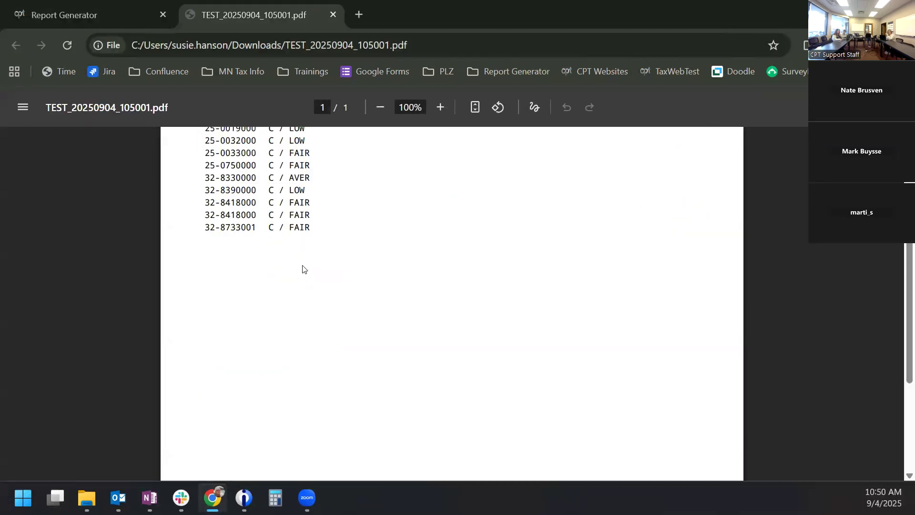
scroll(311, 220, "up", 4)
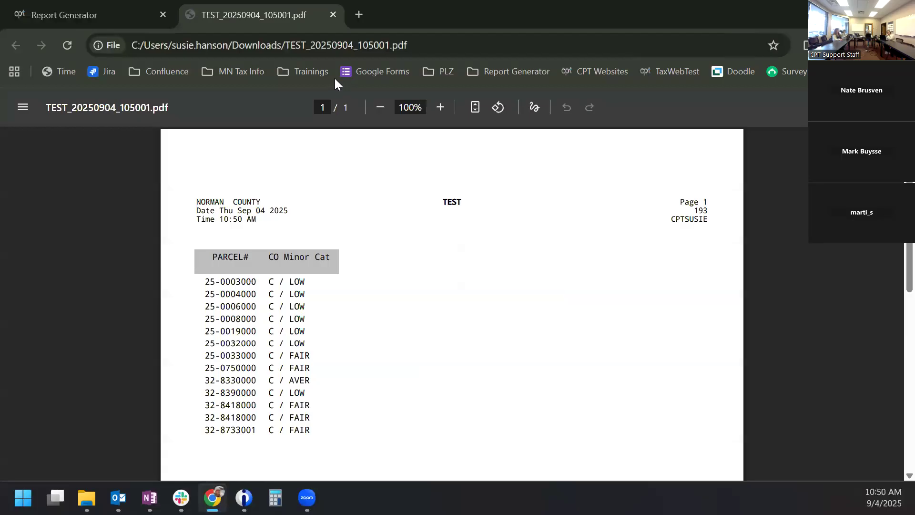
left_click(331, 15)
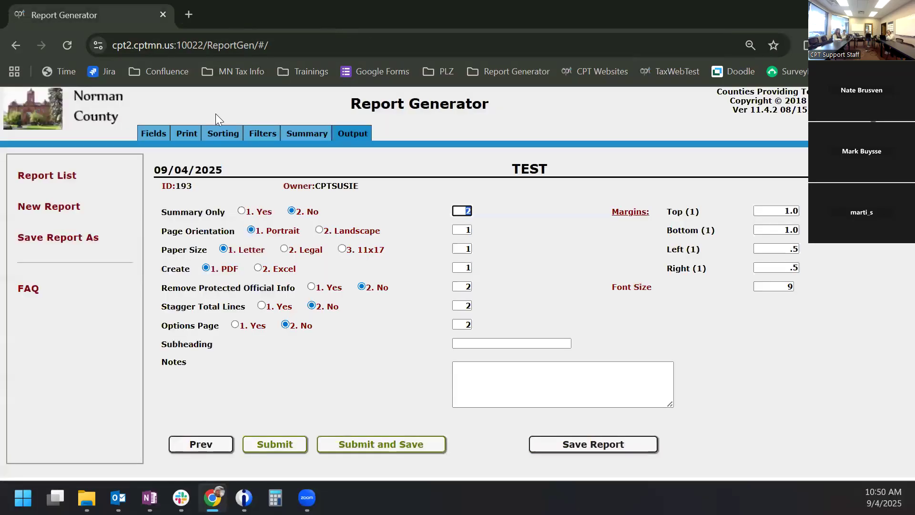
- Add CO Major Category (CMCAT#) to the report's printed columns
left_click(188, 133)
left_click(185, 257)
left_click(350, 134)
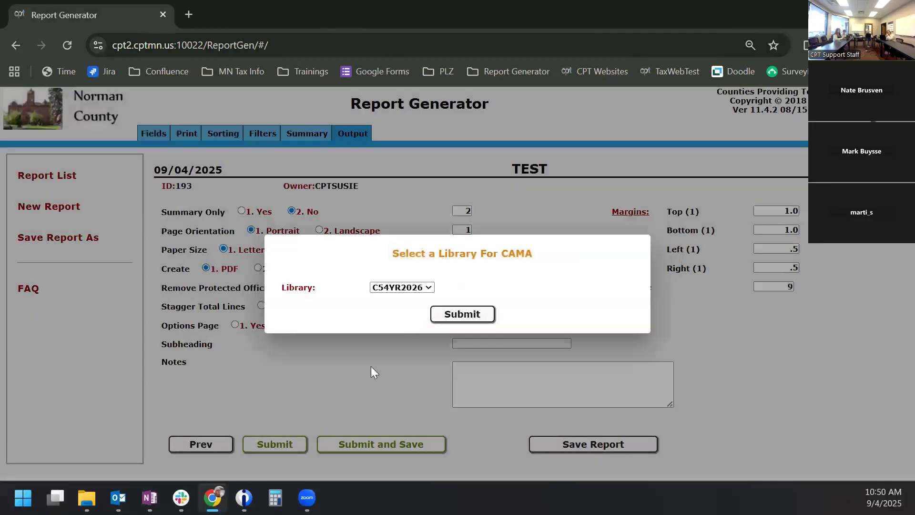
- Rerun the report, keeping library C54YR2026 and all previous major and minor category picks
left_click(458, 310)
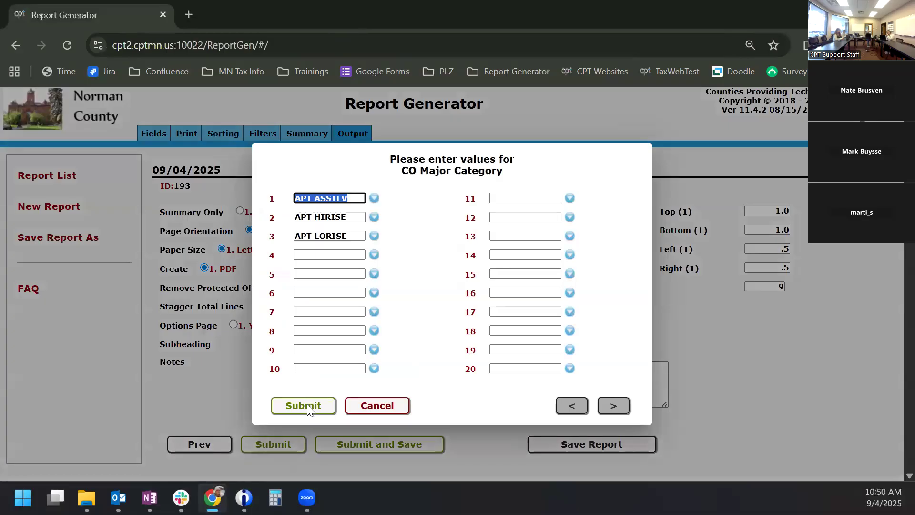
left_click(308, 404)
left_click(317, 446)
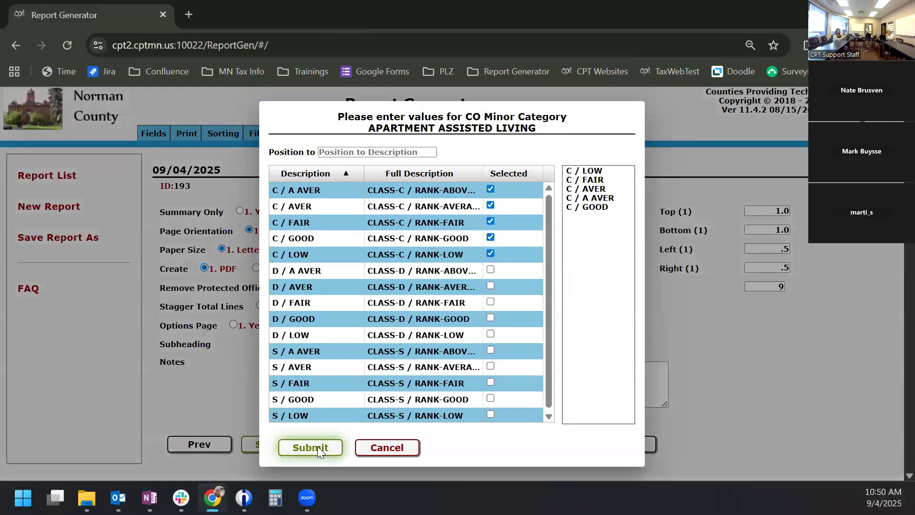
left_click(316, 442)
left_click(324, 447)
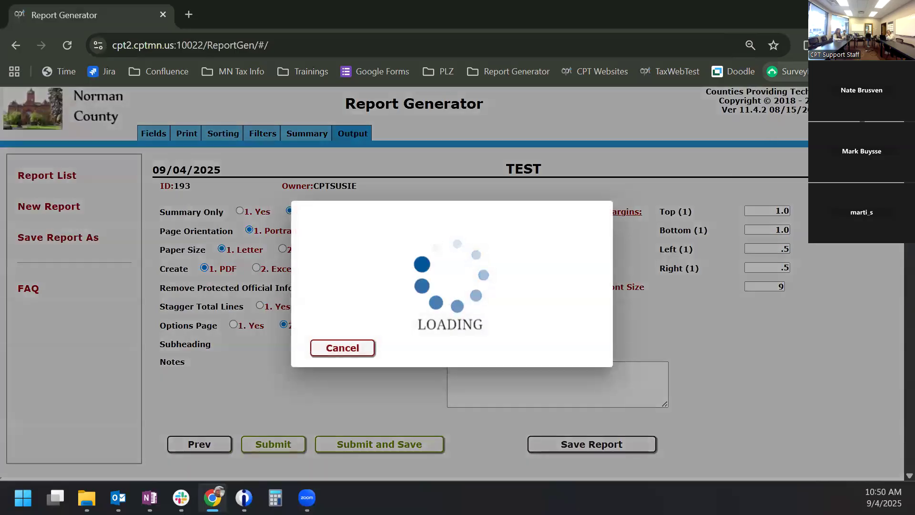
- Check the rerun PDF listing 13 APT LORISE parcels, close it, and return to Filters
left_click(721, 82)
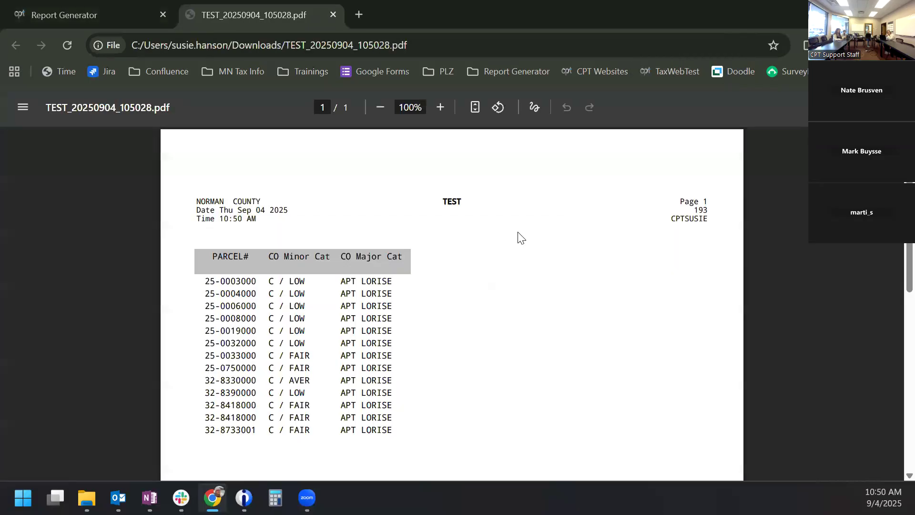
scroll(533, 276, "down", 1)
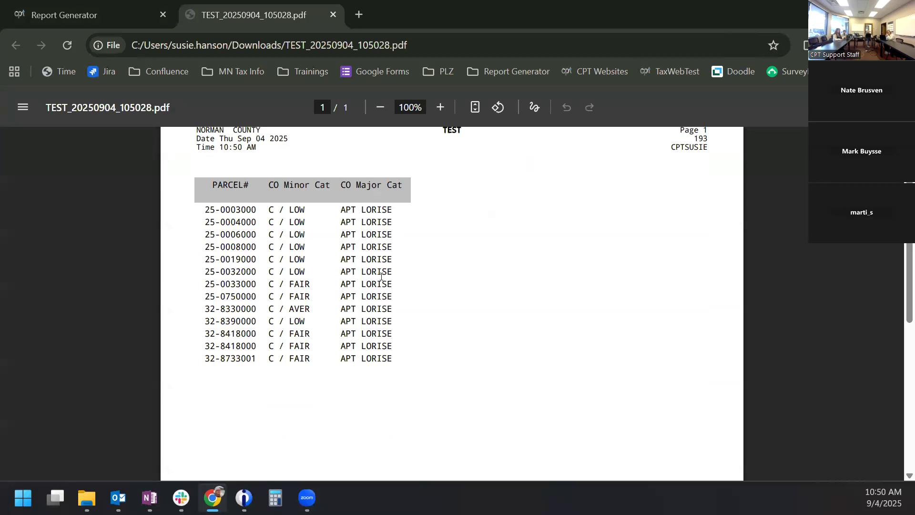
left_click(335, 14)
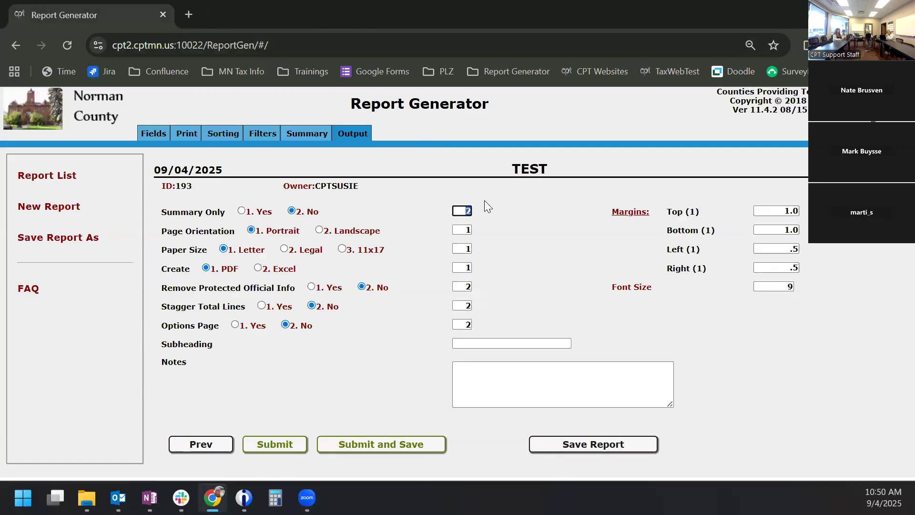
left_click(269, 133)
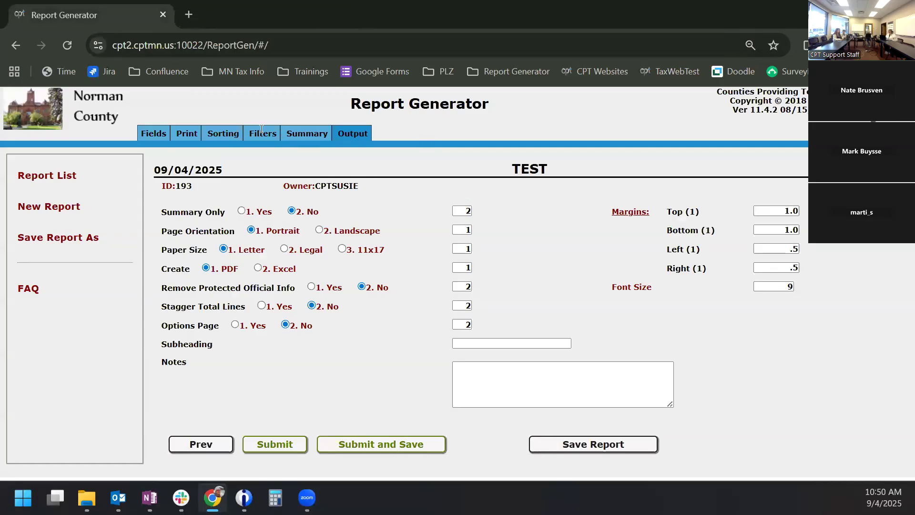